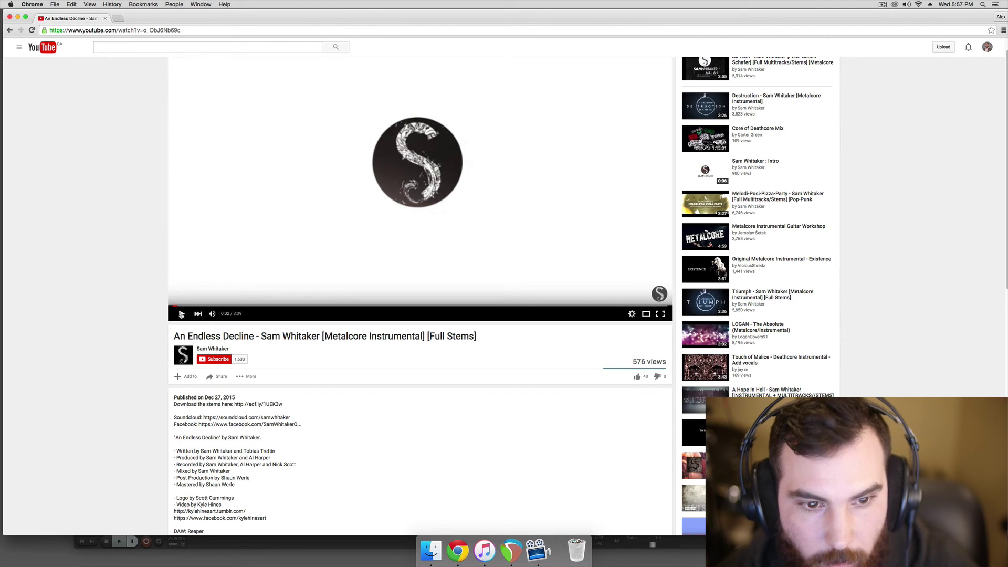
Play the "An Endless Decline" reference video after checking its playback settings, and pause it at 1:22
{"action": "left_click", "coordinate": [181, 314]}
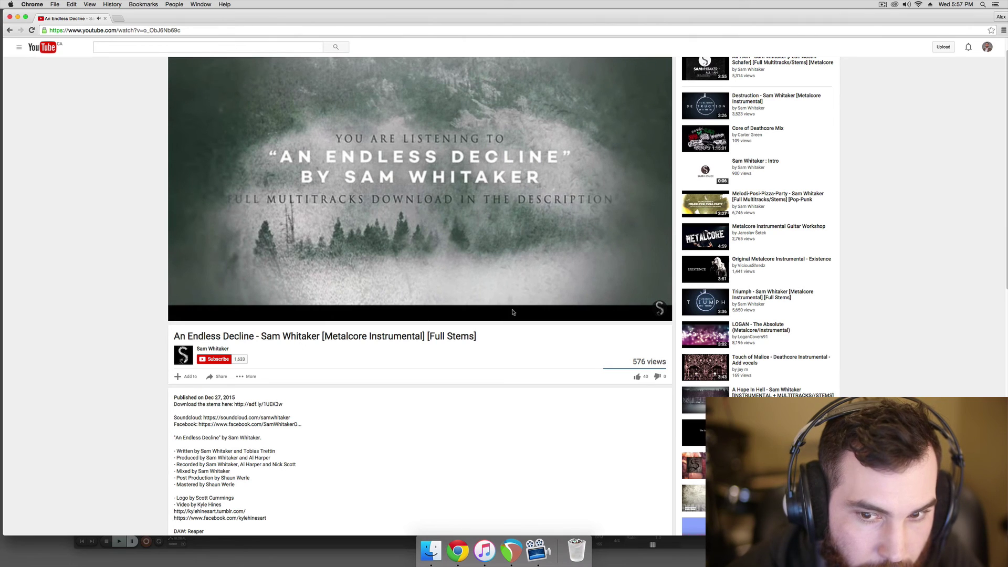
{"action": "left_click", "coordinate": [632, 313]}
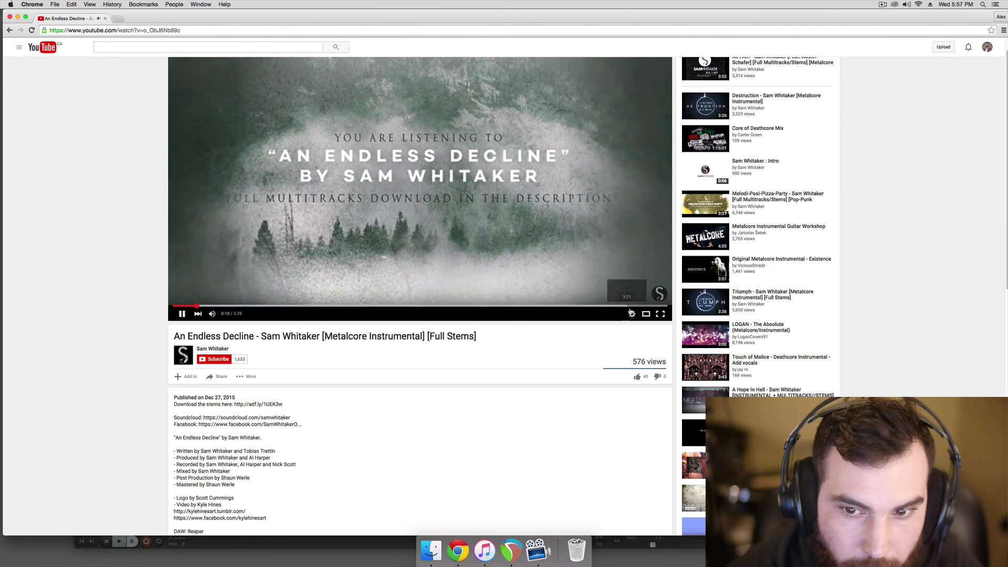
{"action": "left_click", "coordinate": [638, 296]}
{"action": "left_click", "coordinate": [655, 234]}
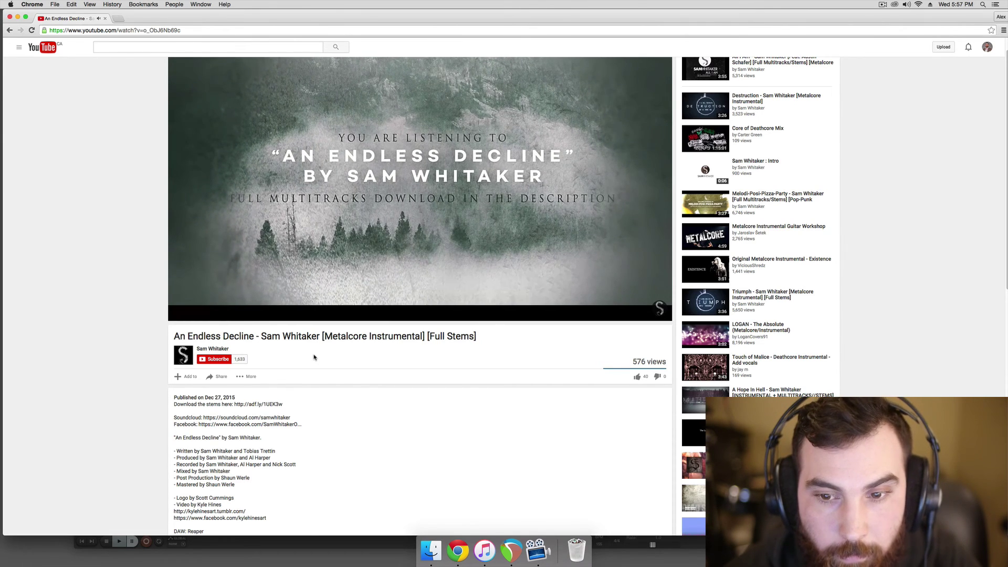
{"action": "key", "text": "space"}
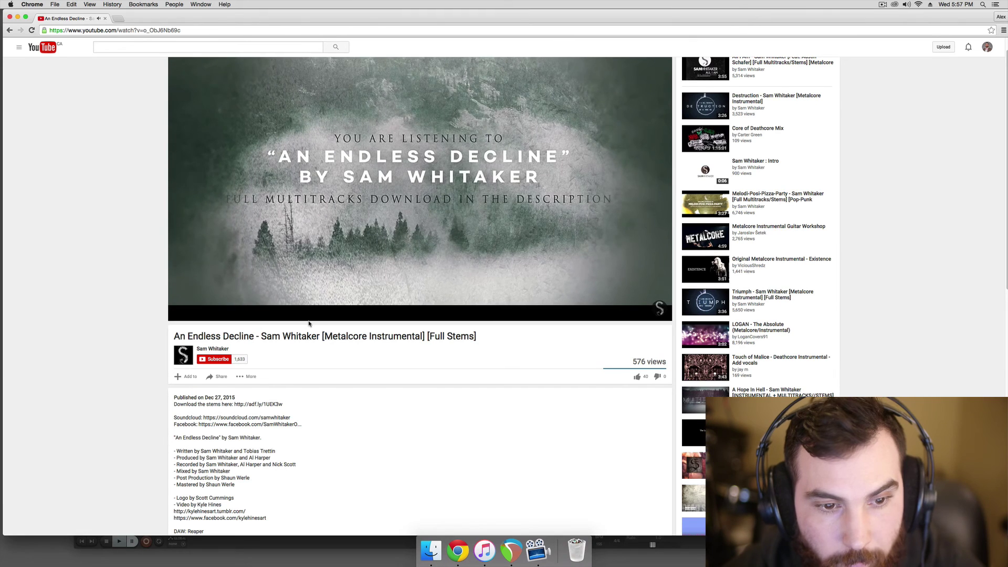
{"action": "scroll", "coordinate": [309, 324], "scroll_direction": "down", "scroll_amount": 2}
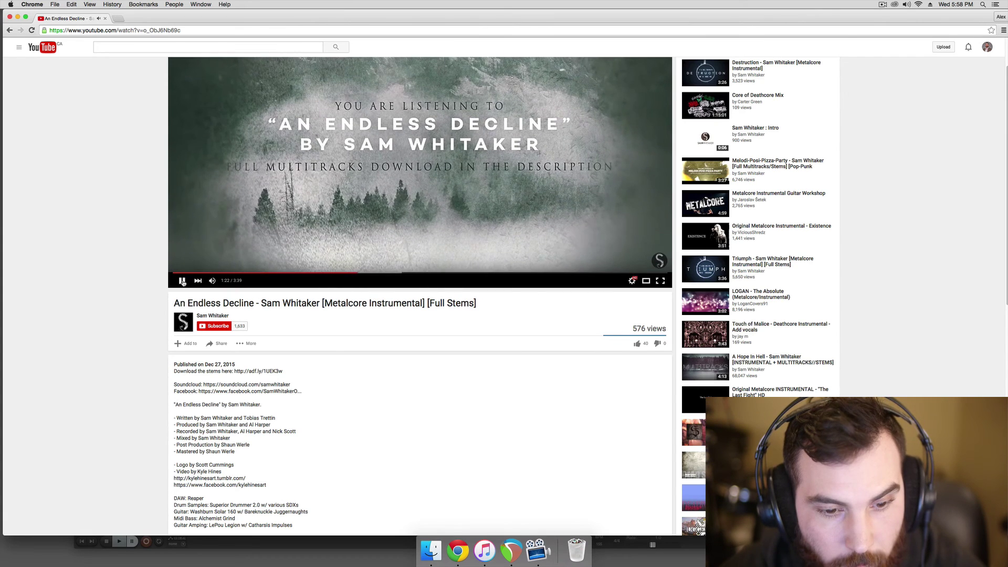
{"action": "left_click", "coordinate": [181, 281]}
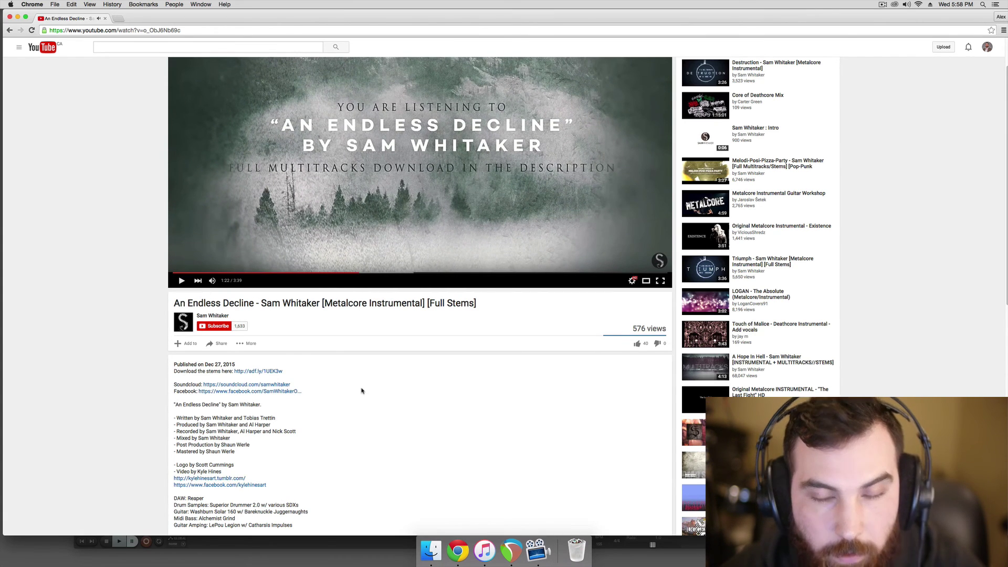
Read the video description's production credits and DAW entry, with a brief look at the REAPER project
{"action": "scroll", "coordinate": [361, 390], "scroll_direction": "up", "scroll_amount": 1}
{"action": "scroll", "coordinate": [361, 390], "scroll_direction": "down", "scroll_amount": 1}
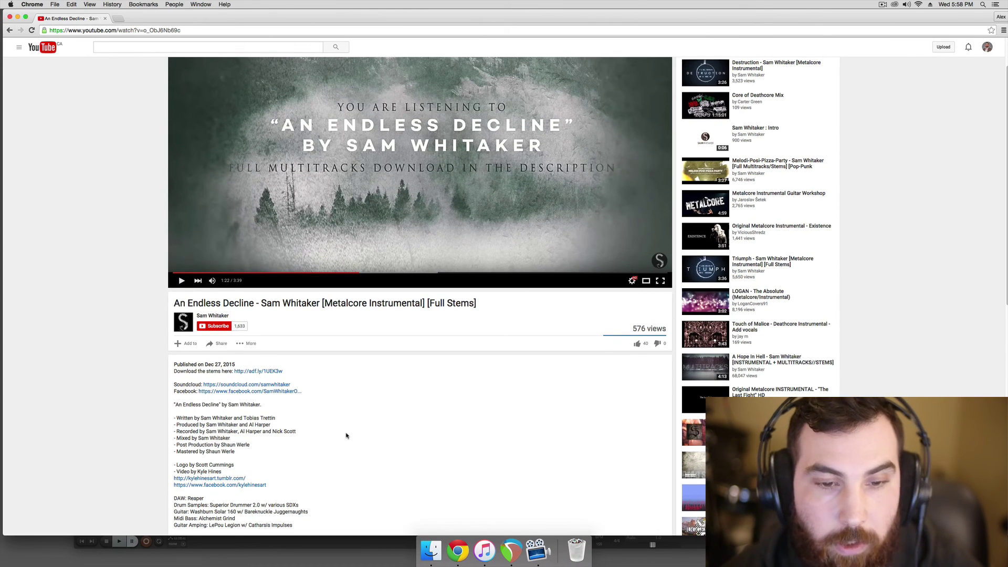
{"action": "scroll", "coordinate": [343, 443], "scroll_direction": "down", "scroll_amount": 1}
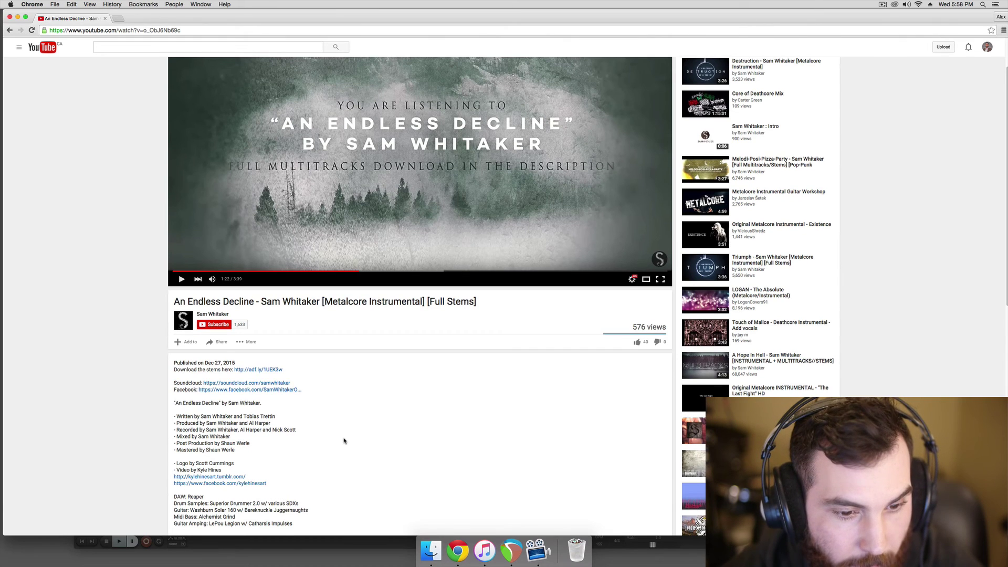
{"action": "scroll", "coordinate": [344, 440], "scroll_direction": "up", "scroll_amount": 1}
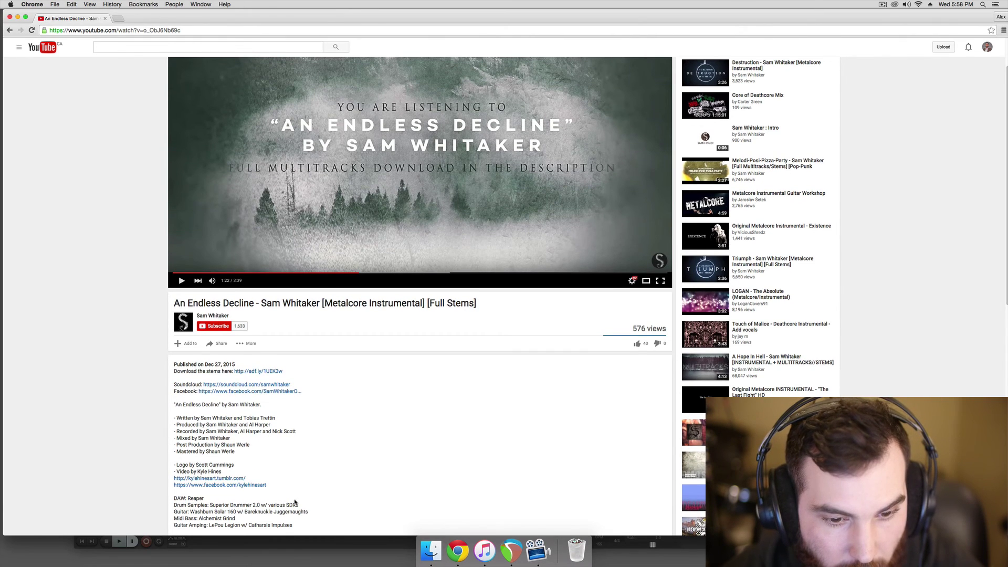
{"action": "left_click", "coordinate": [508, 559]}
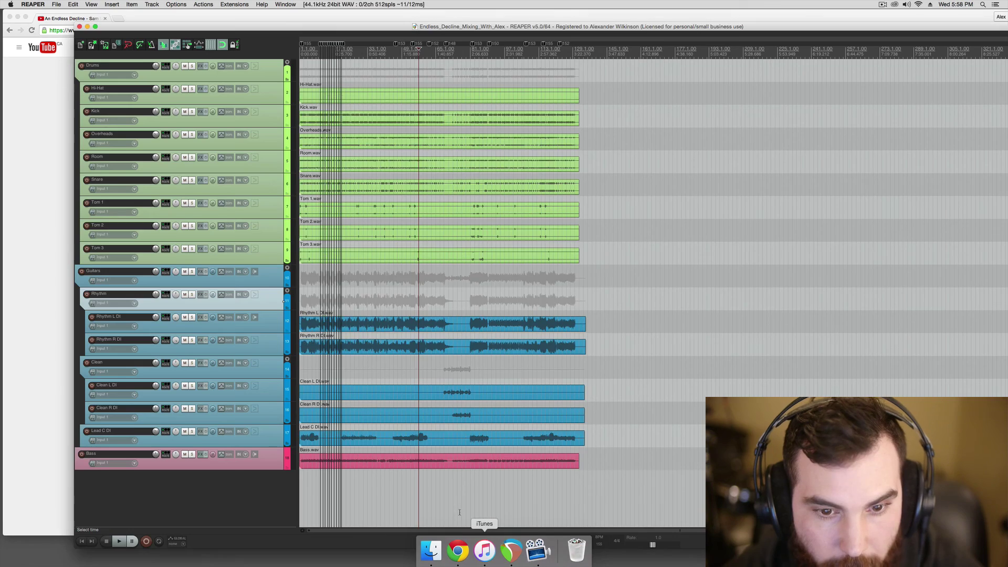
{"action": "left_click", "coordinate": [458, 550]}
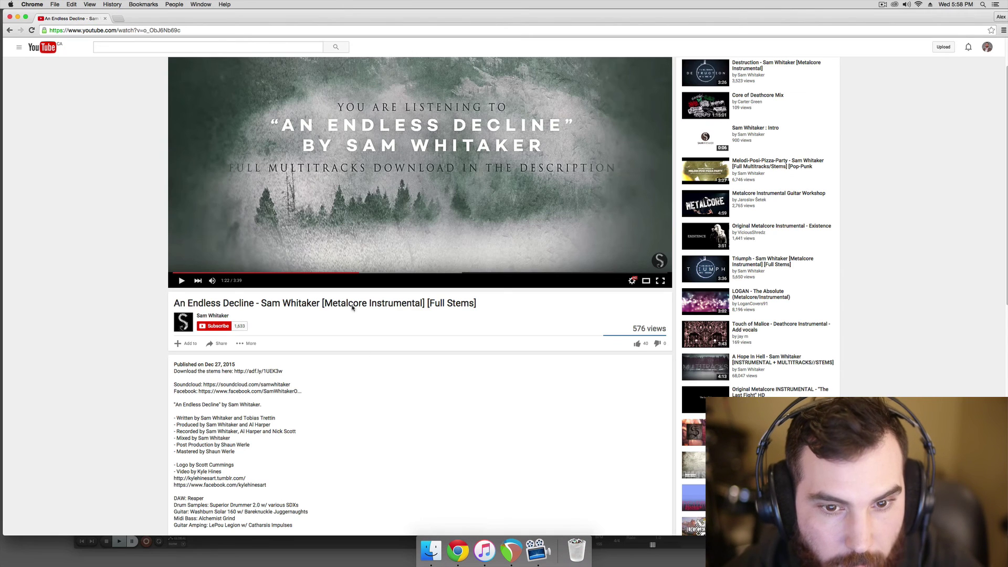
{"action": "scroll", "coordinate": [335, 343], "scroll_direction": "down", "scroll_amount": 1}
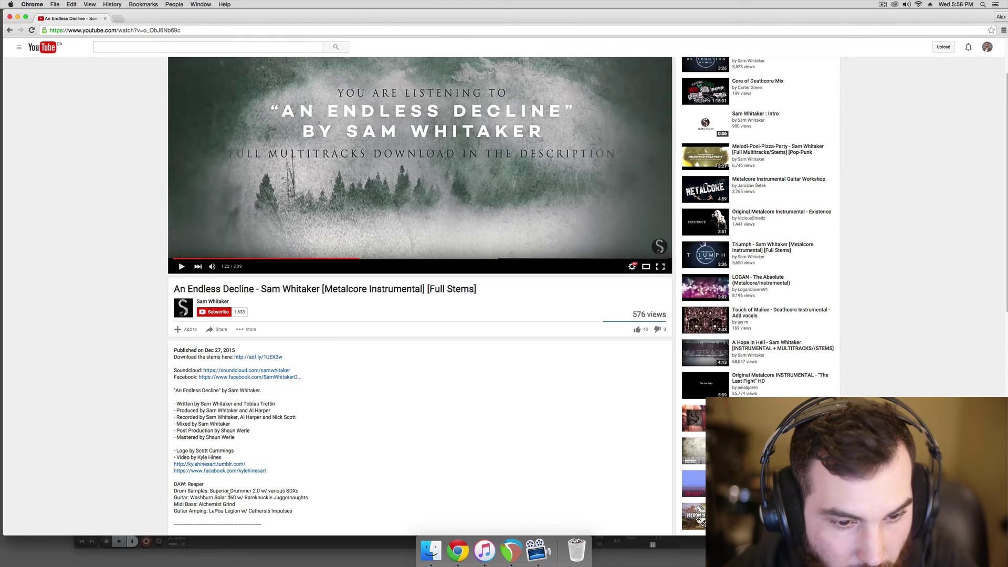
Examine the gear list in the description, highlighting the LePou Legion with Catharsis Impulses entry, and skim the comments below
{"action": "left_click_drag", "start_coordinate": [195, 497], "coordinate": [239, 511]}
{"action": "left_click", "coordinate": [303, 495]}
{"action": "left_click", "coordinate": [243, 509]}
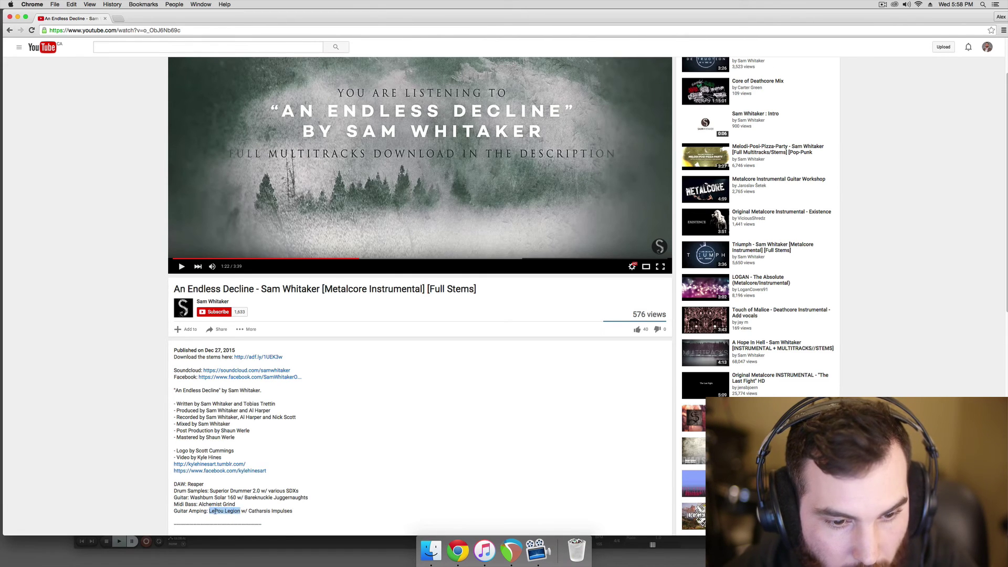
{"action": "double_click", "coordinate": [214, 511]}
{"action": "left_click", "coordinate": [227, 510]}
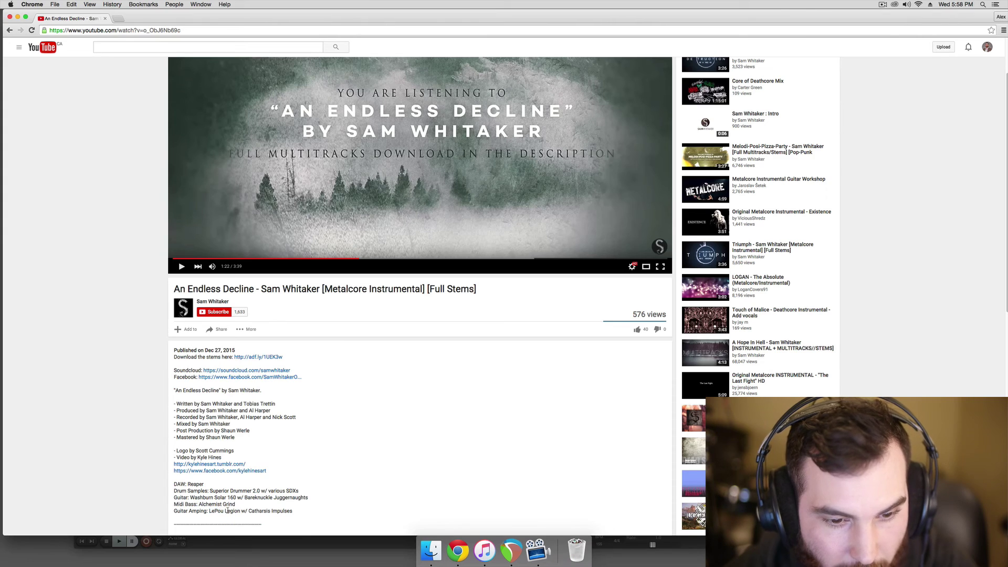
{"action": "mouse_move", "coordinate": [293, 513]}
{"action": "left_mouse_down"}
{"action": "mouse_move", "coordinate": [256, 511]}
{"action": "mouse_move", "coordinate": [295, 509]}
{"action": "left_mouse_up"}
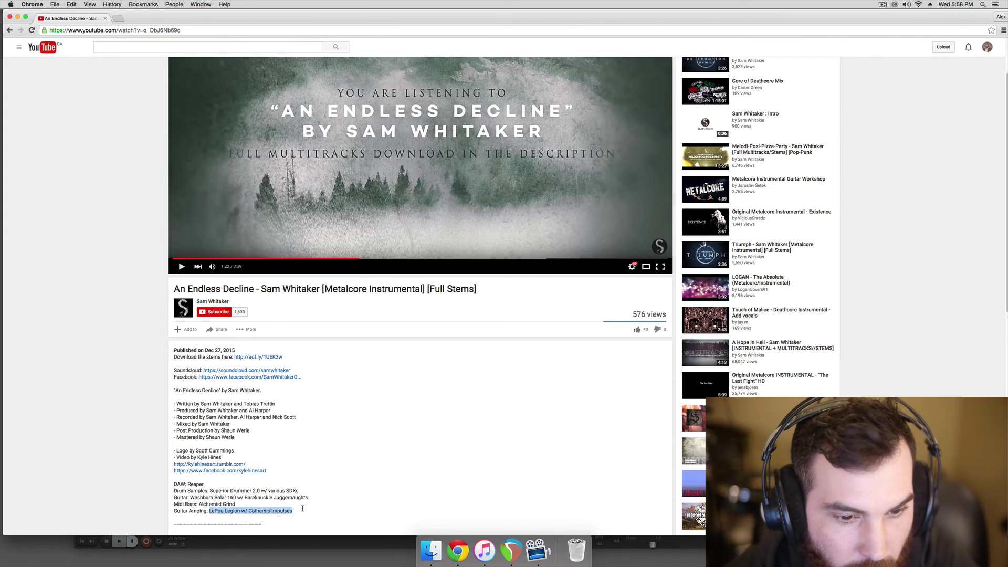
{"action": "left_click", "coordinate": [302, 509]}
{"action": "scroll", "coordinate": [307, 507], "scroll_direction": "up", "scroll_amount": 1}
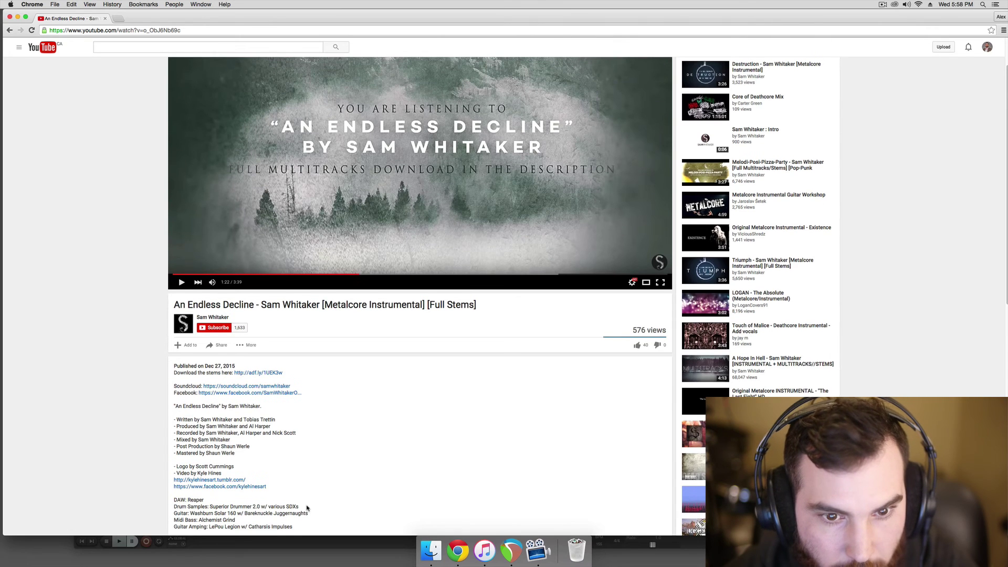
{"action": "scroll", "coordinate": [317, 331], "scroll_direction": "down", "scroll_amount": 10}
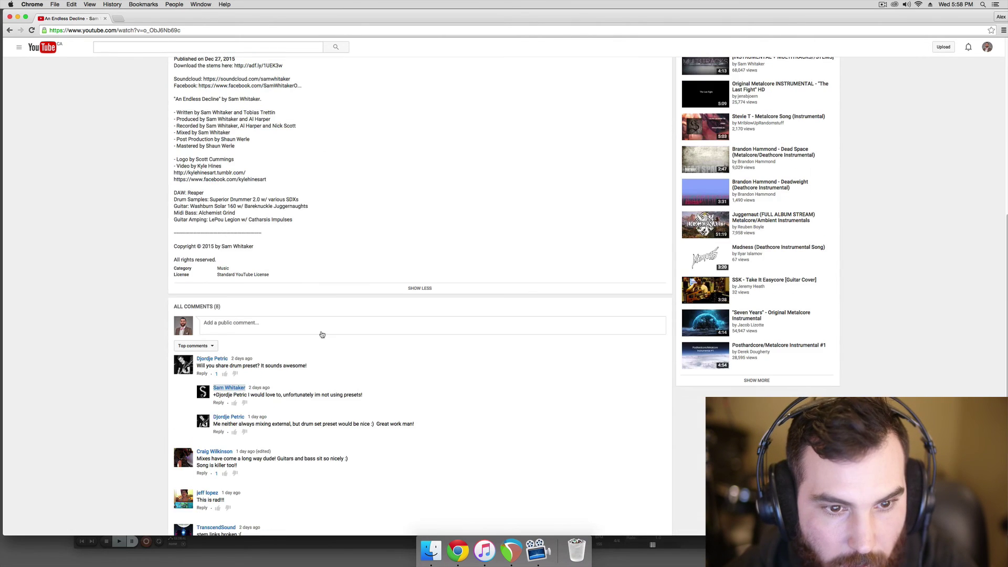
{"action": "scroll", "coordinate": [317, 330], "scroll_direction": "up", "scroll_amount": 4}
{"action": "scroll", "coordinate": [317, 331], "scroll_direction": "up", "scroll_amount": 4}
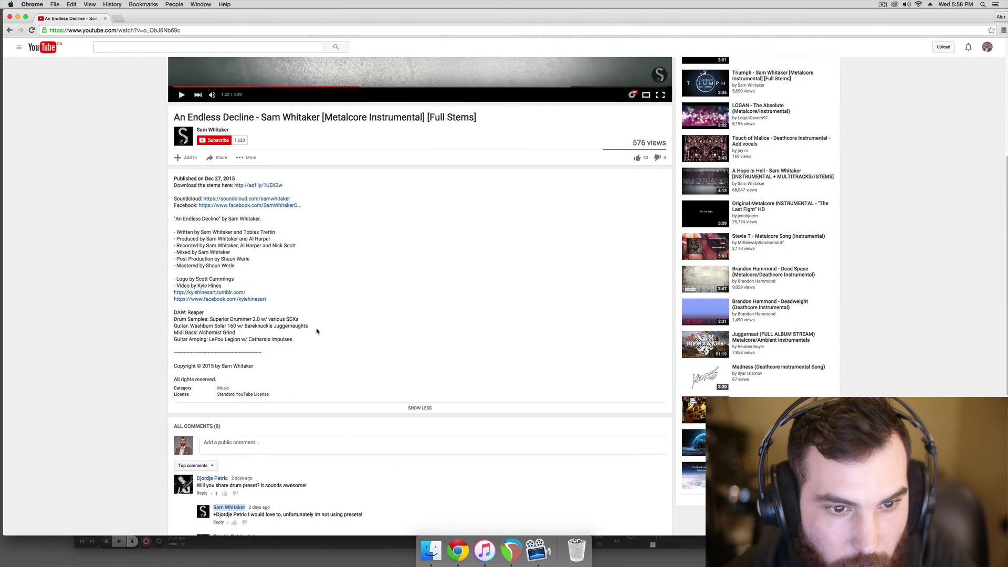
Switch to REAPER, select the Rhythm folder track, and play the project from its start
{"action": "left_click", "coordinate": [511, 549]}
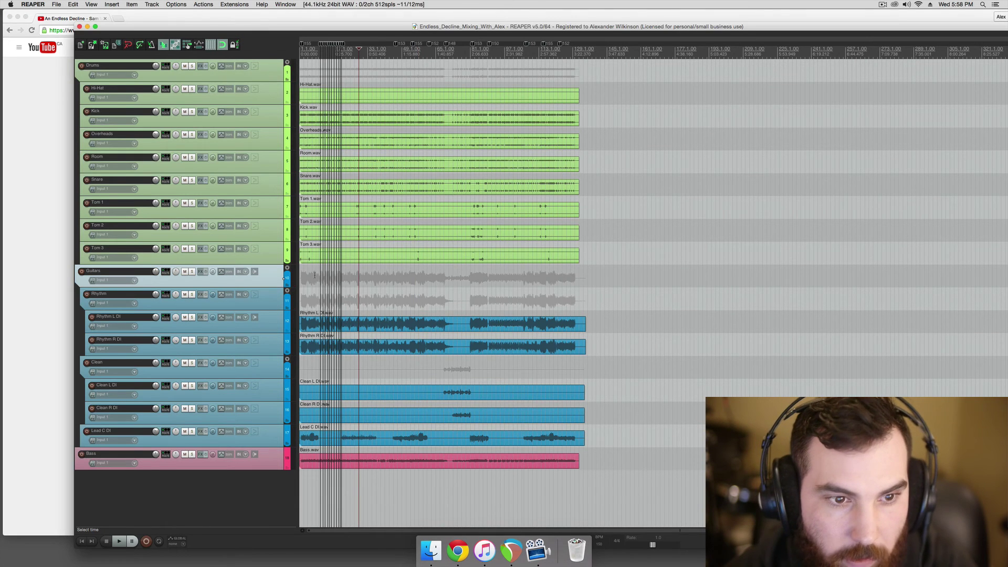
{"action": "key", "text": "minus"}
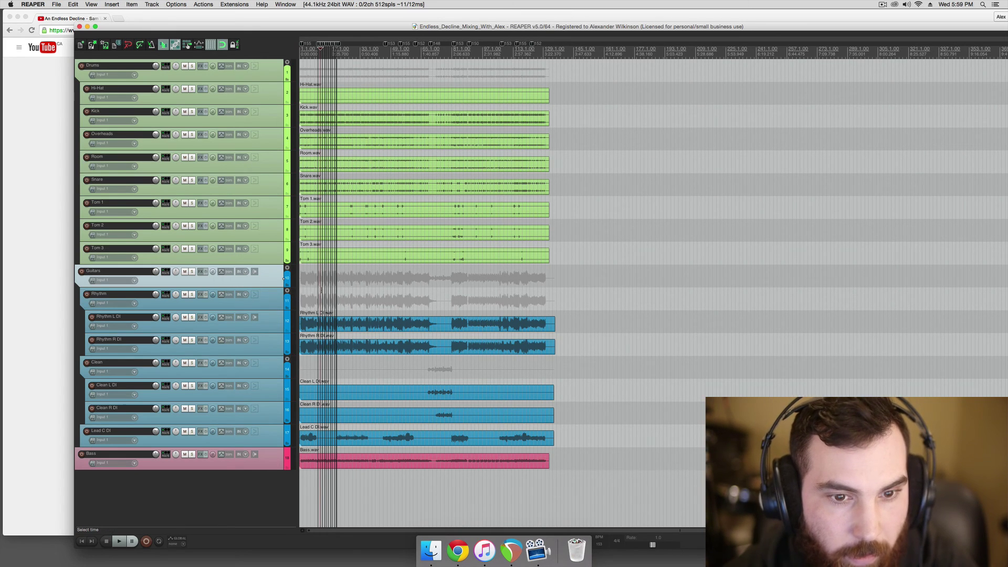
{"action": "left_click", "coordinate": [284, 301]}
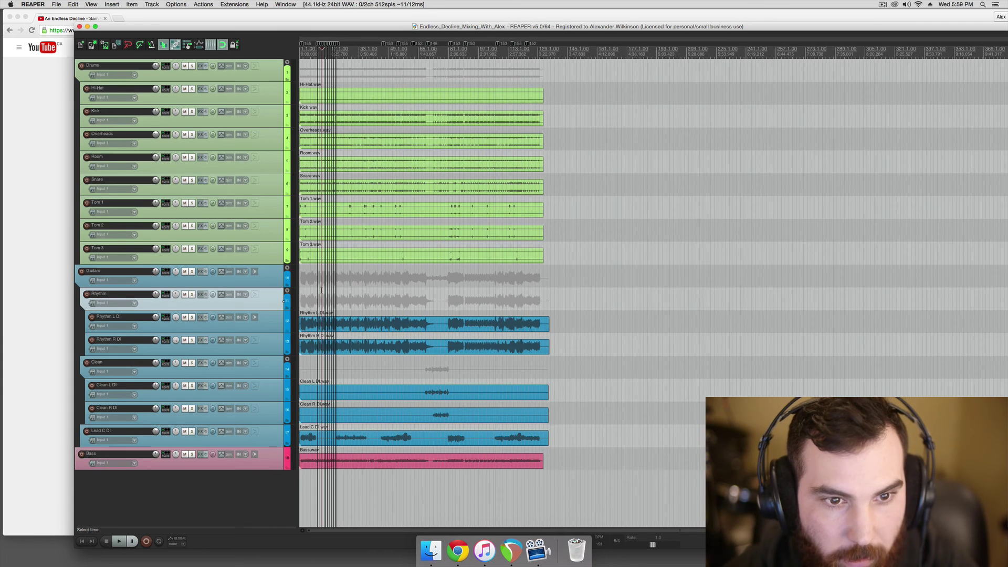
{"action": "key", "text": "minus"}
{"action": "key", "text": "equal"}
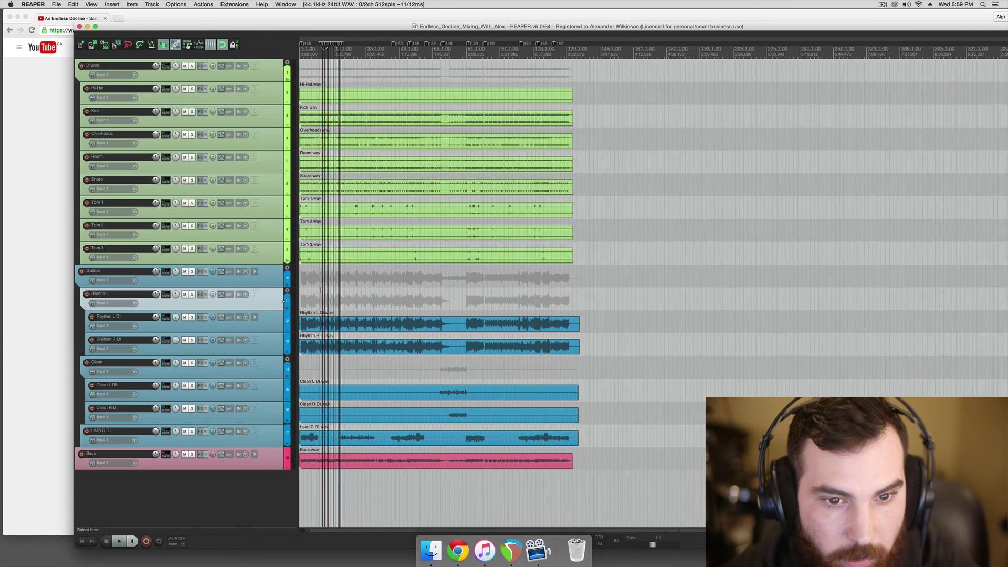
{"action": "key", "text": "equal"}
{"action": "key", "text": "equal"}
{"action": "key", "text": "equal"}
{"action": "key", "text": "equal"}
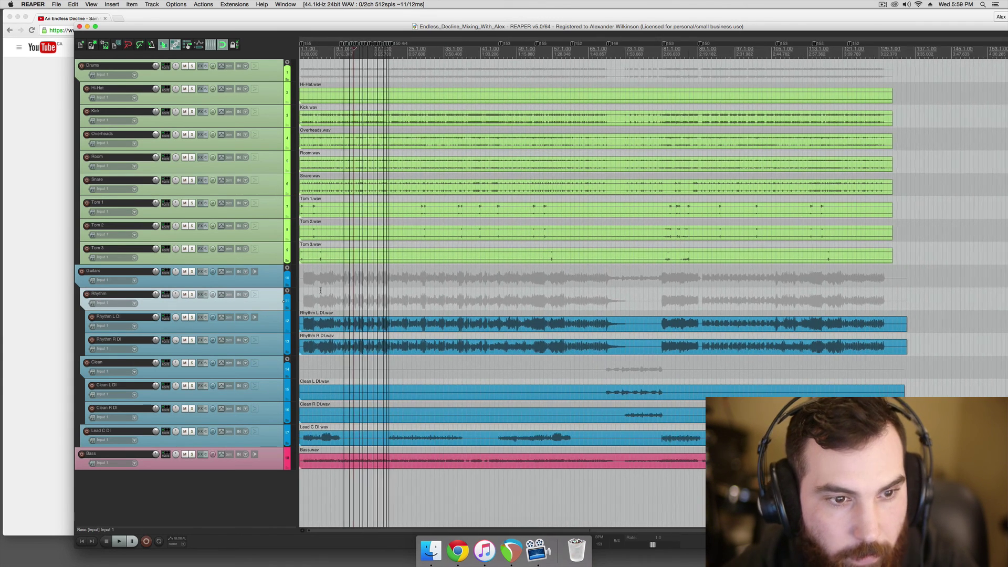
{"action": "left_click", "coordinate": [320, 289]}
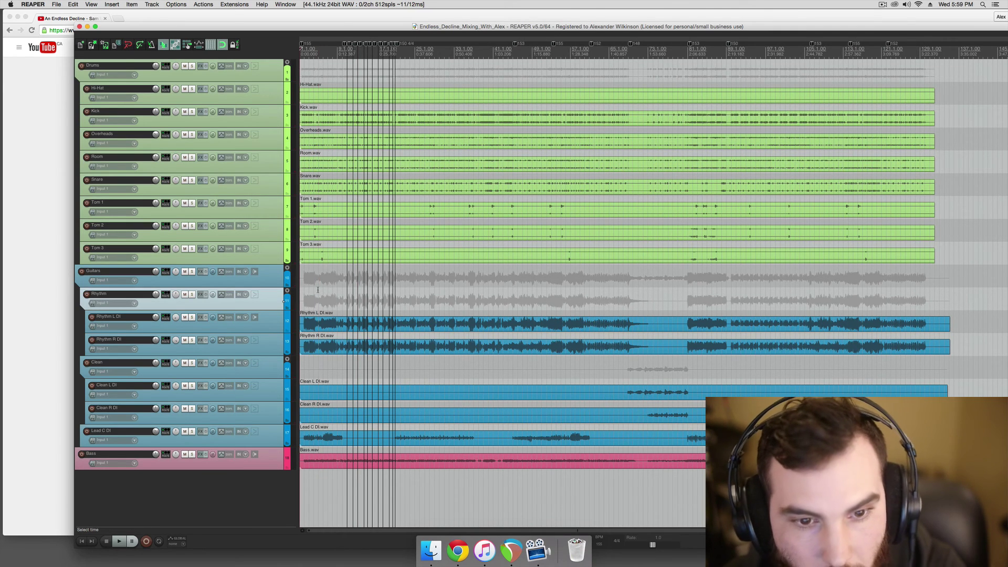
{"action": "key", "text": "equal"}
{"action": "key", "text": "equal"}
{"action": "key", "text": "equal"}
{"action": "key", "text": "equal"}
{"action": "key", "text": "equal"}
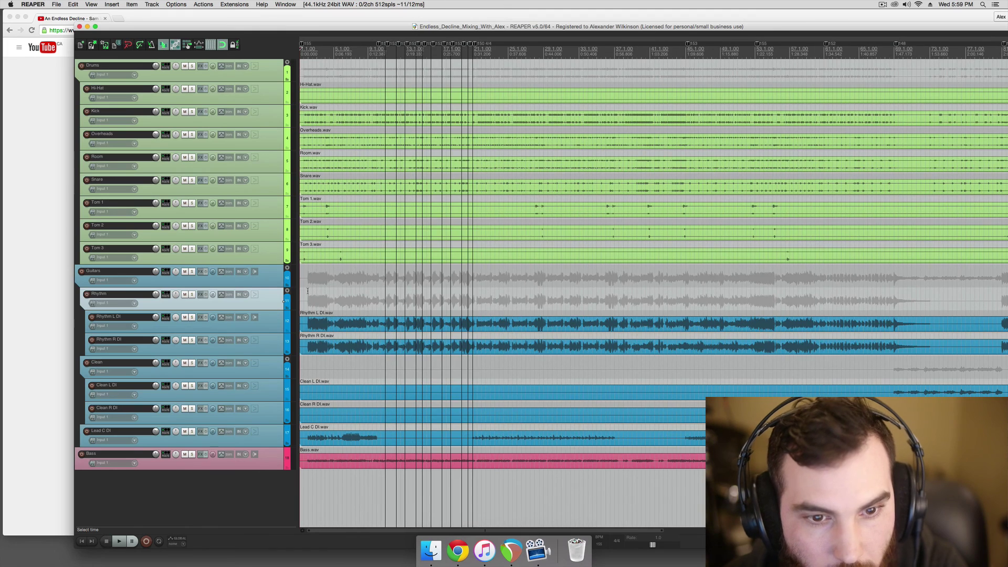
{"action": "key", "text": "space"}
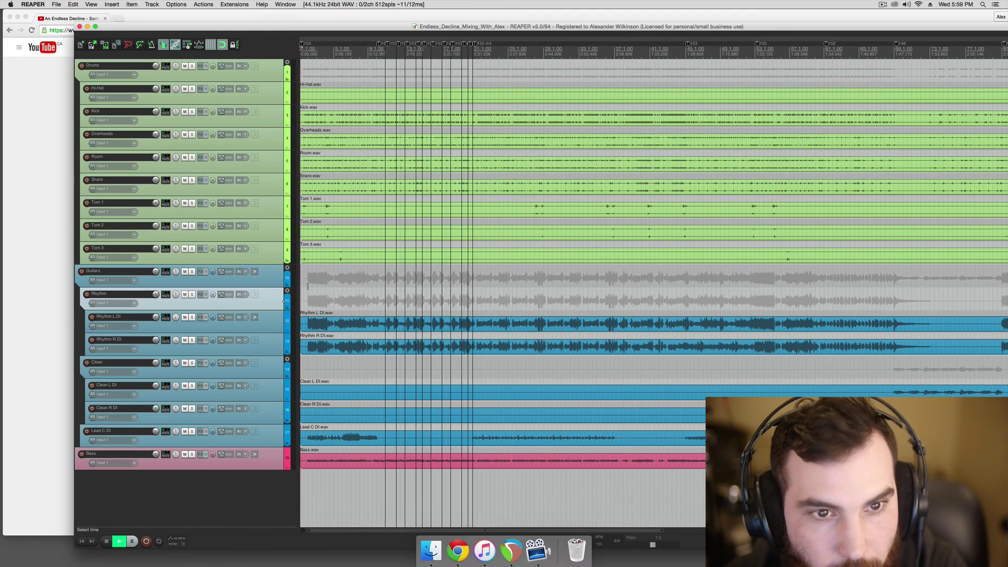
Adjust the Guitars folder track's volume during playback in an enlarged project window, and stop the transport
{"action": "left_click", "coordinate": [95, 26]}
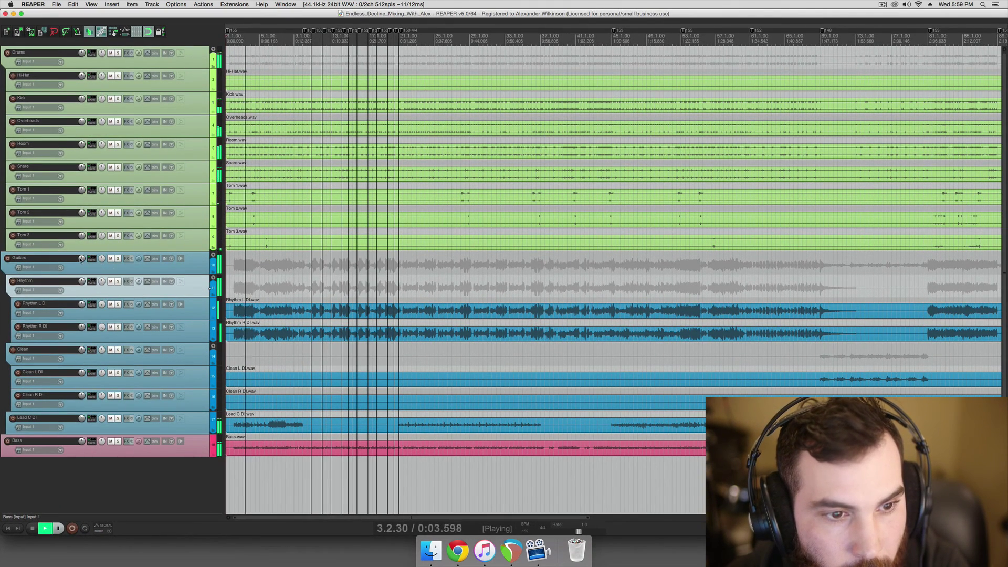
{"action": "left_click_drag", "start_coordinate": [81, 258], "coordinate": [81, 262]}
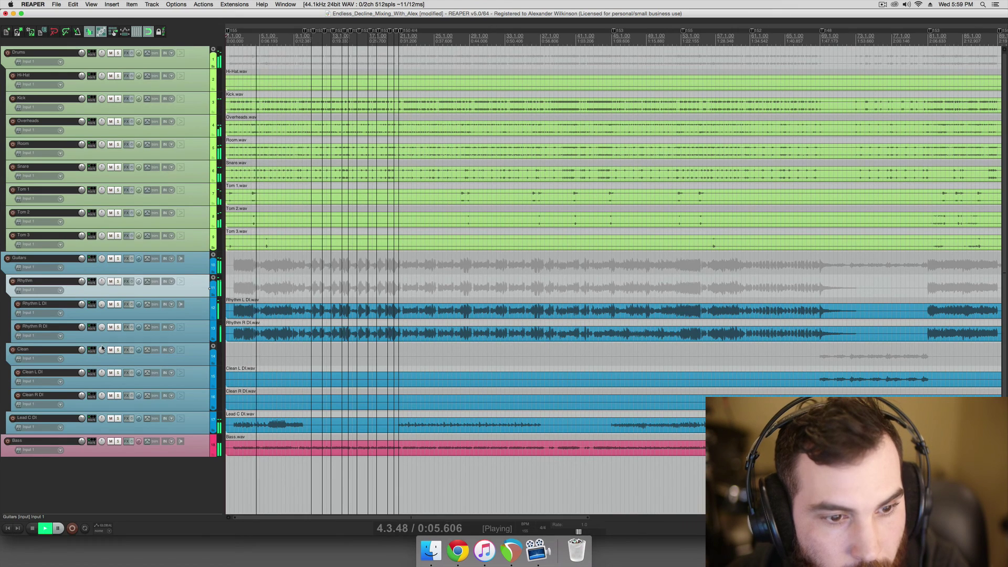
{"action": "mouse_move", "coordinate": [83, 352]}
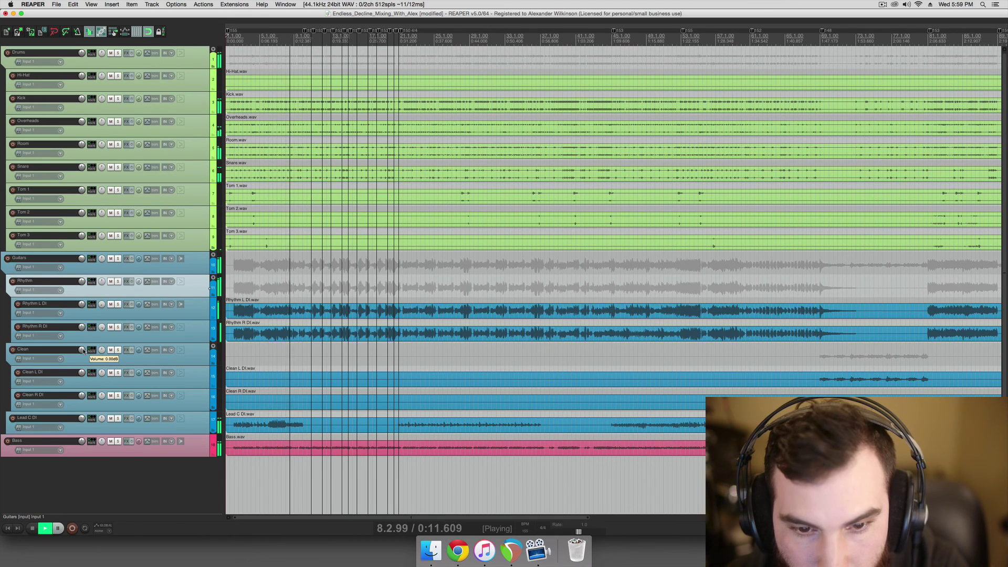
{"action": "key", "text": "space"}
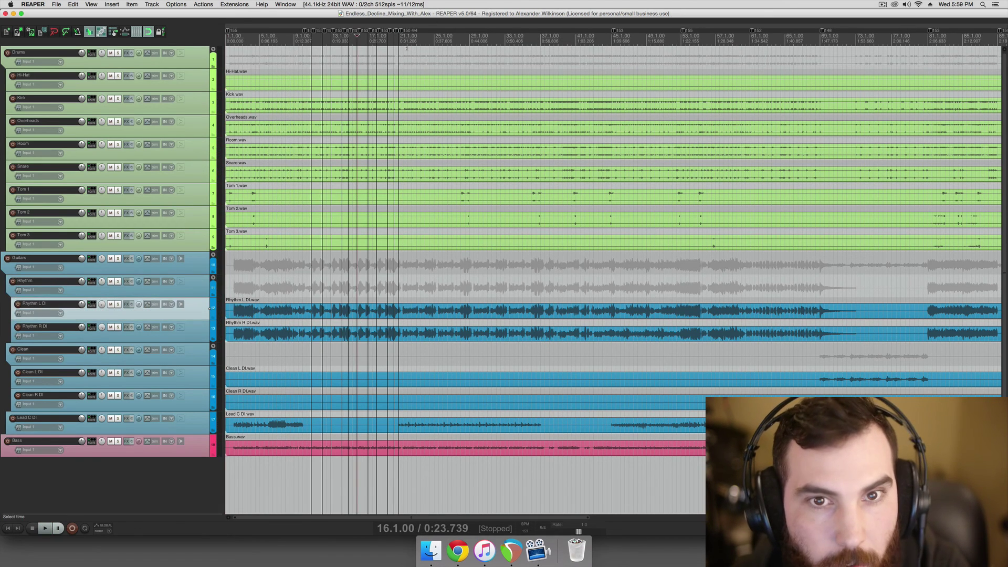
Minimize the browser and open the song's Synths & FX folder in Finder
{"action": "left_click_drag", "start_coordinate": [474, 11], "coordinate": [468, 95]}
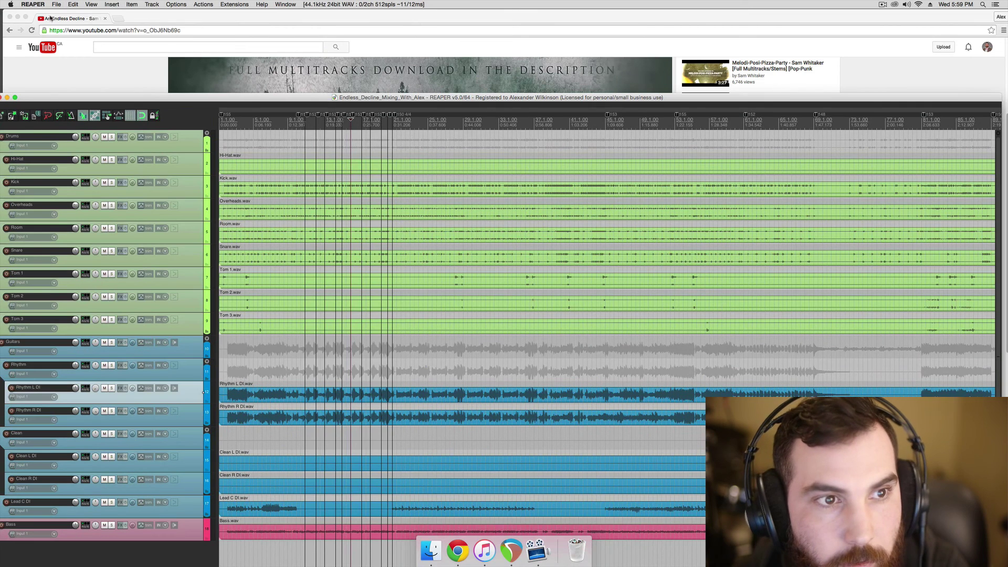
{"action": "left_click", "coordinate": [17, 17]}
{"action": "left_click", "coordinate": [653, 21]}
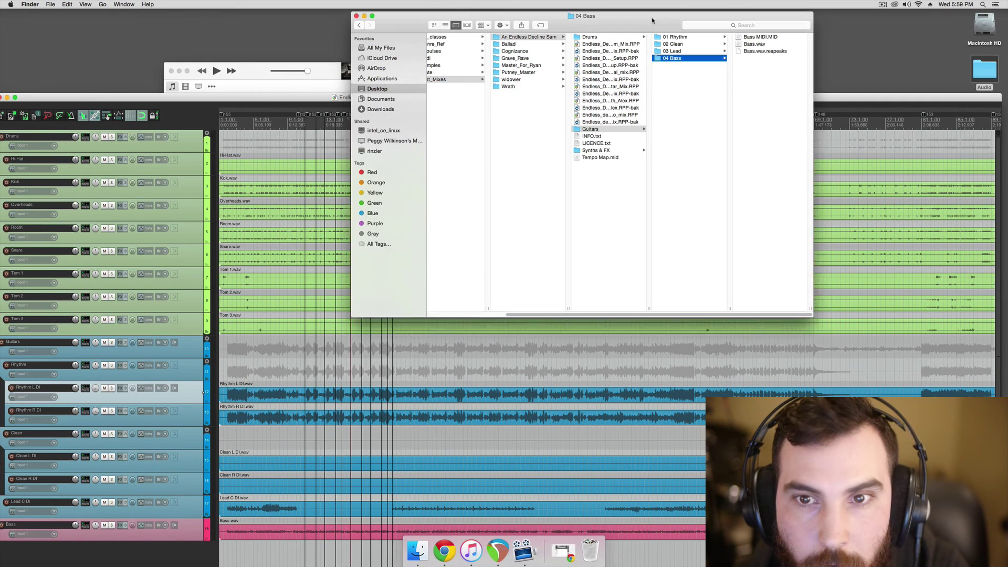
{"action": "left_click", "coordinate": [599, 150]}
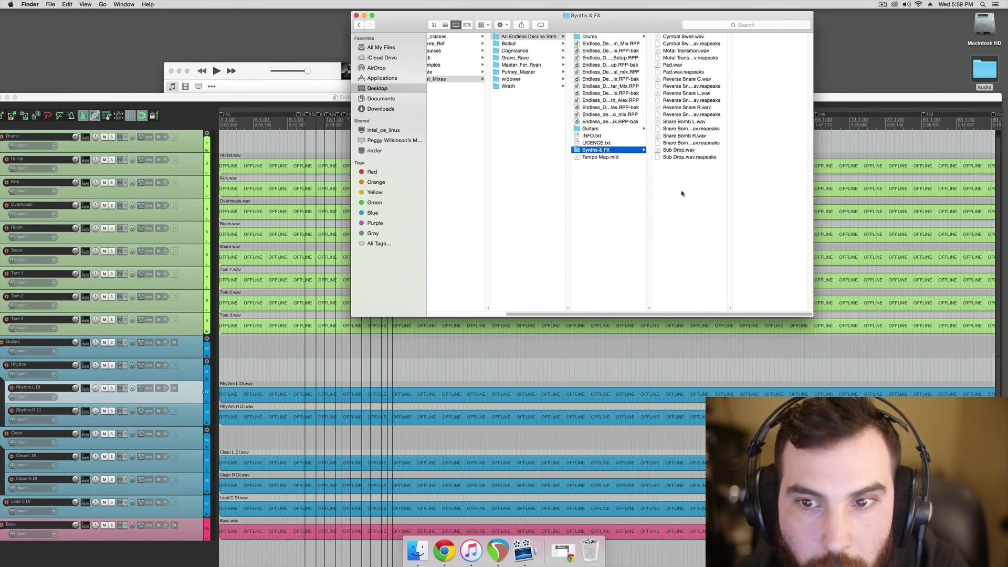
Arrange the REAPER project and the Finder window side by side so the Synths & FX files are within reach
{"action": "left_click_drag", "start_coordinate": [305, 98], "coordinate": [315, 42]}
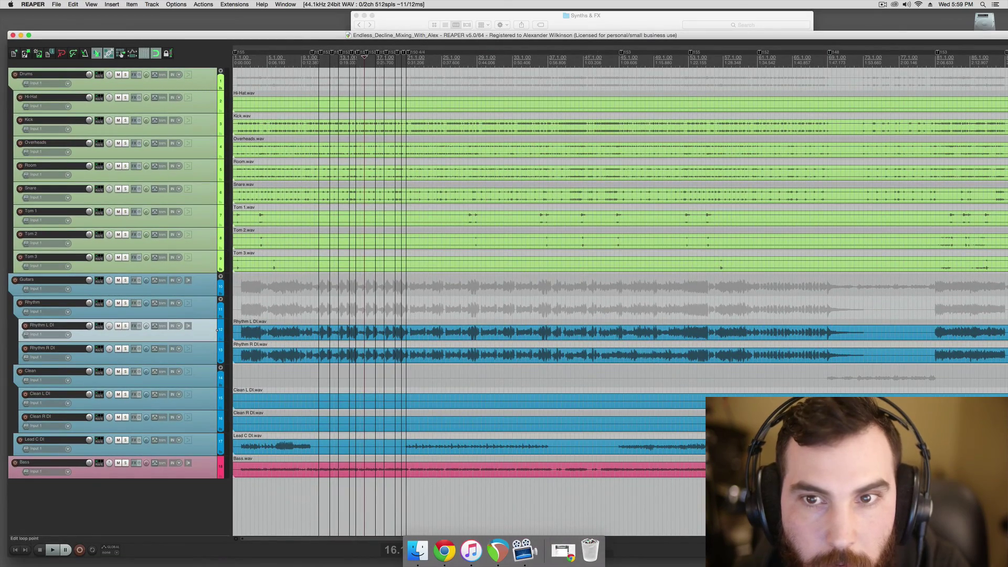
{"action": "left_click", "coordinate": [515, 25]}
{"action": "left_click_drag", "start_coordinate": [515, 24], "coordinate": [699, 81]}
{"action": "left_click_drag", "start_coordinate": [680, 38], "coordinate": [328, 26]}
{"action": "left_click", "coordinate": [861, 116]}
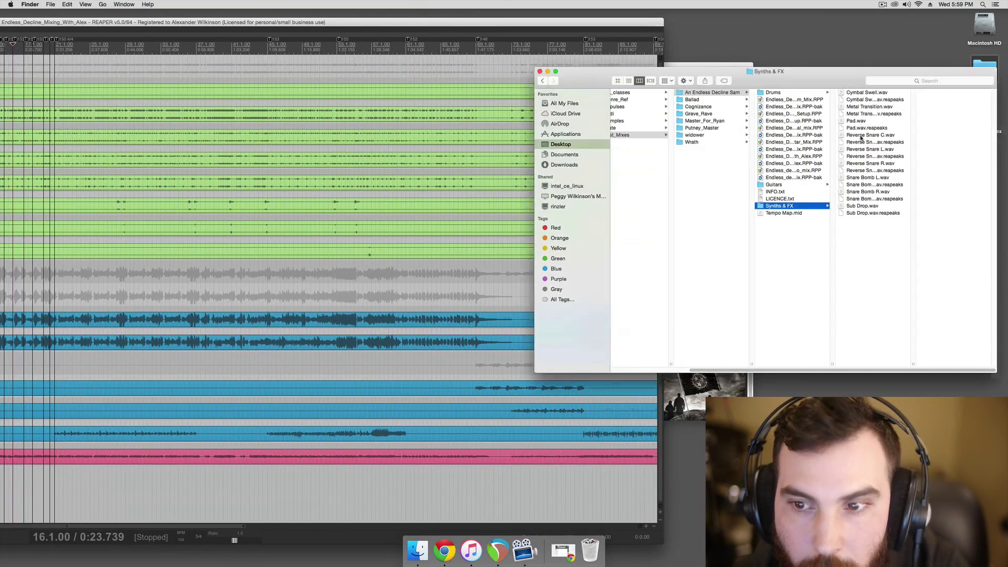
Import all the Synths & FX files onto separate tracks below the Bass track, and enlarge the project window
{"action": "left_click_drag", "start_coordinate": [866, 235], "coordinate": [473, 481]}
{"action": "left_click", "coordinate": [477, 165]}
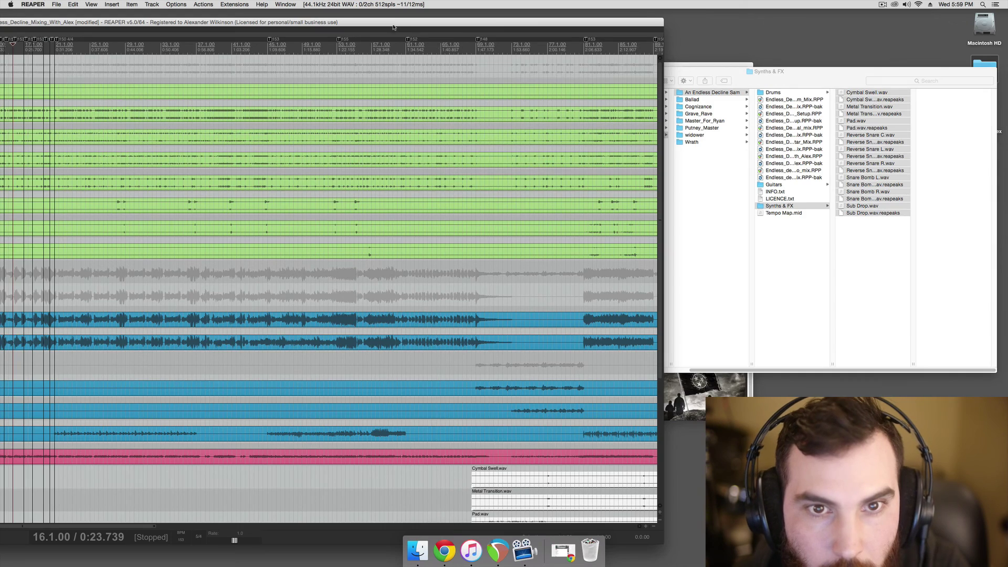
{"action": "double_click", "coordinate": [336, 22]}
Move the imported Synths & FX items back together so they begin at the project start, 1.1.00
{"action": "scroll", "coordinate": [531, 305], "scroll_direction": "down", "scroll_amount": 6}
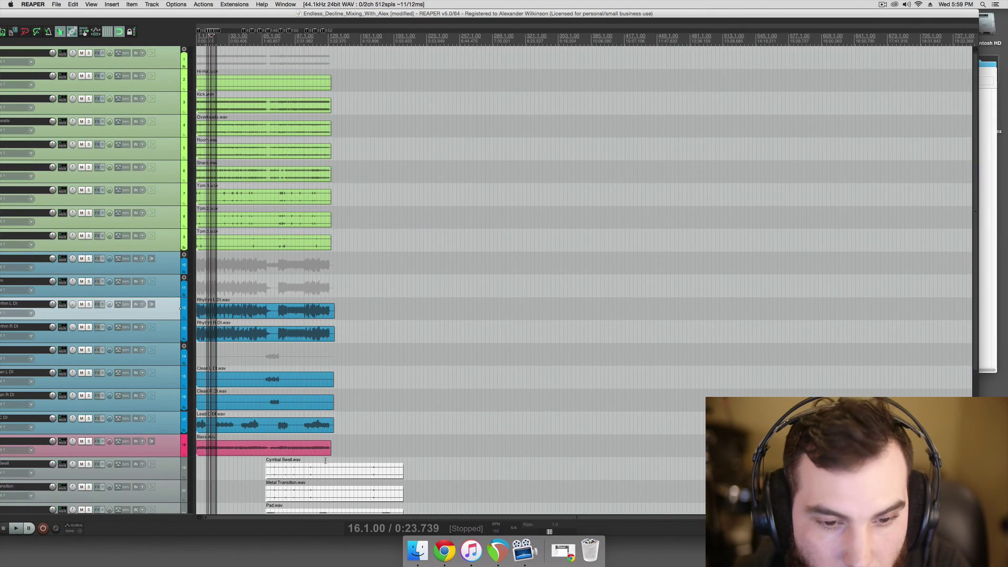
{"action": "left_click_drag", "start_coordinate": [381, 462], "coordinate": [312, 461]}
{"action": "scroll", "coordinate": [312, 460], "scroll_direction": "up", "scroll_amount": 3}
{"action": "key", "text": "ctrl+z"}
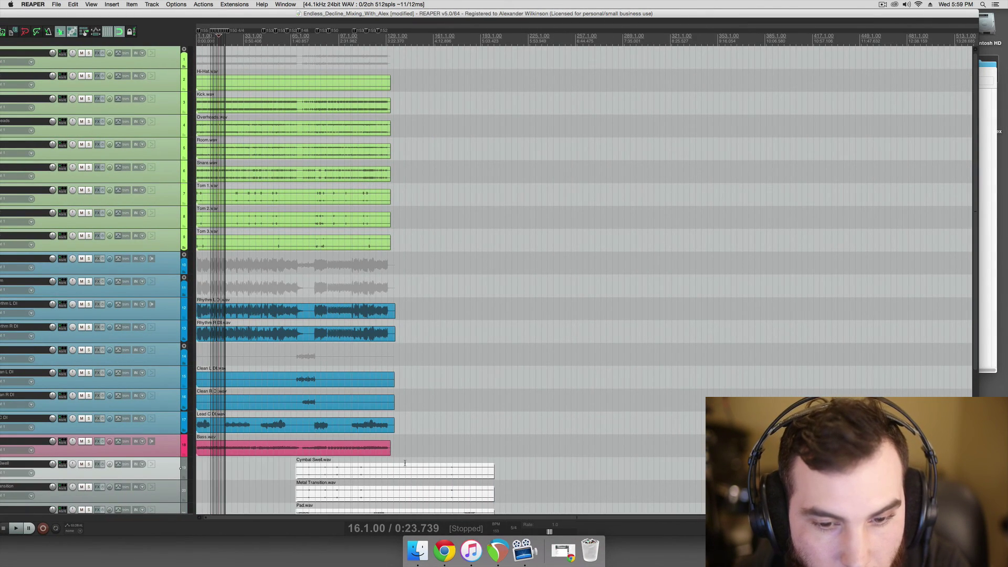
{"action": "left_click_drag", "start_coordinate": [391, 469], "coordinate": [296, 468]}
{"action": "scroll", "coordinate": [295, 469], "scroll_direction": "down", "scroll_amount": 2}
{"action": "scroll", "coordinate": [295, 469], "scroll_direction": "up", "scroll_amount": 3}
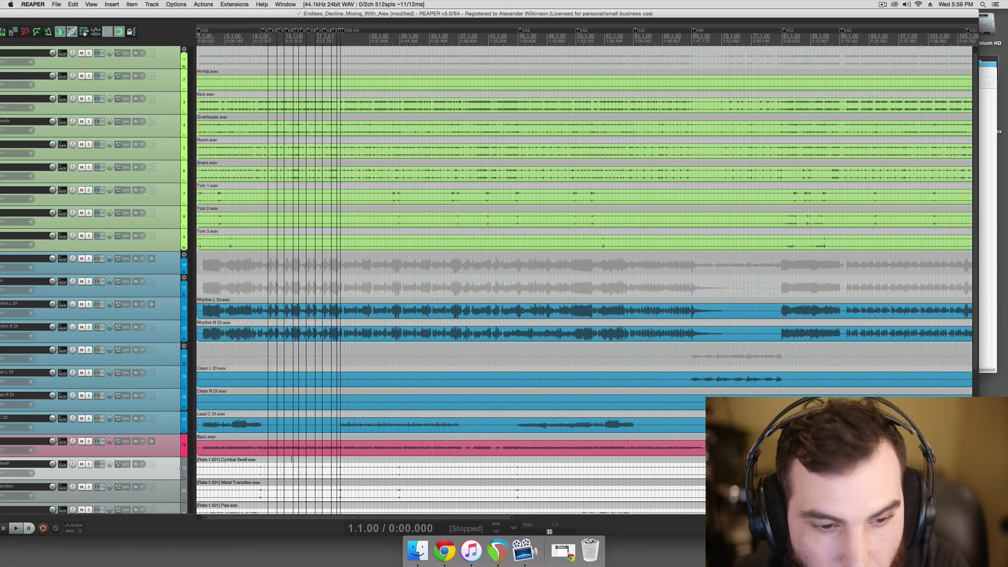
Insert a track named FX between Bass and Cymbal Swell, and make it the folder parent of the imported stems
{"action": "left_click_drag", "start_coordinate": [48, 13], "coordinate": [76, 13]}
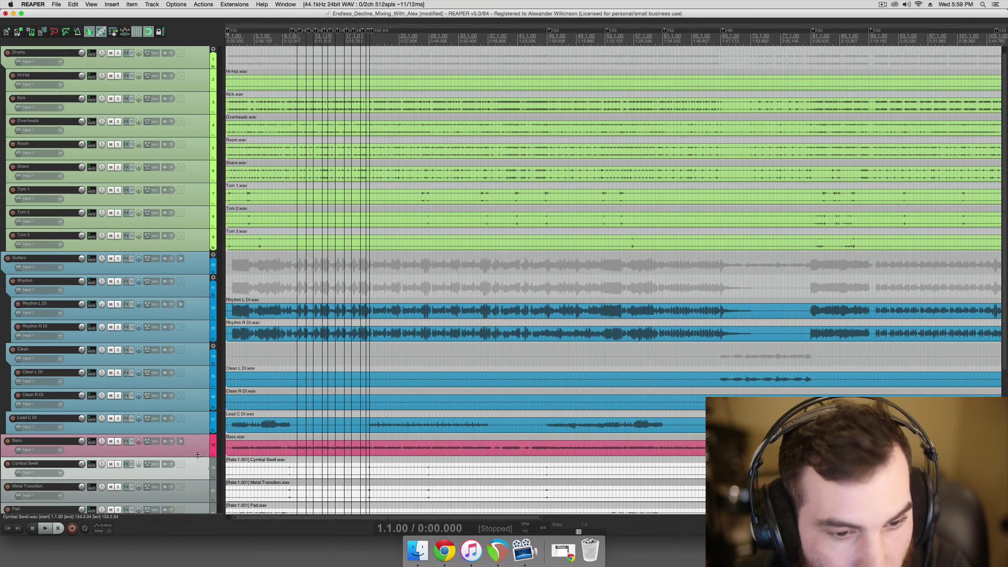
{"action": "key", "text": "super+t"}
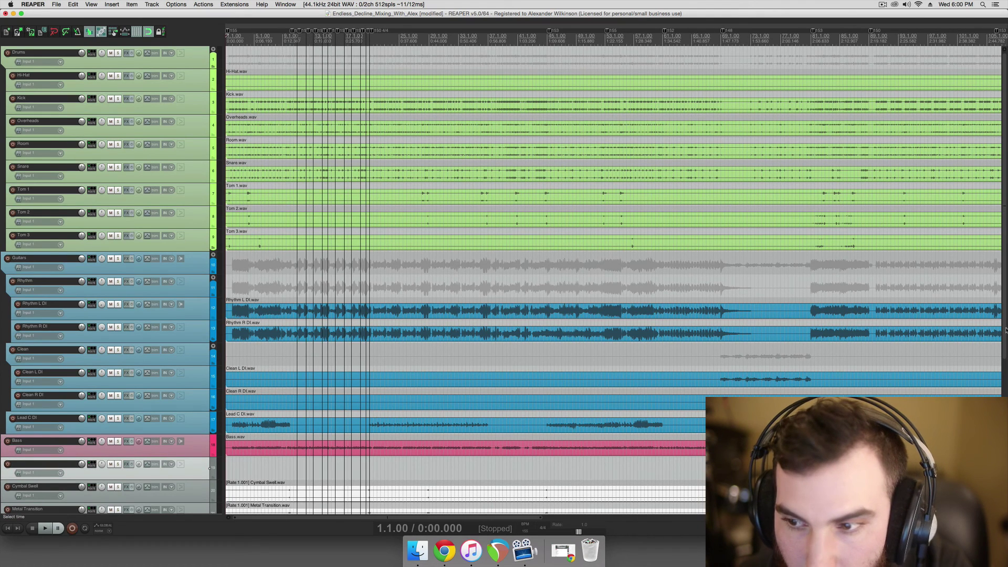
{"action": "scroll", "coordinate": [529, 338], "scroll_direction": "down", "scroll_amount": 6}
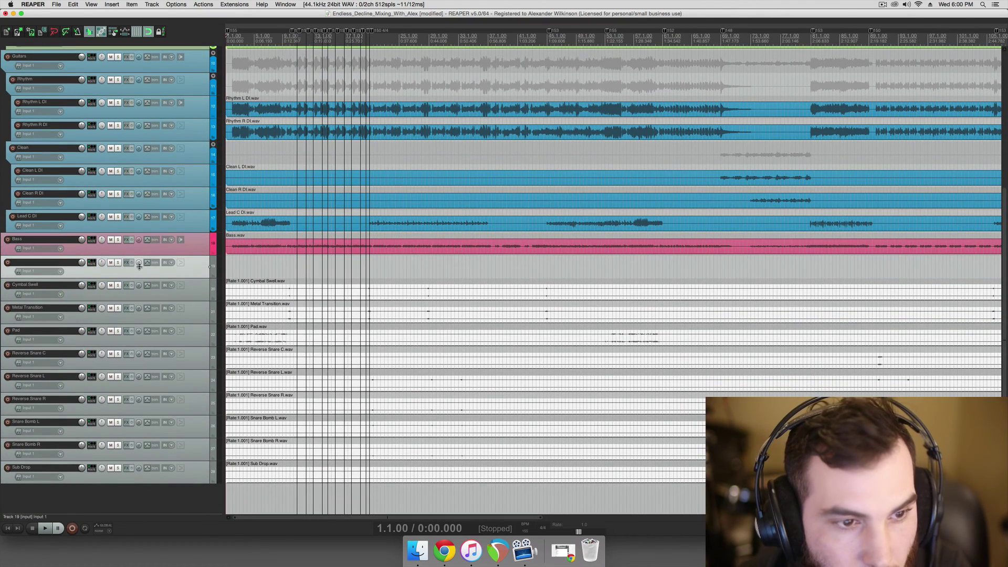
{"action": "double_click", "coordinate": [192, 271]}
{"action": "type", "text": "FX"}
{"action": "key", "text": "Return"}
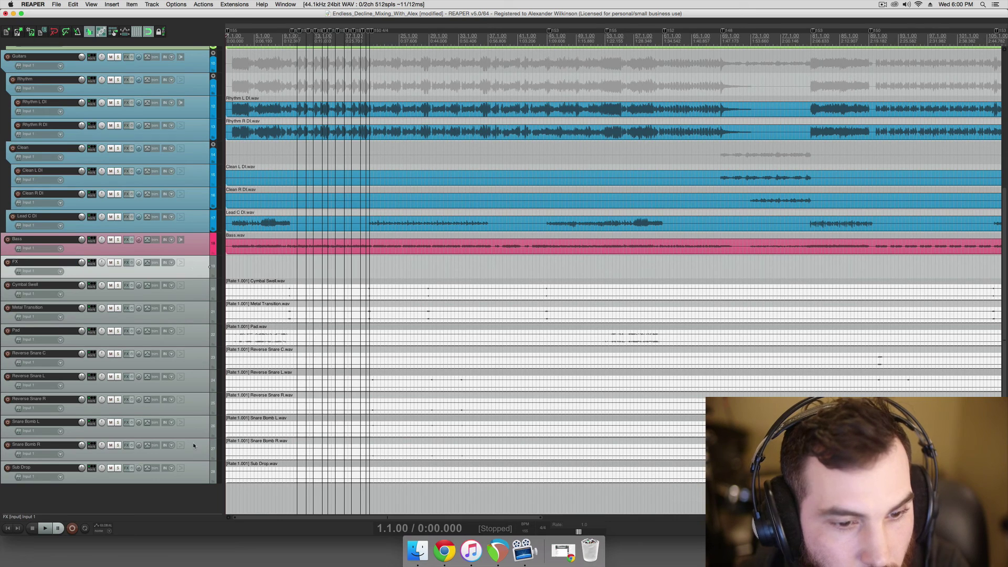
{"action": "left_click", "coordinate": [213, 275]}
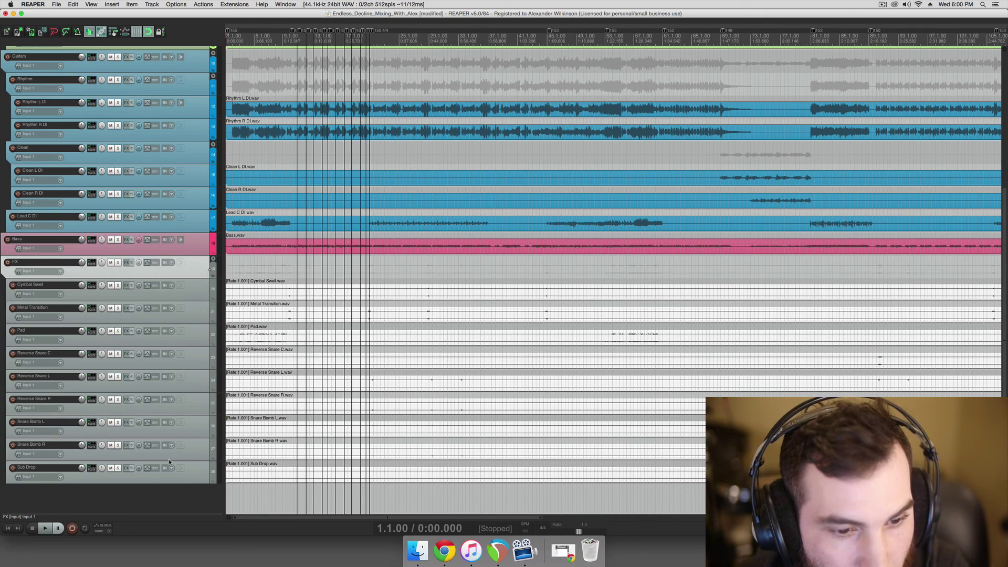
Cycle random colours on the FX folder and its tracks through Sub Drop until they share a dark olive-grey
{"action": "left_click", "coordinate": [189, 470], "text": "shift"}
{"action": "key", "text": "shift+c"}
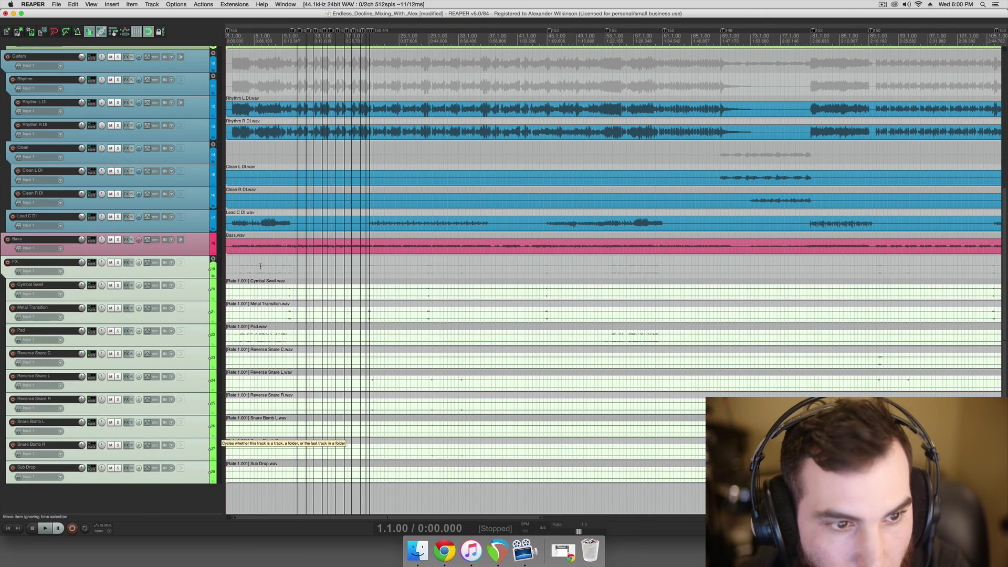
{"action": "left_click", "coordinate": [267, 247]}
{"action": "scroll", "coordinate": [258, 271], "scroll_direction": "down", "scroll_amount": 2}
{"action": "scroll", "coordinate": [258, 271], "scroll_direction": "down", "scroll_amount": 3}
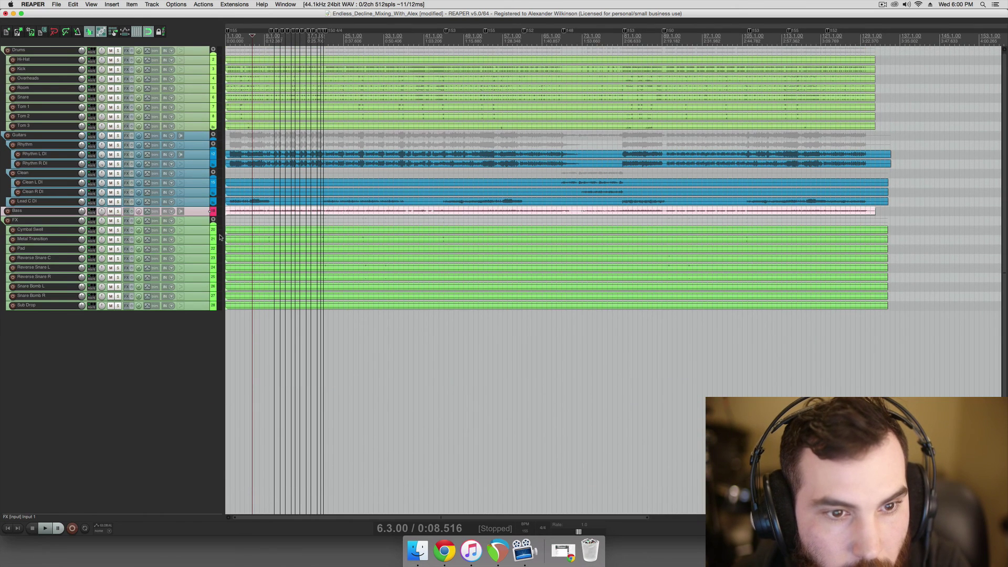
{"action": "left_click", "coordinate": [200, 221]}
{"action": "left_click", "coordinate": [202, 307], "text": "shift"}
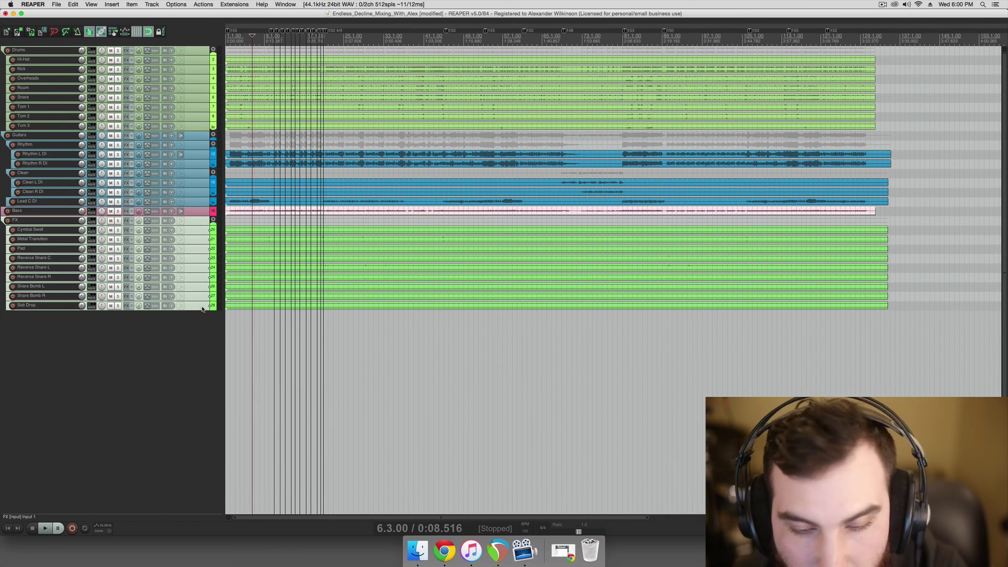
{"action": "key", "text": "shift+c"}
{"action": "key", "text": "shift+c"}
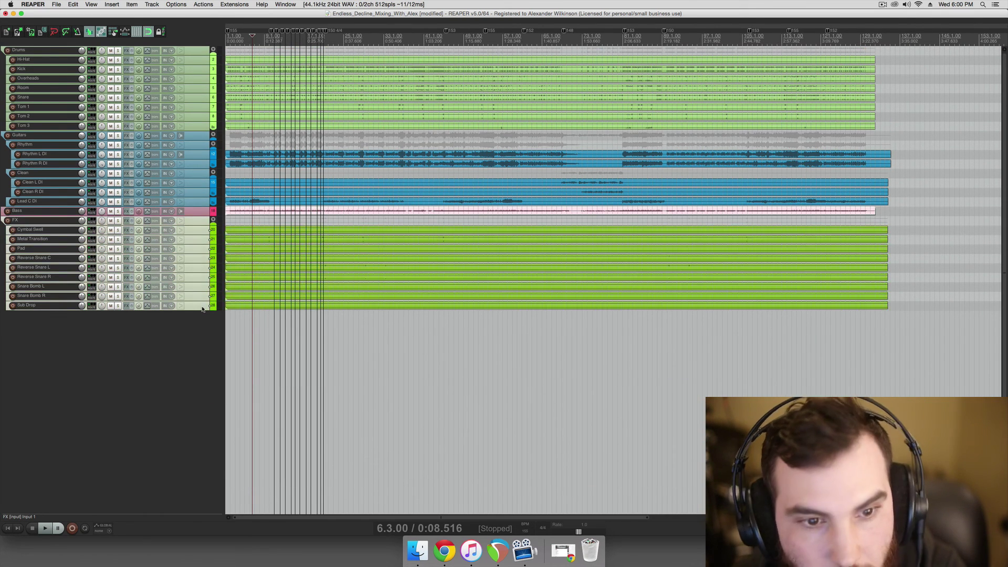
{"action": "key", "text": "shift+c"}
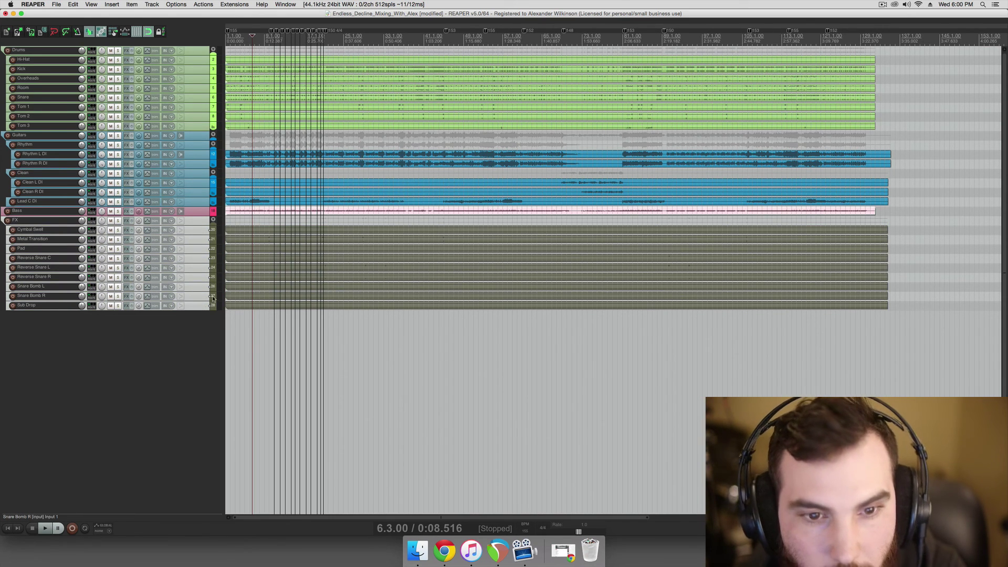
{"action": "left_click", "coordinate": [253, 294]}
{"action": "scroll", "coordinate": [268, 286], "scroll_direction": "up", "scroll_amount": 3}
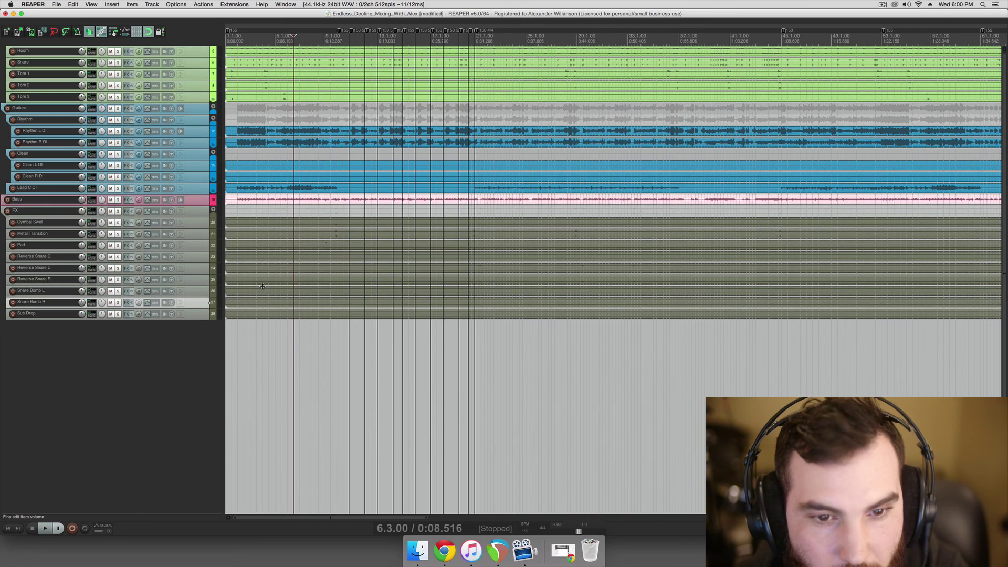
{"action": "scroll", "coordinate": [525, 294], "scroll_direction": "up", "scroll_amount": 2}
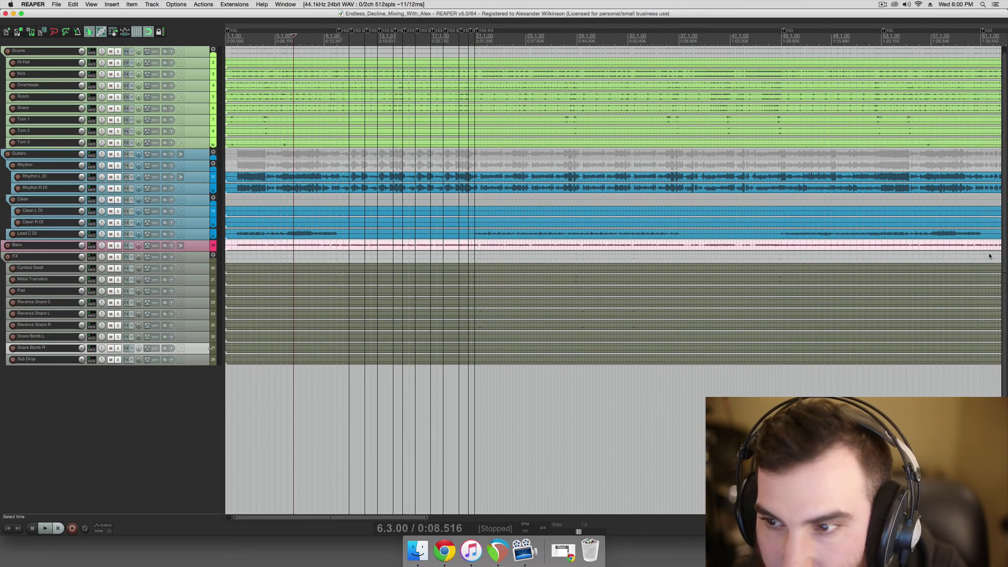
{"action": "left_click", "coordinate": [538, 279]}
{"action": "left_click", "coordinate": [506, 270]}
{"action": "scroll", "coordinate": [496, 266], "scroll_direction": "down", "scroll_amount": 2}
{"action": "left_click", "coordinate": [470, 254]}
{"action": "key", "text": "Home"}
{"action": "scroll", "coordinate": [385, 254], "scroll_direction": "down", "scroll_amount": 3}
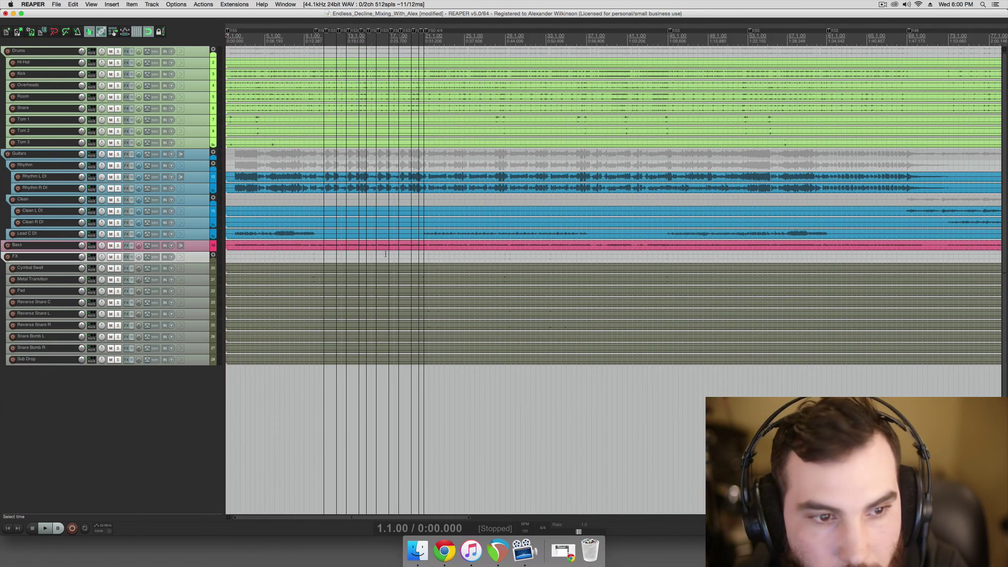
{"action": "scroll", "coordinate": [335, 254], "scroll_direction": "down", "scroll_amount": 1}
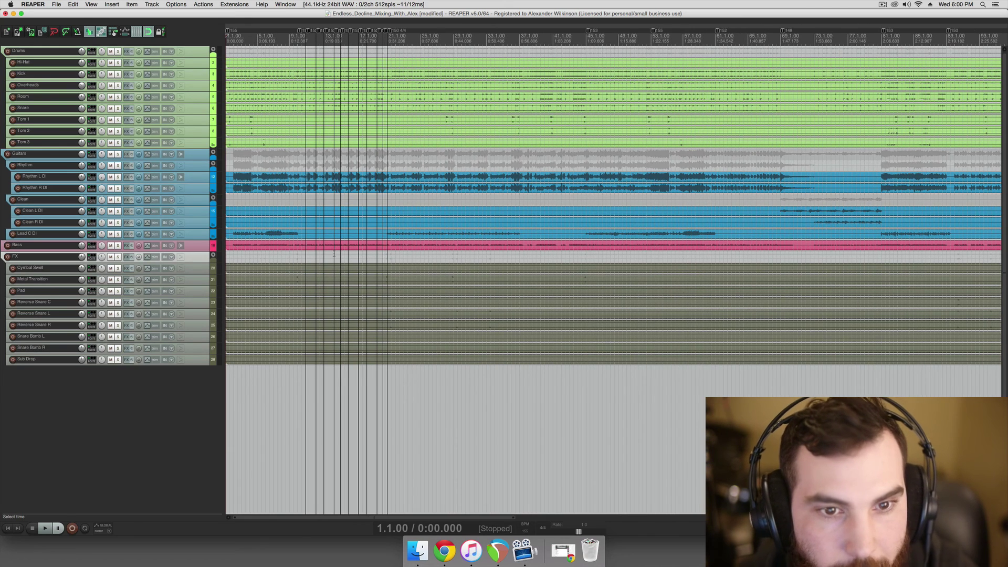
{"action": "left_click", "coordinate": [248, 166]}
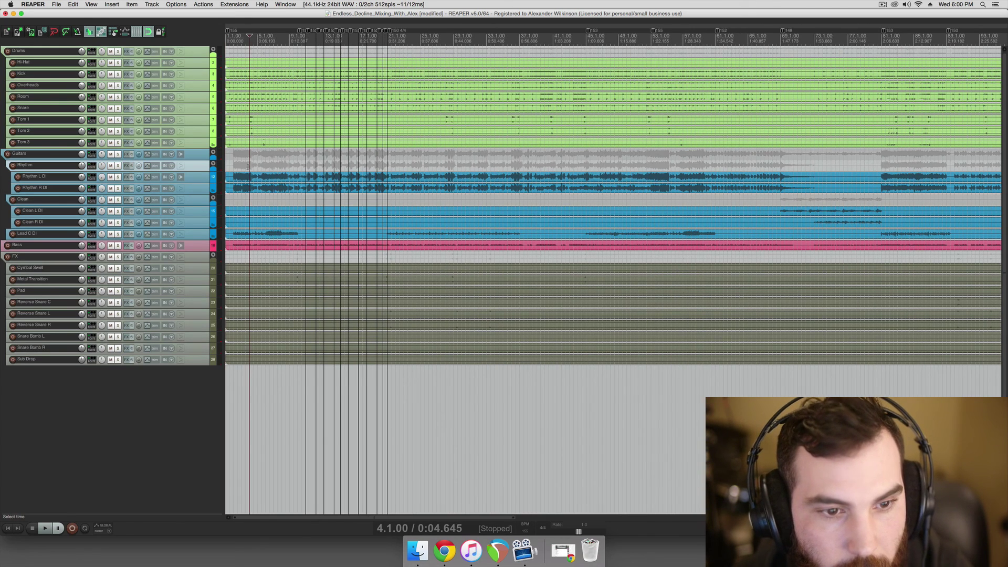
{"action": "left_click", "coordinate": [55, 256]}
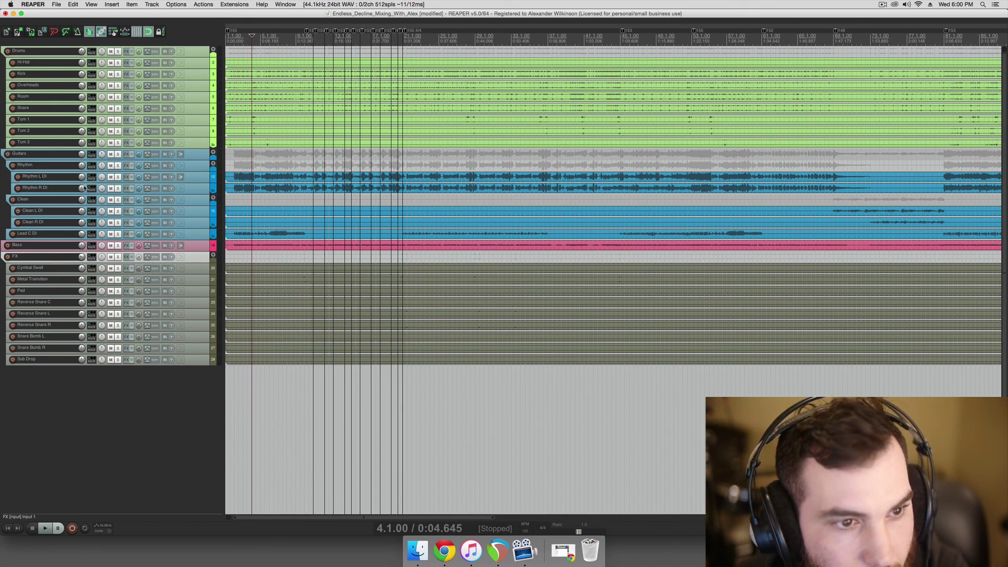
Play the full project with all tracks from near its beginning
{"action": "key", "text": "Home"}
{"action": "scroll", "coordinate": [244, 202], "scroll_direction": "up", "scroll_amount": 2}
{"action": "left_click", "coordinate": [245, 202]}
{"action": "key", "text": "space"}
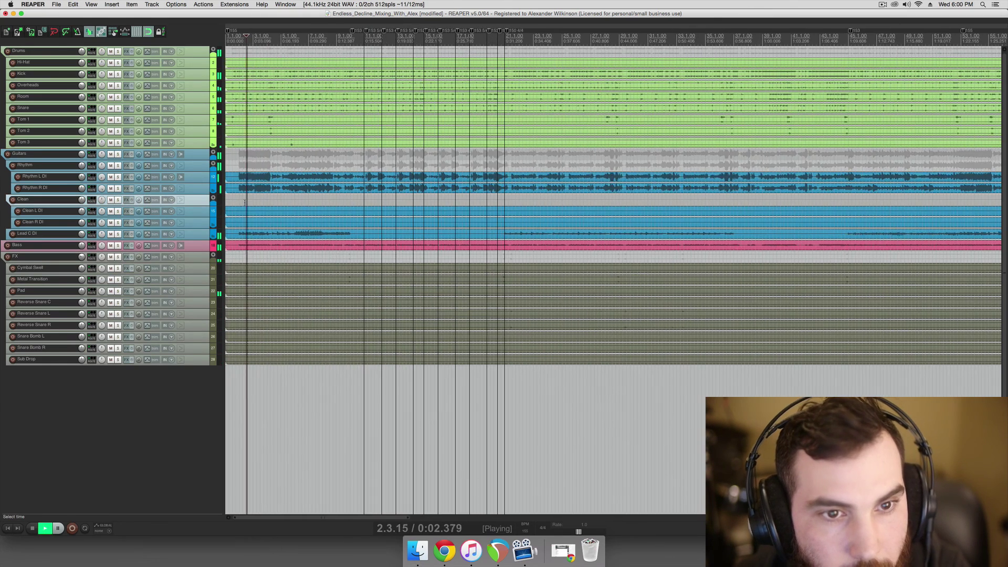
{"action": "scroll", "coordinate": [245, 202], "scroll_direction": "up", "scroll_amount": 3}
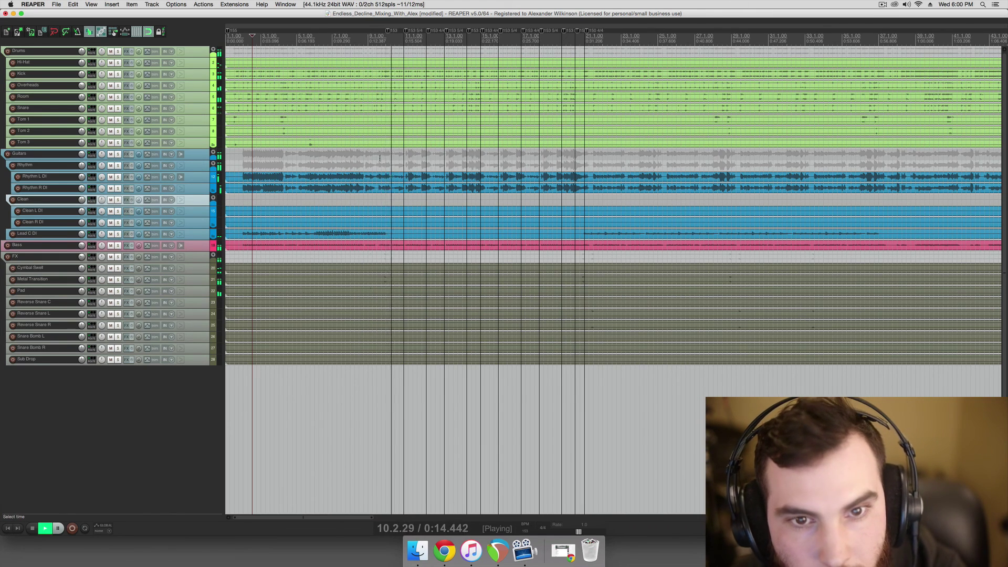
{"action": "scroll", "coordinate": [380, 158], "scroll_direction": "down", "scroll_amount": 1}
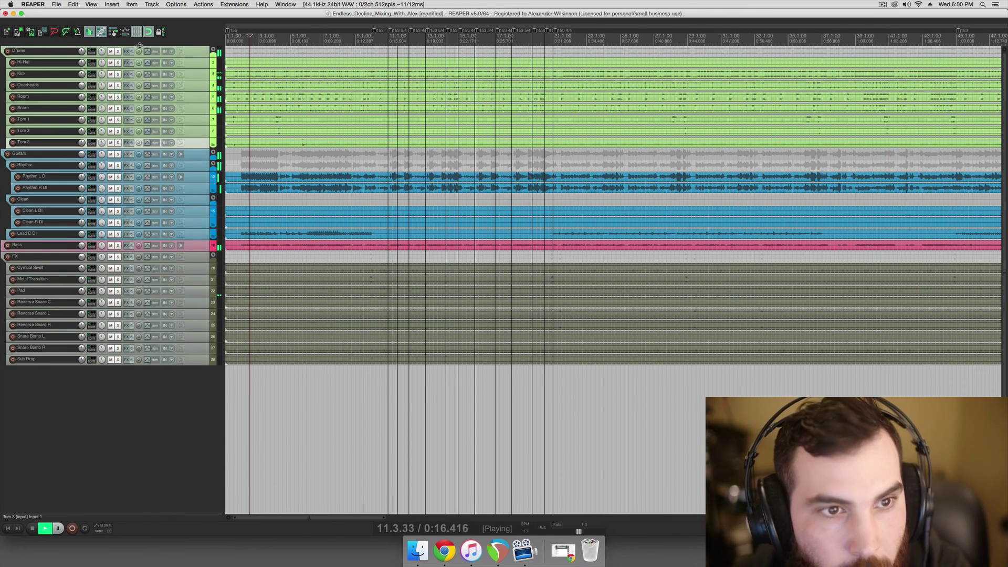
Solo the Drums folder during playback, stop the transport, and clear the solo
{"action": "left_click", "coordinate": [118, 51]}
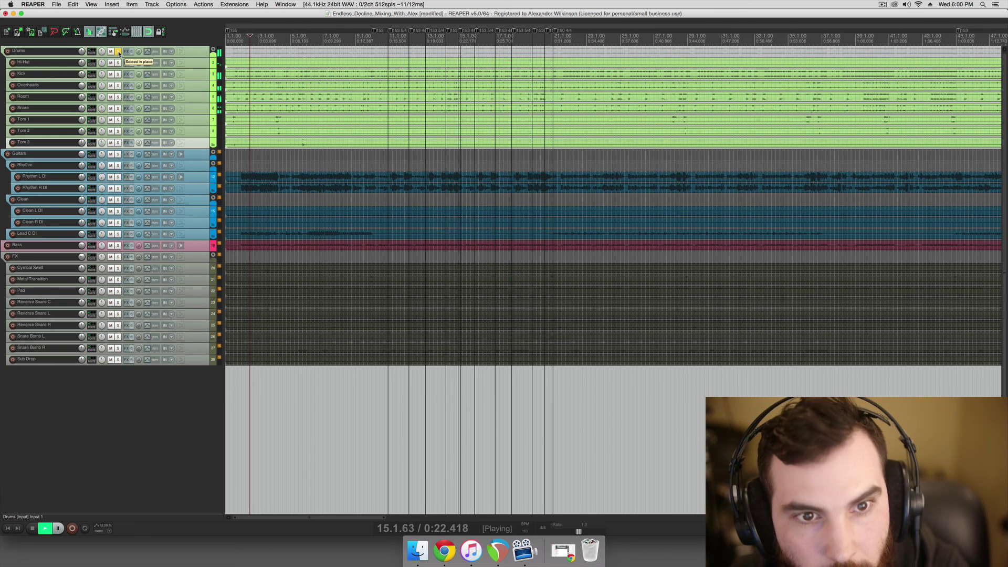
{"action": "key", "text": "space"}
{"action": "left_click", "coordinate": [119, 51]}
Enlarge the track heights and the timeline to examine the Drums tracks' waveforms at the song's opening
{"action": "left_click", "coordinate": [273, 68]}
{"action": "scroll", "coordinate": [272, 68], "scroll_direction": "up", "scroll_amount": 3}
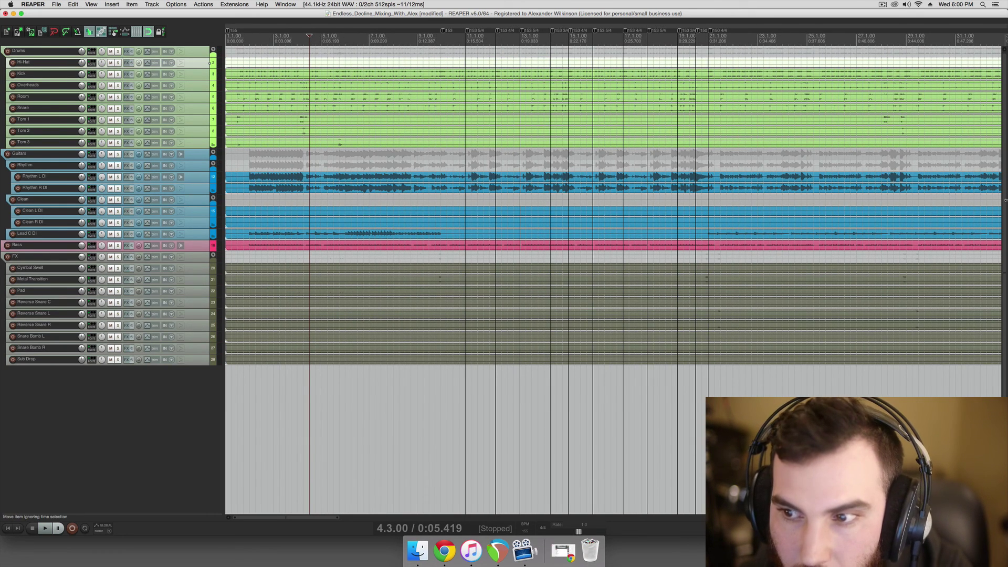
{"action": "left_click", "coordinate": [197, 143]}
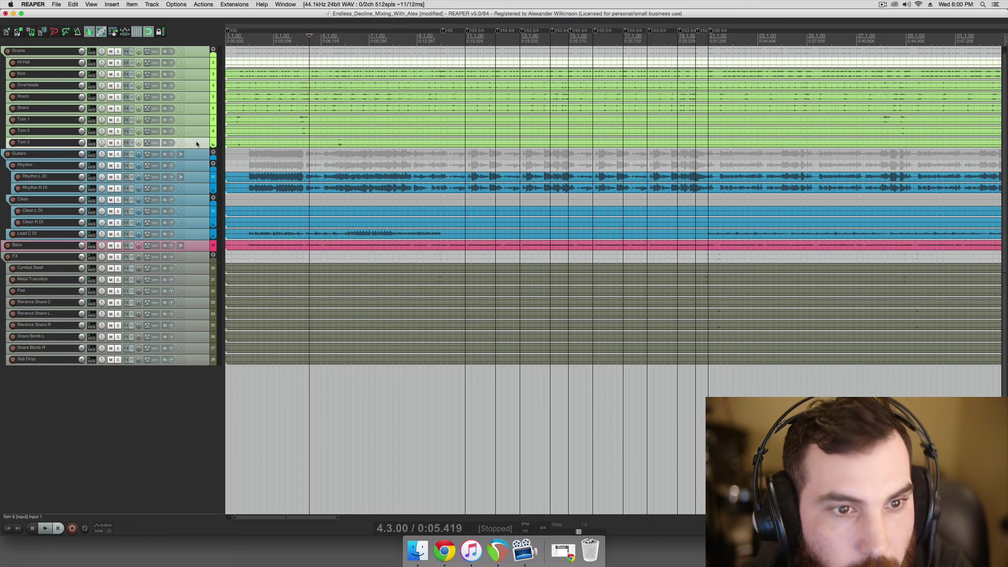
{"action": "key", "text": "Page_Up"}
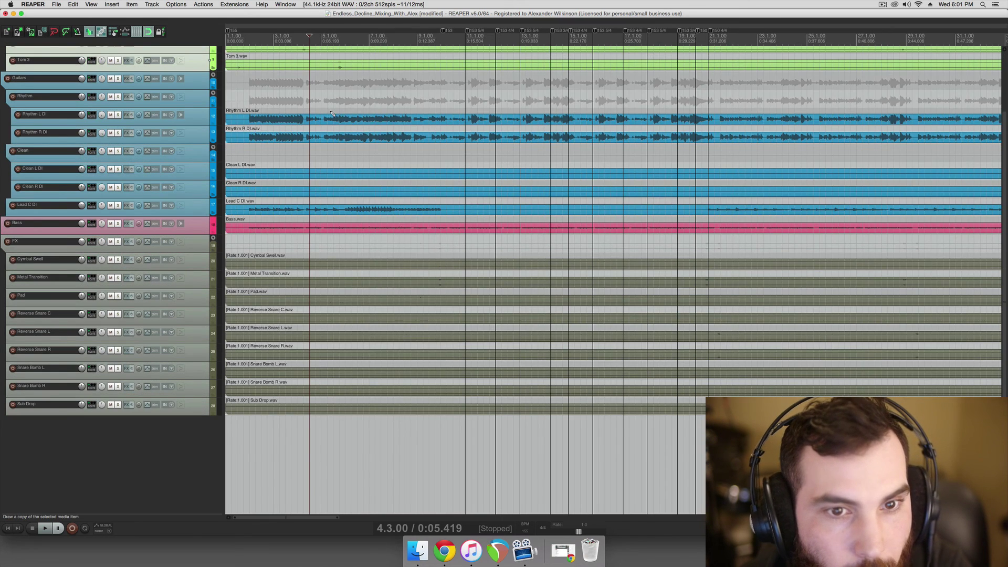
{"action": "key", "text": "Page_Up"}
{"action": "scroll", "coordinate": [567, 200], "scroll_direction": "up", "scroll_amount": 5}
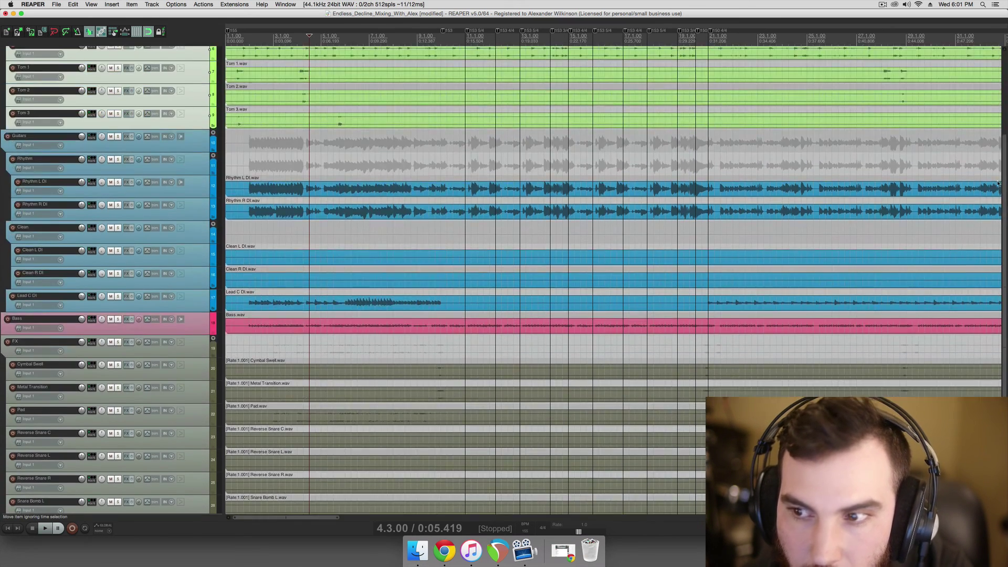
{"action": "left_click", "coordinate": [289, 249]}
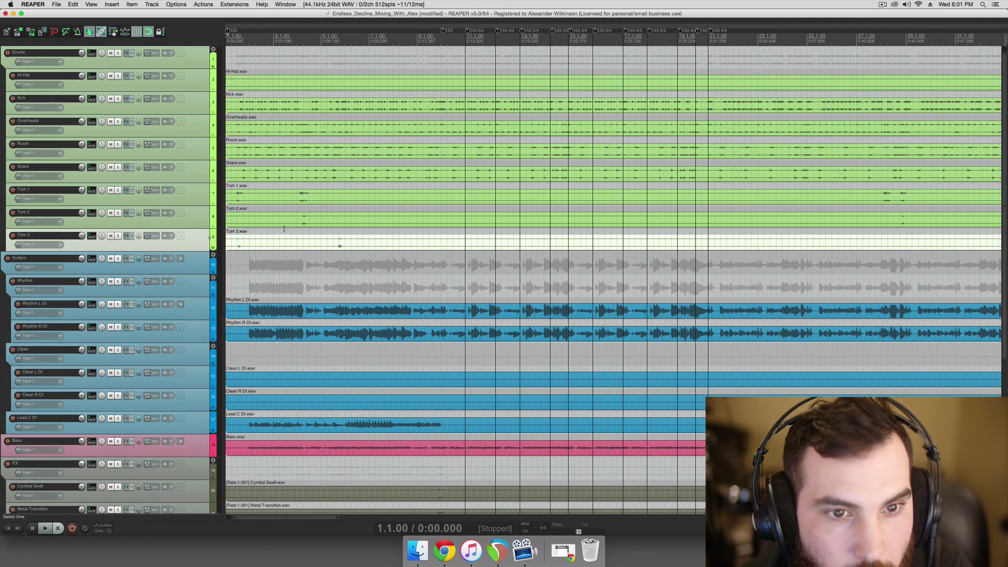
{"action": "scroll", "coordinate": [279, 227], "scroll_direction": "up", "scroll_amount": 6}
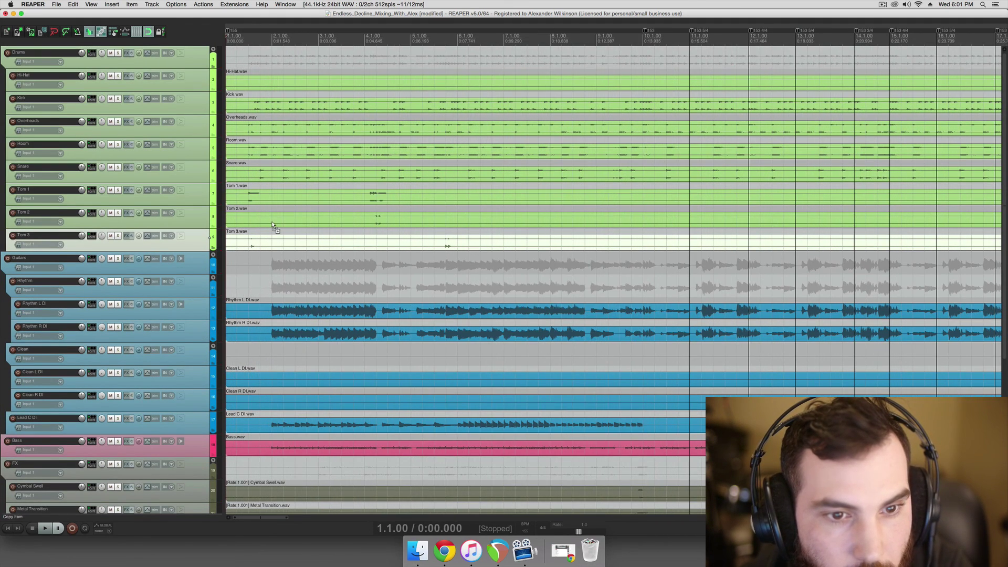
{"action": "key", "text": "Page_Up"}
{"action": "scroll", "coordinate": [734, 226], "scroll_direction": "down", "scroll_amount": 1}
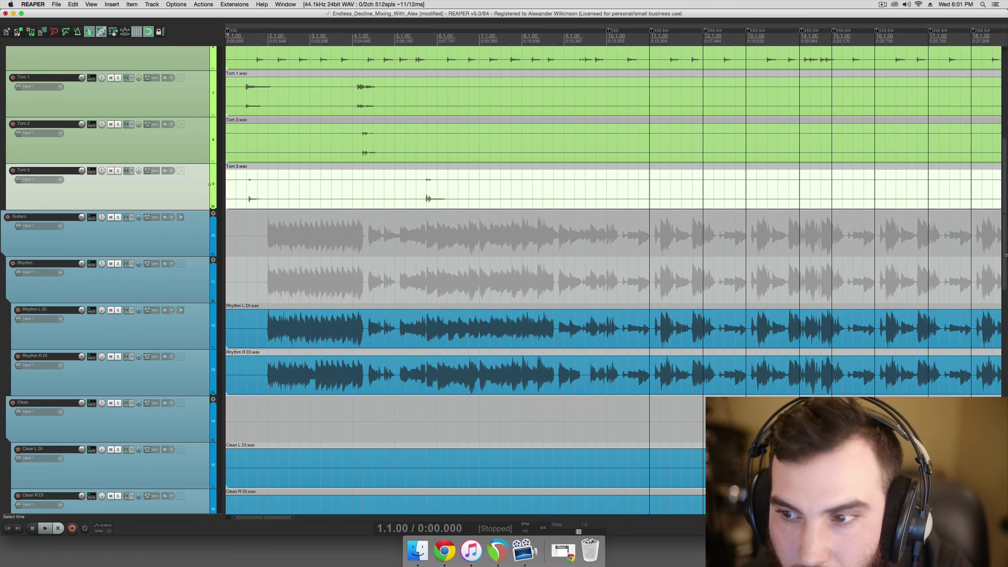
{"action": "scroll", "coordinate": [605, 227], "scroll_direction": "up", "scroll_amount": 5}
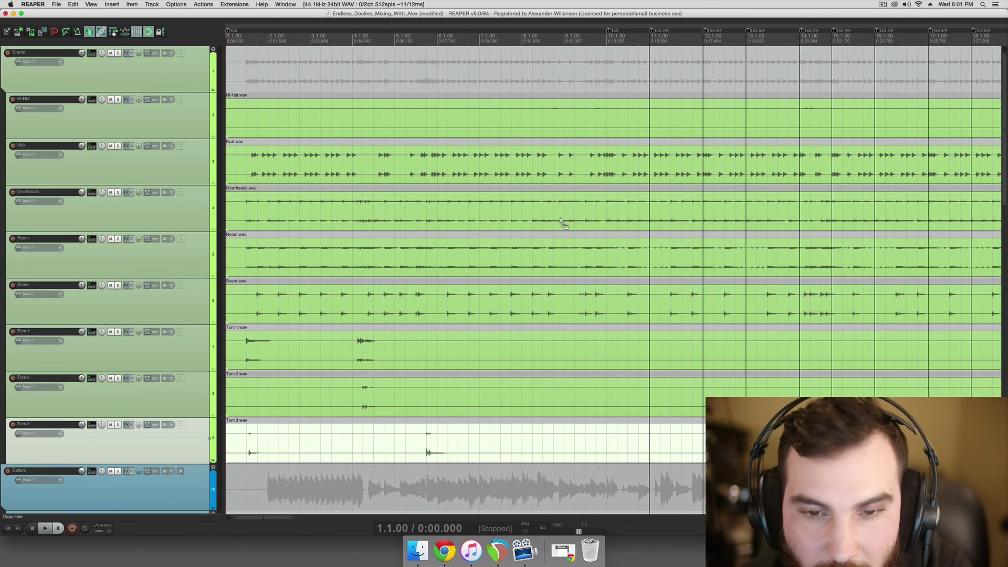
Solo the Drums folder and start playback from 1.3.00
{"action": "left_click", "coordinate": [468, 214]}
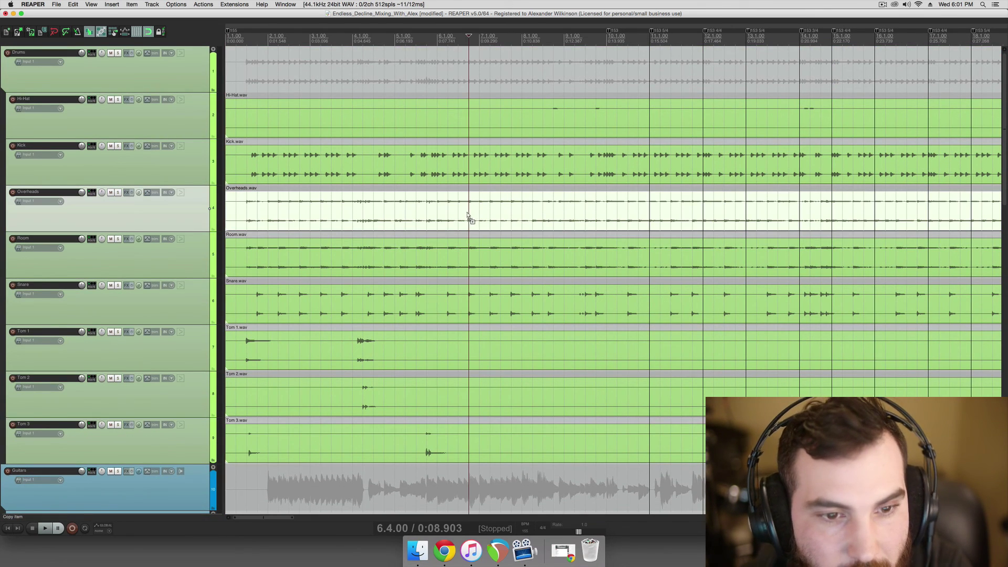
{"action": "left_click", "coordinate": [347, 227]}
{"action": "left_click", "coordinate": [270, 234]}
{"action": "left_click", "coordinate": [130, 86]}
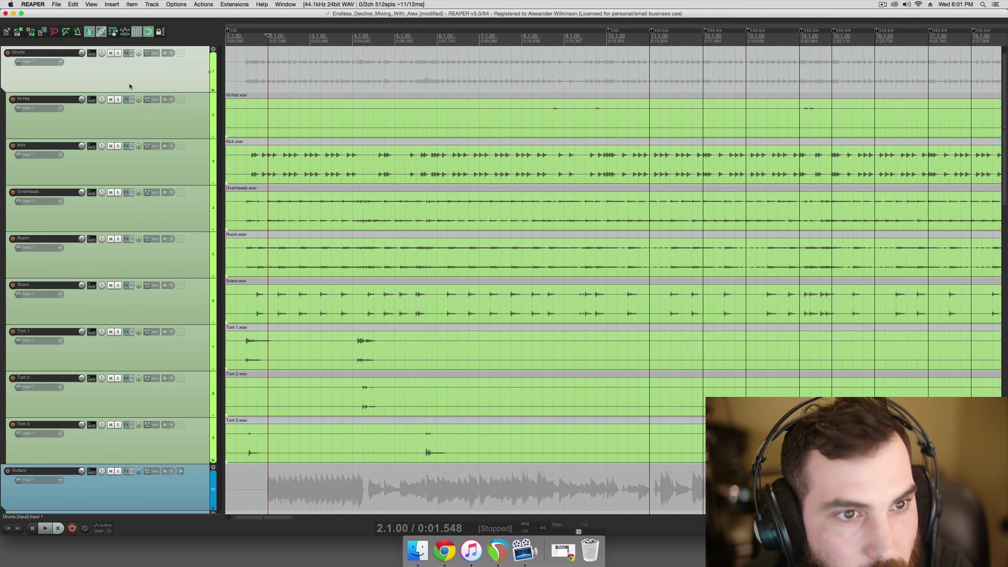
{"action": "left_click", "coordinate": [119, 53]}
{"action": "left_click", "coordinate": [247, 212]}
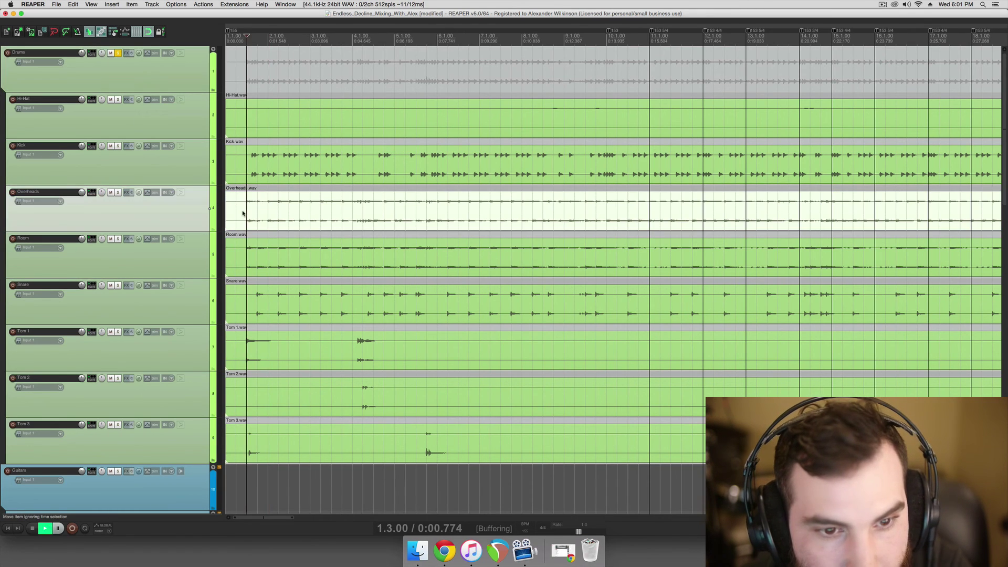
Listen to the soloed drums from 1.3.00, select the Room track, and stop playback
{"action": "key", "text": "space"}
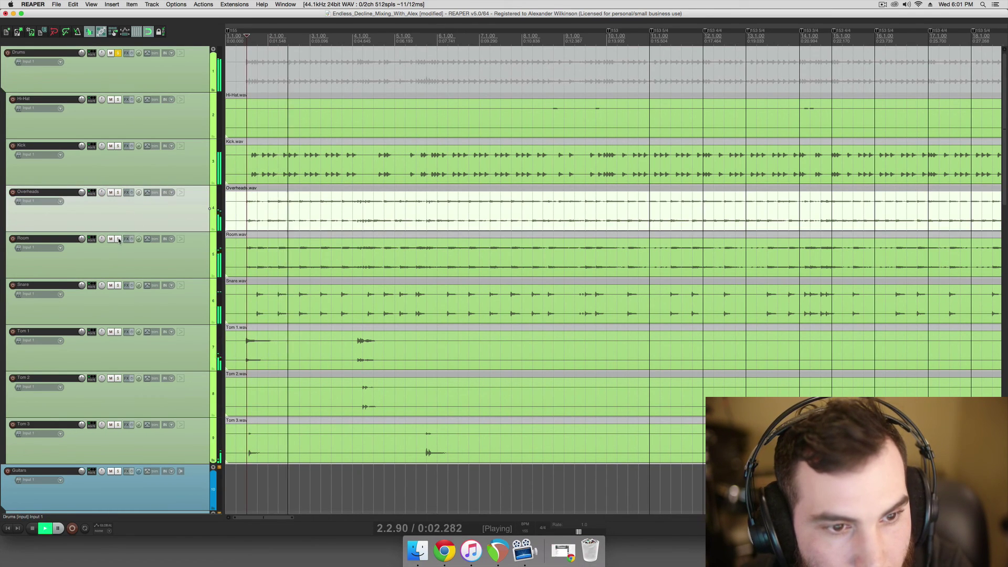
{"action": "left_click", "coordinate": [133, 255]}
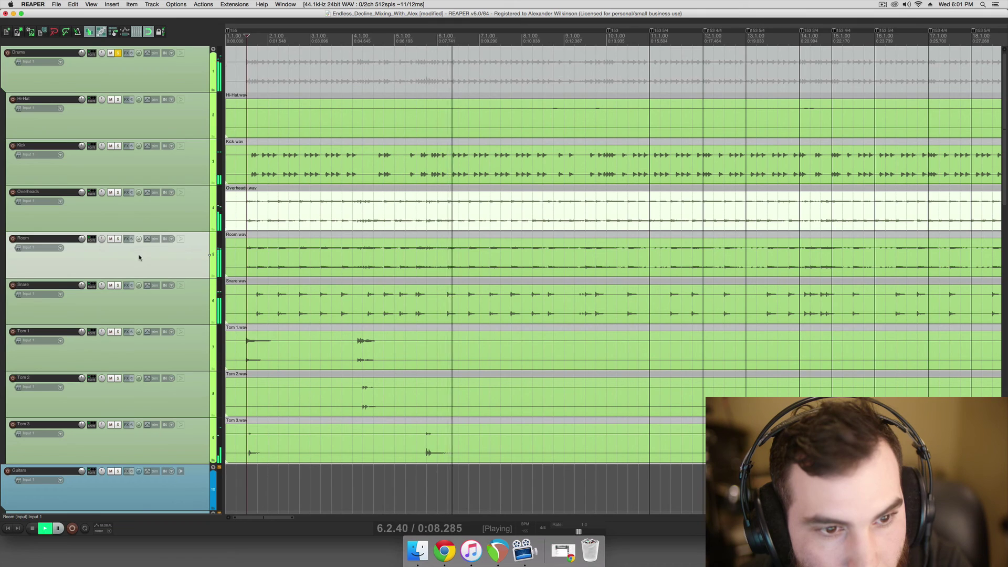
{"action": "key", "text": "space"}
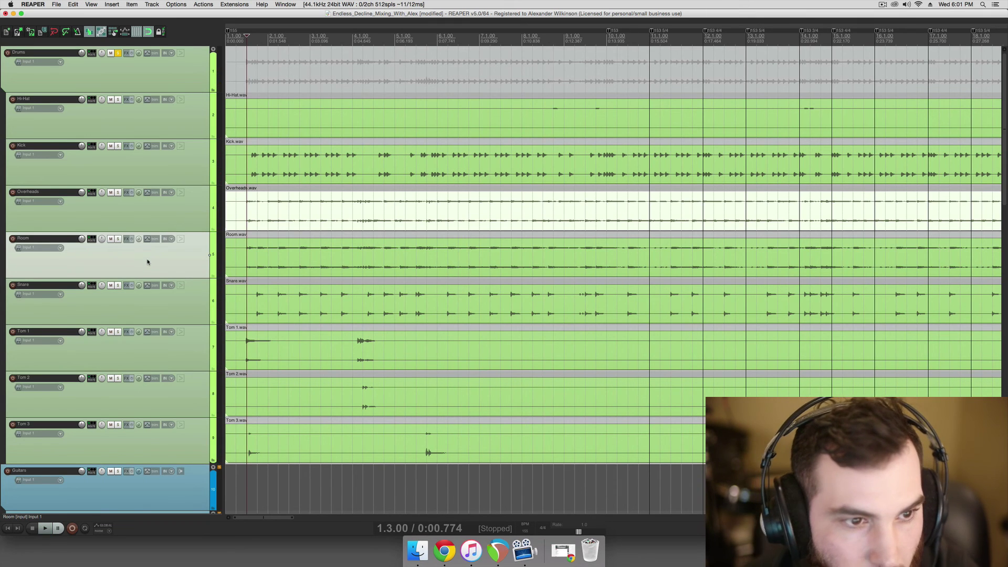
Examine the drum waveforms over a longer stretch of the song's opening and place the edit cursor at 7.1.00
{"action": "left_click", "coordinate": [188, 218]}
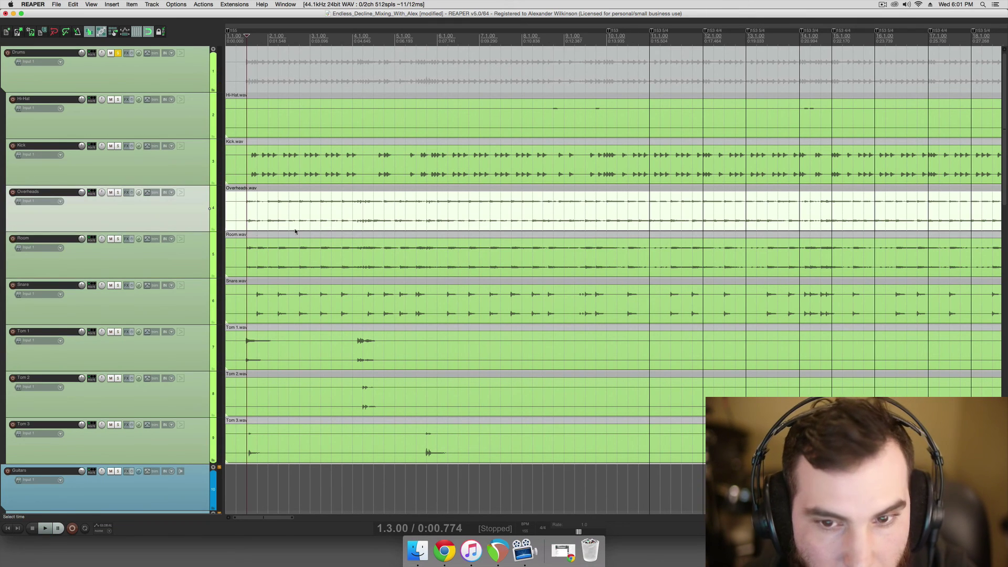
{"action": "scroll", "coordinate": [308, 231], "scroll_direction": "down", "scroll_amount": 1}
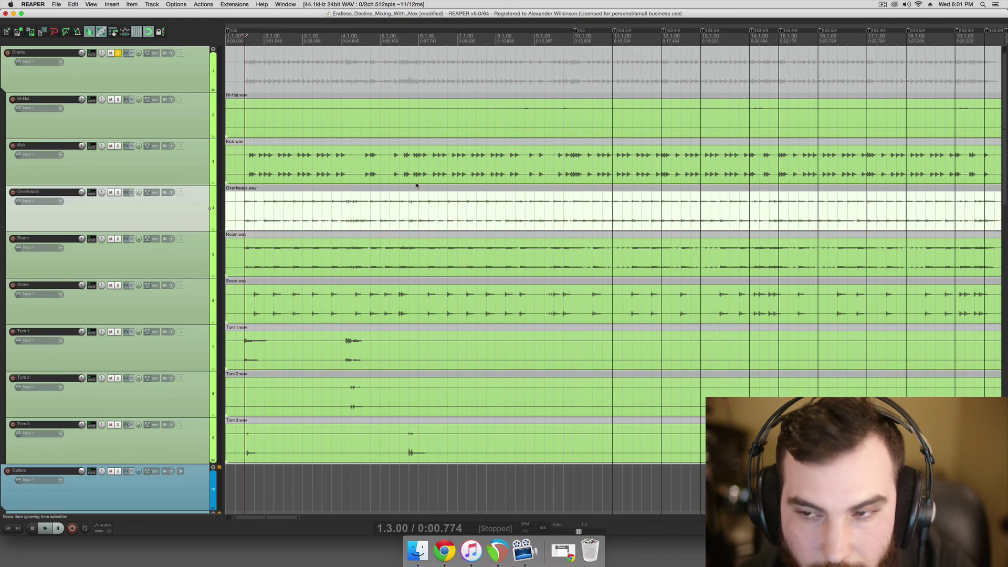
{"action": "scroll", "coordinate": [415, 182], "scroll_direction": "down", "scroll_amount": 3}
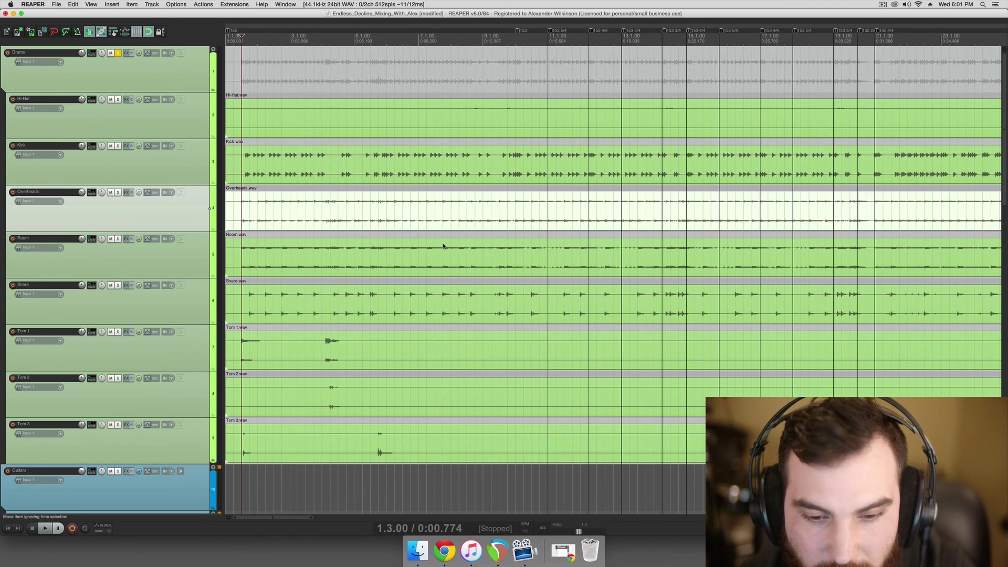
{"action": "scroll", "coordinate": [443, 245], "scroll_direction": "down", "scroll_amount": 3}
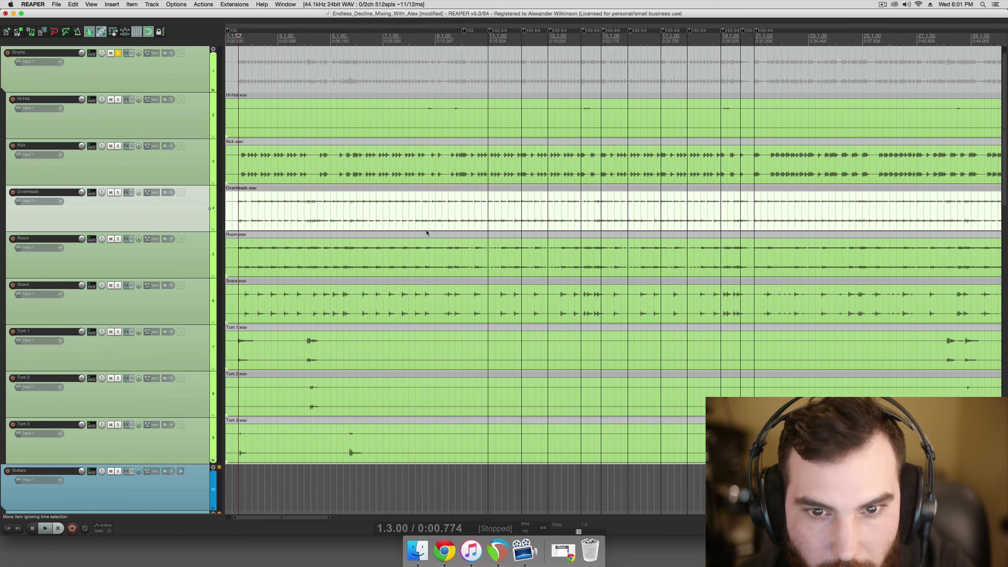
{"action": "scroll", "coordinate": [425, 227], "scroll_direction": "down", "scroll_amount": 2}
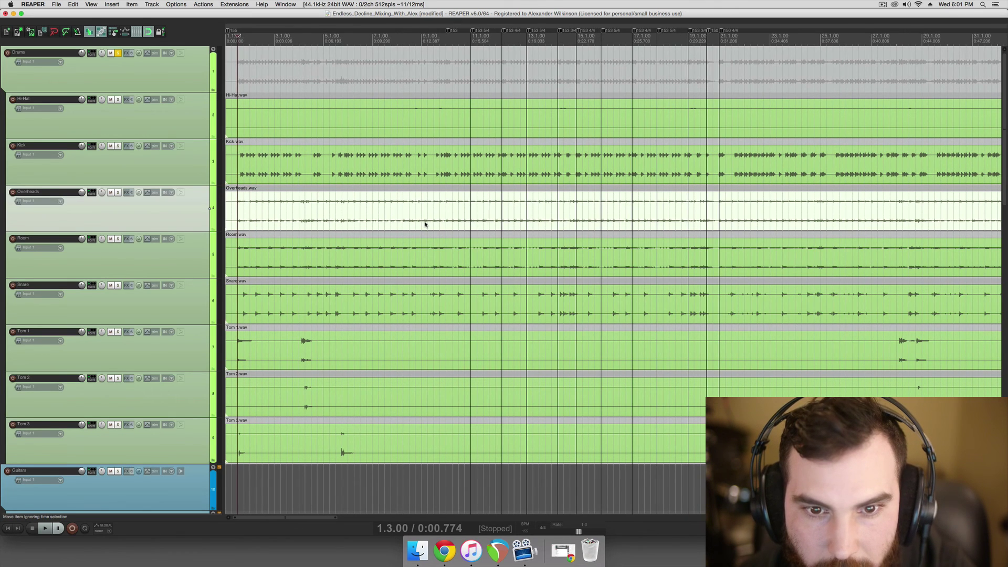
{"action": "left_click", "coordinate": [425, 225]}
{"action": "scroll", "coordinate": [425, 225], "scroll_direction": "down", "scroll_amount": 2}
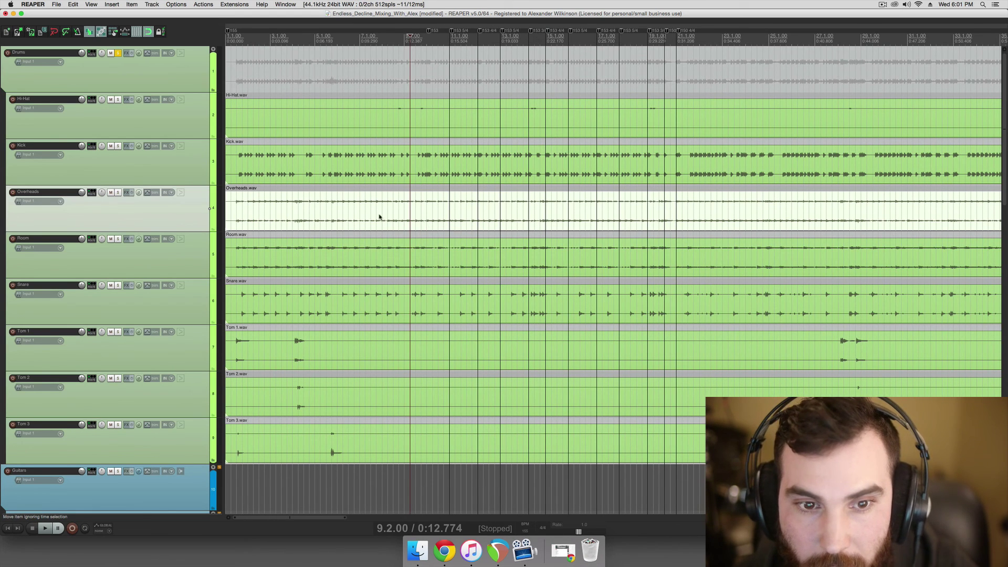
{"action": "left_click", "coordinate": [360, 216]}
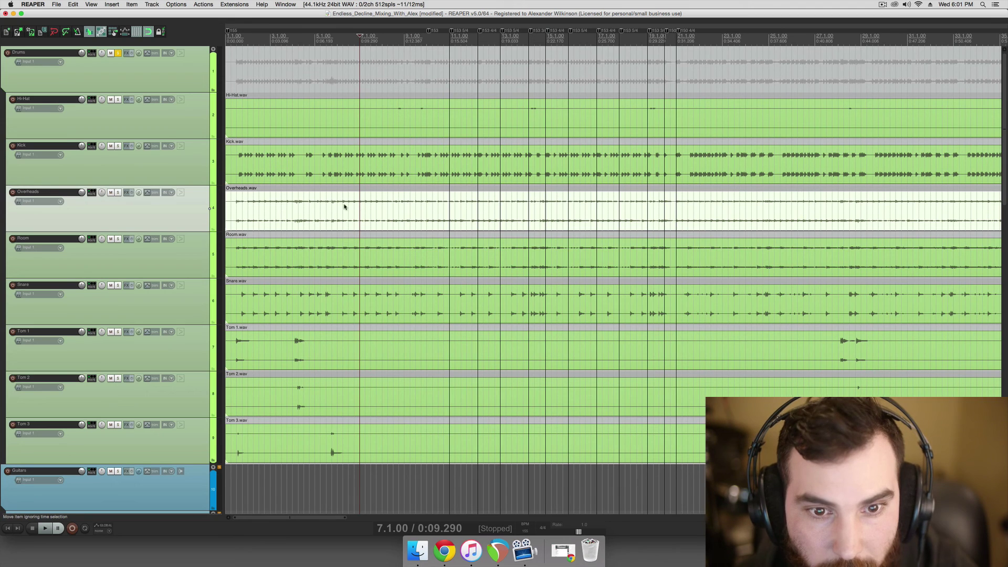
Switch to iTunes, play "The Saw Is the Law" by Whitechapel as a reference, and return to REAPER
{"action": "left_click", "coordinate": [471, 550]}
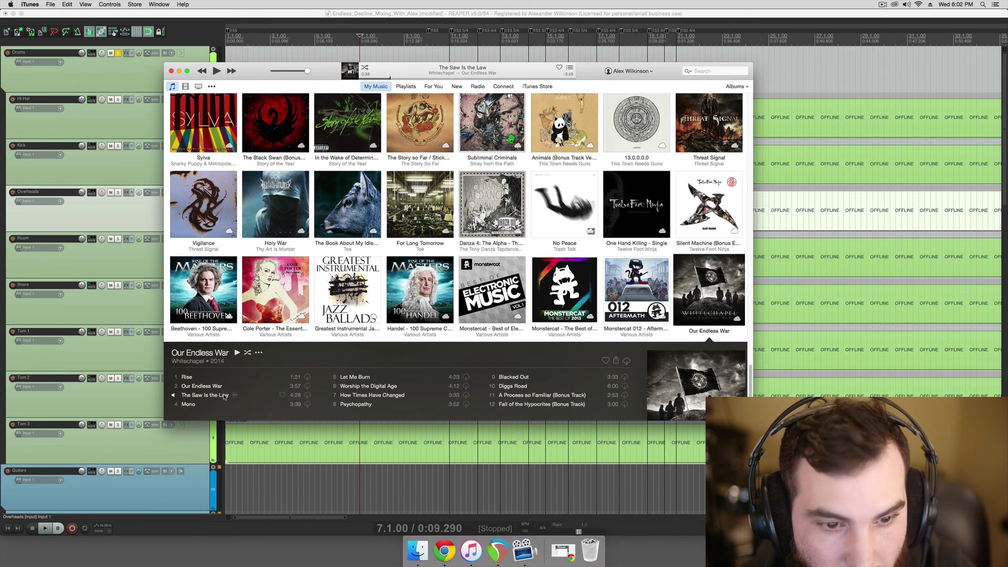
{"action": "left_click", "coordinate": [207, 397]}
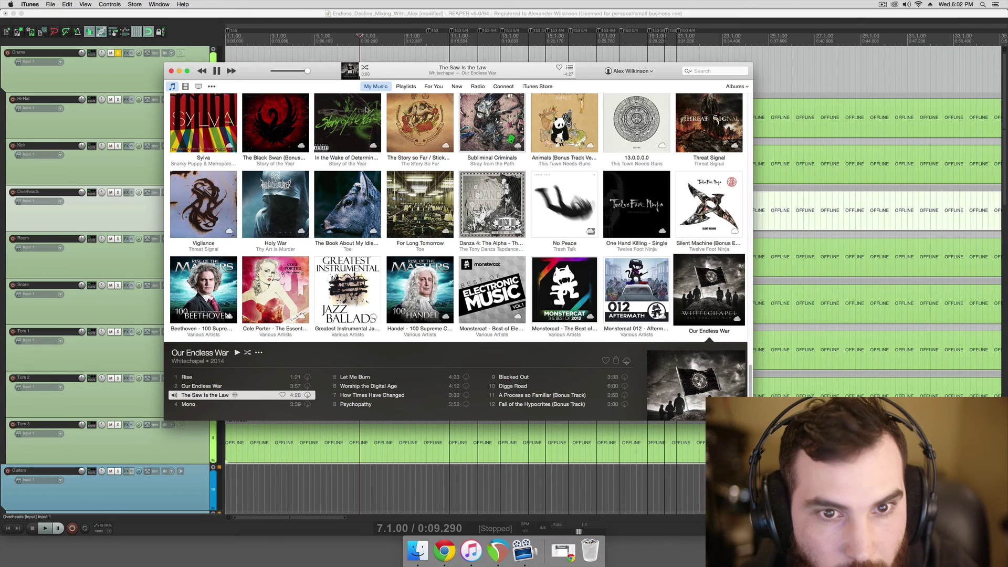
{"action": "left_click_drag", "start_coordinate": [328, 74], "coordinate": [379, 109]}
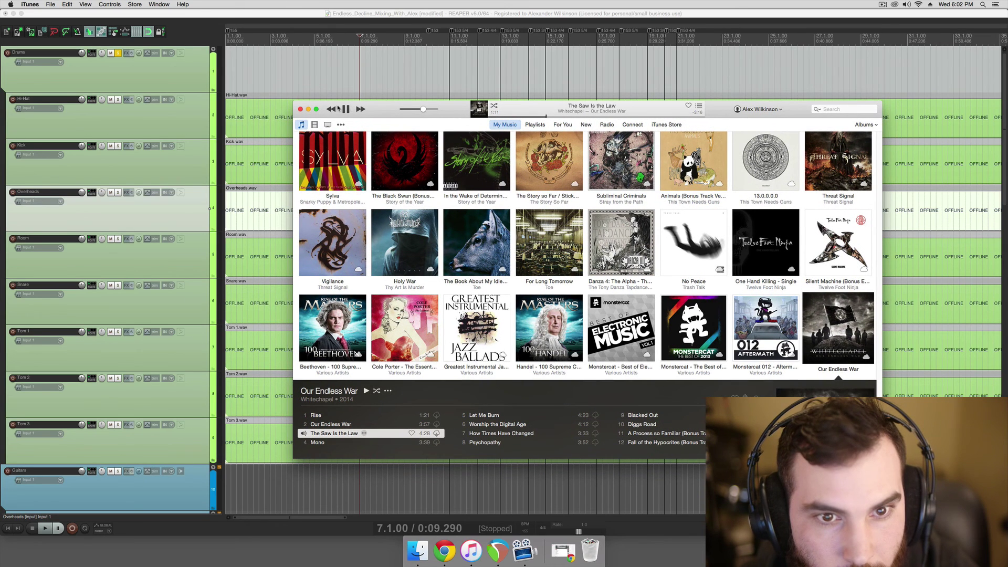
{"action": "left_click", "coordinate": [283, 208]}
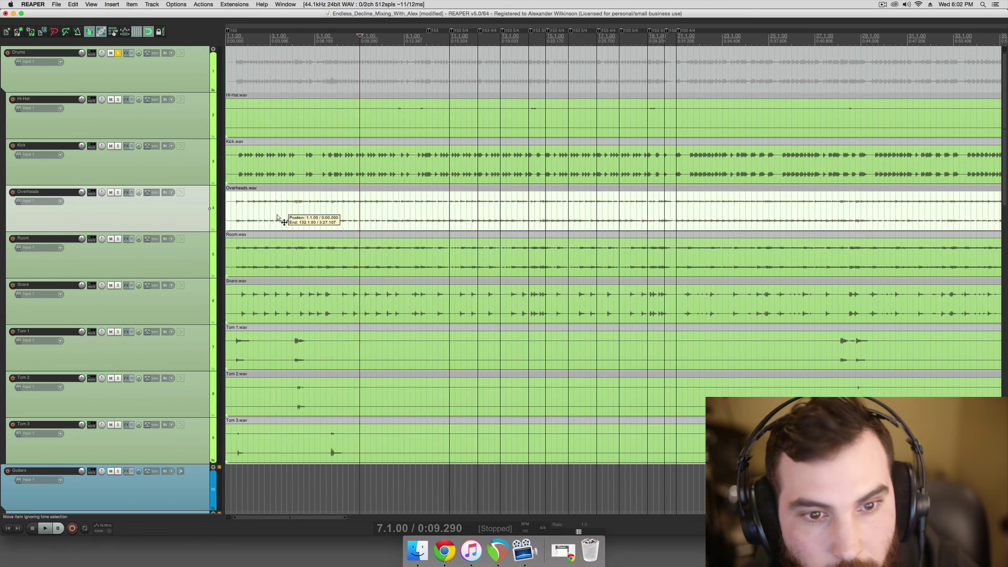
Lower the Overheads track volume to -14.0 dB while playing the drums from 2.4.00, and stop playback
{"action": "left_click_drag", "start_coordinate": [283, 208], "coordinate": [221, 209]}
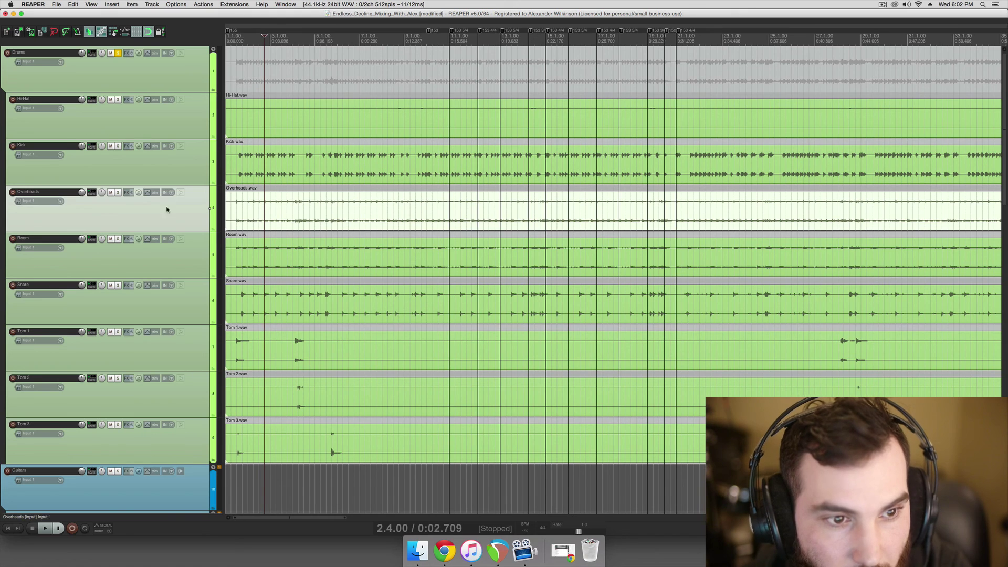
{"action": "key", "text": "space"}
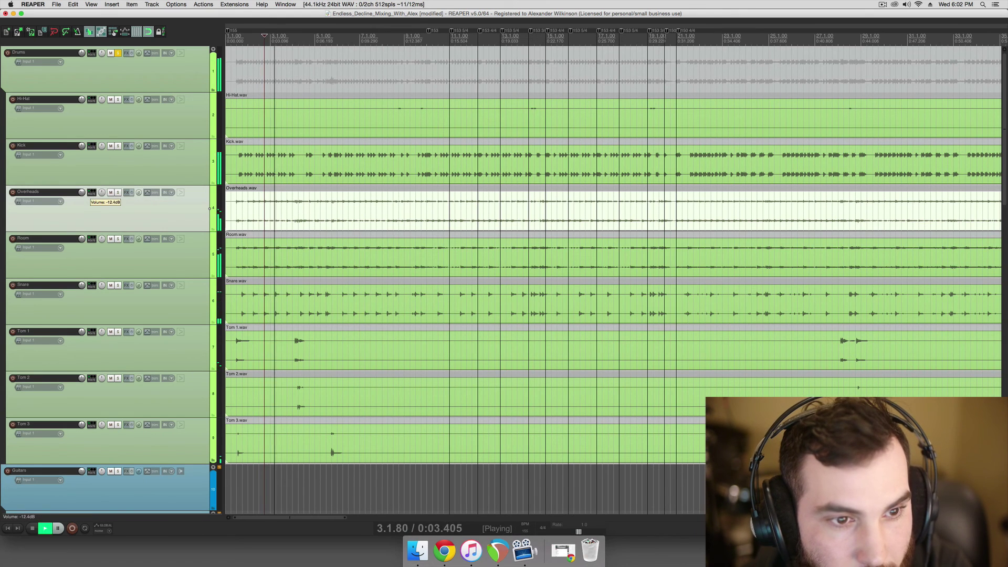
{"action": "scroll", "coordinate": [210, 209], "scroll_direction": "down", "scroll_amount": 3}
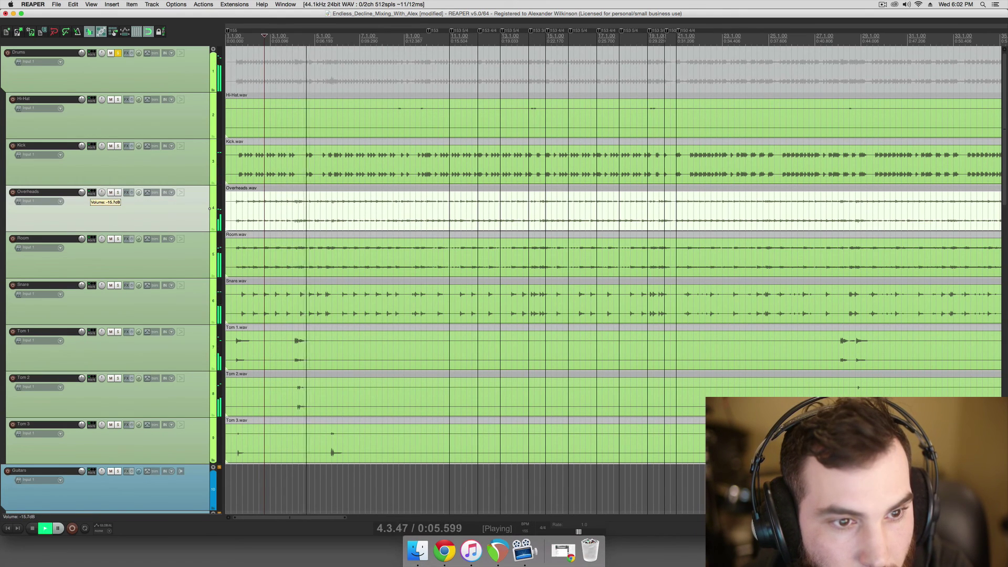
{"action": "key", "text": "space"}
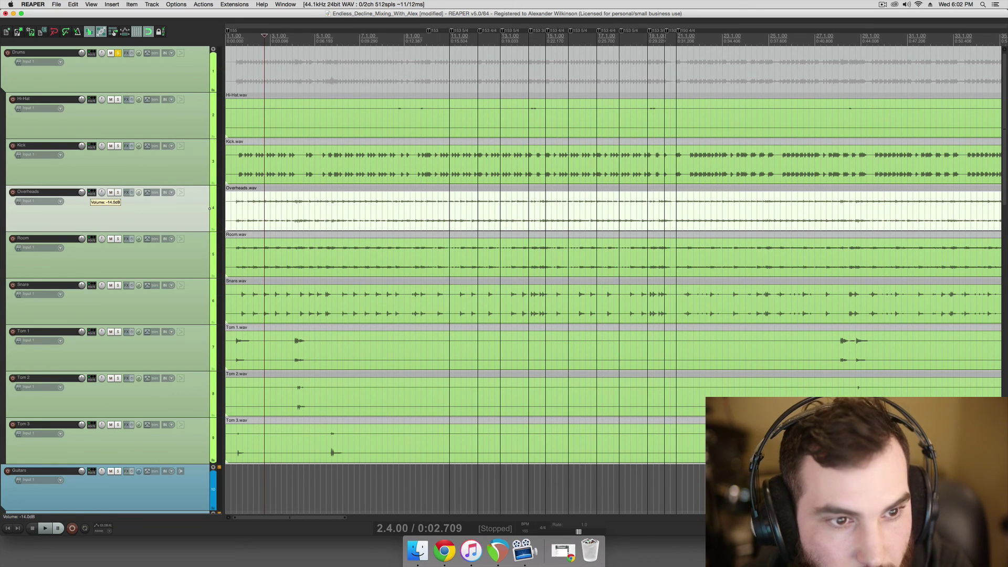
Survey the drum waveforms through the following sections of the song and set the edit cursor at 8.1.00
{"action": "left_click", "coordinate": [281, 206]}
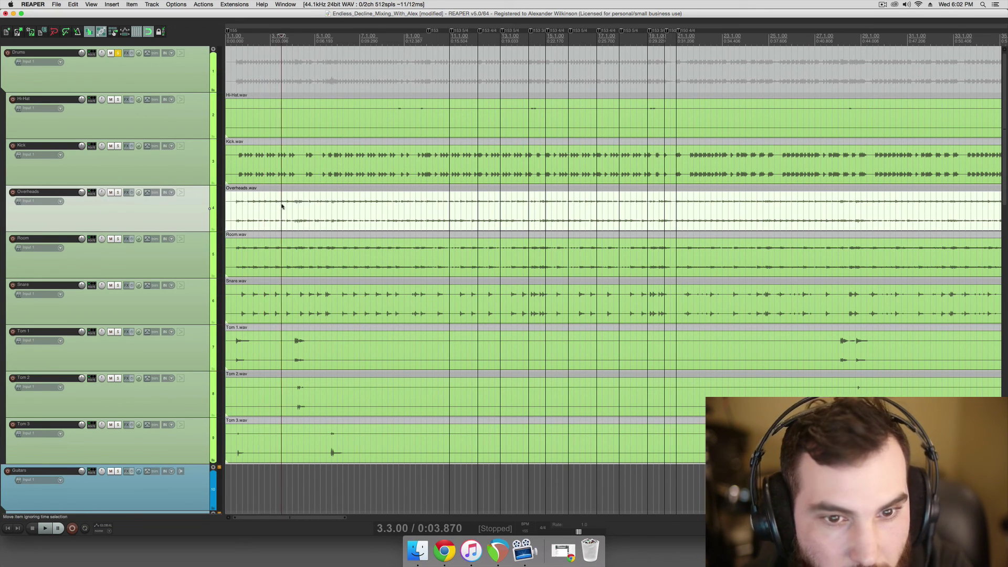
{"action": "left_click", "coordinate": [349, 214]}
{"action": "scroll", "coordinate": [352, 215], "scroll_direction": "right", "scroll_amount": 2}
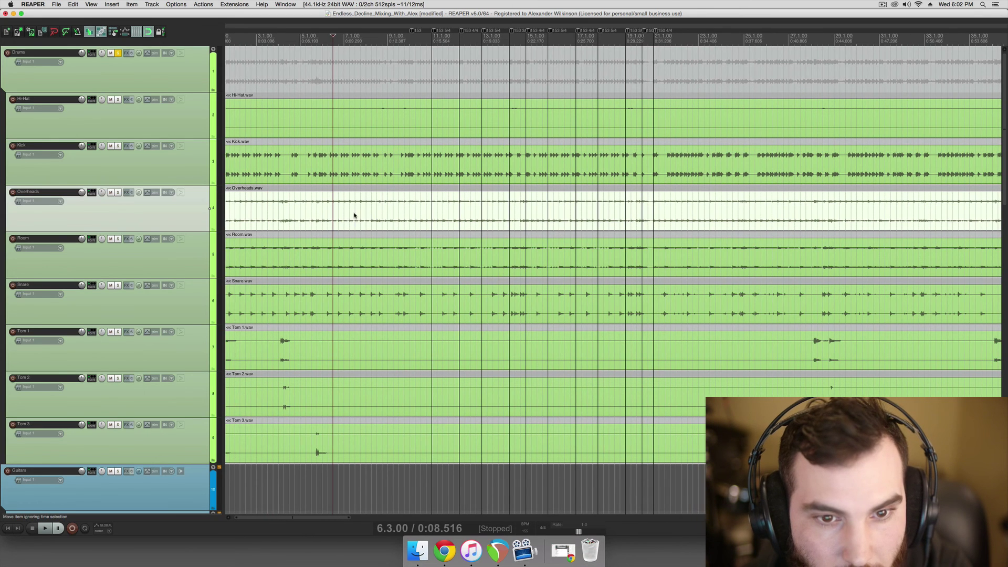
{"action": "left_click", "coordinate": [356, 216]}
{"action": "scroll", "coordinate": [353, 216], "scroll_direction": "down", "scroll_amount": 4}
{"action": "scroll", "coordinate": [352, 216], "scroll_direction": "up", "scroll_amount": 1}
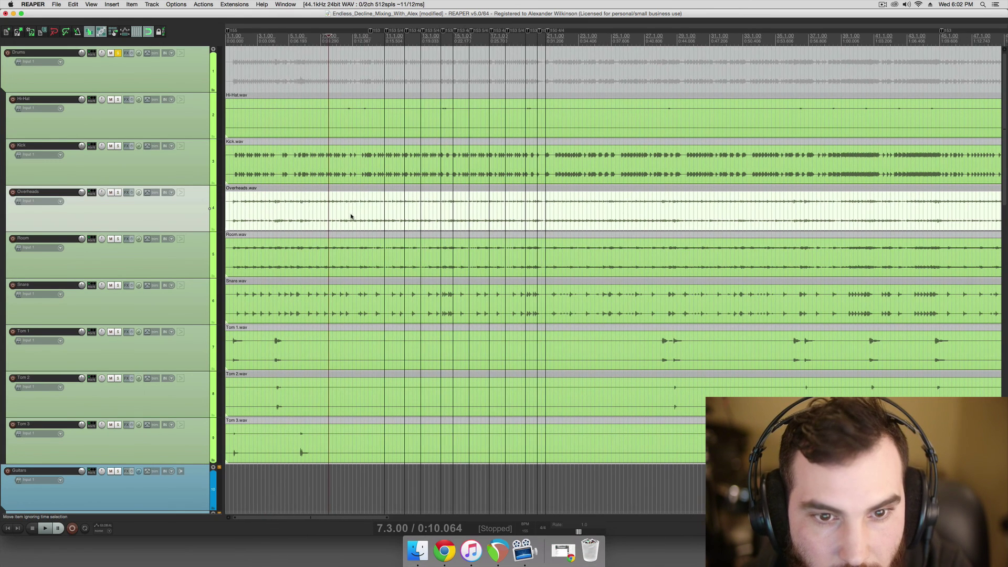
{"action": "scroll", "coordinate": [351, 215], "scroll_direction": "right", "scroll_amount": 3}
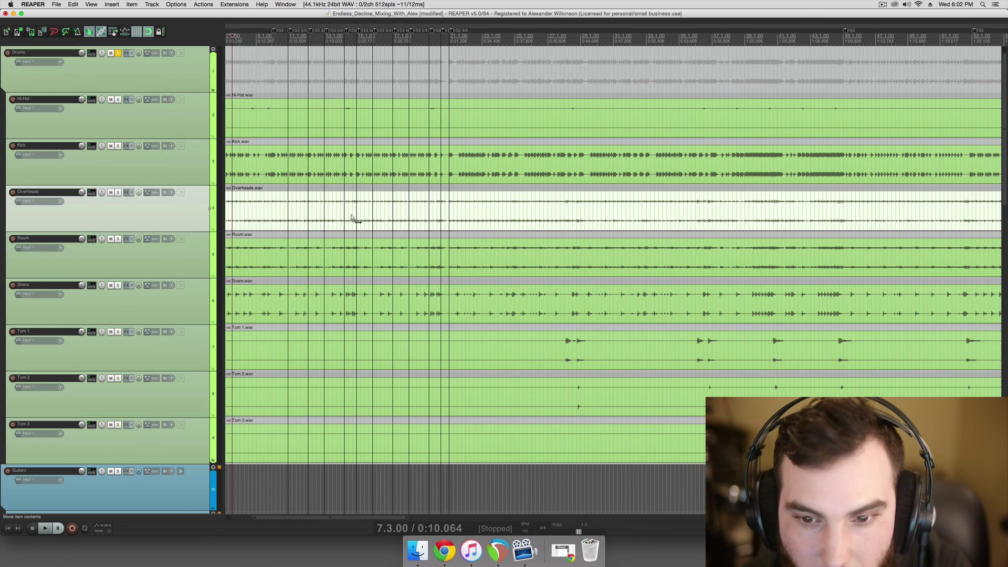
{"action": "scroll", "coordinate": [351, 217], "scroll_direction": "right", "scroll_amount": 4}
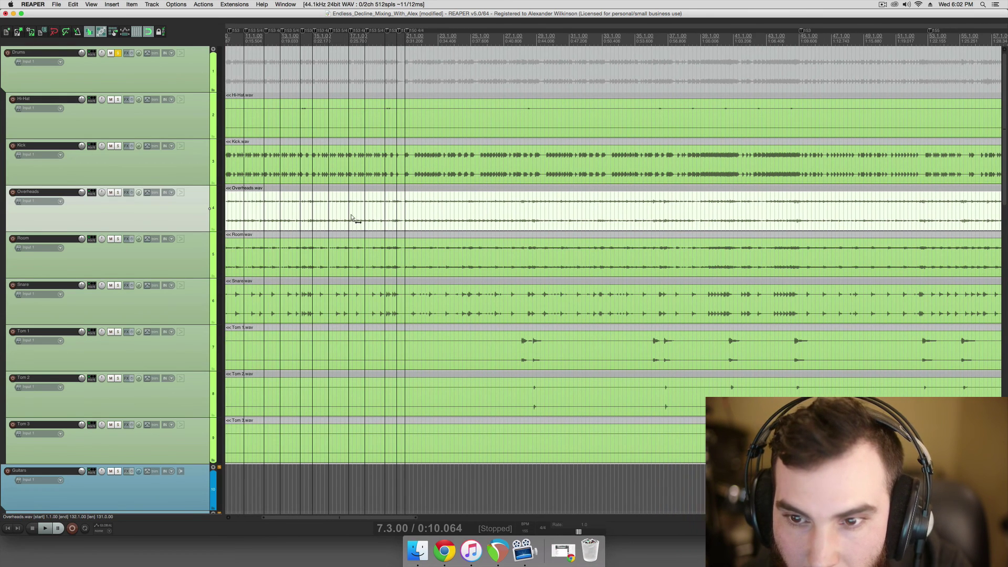
{"action": "scroll", "coordinate": [351, 216], "scroll_direction": "left", "scroll_amount": 5}
{"action": "left_click", "coordinate": [338, 219]}
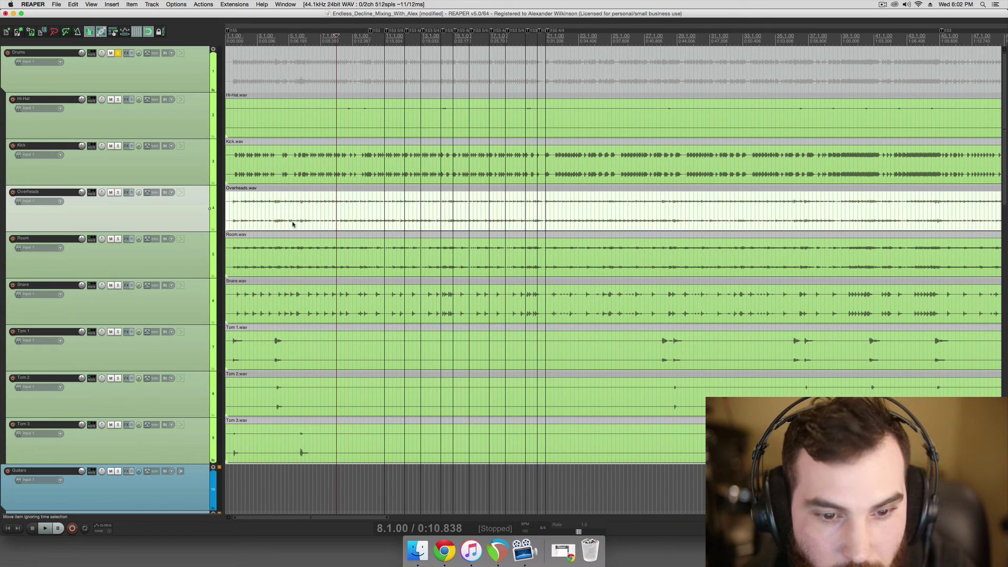
Inspect the Kick, Overheads and Room items in the opening bars, ending with the edit cursor at 2.2.00
{"action": "left_click", "coordinate": [288, 247]}
{"action": "left_click", "coordinate": [289, 174]}
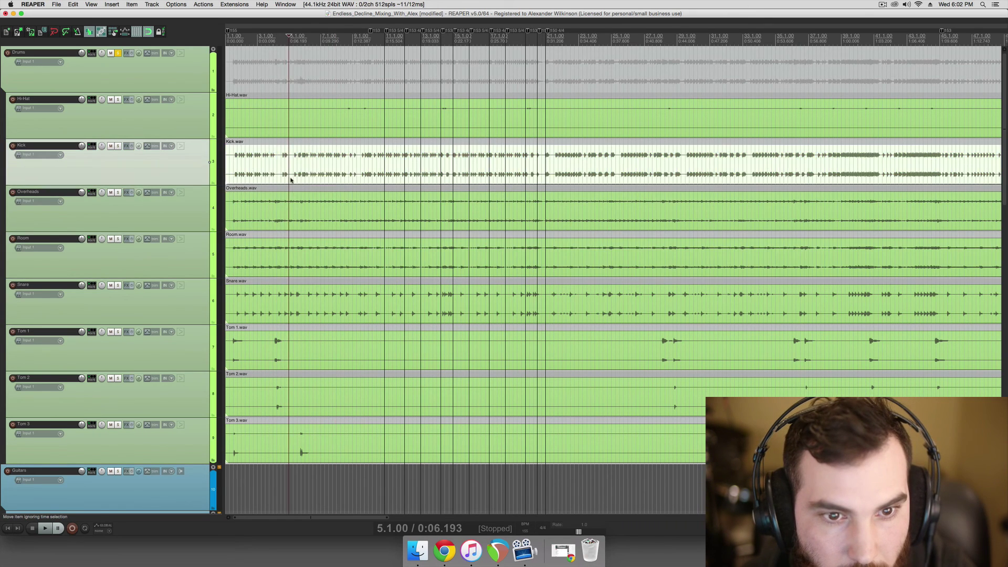
{"action": "left_click", "coordinate": [289, 201]}
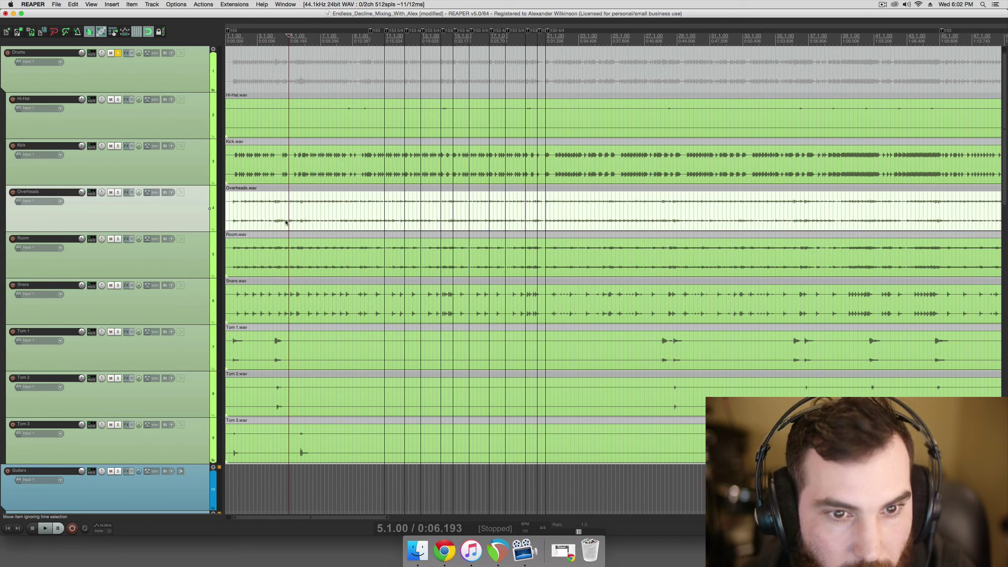
{"action": "left_click", "coordinate": [305, 170]}
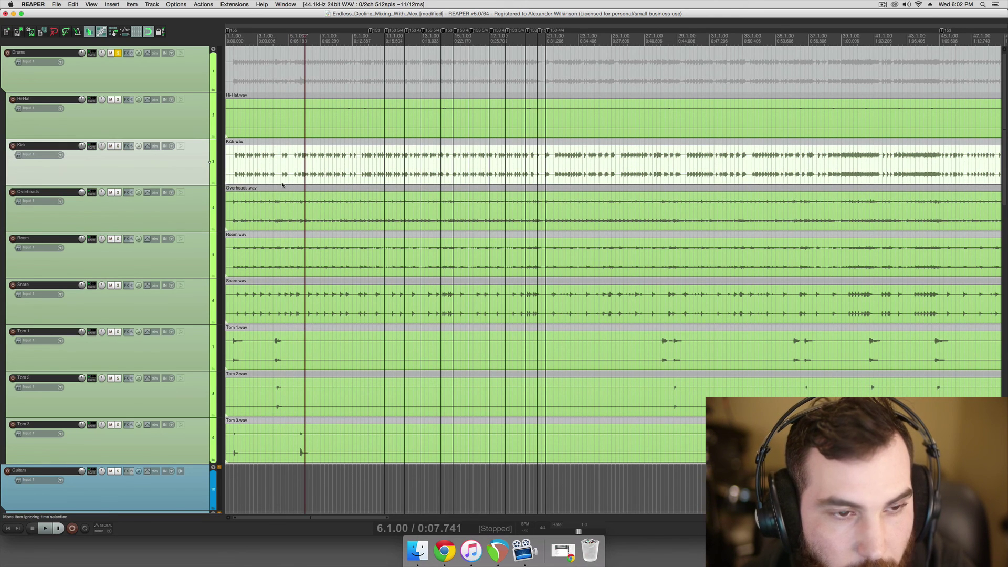
{"action": "scroll", "coordinate": [259, 198], "scroll_direction": "up", "scroll_amount": 3}
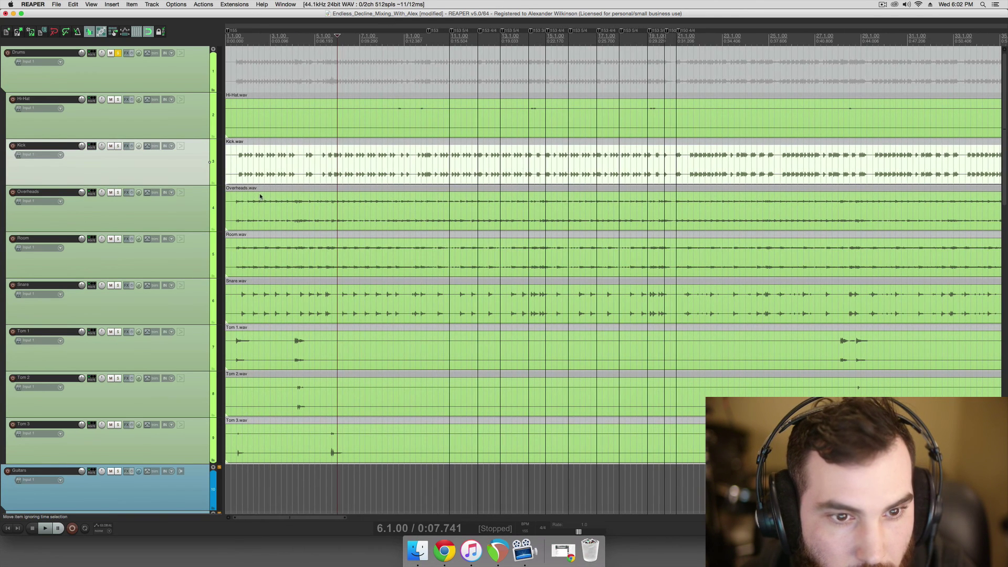
{"action": "left_click", "coordinate": [255, 249]}
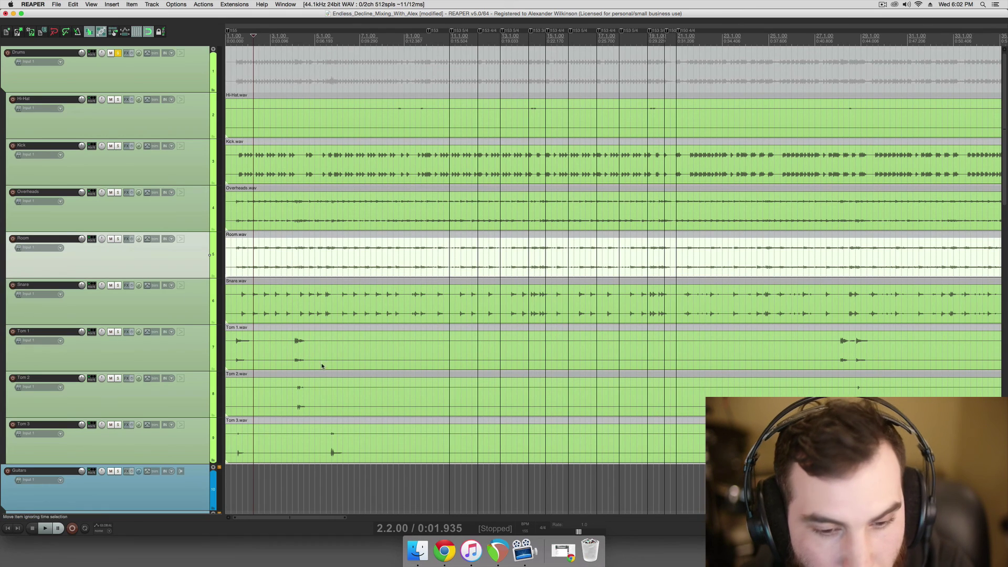
Check the Whitechapel reference song in iTunes again and return to the Kick item at 3.2.00 in REAPER
{"action": "left_click", "coordinate": [474, 556]}
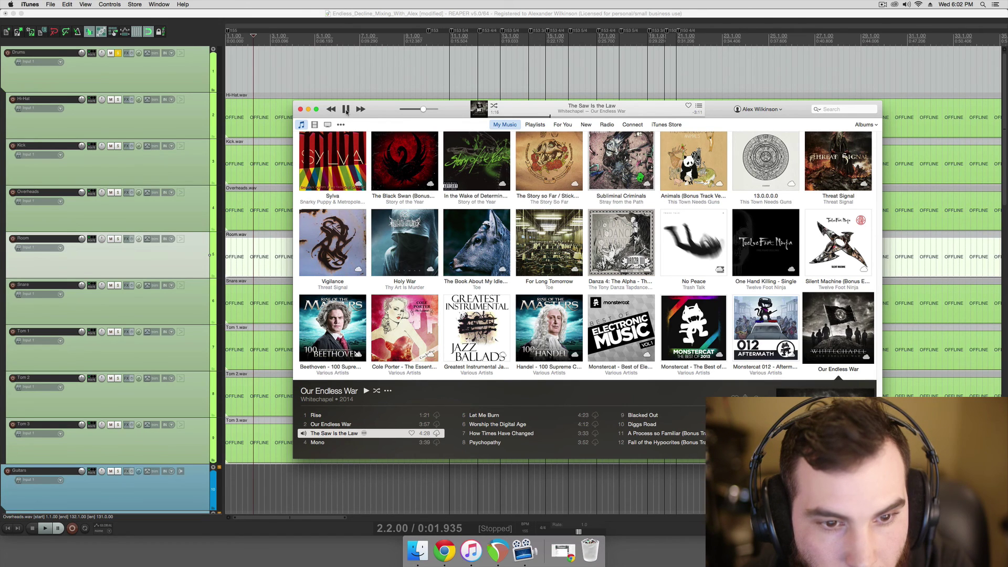
{"action": "left_click", "coordinate": [275, 162]}
Lower the Kick track volume to about -1.9 dB while playing the drums from 3.2.00, and stop playback
{"action": "key", "text": "space"}
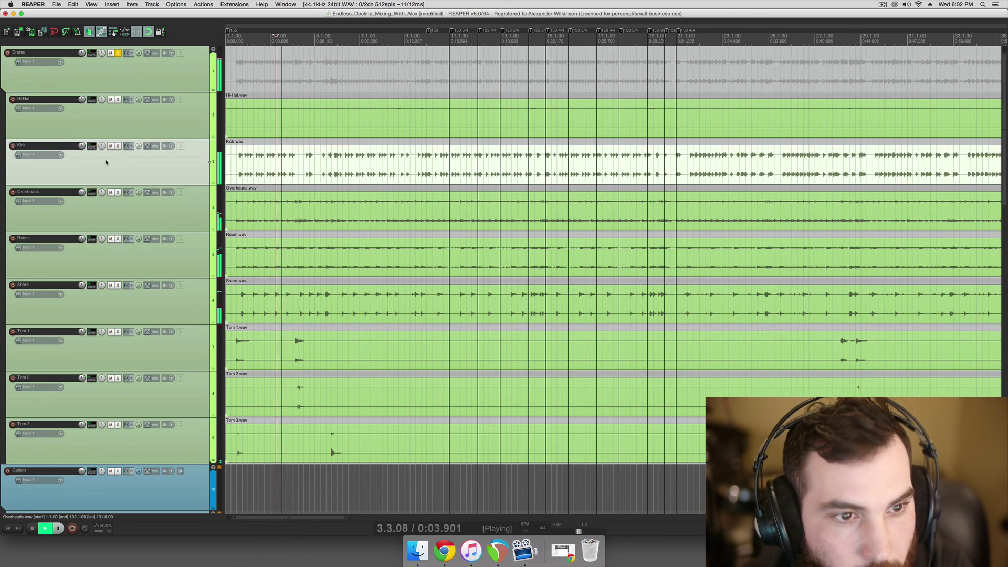
{"action": "mouse_move", "coordinate": [82, 146]}
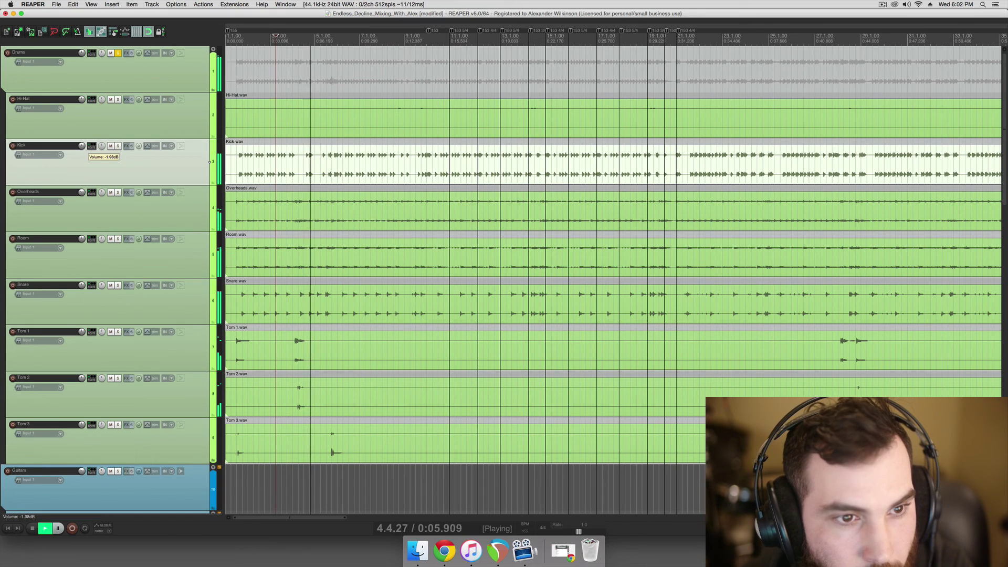
{"action": "key", "text": "space"}
Lower the Snare track volume to about -2.1 dB while playing the drums from 3.2.00
{"action": "left_click", "coordinate": [83, 200]}
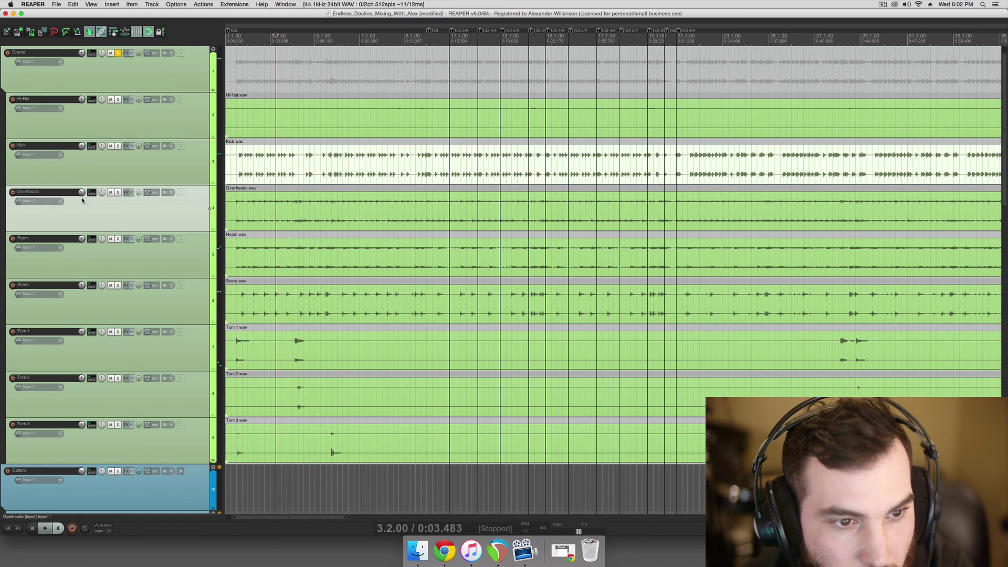
{"action": "left_click", "coordinate": [85, 264]}
{"action": "left_click", "coordinate": [80, 294]}
{"action": "key", "text": "space"}
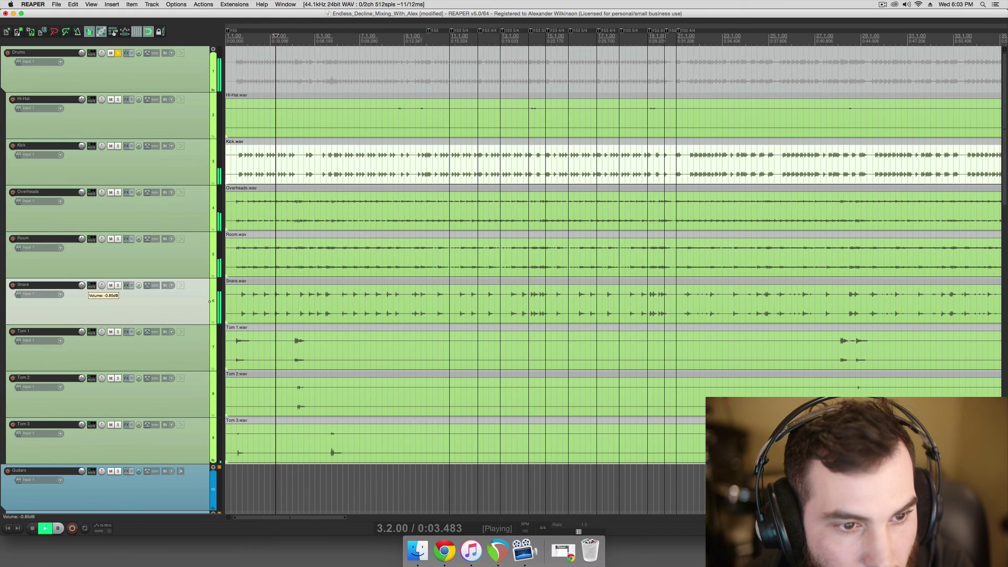
{"action": "mouse_move", "coordinate": [81, 286]}
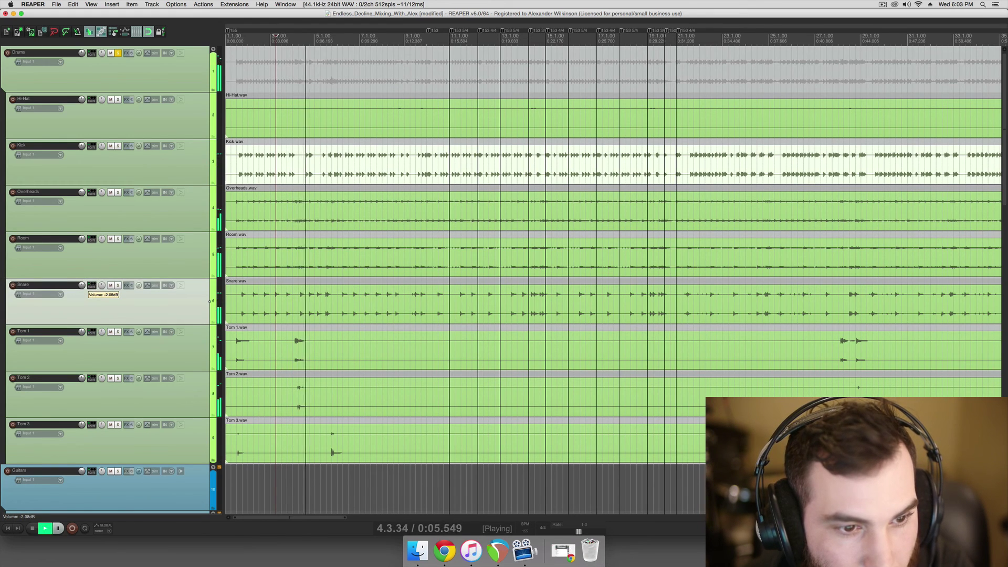
{"action": "left_click_drag", "start_coordinate": [81, 286], "coordinate": [117, 332]}
Lower the volume of Tom 1, Tom 2 and Tom 3 together to about -2.1 dB during playback, and stop playback
{"action": "left_click", "coordinate": [148, 353]}
{"action": "key", "text": "space"}
{"action": "key", "text": "space"}
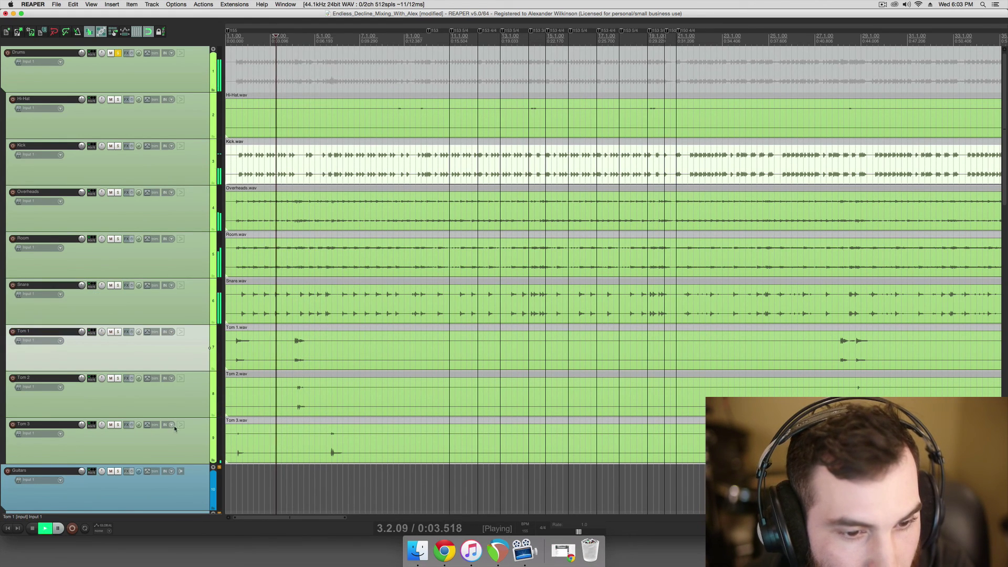
{"action": "left_click", "coordinate": [168, 426], "text": "shift"}
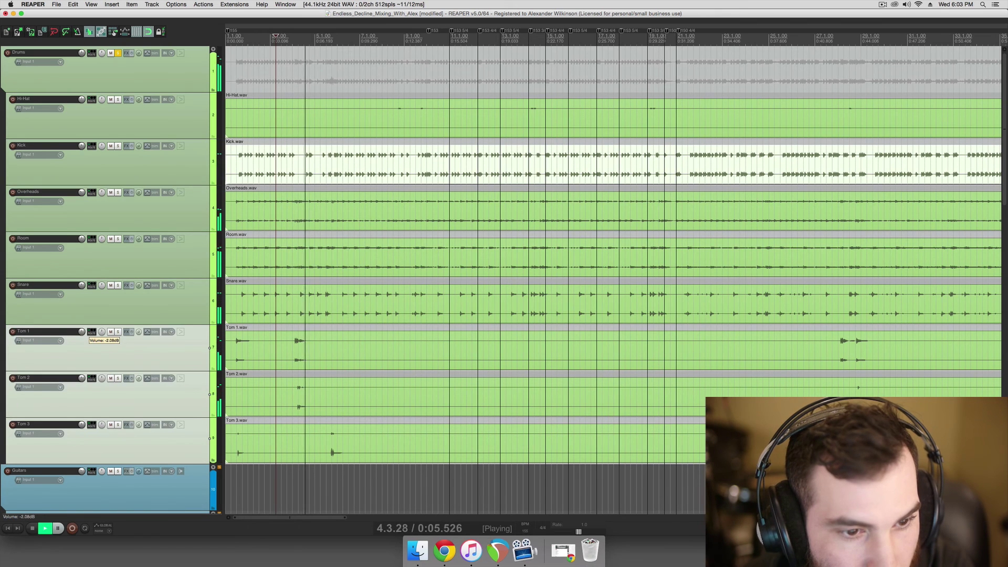
{"action": "left_click", "coordinate": [160, 174]}
{"action": "key", "text": "space"}
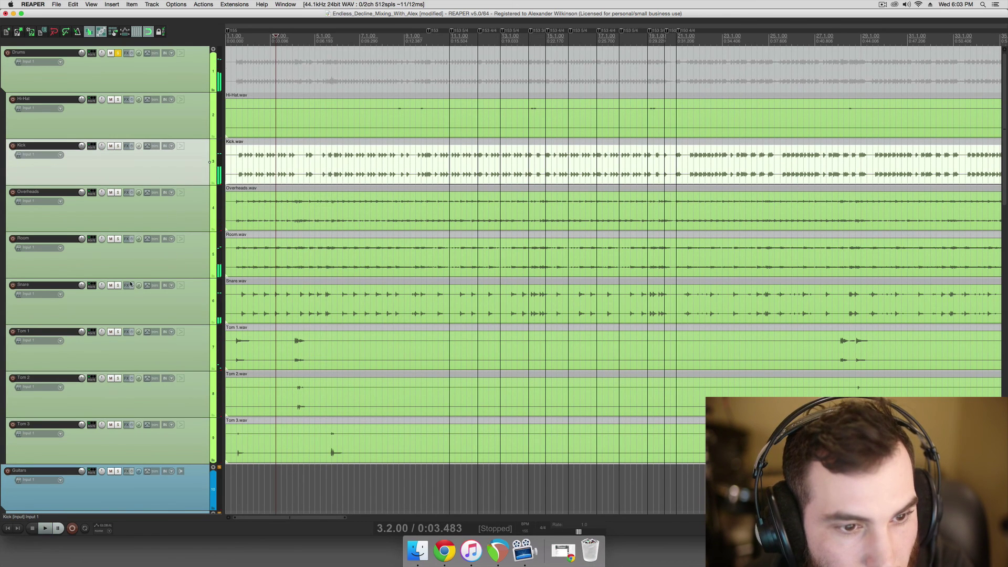
Check the Whitechapel reference song in iTunes again, and play the REAPER drum mix from 2.4.00 for comparison
{"action": "left_click", "coordinate": [118, 286]}
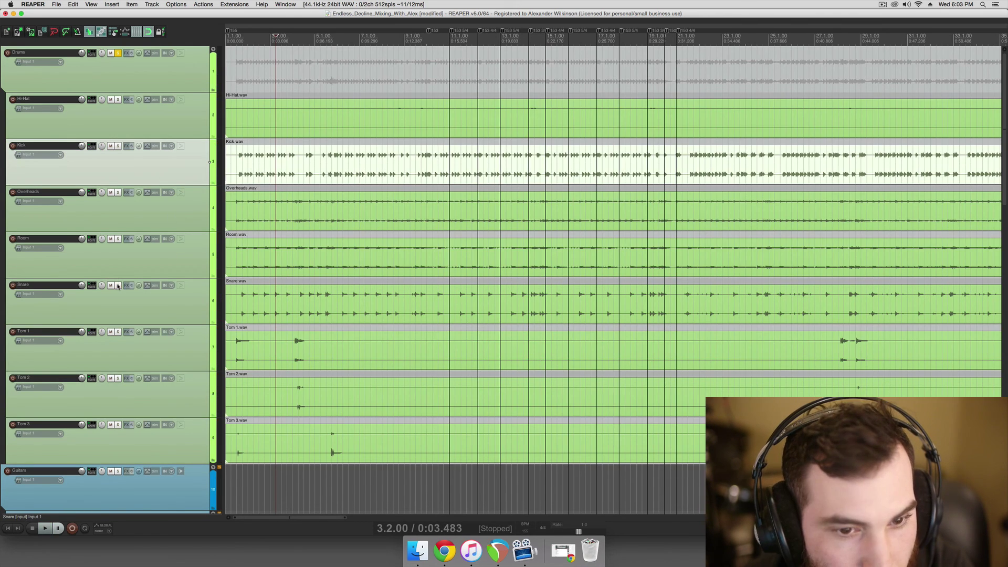
{"action": "left_click", "coordinate": [472, 550]}
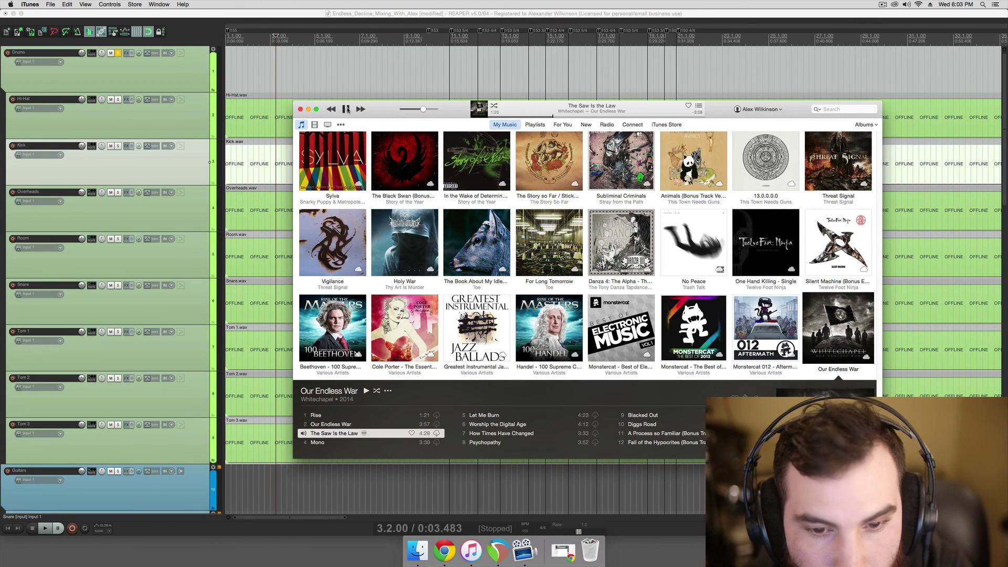
{"action": "left_click", "coordinate": [121, 257]}
{"action": "key", "text": "space"}
{"action": "left_click", "coordinate": [118, 287]}
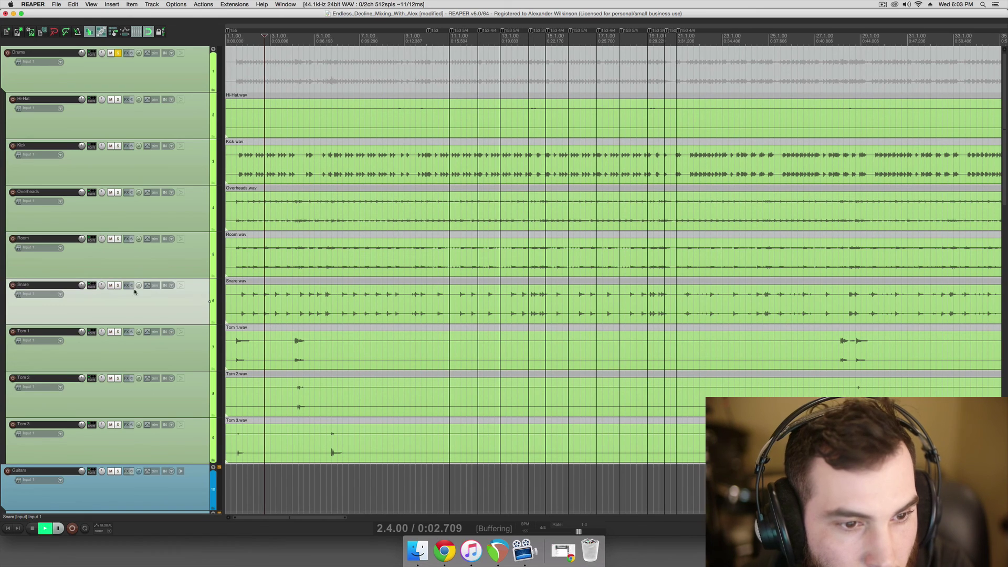
{"action": "left_click", "coordinate": [82, 241]}
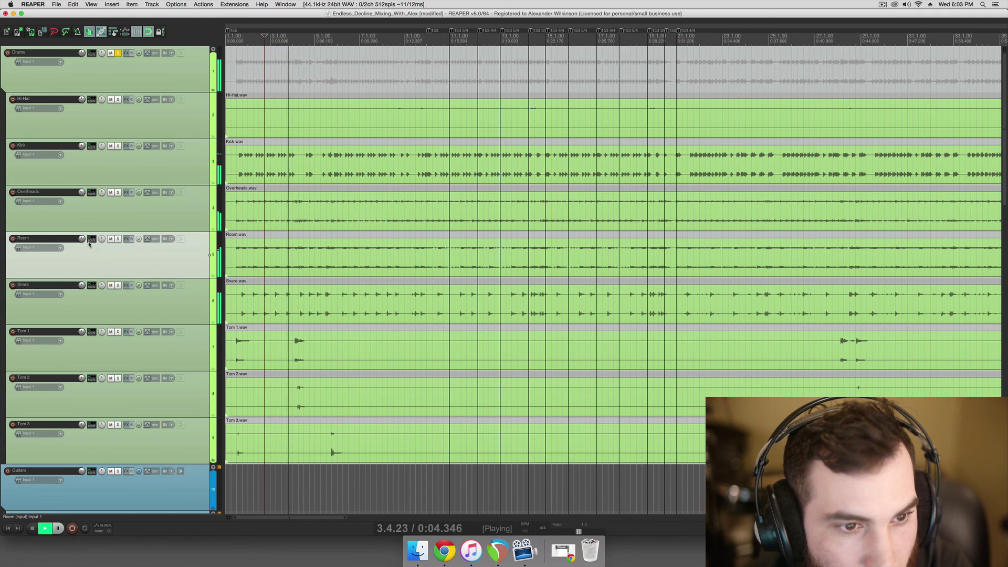
{"action": "key", "text": "space"}
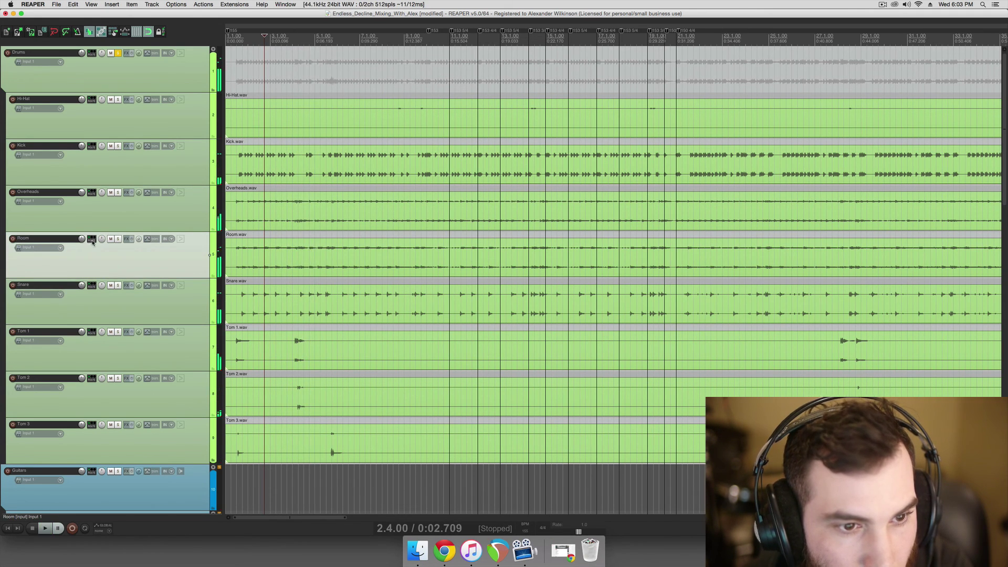
Locate the hi-hat hits in the Hi-Hat item and set the edit cursor at 8.3.00
{"action": "left_click", "coordinate": [272, 257]}
{"action": "scroll", "coordinate": [272, 257], "scroll_direction": "down", "scroll_amount": 5}
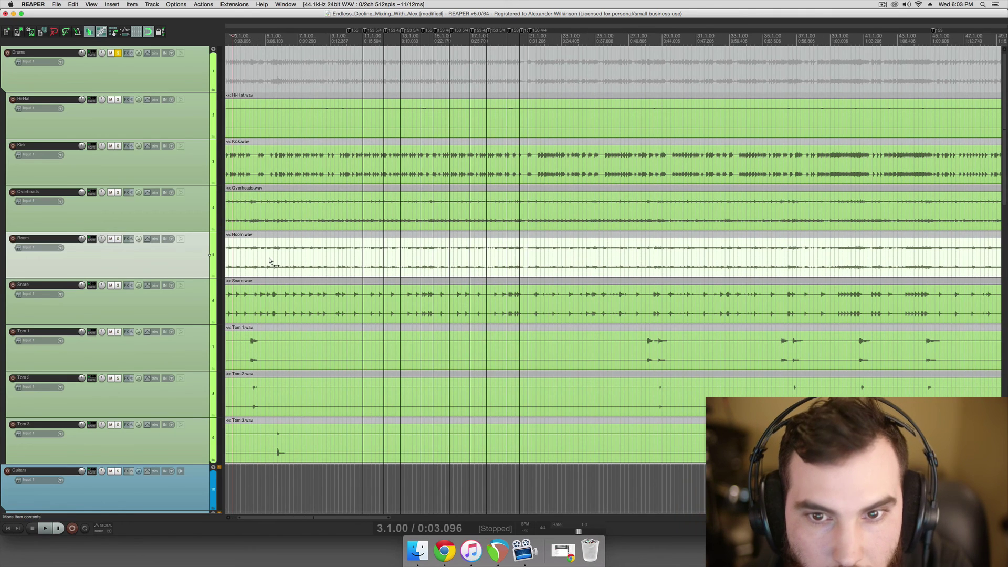
{"action": "left_click", "coordinate": [121, 123]}
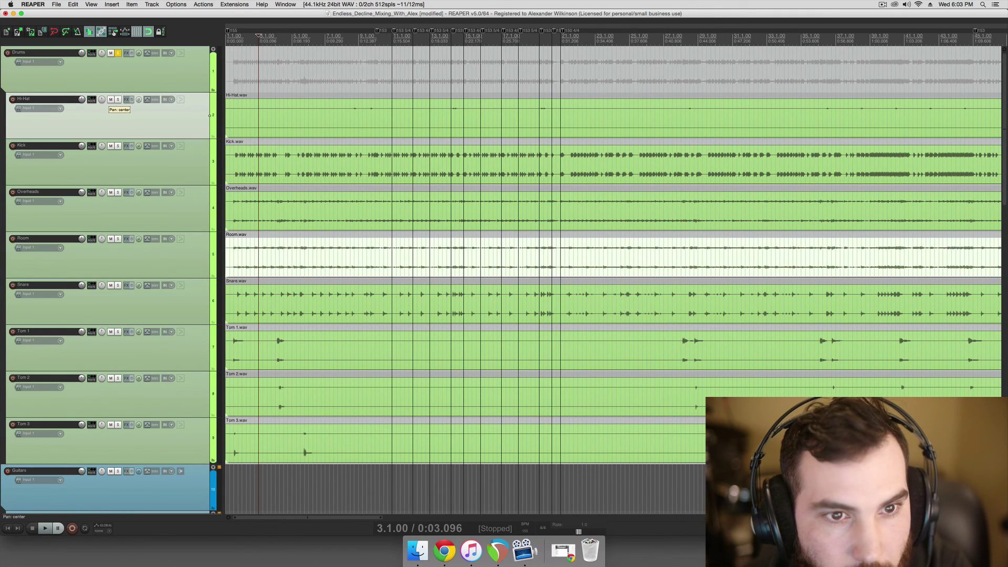
{"action": "left_click", "coordinate": [359, 106]}
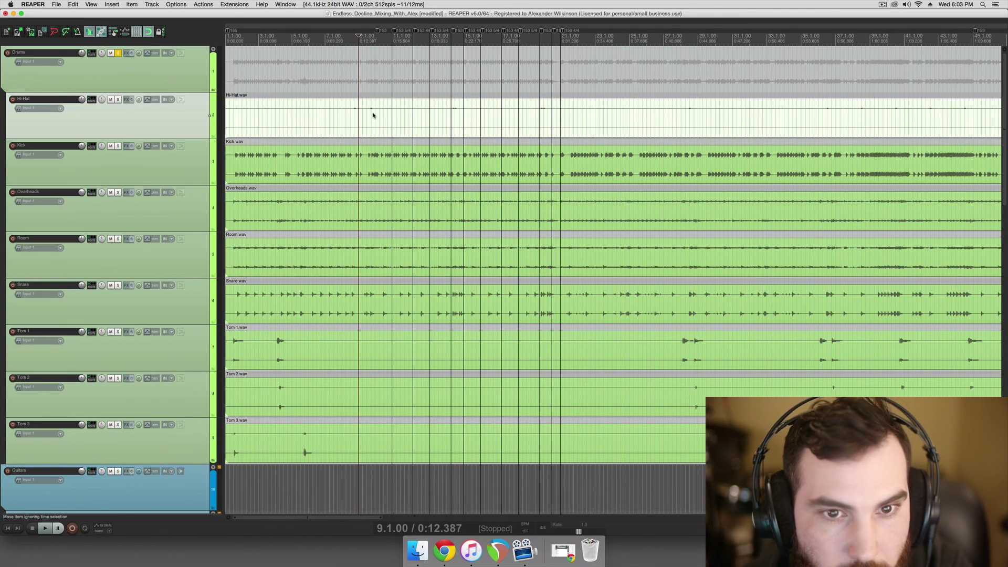
{"action": "scroll", "coordinate": [373, 115], "scroll_direction": "down", "scroll_amount": 4}
{"action": "scroll", "coordinate": [390, 112], "scroll_direction": "down", "scroll_amount": 2}
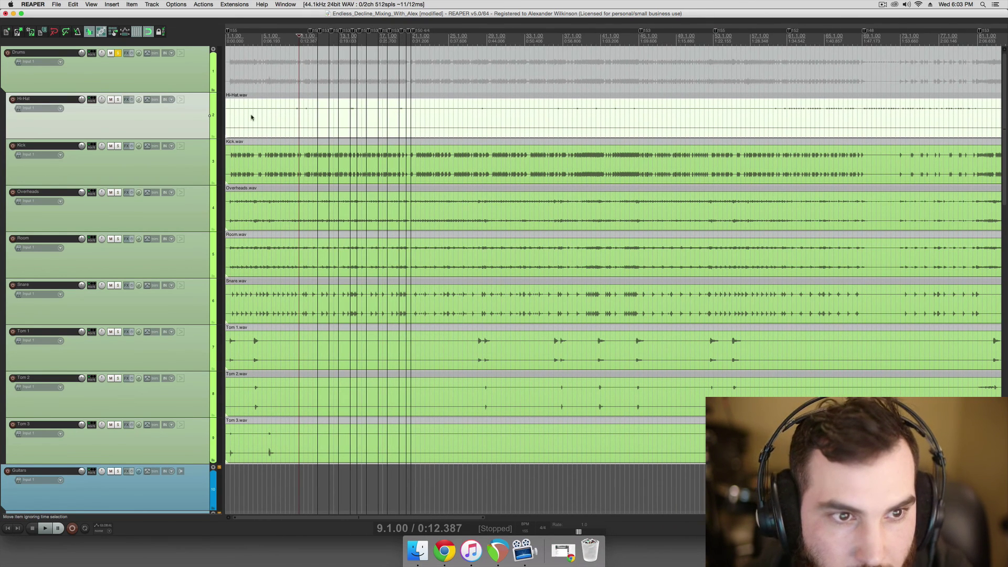
{"action": "left_click", "coordinate": [294, 110]}
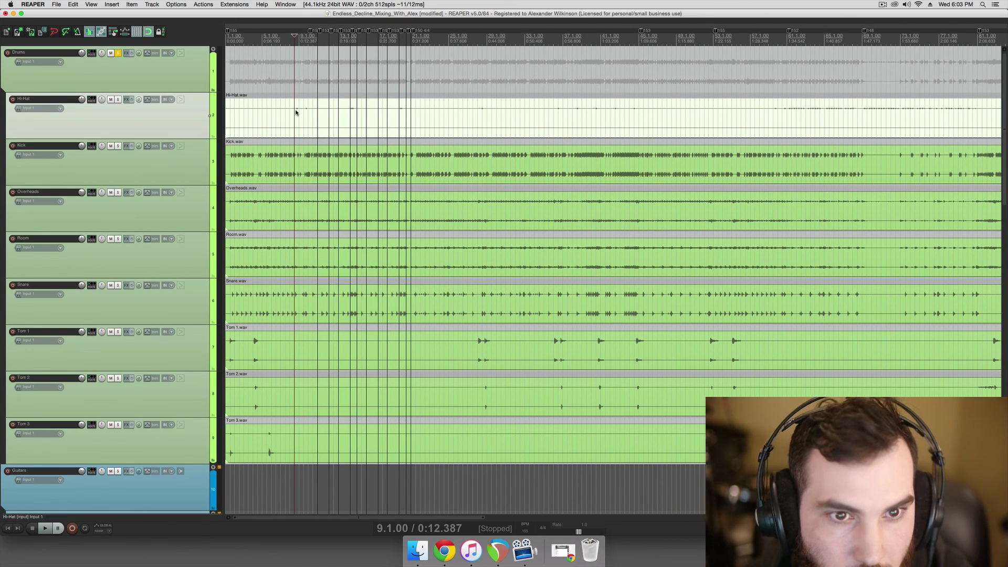
Listen to the Hi-Hat track soloed from 8.3.00 while examining its enlarged waveform, and unsolo it after stopping
{"action": "left_click", "coordinate": [118, 100]}
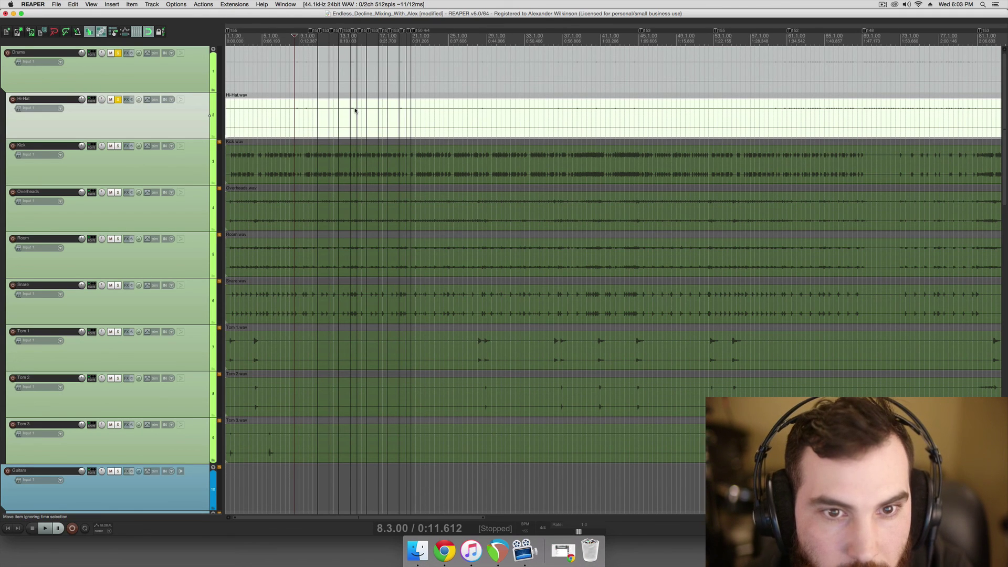
{"action": "key", "text": "space"}
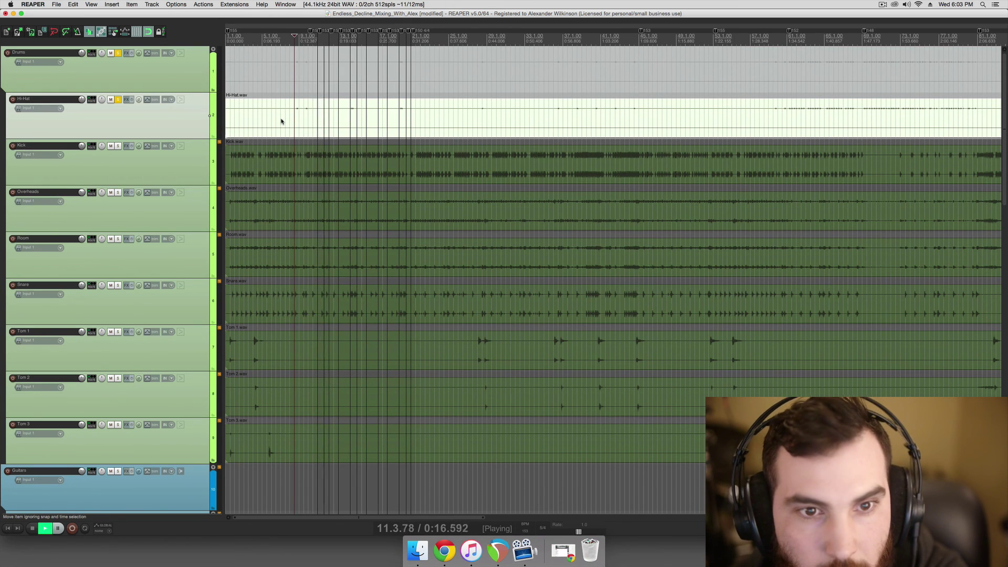
{"action": "scroll", "coordinate": [281, 121], "scroll_direction": "up", "scroll_amount": 5}
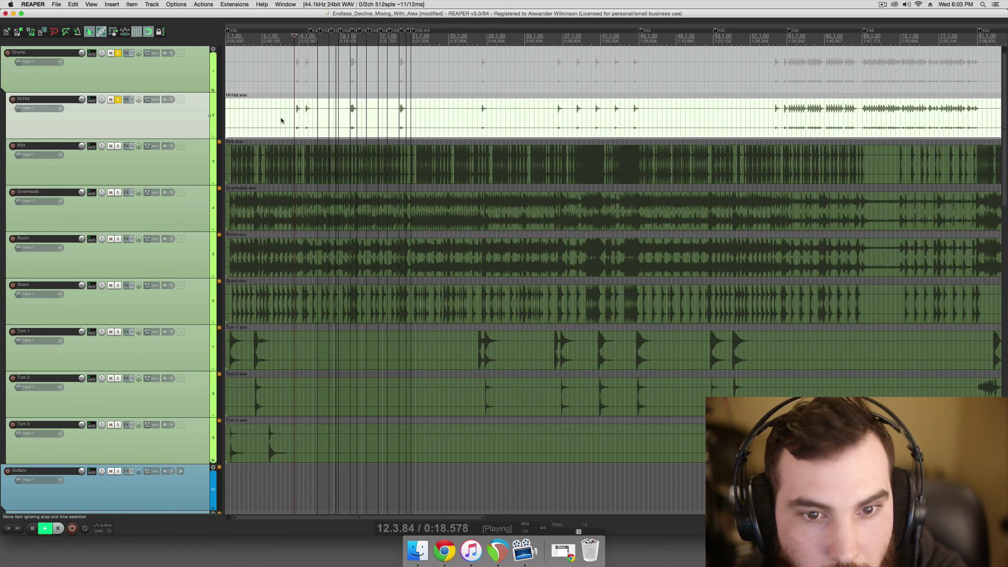
{"action": "scroll", "coordinate": [294, 118], "scroll_direction": "down", "scroll_amount": 5}
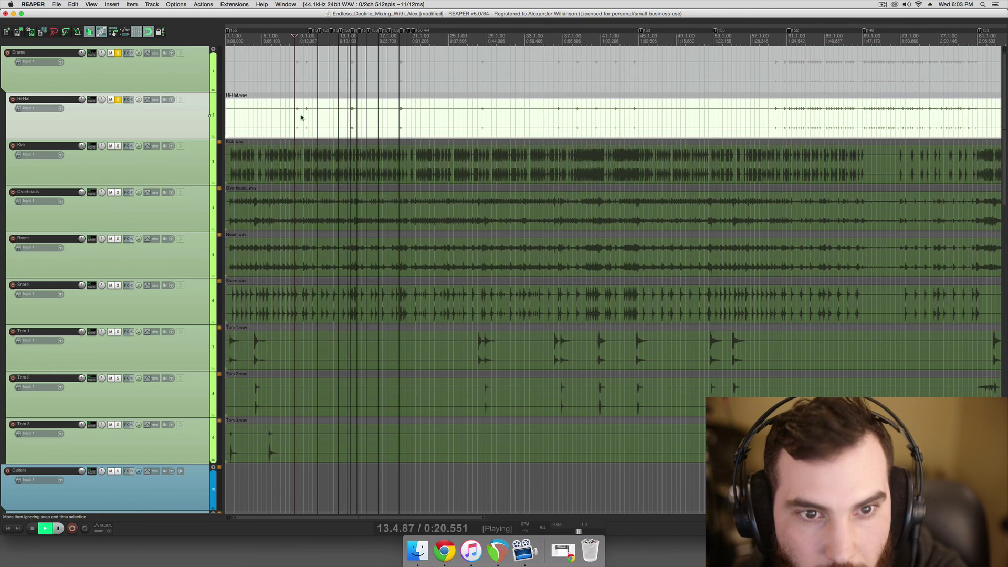
{"action": "scroll", "coordinate": [302, 117], "scroll_direction": "down", "scroll_amount": 3}
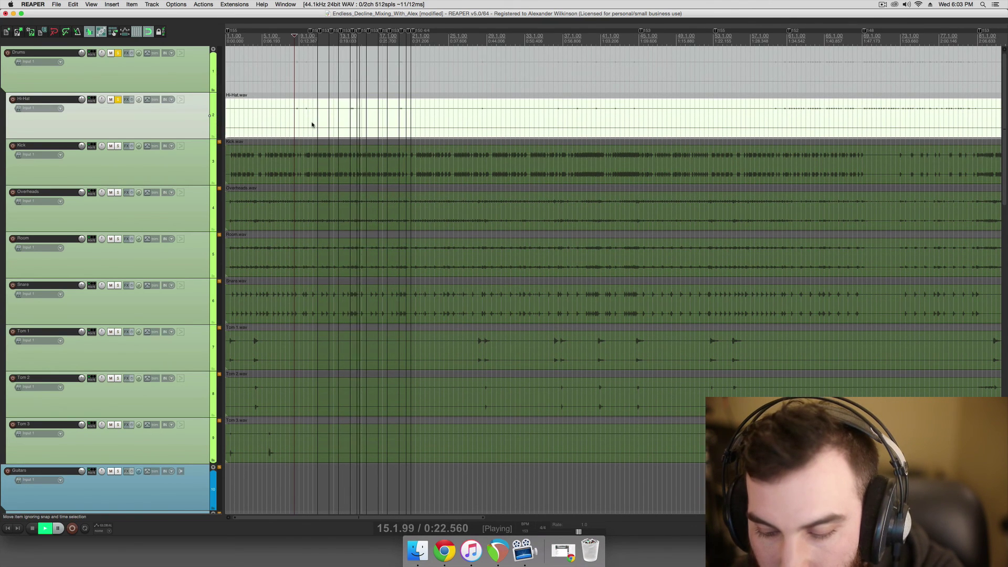
{"action": "key", "text": "space"}
{"action": "left_click", "coordinate": [118, 100]}
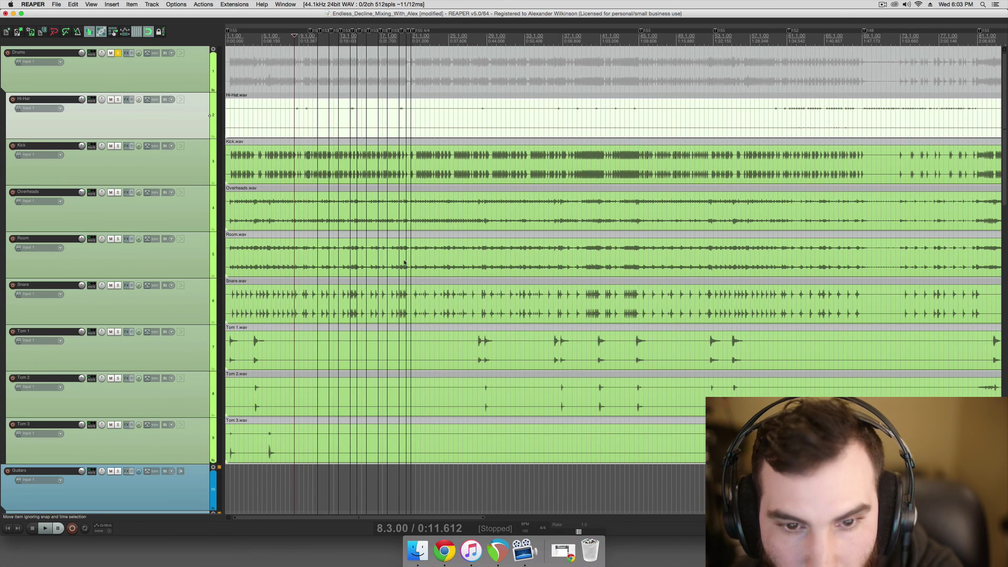
Set the edit cursor at 19.1.00 on the Snare track and save the project
{"action": "left_click", "coordinate": [405, 288]}
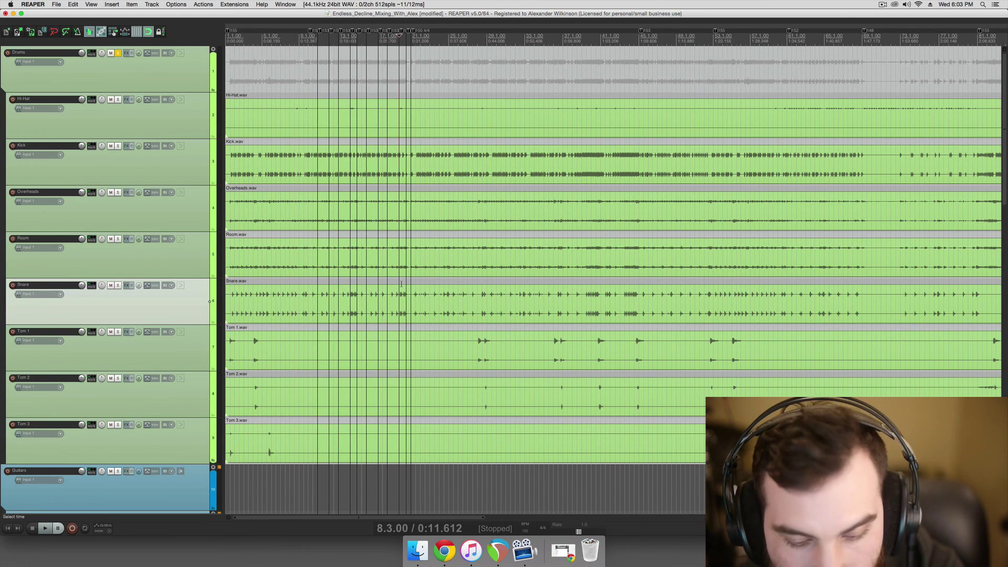
{"action": "key", "text": "super+s"}
{"action": "scroll", "coordinate": [360, 324], "scroll_direction": "down", "scroll_amount": 2}
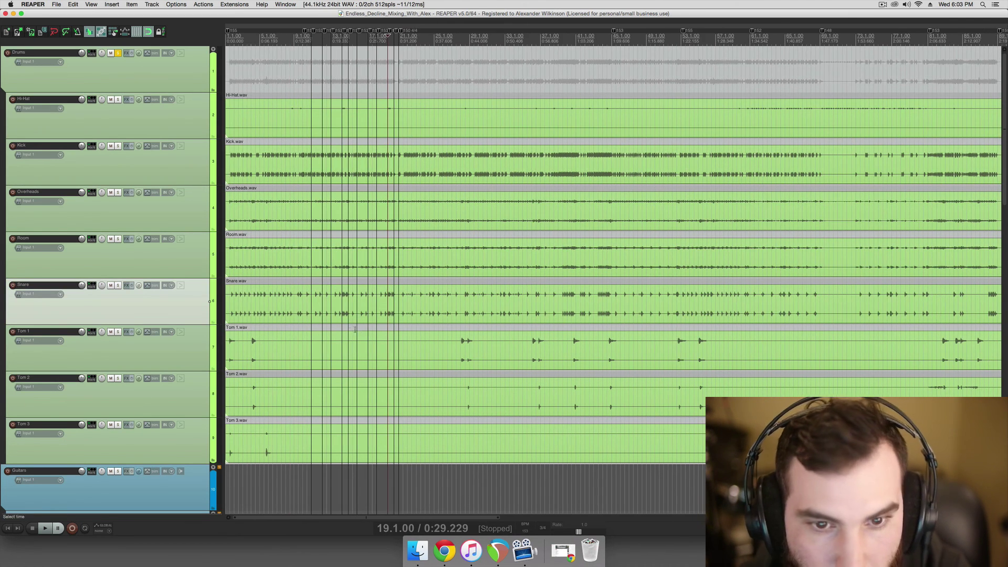
Solo the Room track with the edit cursor at 1.3.00 and add the ReaEQ plug-in to it
{"action": "left_click", "coordinate": [229, 262]}
{"action": "left_click", "coordinate": [118, 240]}
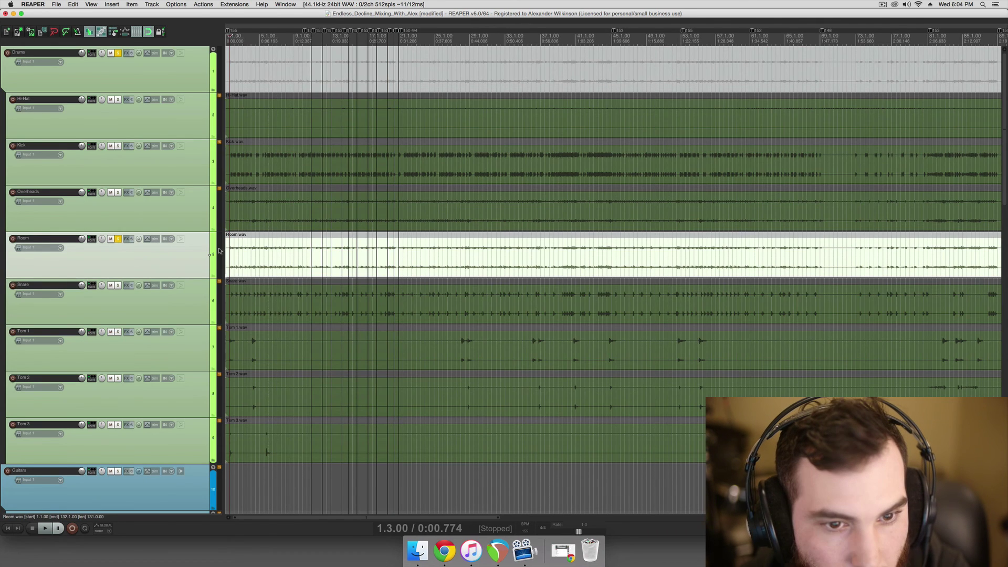
{"action": "left_click", "coordinate": [126, 239]}
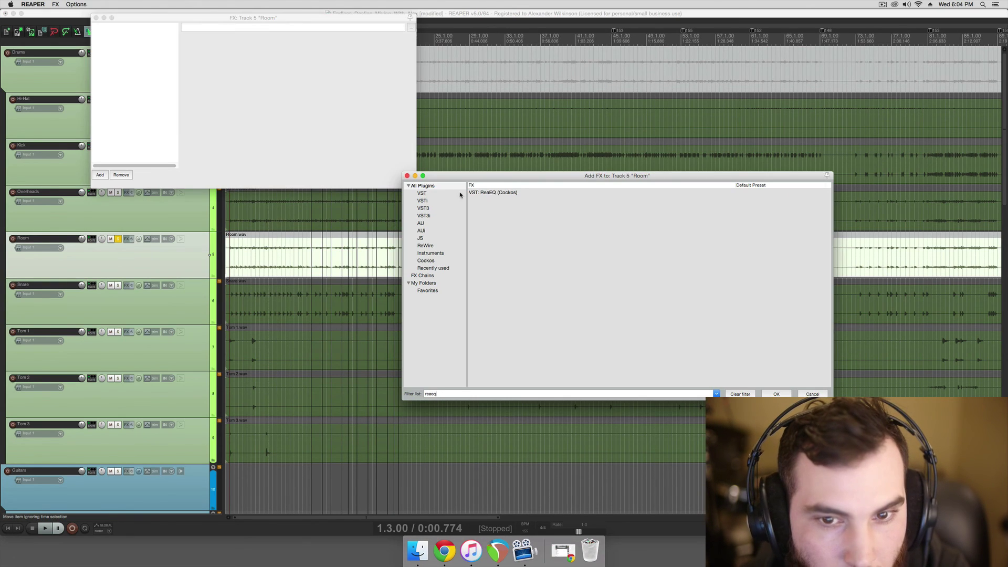
{"action": "left_click", "coordinate": [478, 193]}
{"action": "double_click", "coordinate": [483, 194]}
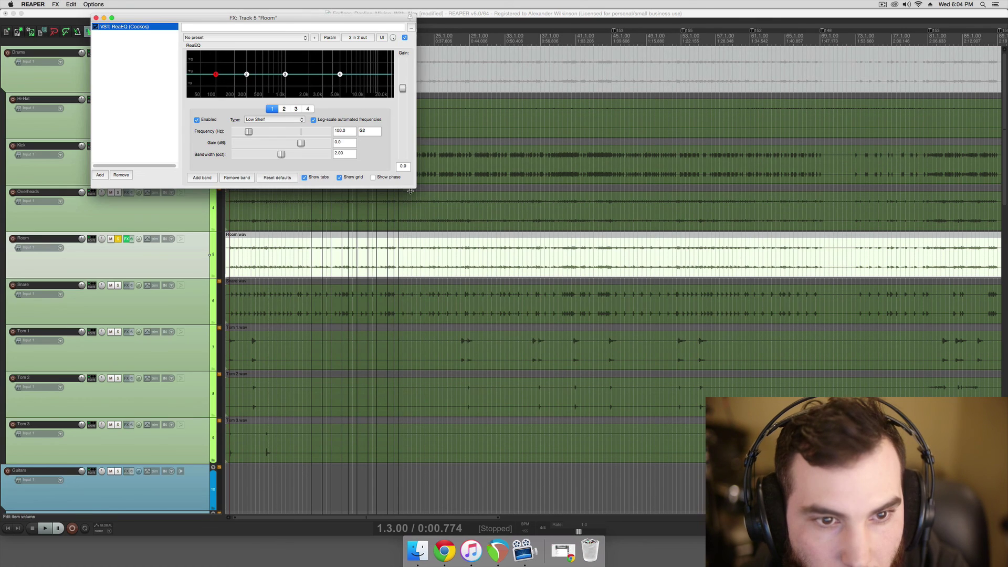
Add ReaComp after ReaEQ on the Room track and move the effects window clear of the track controls
{"action": "left_click", "coordinate": [99, 175]}
{"action": "type", "text": "comp"}
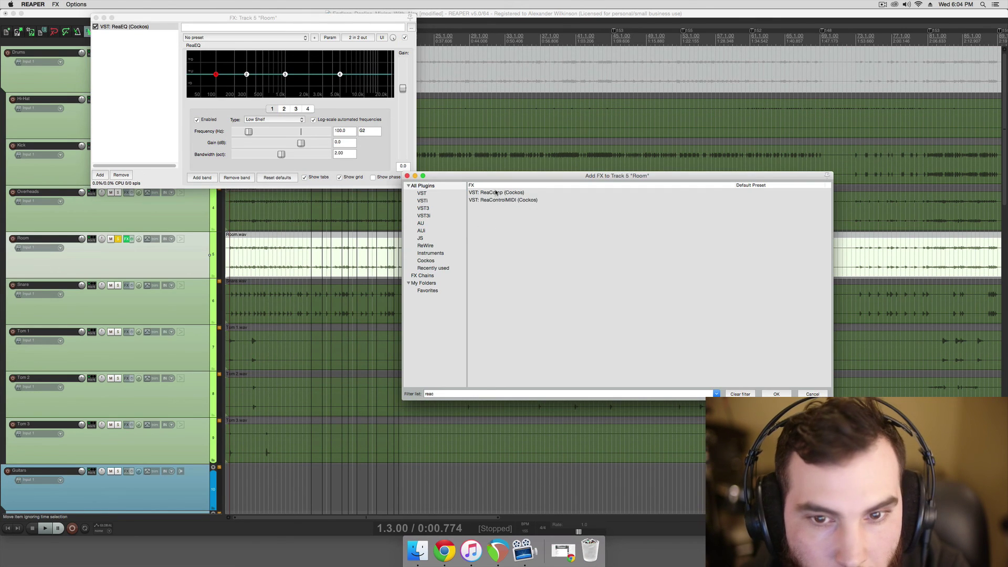
{"action": "double_click", "coordinate": [488, 193]}
{"action": "left_click_drag", "start_coordinate": [266, 20], "coordinate": [670, 104]}
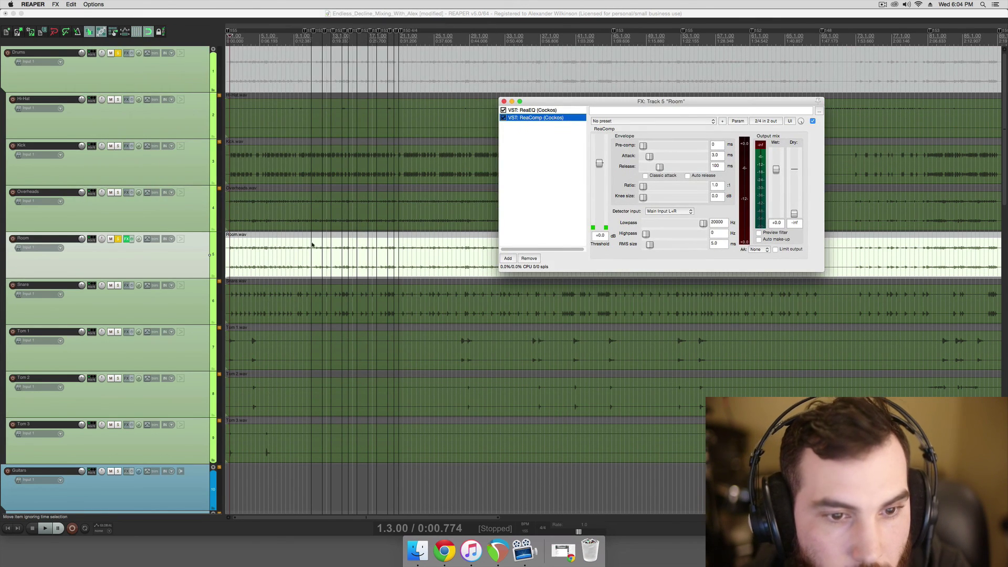
While playing the soloed Room track, set ReaComp's threshold to -51.1 dB, ratio to about 15:1, attack to 22 ms and release to 3 ms
{"action": "left_click", "coordinate": [243, 254]}
{"action": "scroll", "coordinate": [239, 257], "scroll_direction": "up", "scroll_amount": 3}
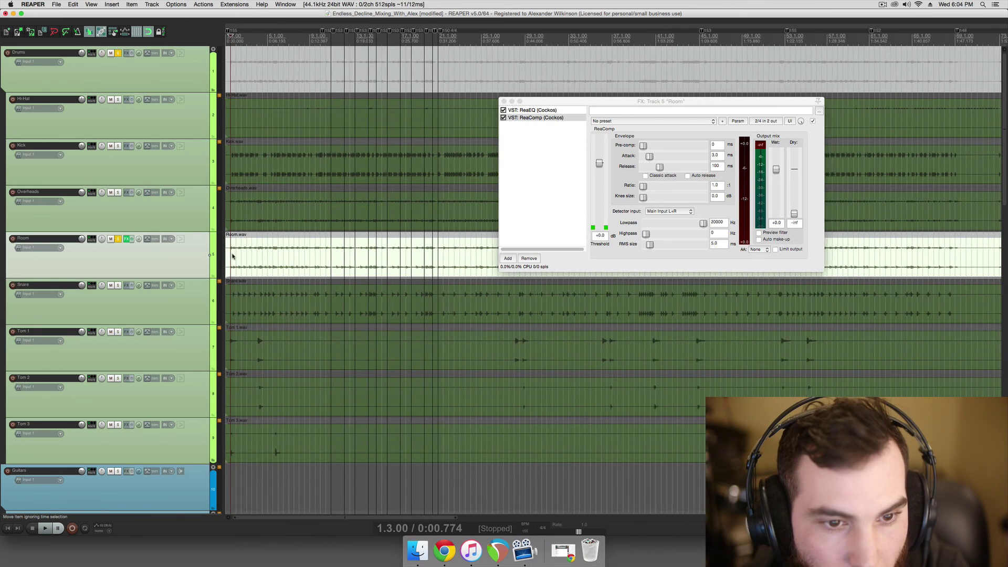
{"action": "key", "text": "space"}
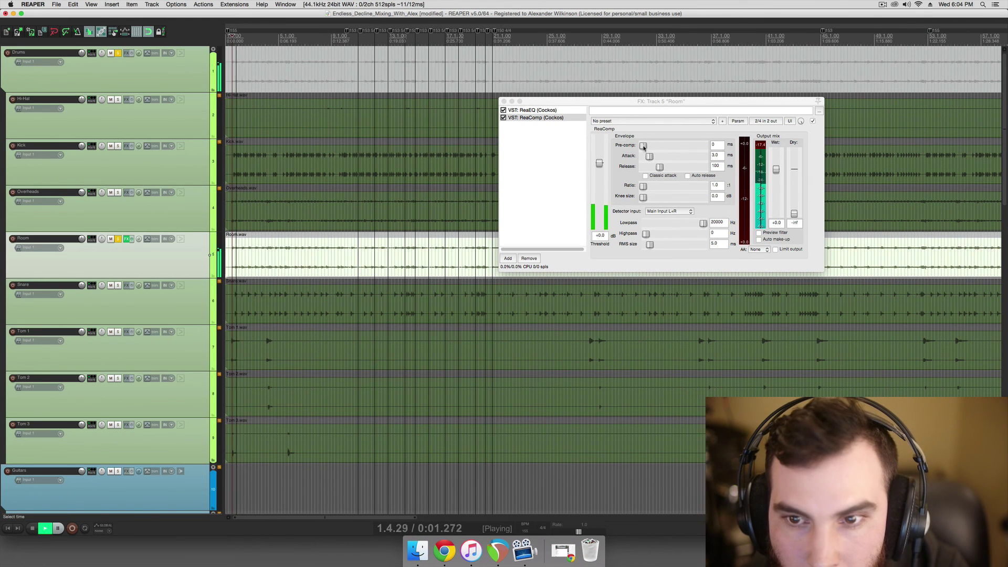
{"action": "left_click_drag", "start_coordinate": [602, 166], "coordinate": [600, 216]}
{"action": "left_click_drag", "start_coordinate": [643, 185], "coordinate": [670, 189]}
{"action": "mouse_move", "coordinate": [649, 156]}
{"action": "left_mouse_down"}
{"action": "mouse_move", "coordinate": [643, 167]}
{"action": "mouse_move", "coordinate": [659, 157]}
{"action": "mouse_move", "coordinate": [647, 167]}
{"action": "left_mouse_up"}
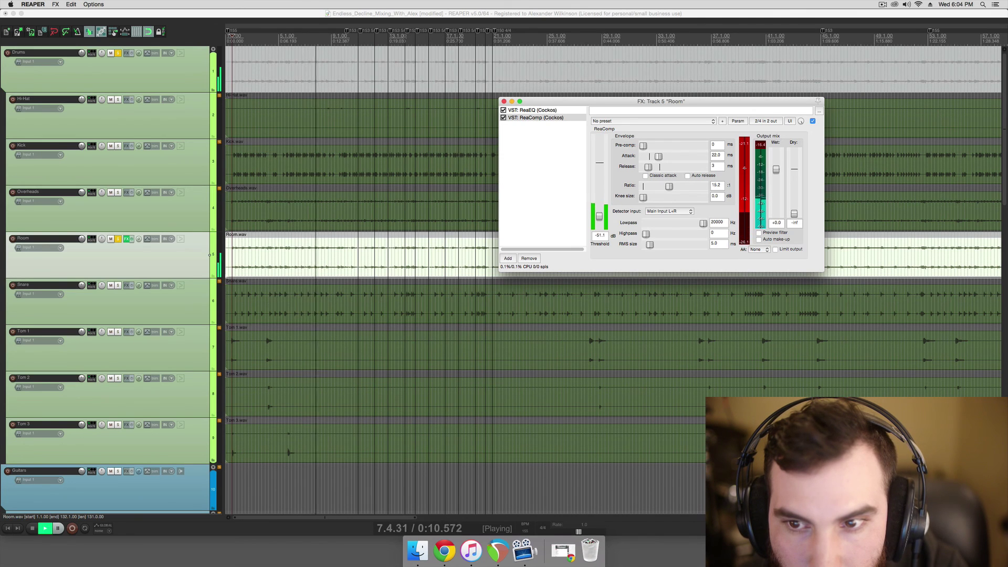
Restart playback from 1.3.00 and set the Room compressor's ratio to about 18.2:1
{"action": "key", "text": "space"}
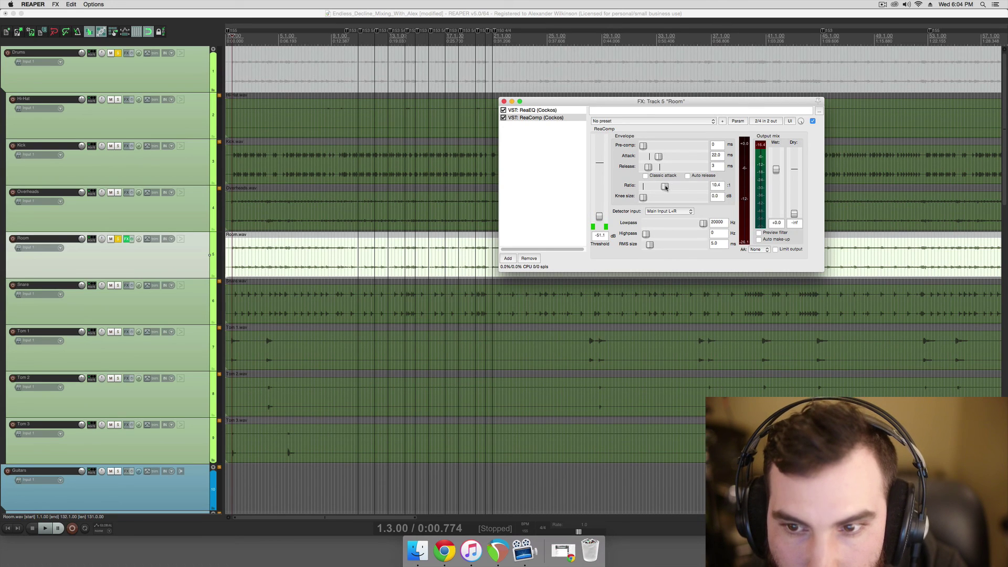
{"action": "key", "text": "space"}
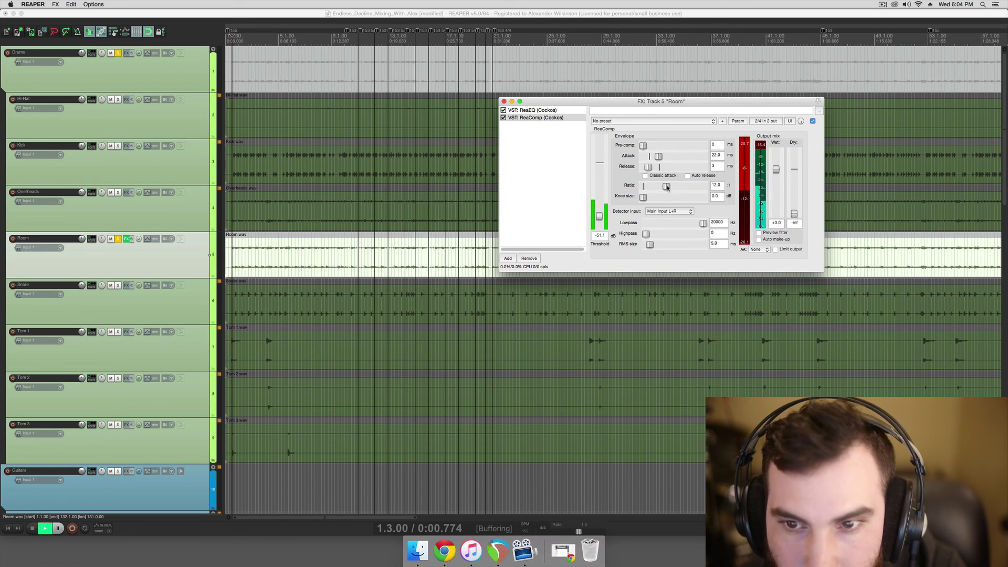
{"action": "mouse_move", "coordinate": [667, 187]}
{"action": "left_mouse_down"}
{"action": "mouse_move", "coordinate": [656, 190]}
{"action": "mouse_move", "coordinate": [673, 190]}
{"action": "left_mouse_up"}
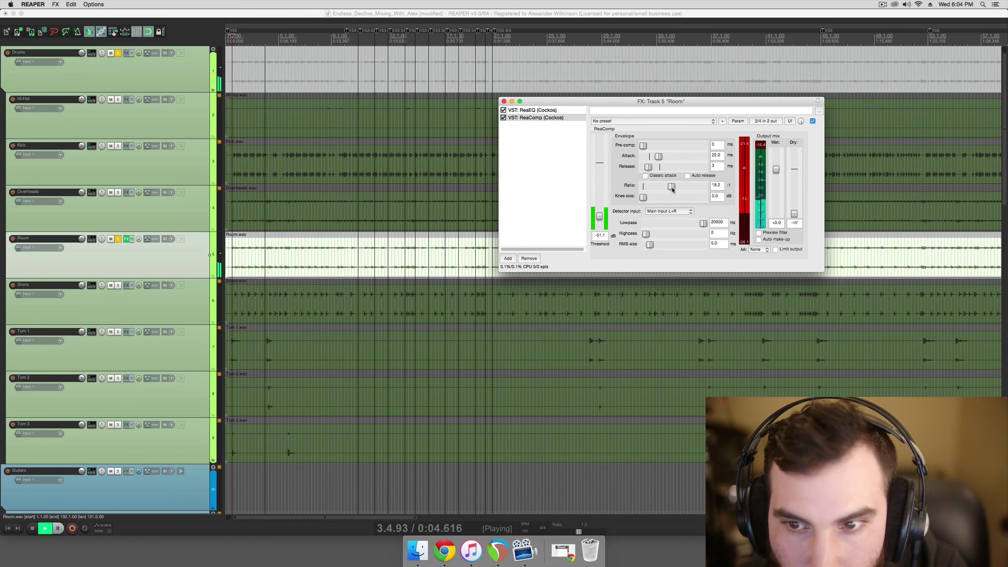
Raise the Room compressor's ratio to about 45.2:1 and audition it with playback from 1.3.00
{"action": "key", "text": "space"}
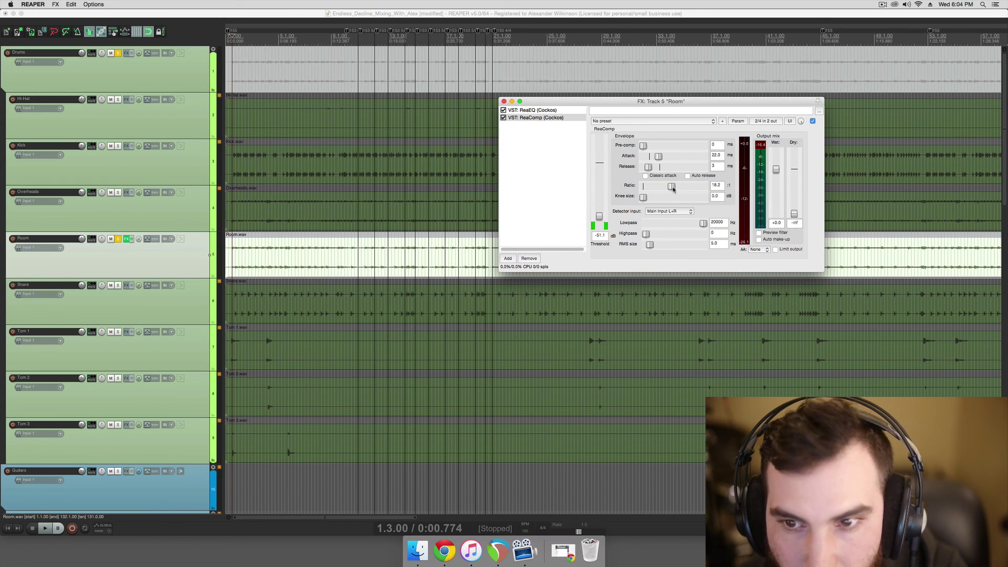
{"action": "left_click_drag", "start_coordinate": [675, 189], "coordinate": [687, 189]}
{"action": "key", "text": "space"}
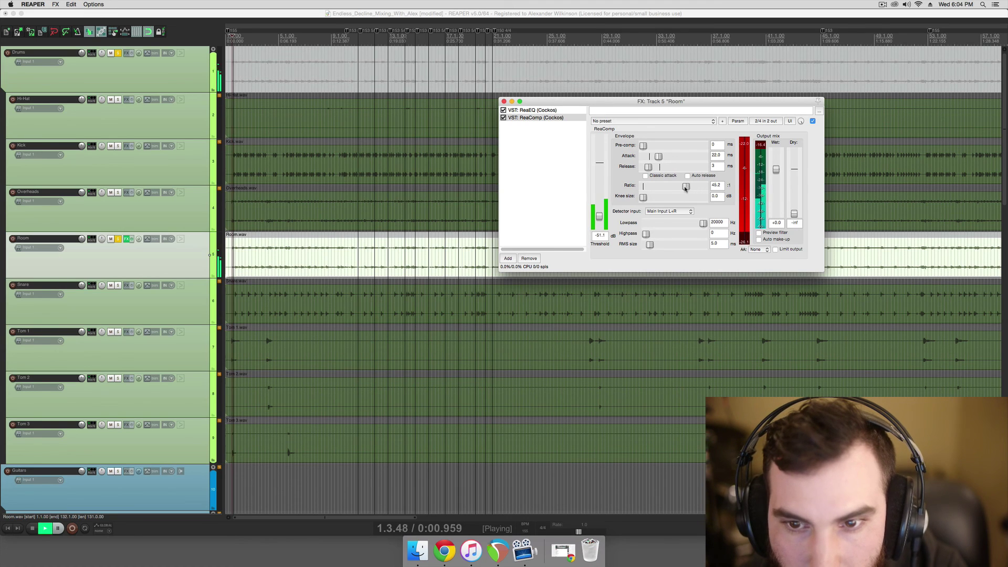
{"action": "key", "text": "space"}
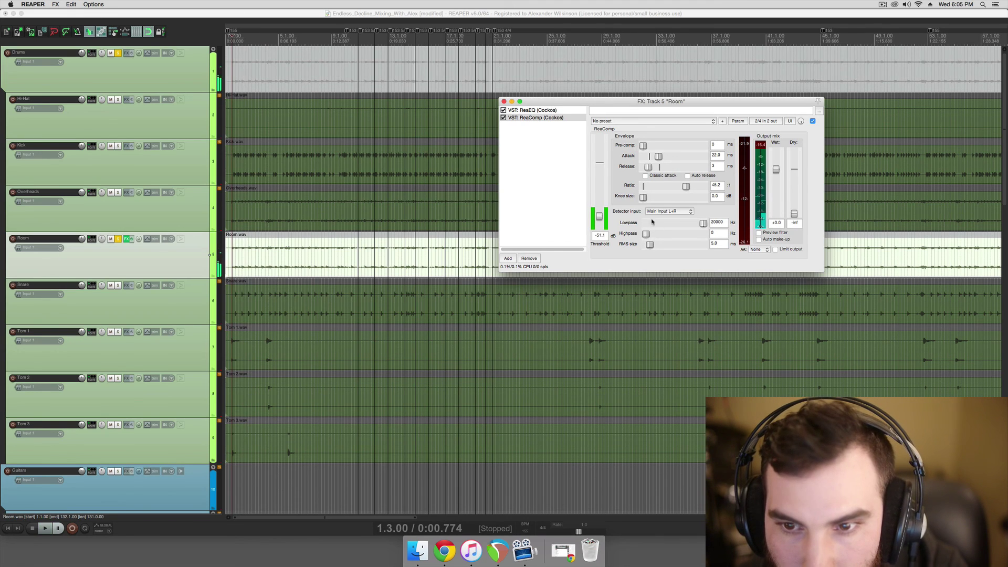
Play the Room track from around bar 11 and set ReaComp's knee size to 24 dB and threshold to about -43.3 dB
{"action": "mouse_move", "coordinate": [656, 200]}
{"action": "left_mouse_down"}
{"action": "mouse_move", "coordinate": [692, 200]}
{"action": "mouse_move", "coordinate": [638, 198]}
{"action": "left_mouse_up"}
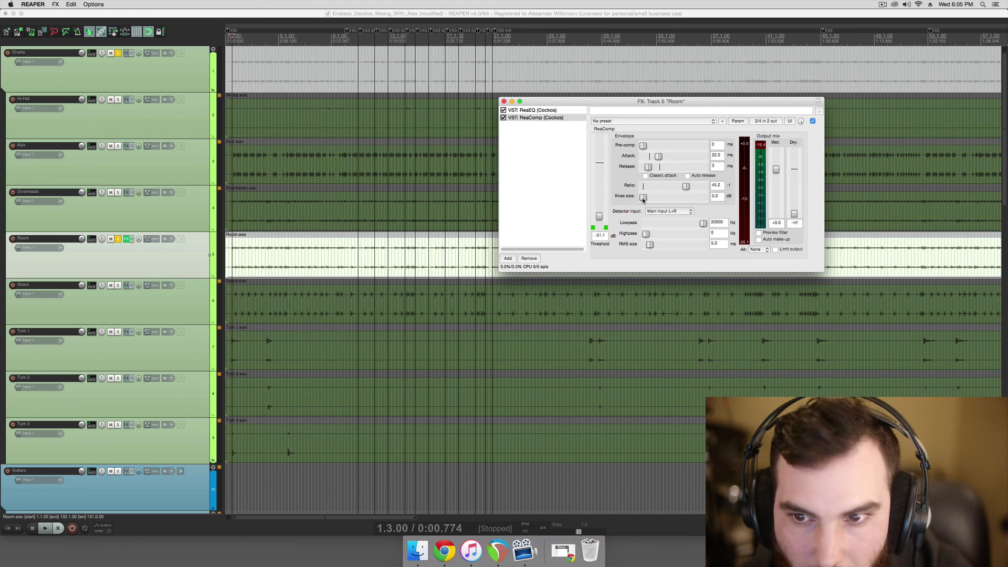
{"action": "mouse_move", "coordinate": [661, 201]}
{"action": "left_mouse_down"}
{"action": "mouse_move", "coordinate": [636, 199]}
{"action": "mouse_move", "coordinate": [677, 200]}
{"action": "mouse_move", "coordinate": [656, 200]}
{"action": "left_mouse_up"}
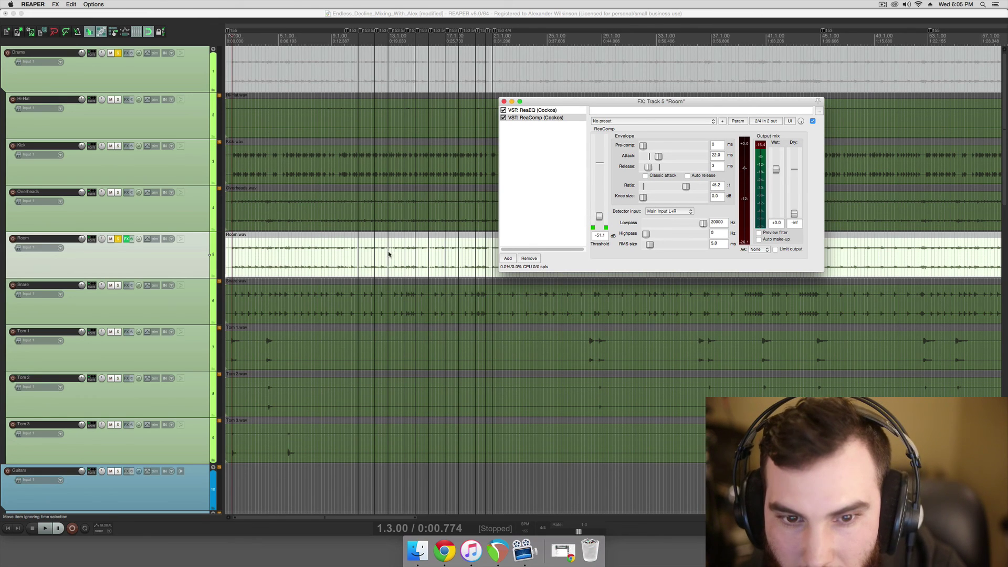
{"action": "left_click", "coordinate": [389, 254]}
{"action": "left_click", "coordinate": [371, 255]}
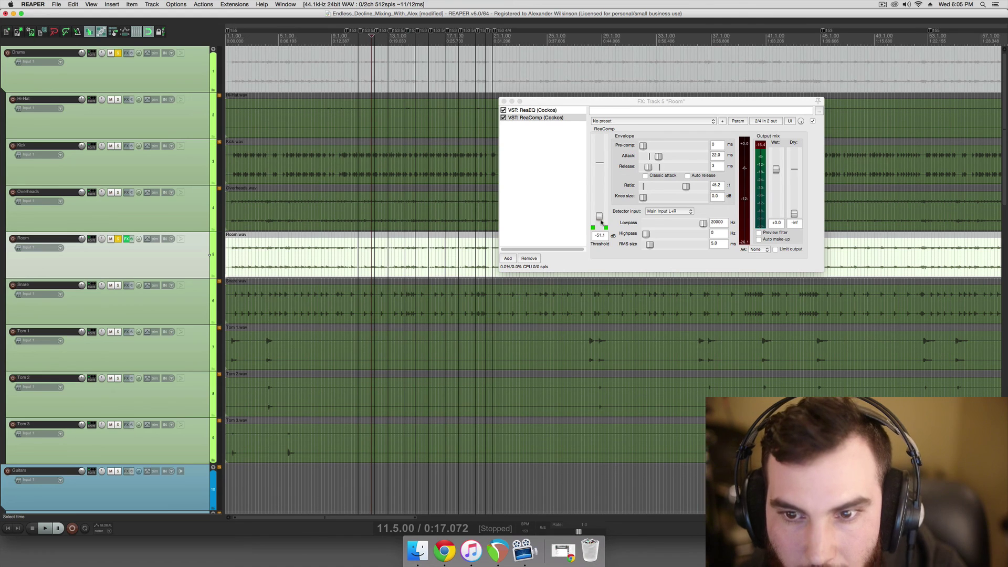
{"action": "key", "text": "space"}
{"action": "left_click_drag", "start_coordinate": [643, 198], "coordinate": [704, 199]}
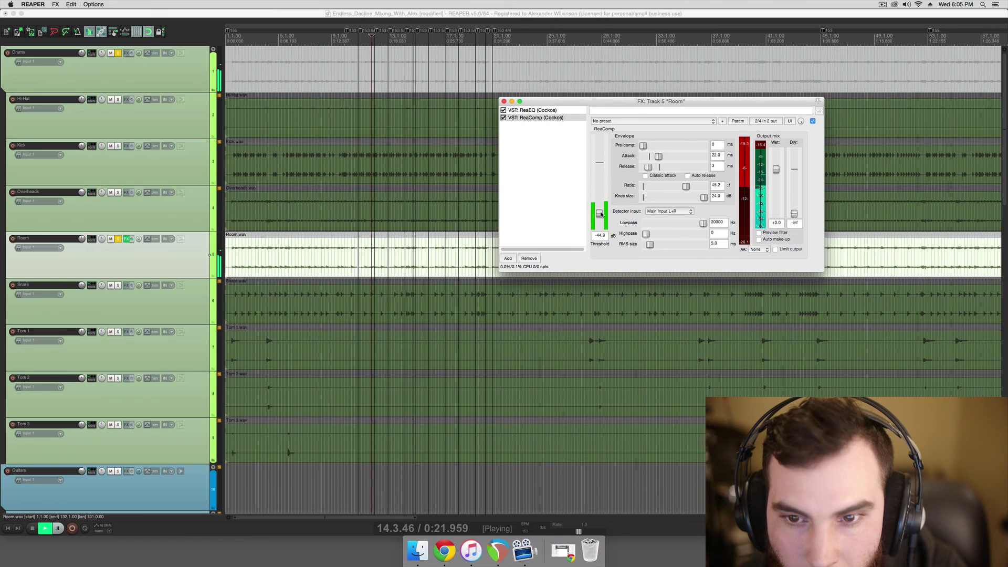
{"action": "left_click_drag", "start_coordinate": [599, 216], "coordinate": [601, 214]}
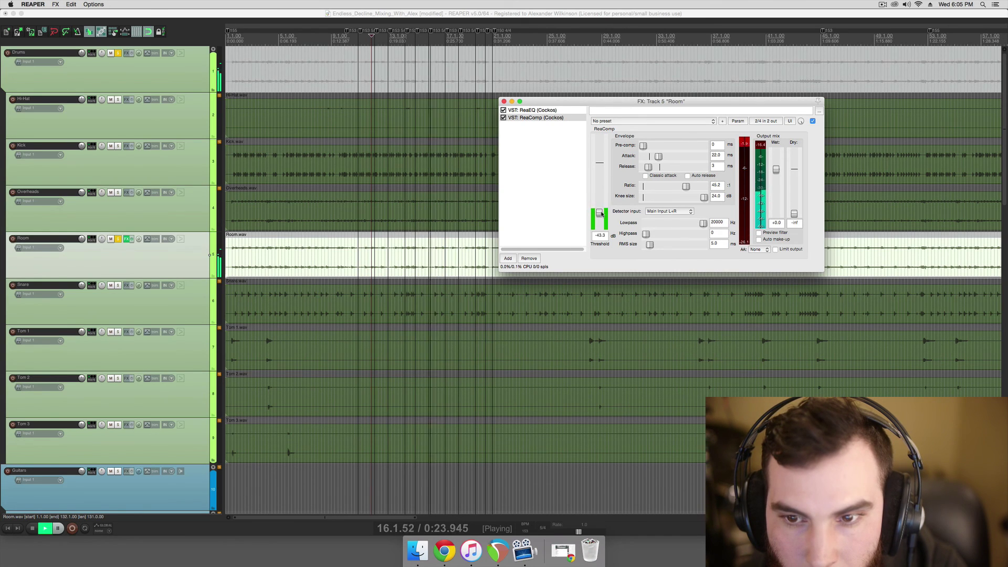
{"action": "key", "text": "space"}
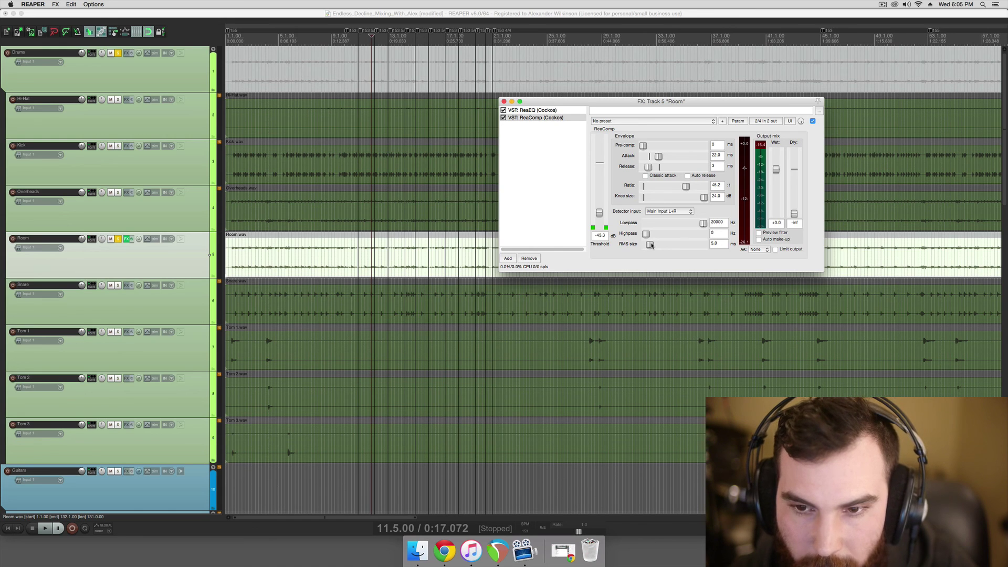
Place the edit cursor at 13.3.00 and set ReaComp's RMS size to 0 ms
{"action": "left_click", "coordinate": [438, 261]}
{"action": "scroll", "coordinate": [451, 257], "scroll_direction": "up", "scroll_amount": 3}
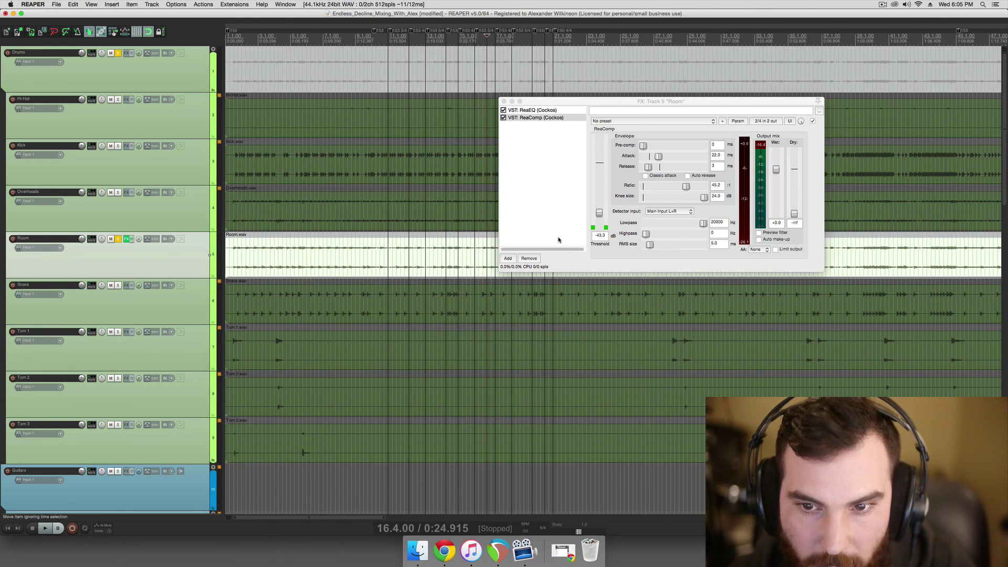
{"action": "left_click", "coordinate": [460, 249]}
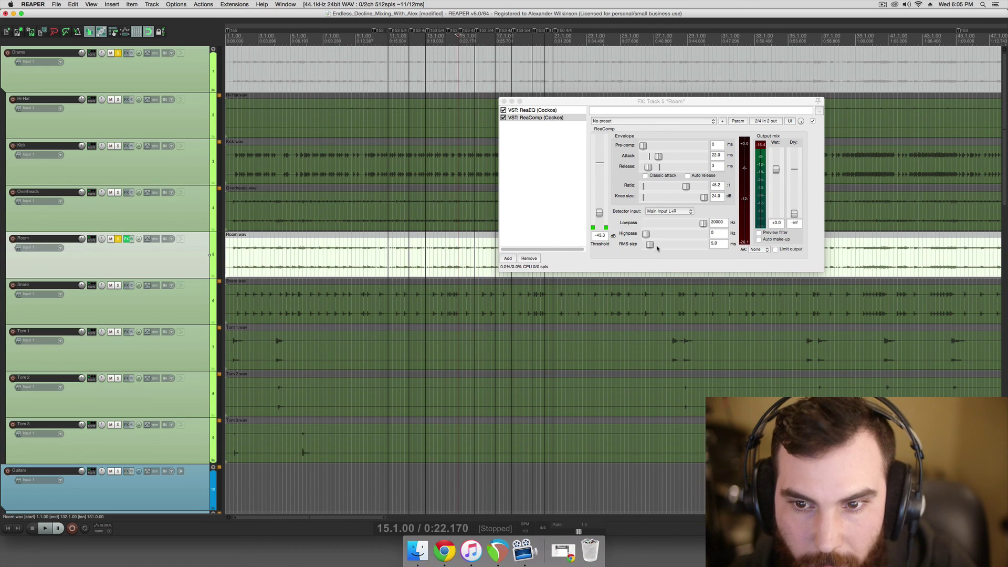
{"action": "left_click", "coordinate": [450, 251]}
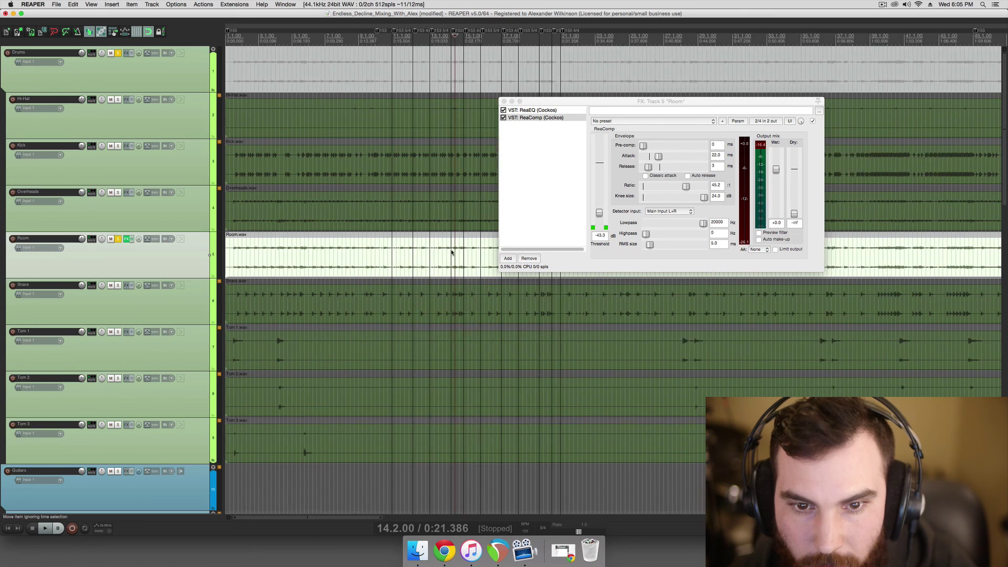
{"action": "scroll", "coordinate": [453, 251], "scroll_direction": "up", "scroll_amount": 2}
{"action": "left_click", "coordinate": [447, 250]}
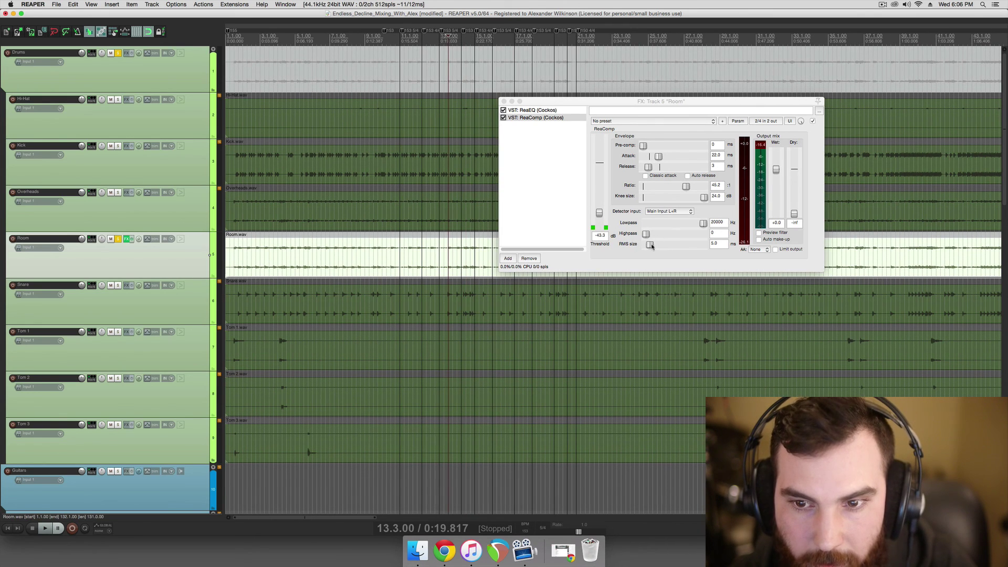
{"action": "left_click_drag", "start_coordinate": [650, 244], "coordinate": [641, 247]}
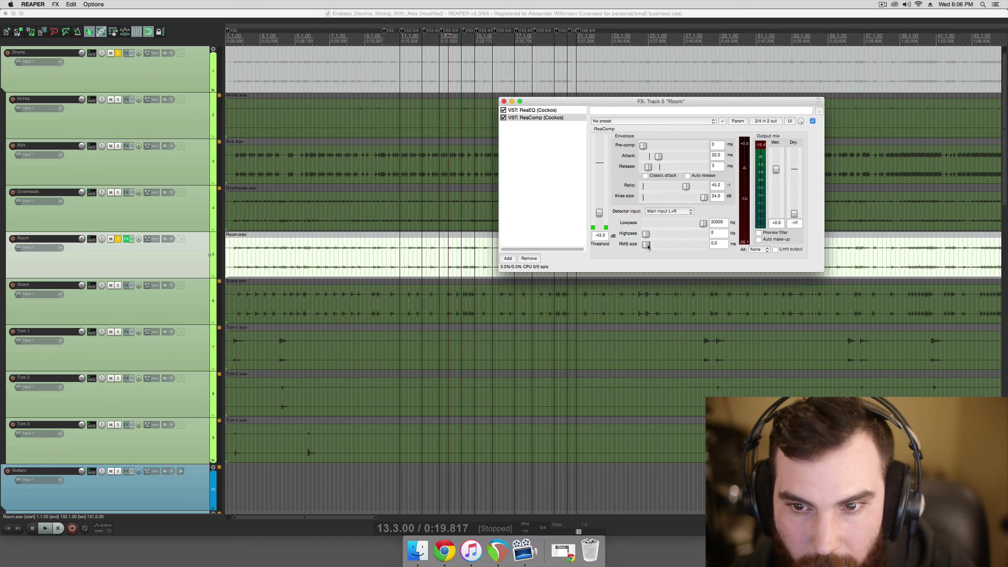
Move the edit cursor to 13.1.00, try an RMS size of 20.4 ms and return it to 0 ms
{"action": "left_click", "coordinate": [466, 251]}
{"action": "scroll", "coordinate": [467, 251], "scroll_direction": "up", "scroll_amount": 2}
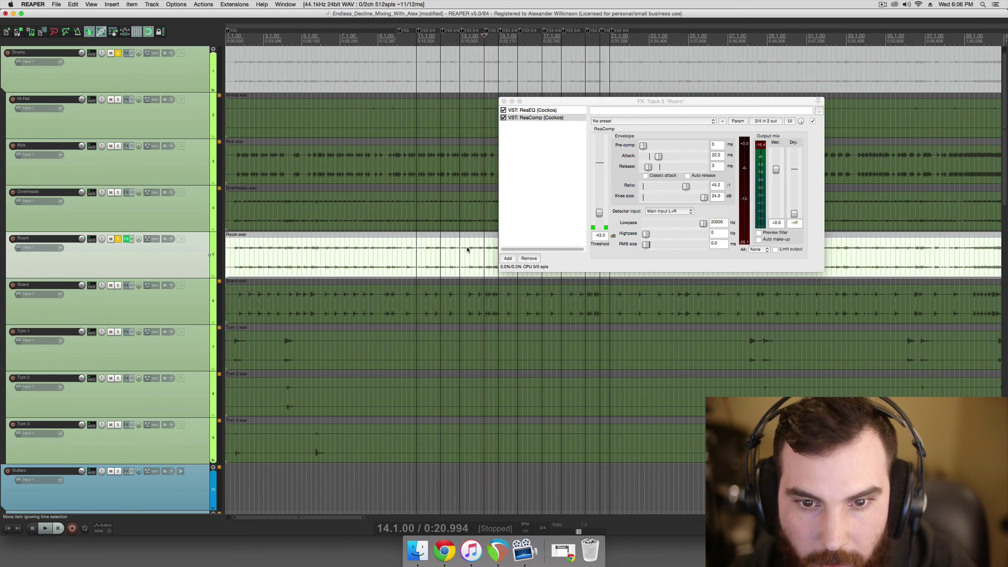
{"action": "left_click", "coordinate": [473, 252]}
{"action": "scroll", "coordinate": [474, 253], "scroll_direction": "down", "scroll_amount": 3}
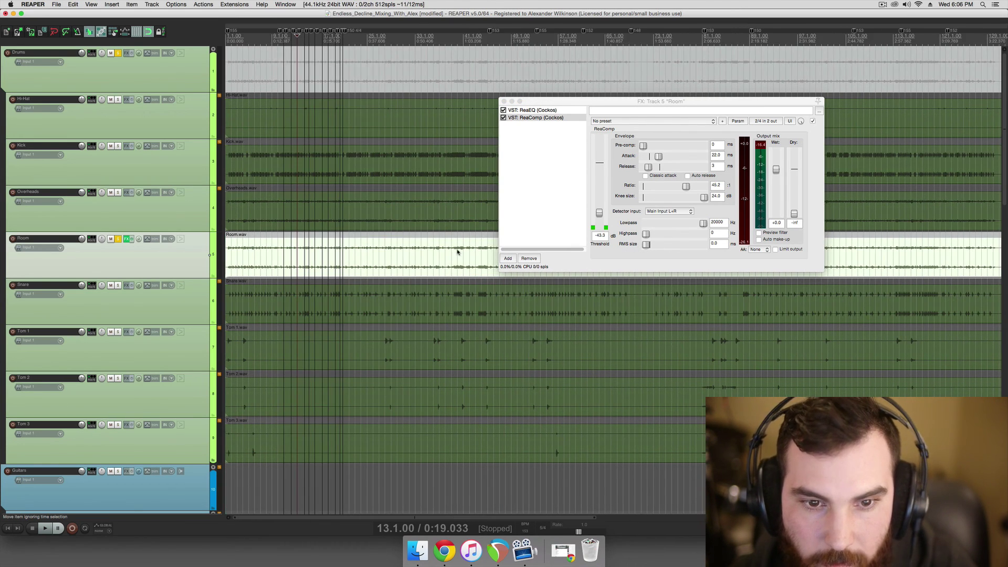
{"action": "left_click", "coordinate": [644, 248]}
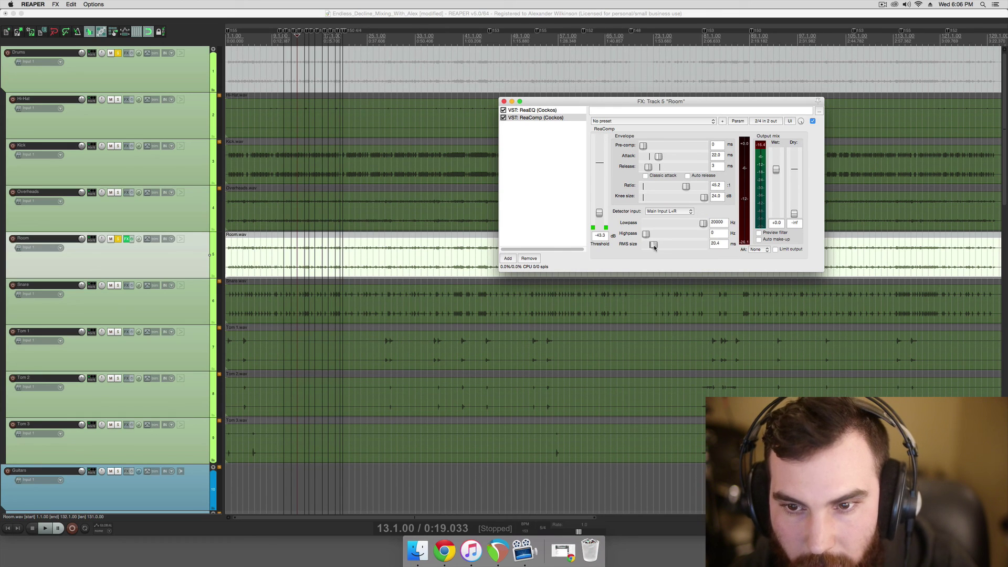
{"action": "left_click_drag", "start_coordinate": [653, 245], "coordinate": [632, 250]}
Play the Room track from 22.1.00 and set ReaComp's threshold to about -42 dB
{"action": "left_click", "coordinate": [357, 258]}
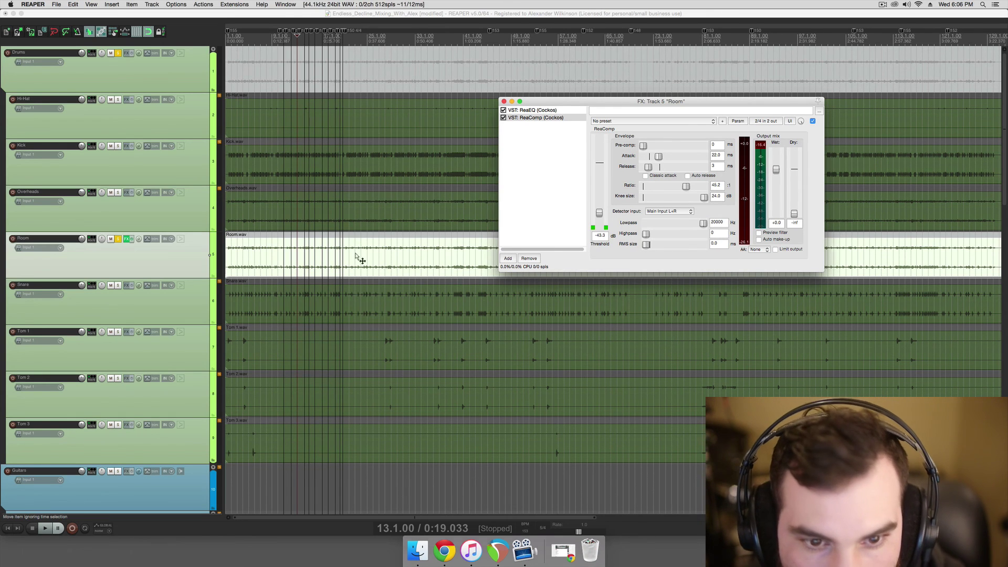
{"action": "left_click", "coordinate": [361, 256]}
{"action": "scroll", "coordinate": [357, 255], "scroll_direction": "down", "scroll_amount": 1}
{"action": "left_click", "coordinate": [349, 255]}
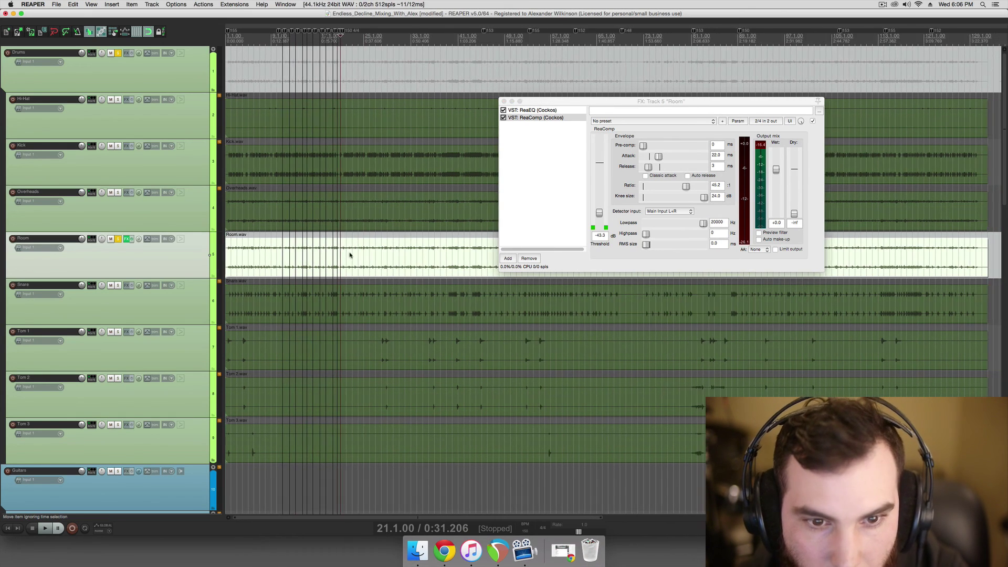
{"action": "scroll", "coordinate": [367, 254], "scroll_direction": "up", "scroll_amount": 1}
{"action": "left_click", "coordinate": [399, 256]}
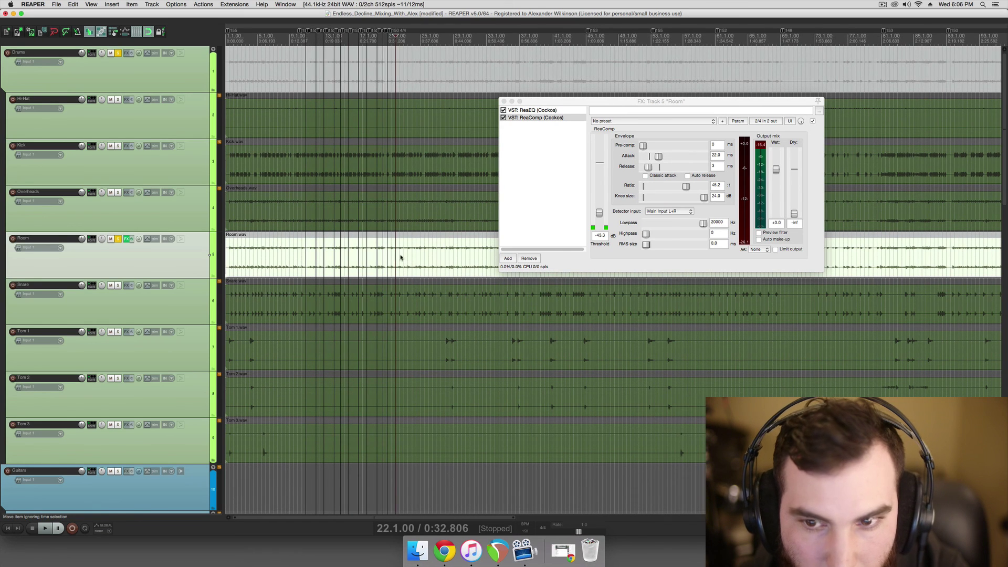
{"action": "key", "text": "space"}
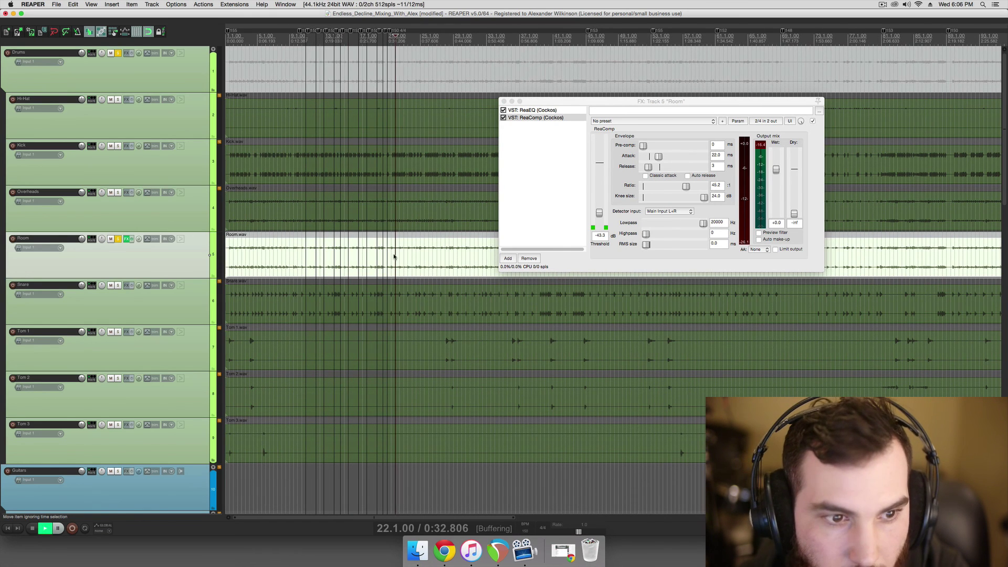
{"action": "left_click_drag", "start_coordinate": [599, 213], "coordinate": [600, 211]}
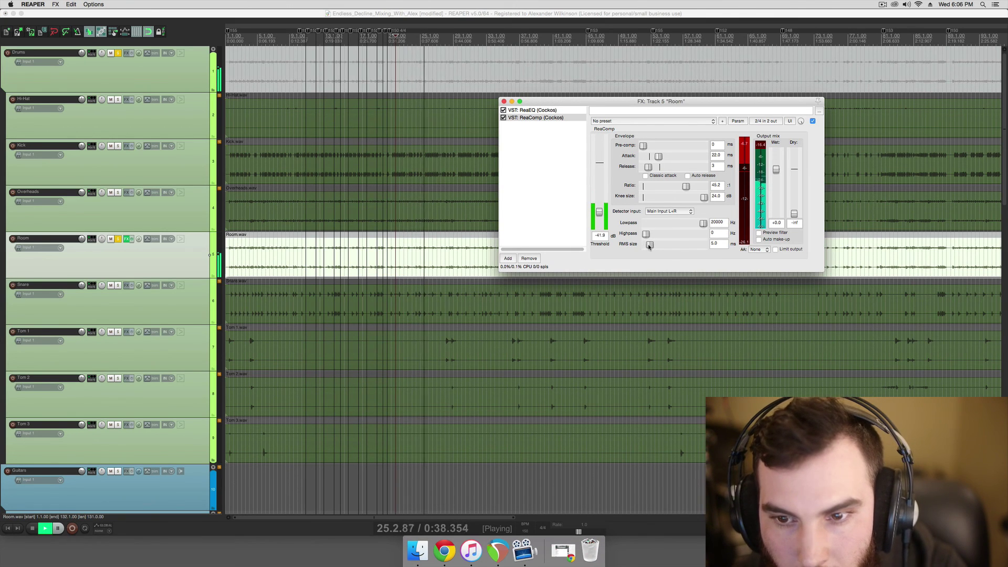
Close the Room effects window, replay the track from 22.1.00 and reopen its effects
{"action": "left_click", "coordinate": [504, 102]}
{"action": "key", "text": "space"}
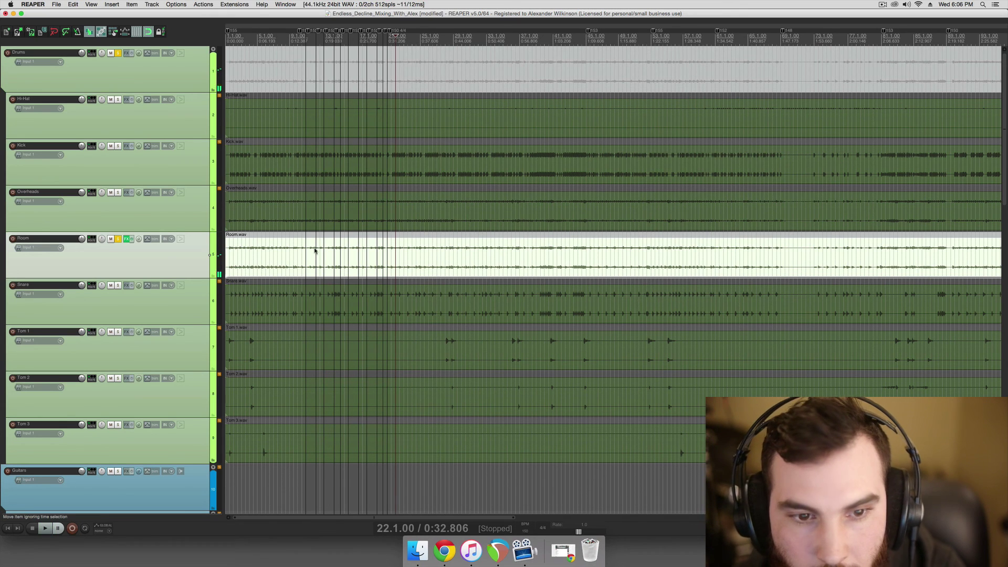
{"action": "key", "text": "space"}
{"action": "left_click", "coordinate": [127, 239]}
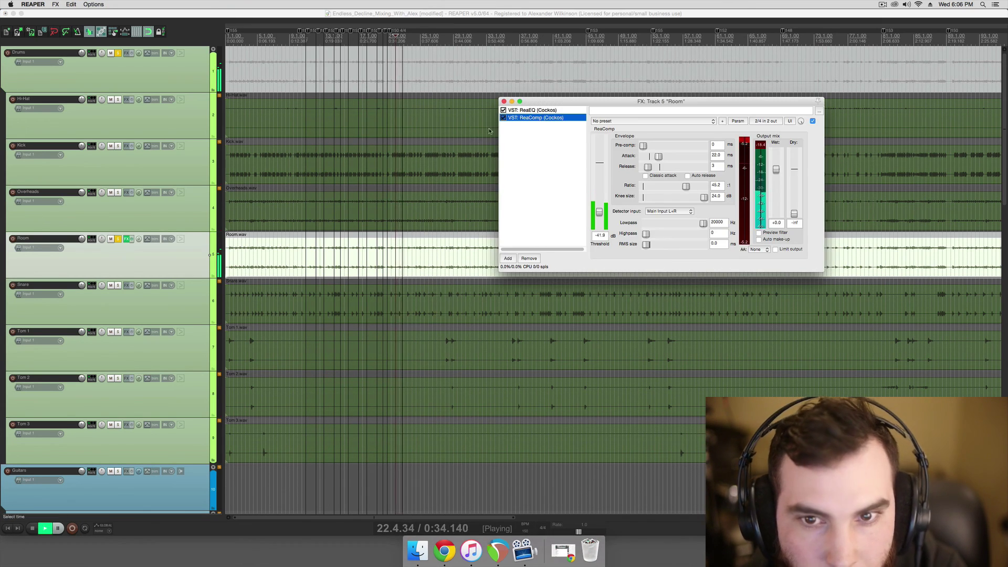
{"action": "key", "text": "space"}
In the Room track's ReaEQ, pull the high shelf down to -inf at about 3086 Hz during playback from 22.1.00
{"action": "left_click", "coordinate": [541, 110]}
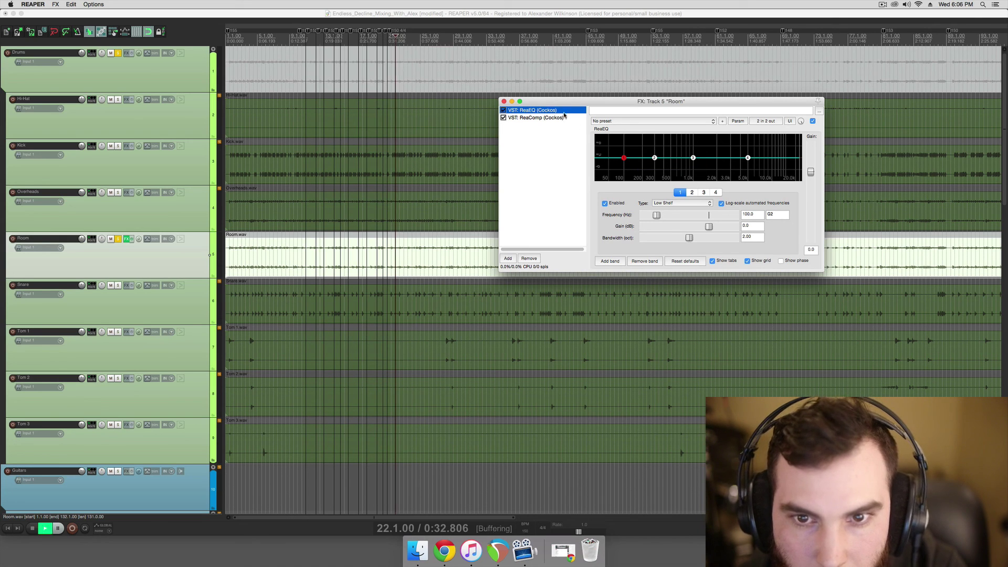
{"action": "key", "text": "space"}
{"action": "left_click_drag", "start_coordinate": [749, 158], "coordinate": [733, 194]}
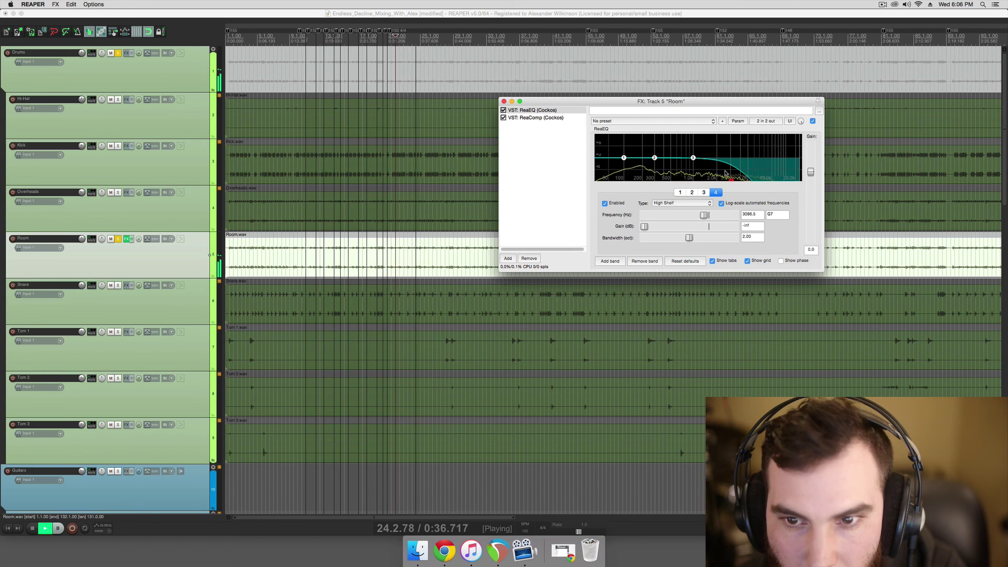
{"action": "key", "text": "space"}
Cut ReaEQ's low shelf to -inf at 197.5 Hz with a 2.67 octave bandwidth and play from 17.3.00
{"action": "left_click_drag", "start_coordinate": [623, 158], "coordinate": [643, 188]}
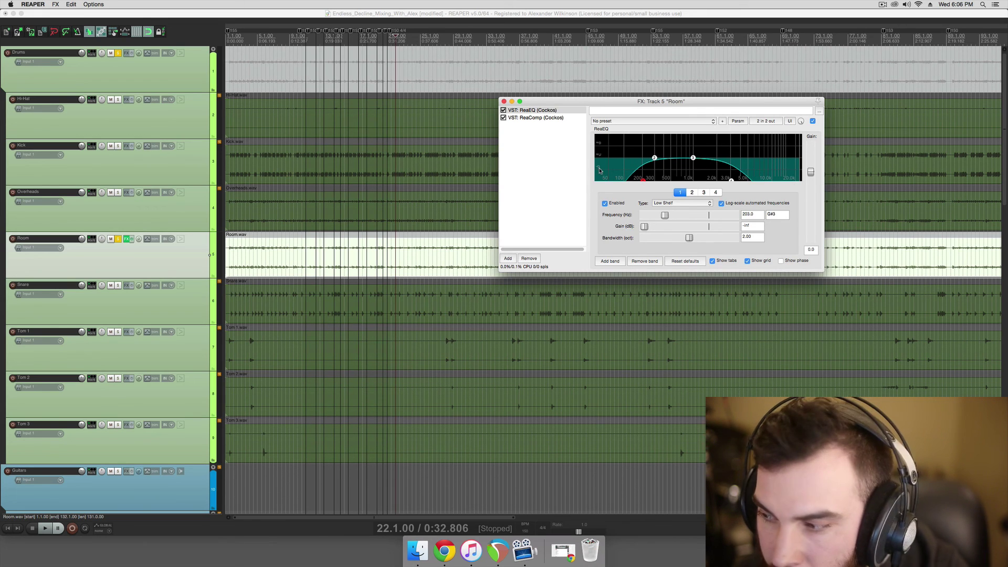
{"action": "scroll", "coordinate": [651, 182], "scroll_direction": "up", "scroll_amount": 3}
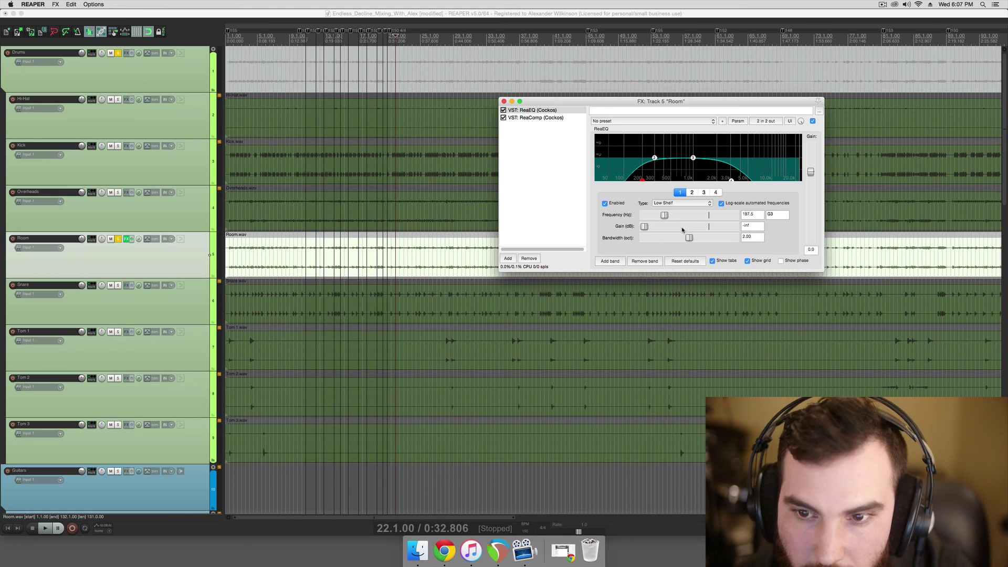
{"action": "left_click", "coordinate": [367, 243]}
{"action": "key", "text": "space"}
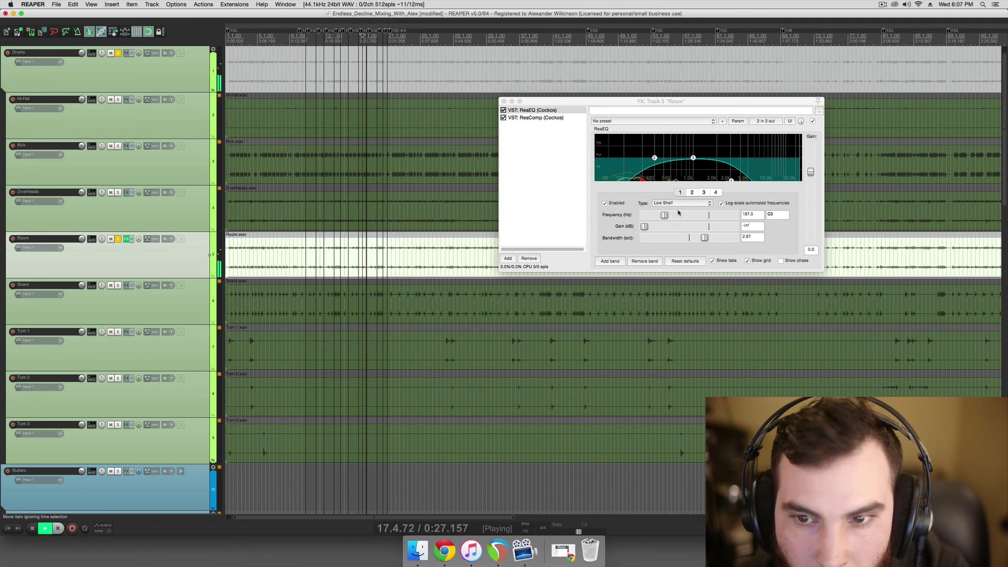
Set the Room compressor's threshold to -51.5 dB and attack to 1.4 ms during playback
{"action": "left_click", "coordinate": [562, 117]}
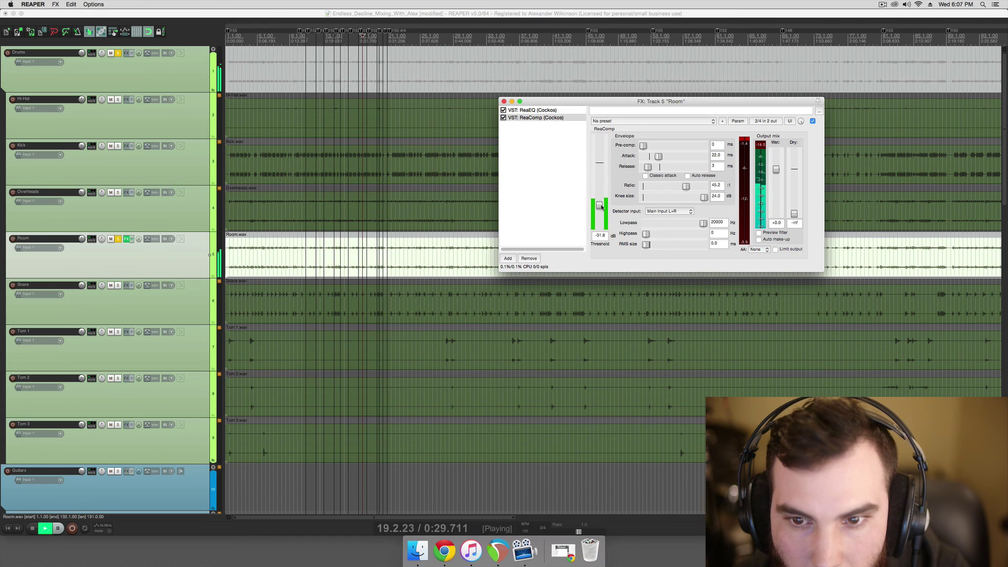
{"action": "left_click_drag", "start_coordinate": [600, 218], "coordinate": [600, 216]}
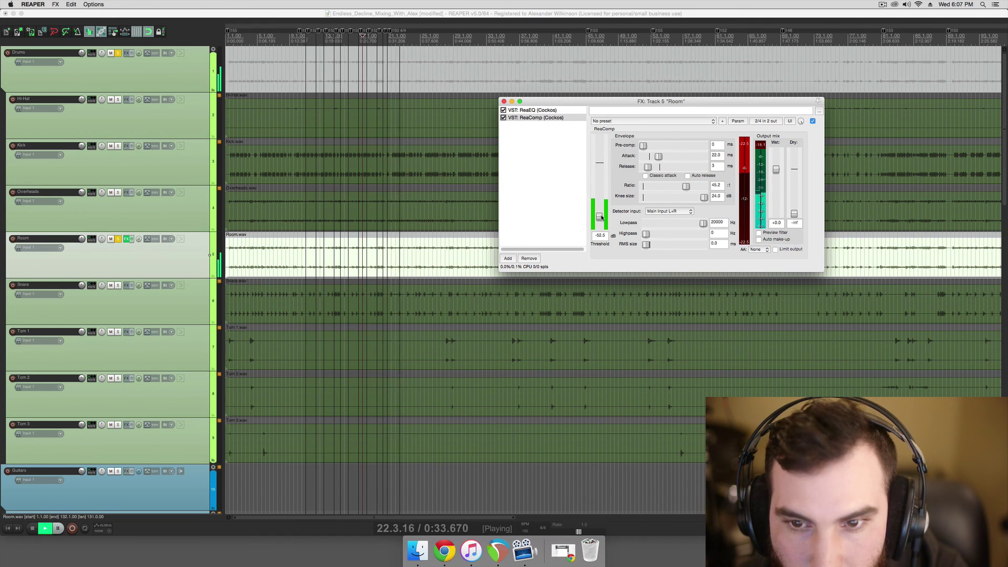
{"action": "left_click_drag", "start_coordinate": [658, 157], "coordinate": [644, 157]}
{"action": "key", "text": "space"}
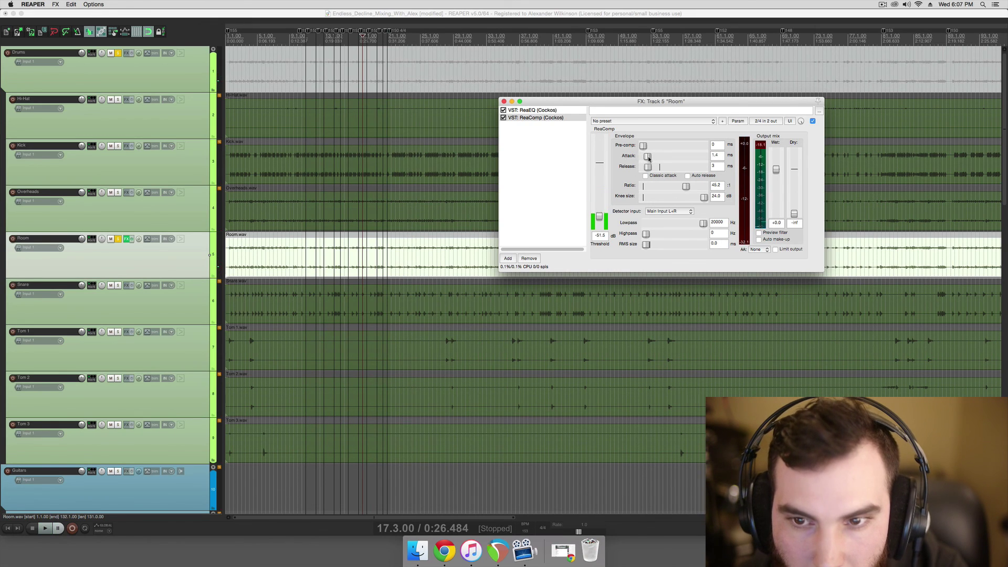
Replay from 17.3.00, raise the Room compressor's attack to about 15 ms and move the edit cursor to 23.3.00
{"action": "key", "text": "space"}
{"action": "left_click_drag", "start_coordinate": [656, 158], "coordinate": [657, 159]}
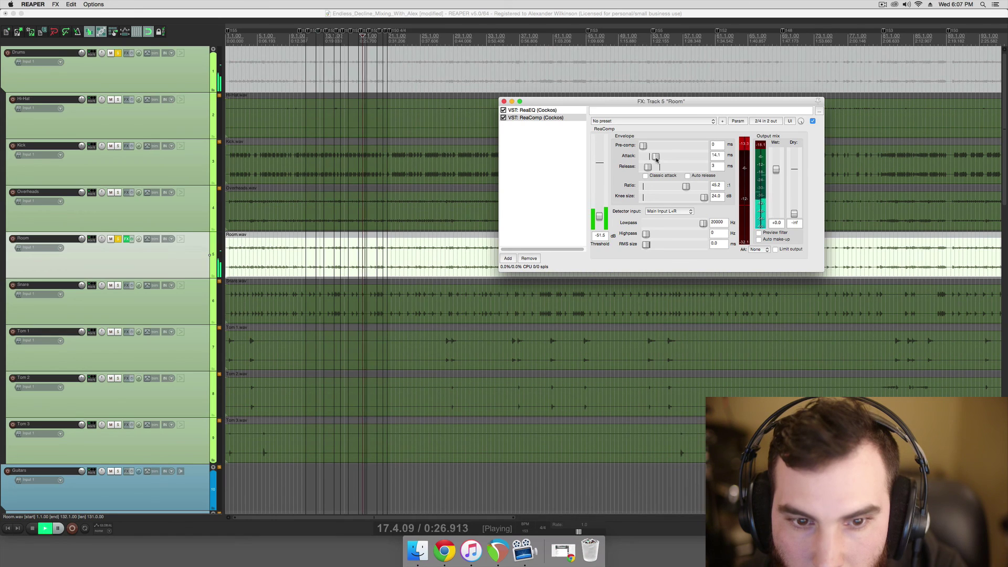
{"action": "key", "text": "space"}
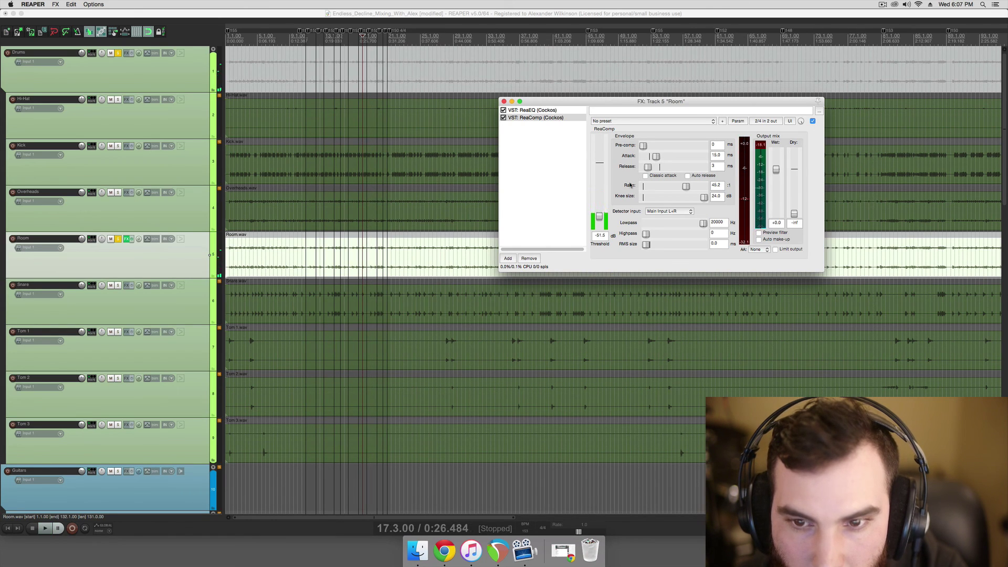
{"action": "left_click", "coordinate": [409, 256]}
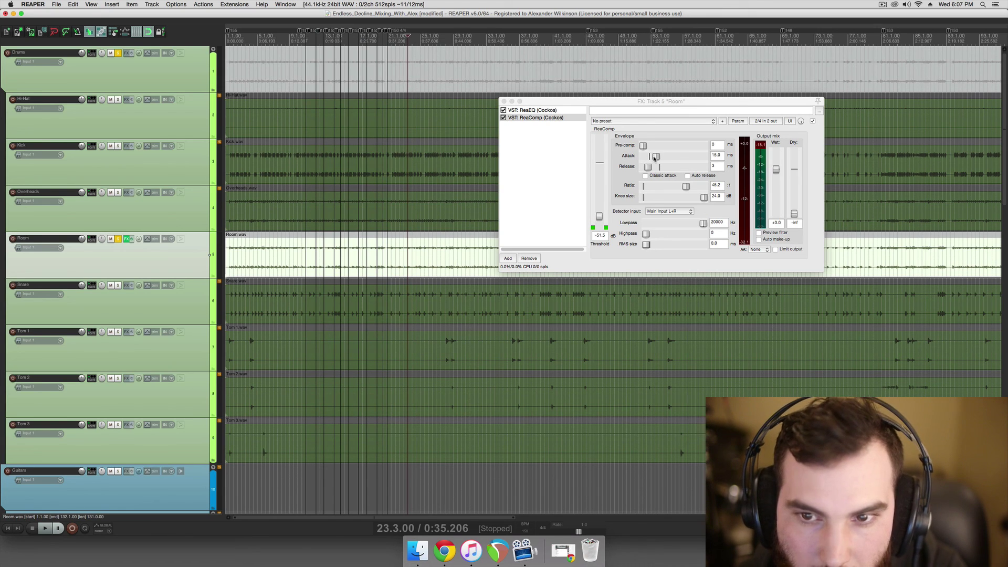
Lower the Room compressor's attack to 7.1 ms during playback from 23.3.00 and replay from 21.3.00
{"action": "key", "text": "space"}
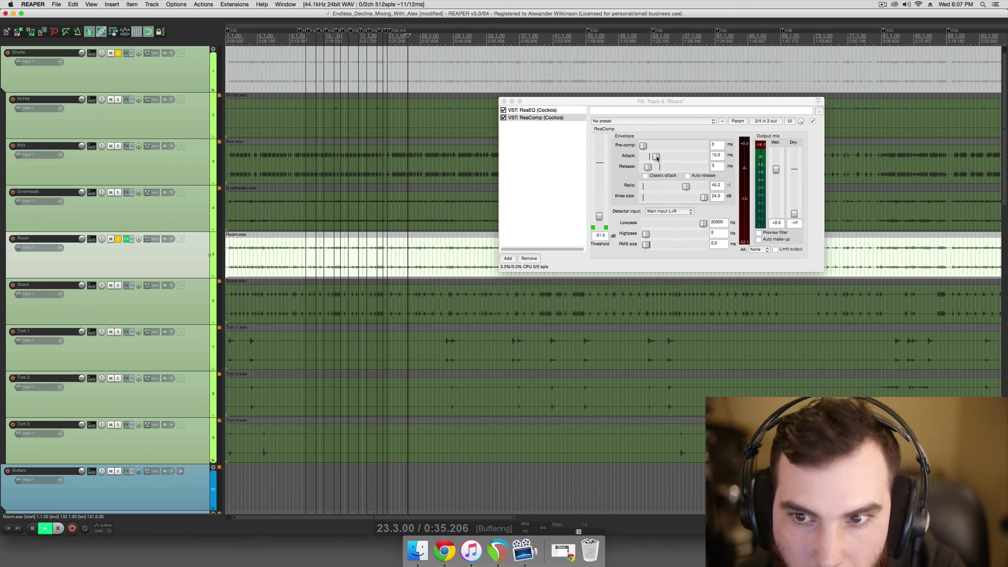
{"action": "left_click_drag", "start_coordinate": [656, 156], "coordinate": [652, 156]}
{"action": "left_click", "coordinate": [423, 255]}
{"action": "key", "text": "space"}
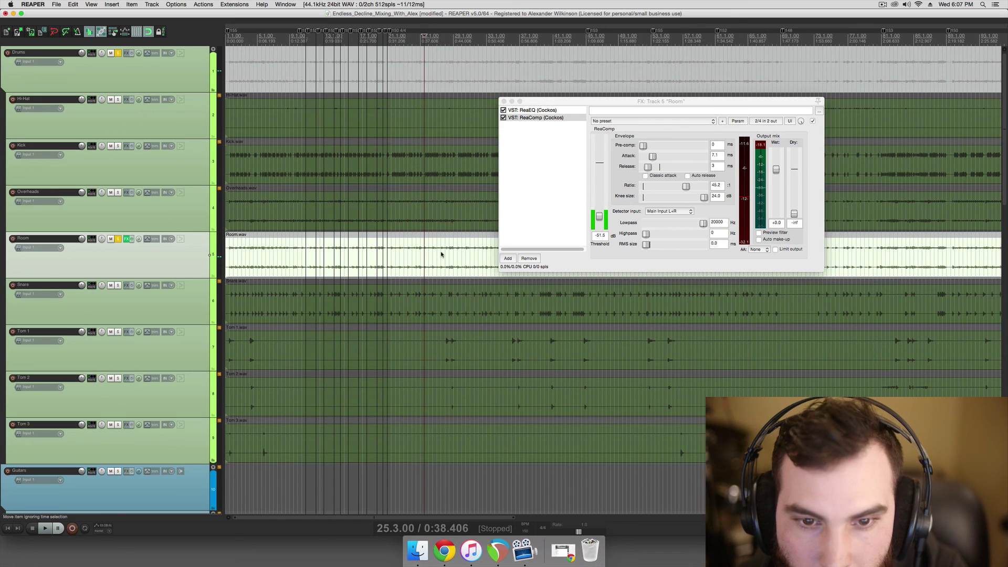
{"action": "left_click", "coordinate": [392, 255]}
{"action": "key", "text": "space"}
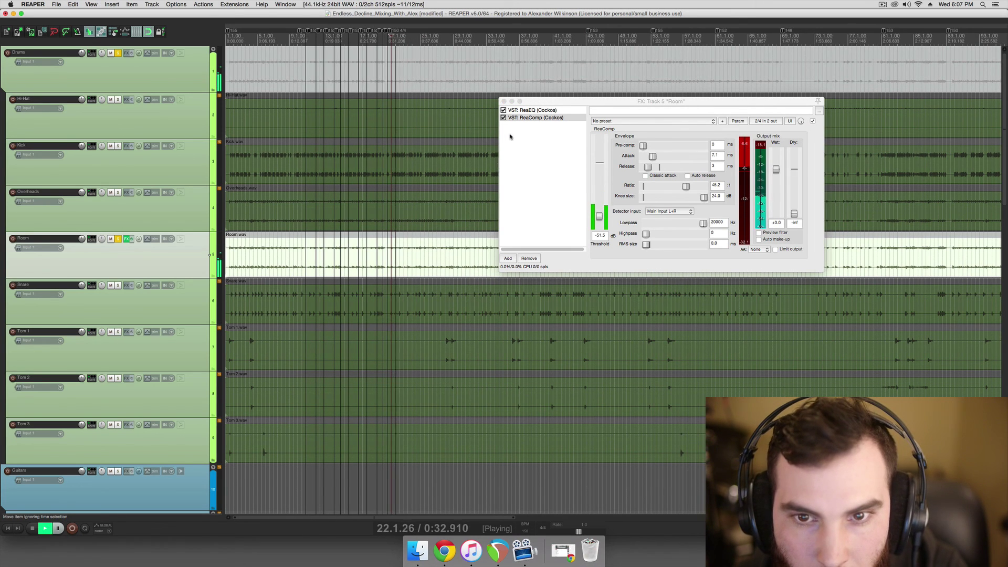
{"action": "key", "text": "space"}
Add a fifth band to Room's ReaEQ, sweep it as an 11.4 dB boost down to about 403.7 Hz, then disable it
{"action": "left_click", "coordinate": [535, 111]}
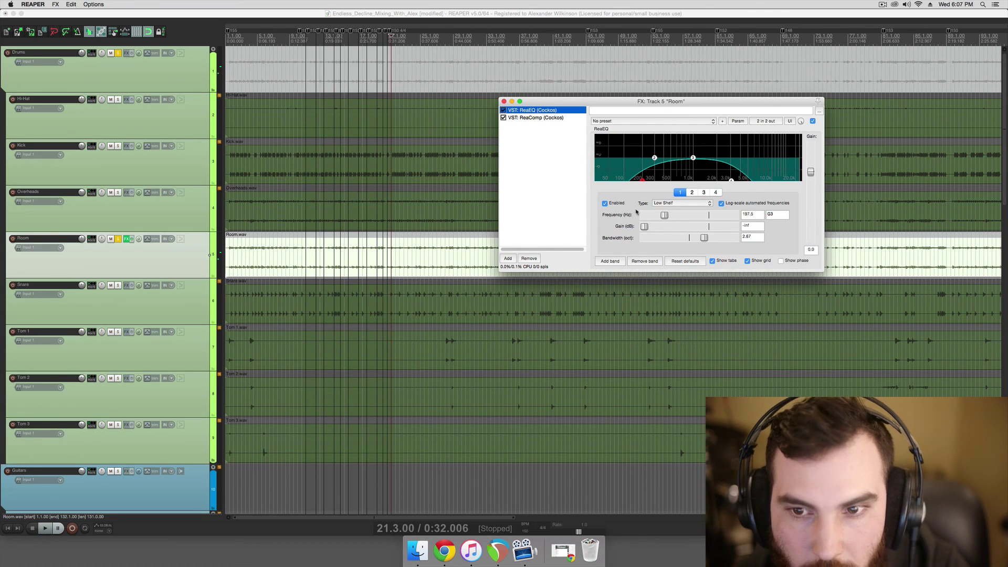
{"action": "left_click", "coordinate": [610, 261]}
{"action": "left_click_drag", "start_coordinate": [685, 167], "coordinate": [683, 151]}
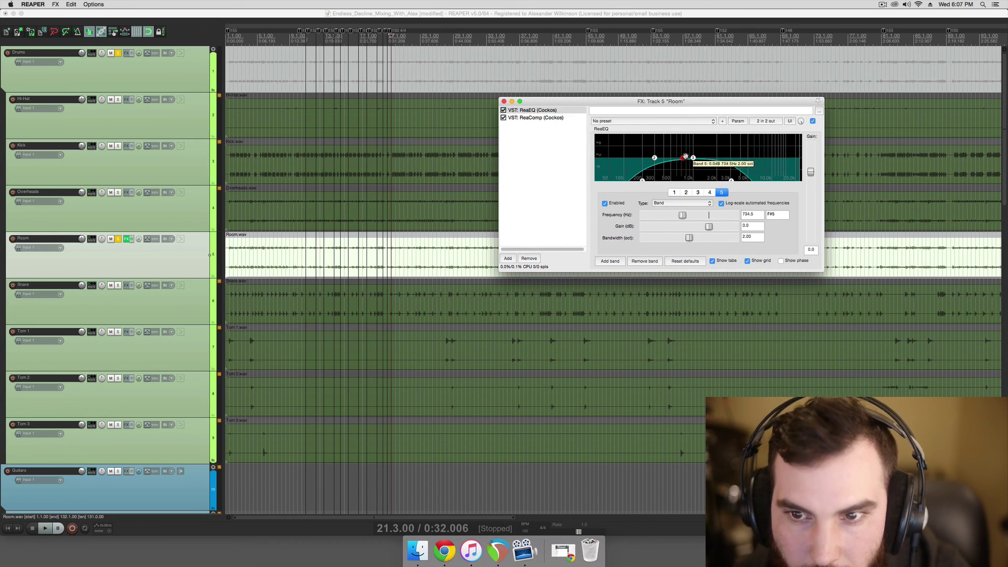
{"action": "scroll", "coordinate": [654, 159], "scroll_direction": "down", "scroll_amount": 3}
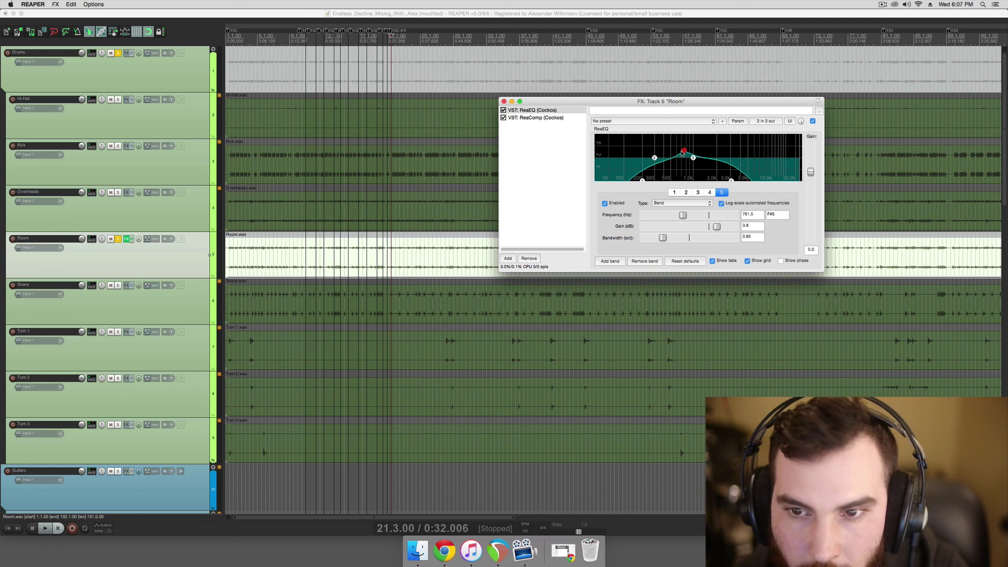
{"action": "left_click_drag", "start_coordinate": [684, 151], "coordinate": [663, 136]}
{"action": "key", "text": "space"}
{"action": "double_click", "coordinate": [664, 136]}
{"action": "key", "text": "space"}
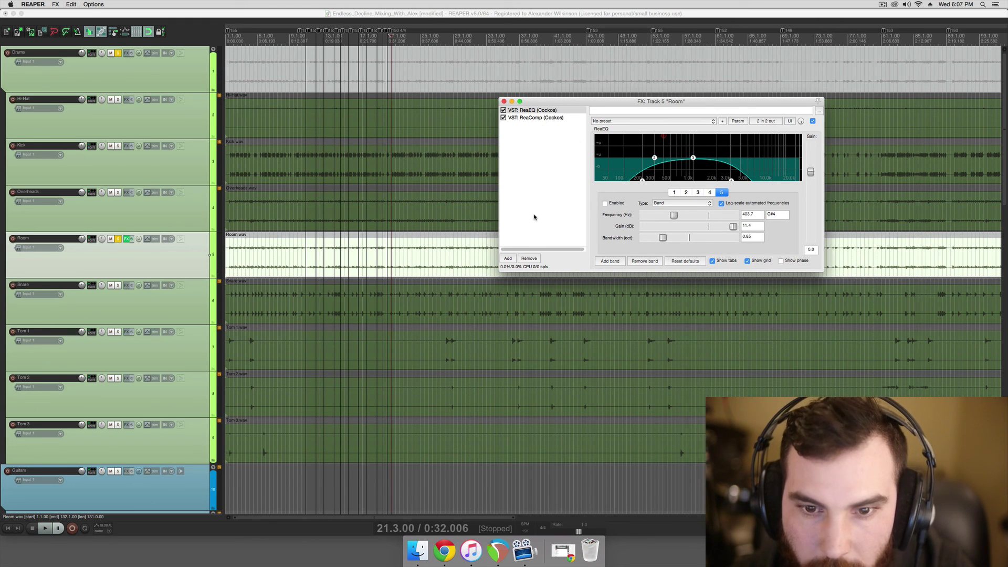
Add a second ReaEQ after ReaComp on the Room track and move the edit cursor to 17.3.00
{"action": "left_click", "coordinate": [508, 258]}
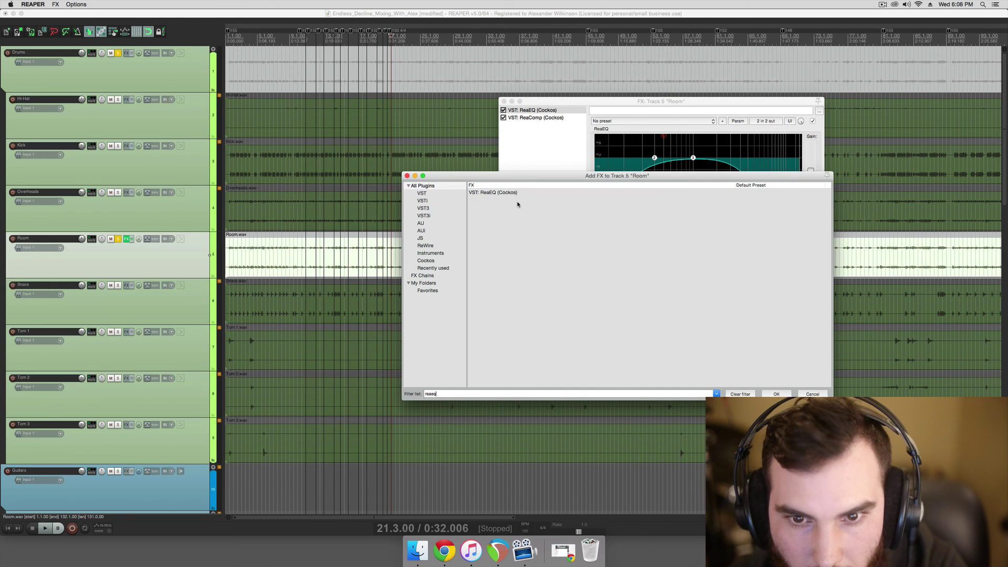
{"action": "double_click", "coordinate": [515, 193]}
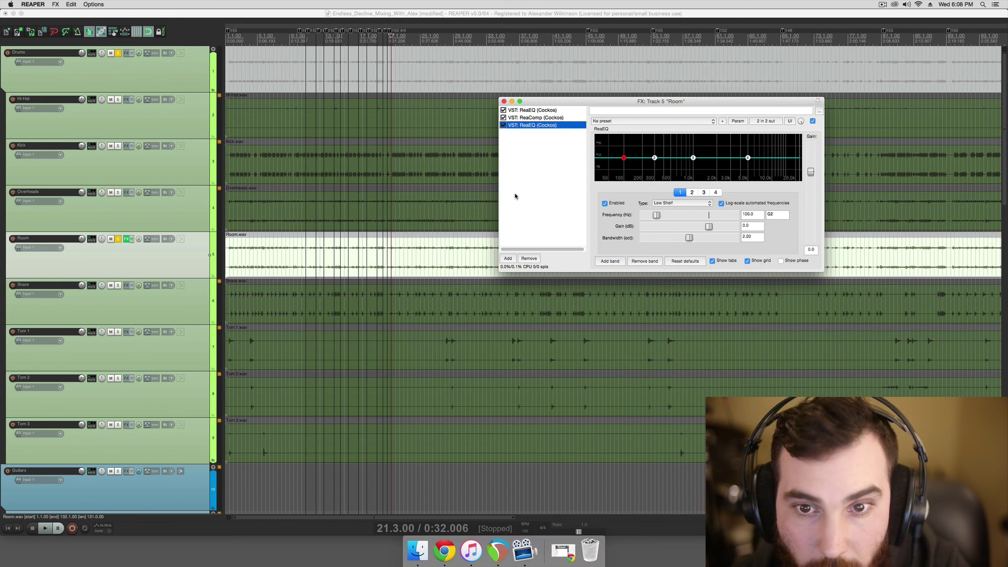
{"action": "left_click", "coordinate": [361, 252]}
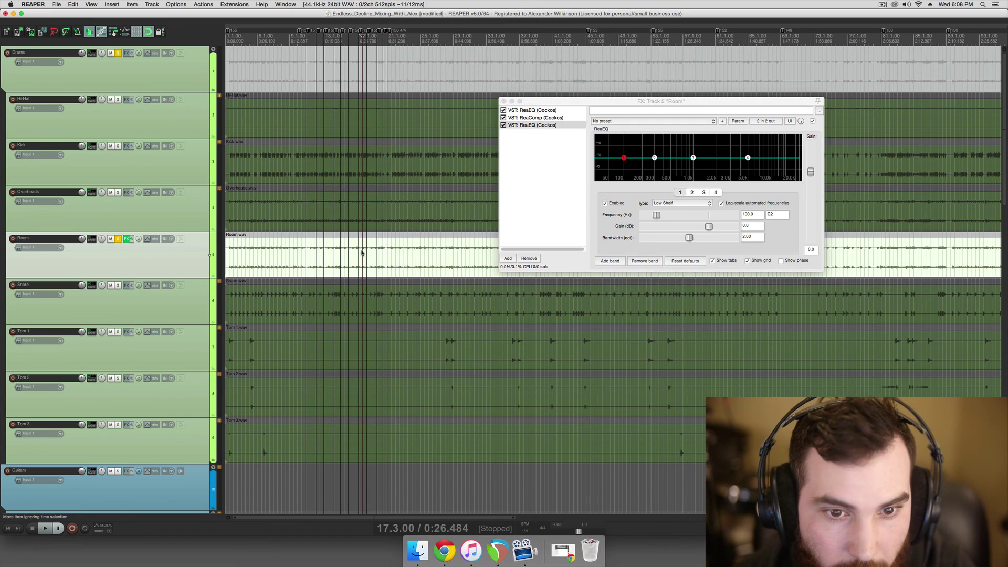
{"action": "left_click", "coordinate": [529, 126]}
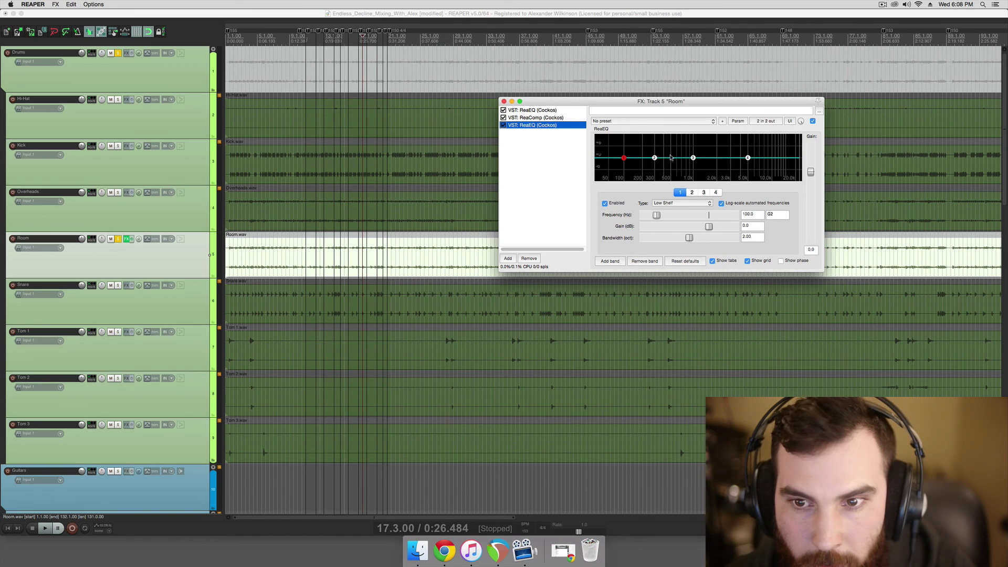
Boost band 3 of Room's second ReaEQ by 10.0 dB at 813.8 Hz with a 0.97 octave bandwidth during playback
{"action": "mouse_move", "coordinate": [693, 158]}
{"action": "left_mouse_down"}
{"action": "mouse_move", "coordinate": [714, 161]}
{"action": "mouse_move", "coordinate": [698, 156]}
{"action": "mouse_move", "coordinate": [711, 152]}
{"action": "left_mouse_up"}
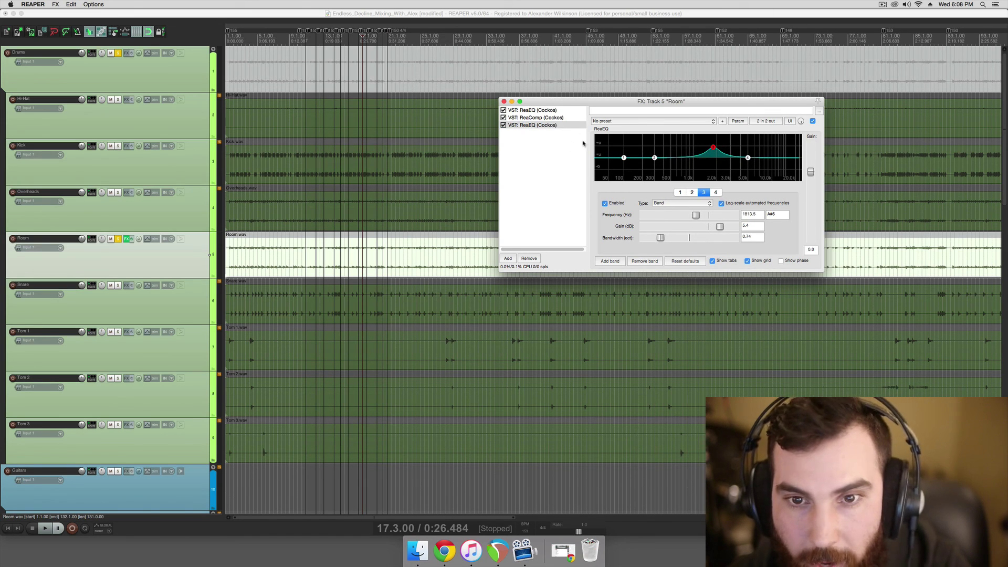
{"action": "left_click_drag", "start_coordinate": [713, 146], "coordinate": [686, 139]}
{"action": "key", "text": "space"}
{"action": "key", "text": "space"}
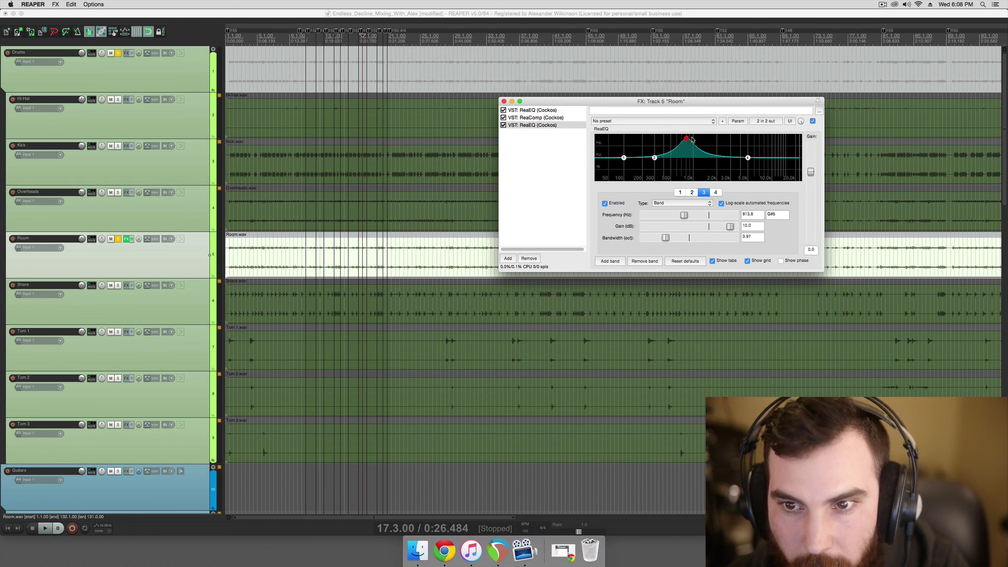
Lower the second ReaEQ's band 3 gain to -3.0 dB, audition it from 17.3.00, and disable the band
{"action": "left_click_drag", "start_coordinate": [730, 229], "coordinate": [704, 228]}
{"action": "key", "text": "space"}
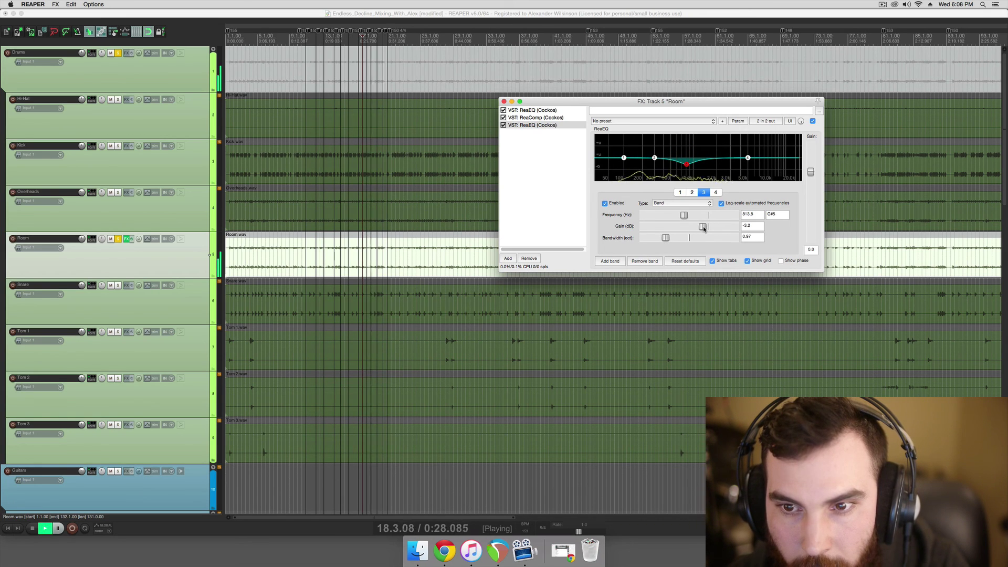
{"action": "key", "text": "space"}
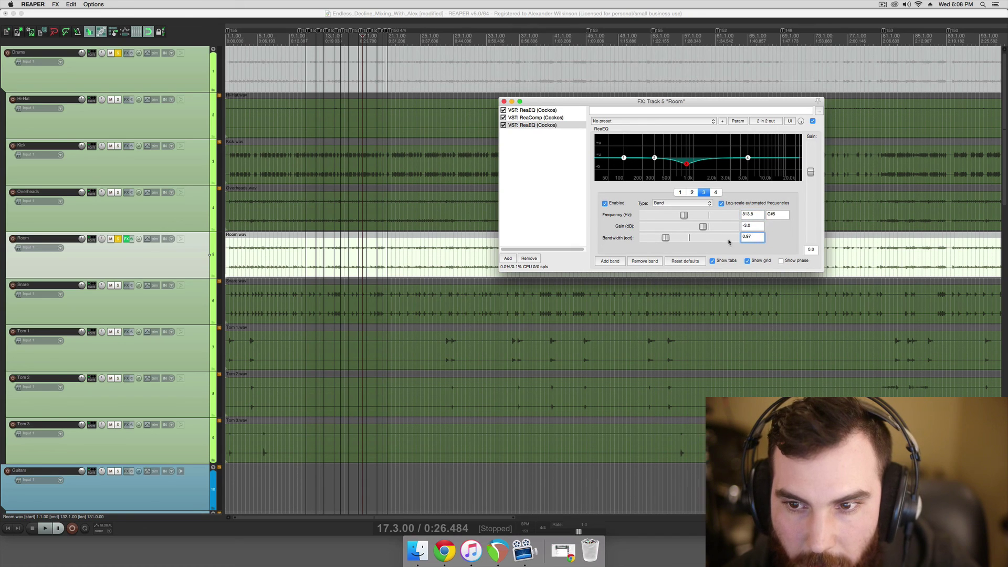
{"action": "double_click", "coordinate": [687, 164]}
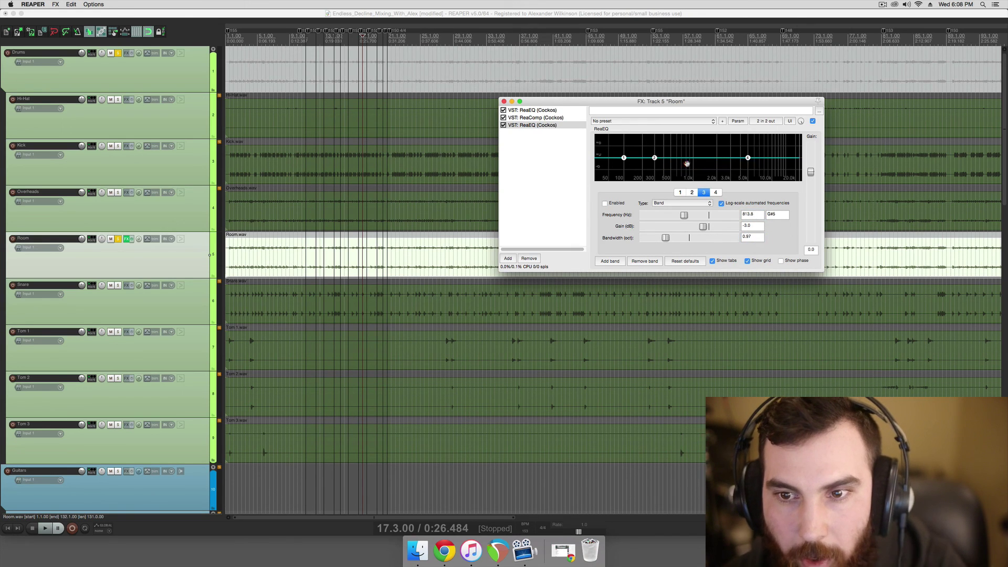
Add a band to Room's first ReaEQ at 800 Hz with -3.0 dB gain and 1.00 octave bandwidth, and audition it
{"action": "left_click", "coordinate": [554, 112]}
{"action": "left_click", "coordinate": [610, 261]}
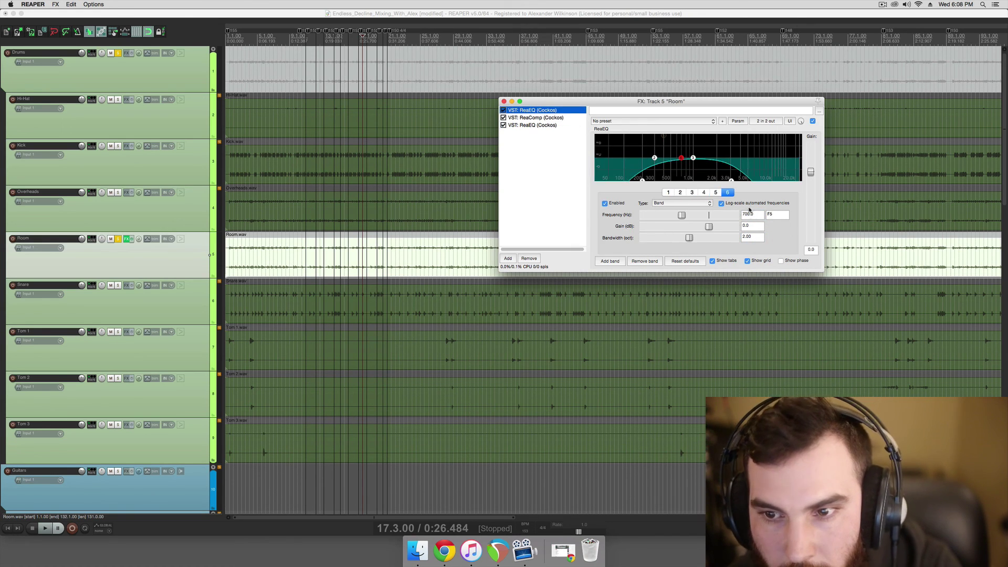
{"action": "left_click", "coordinate": [745, 214]}
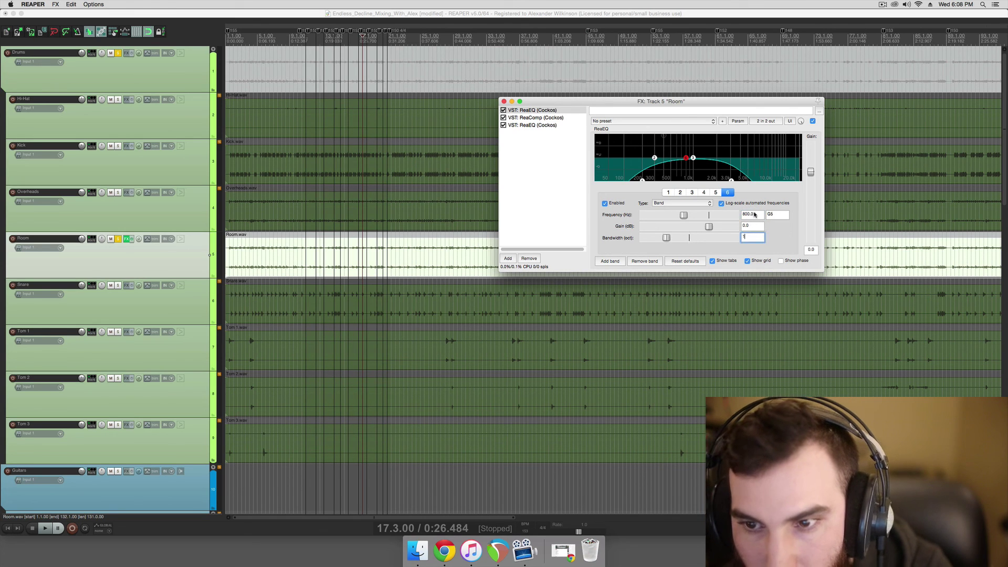
{"action": "key", "text": "space"}
{"action": "left_click_drag", "start_coordinate": [702, 228], "coordinate": [702, 227]}
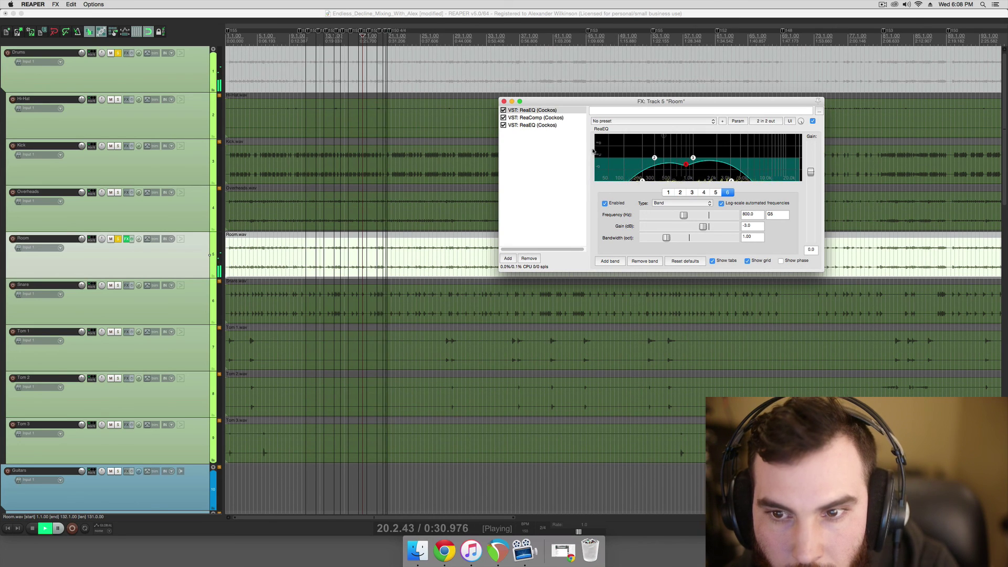
{"action": "key", "text": "space"}
Remove the second ReaEQ from the Room track and display the remaining ReaEQ
{"action": "left_click", "coordinate": [532, 125]}
{"action": "left_click", "coordinate": [529, 259]}
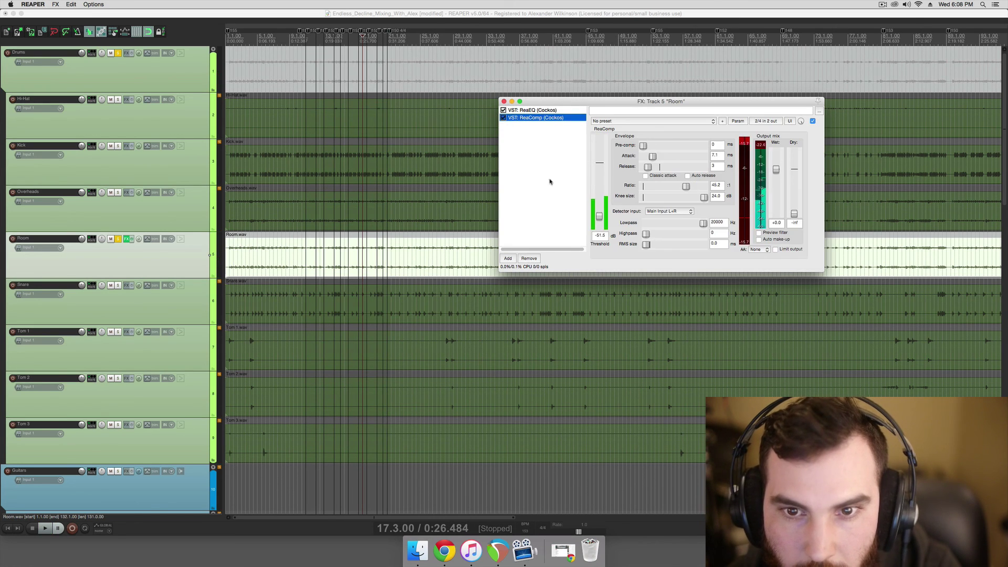
{"action": "left_click", "coordinate": [544, 111]}
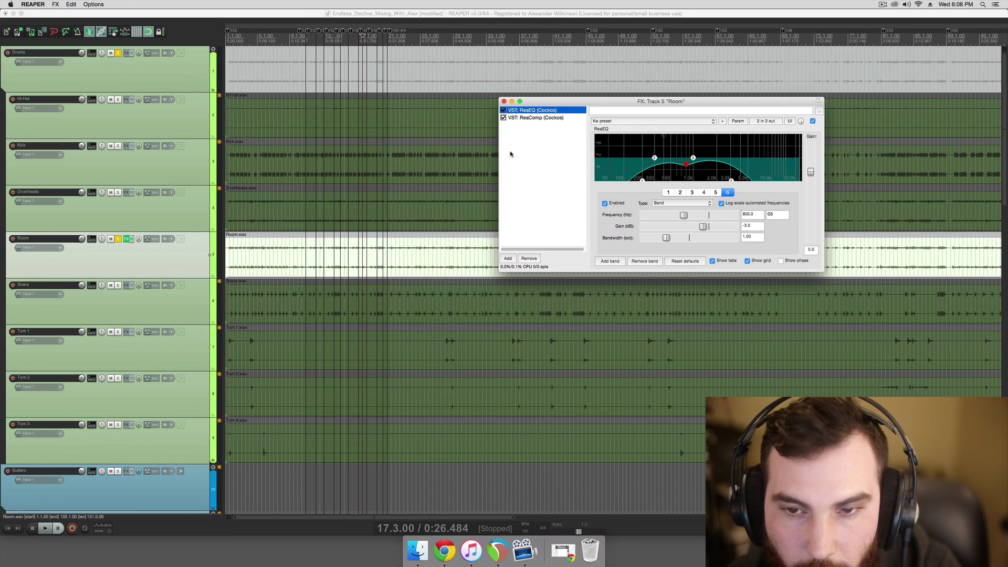
{"action": "left_click", "coordinate": [409, 259]}
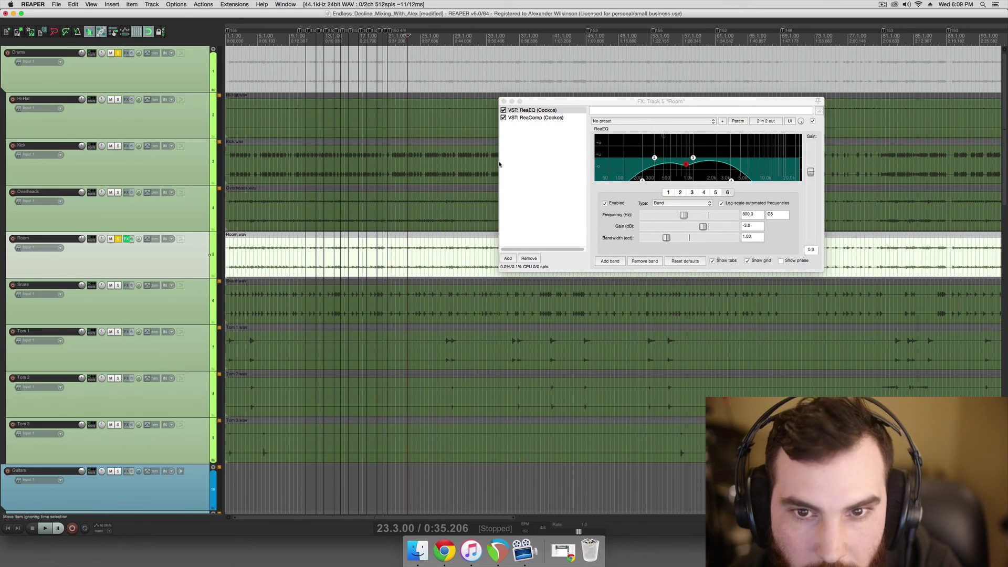
{"action": "left_click", "coordinate": [532, 124]}
Solo the Overheads track alongside Room, start playback from 4.1.00 and add ReaEQ to Overheads
{"action": "left_click", "coordinate": [247, 253]}
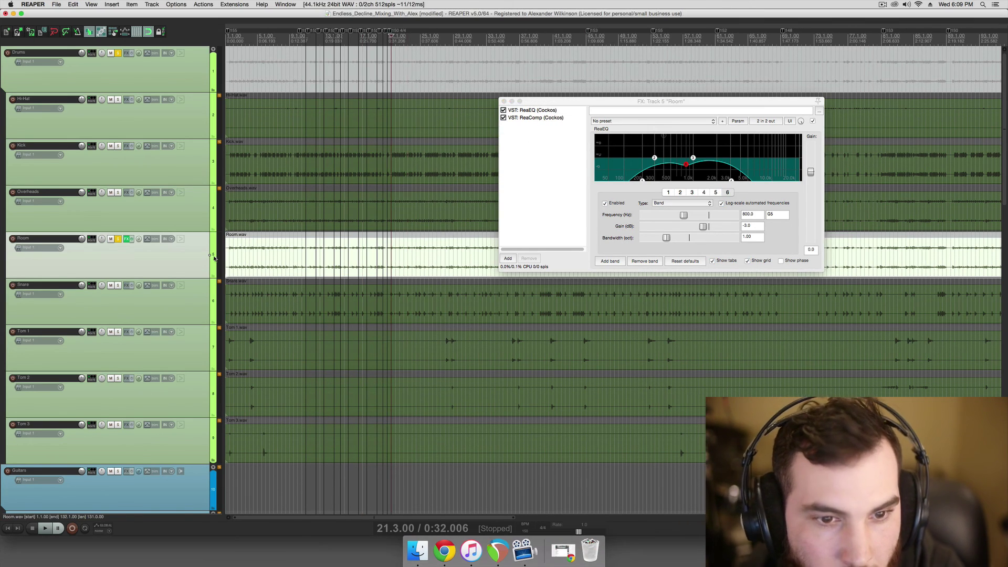
{"action": "left_click", "coordinate": [117, 195]}
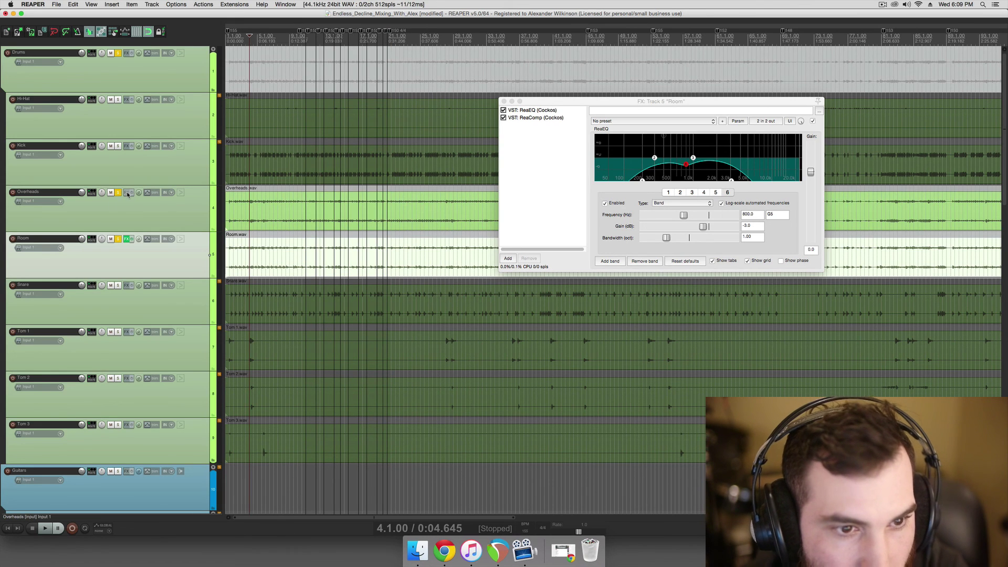
{"action": "key", "text": "space"}
{"action": "left_click", "coordinate": [128, 195]}
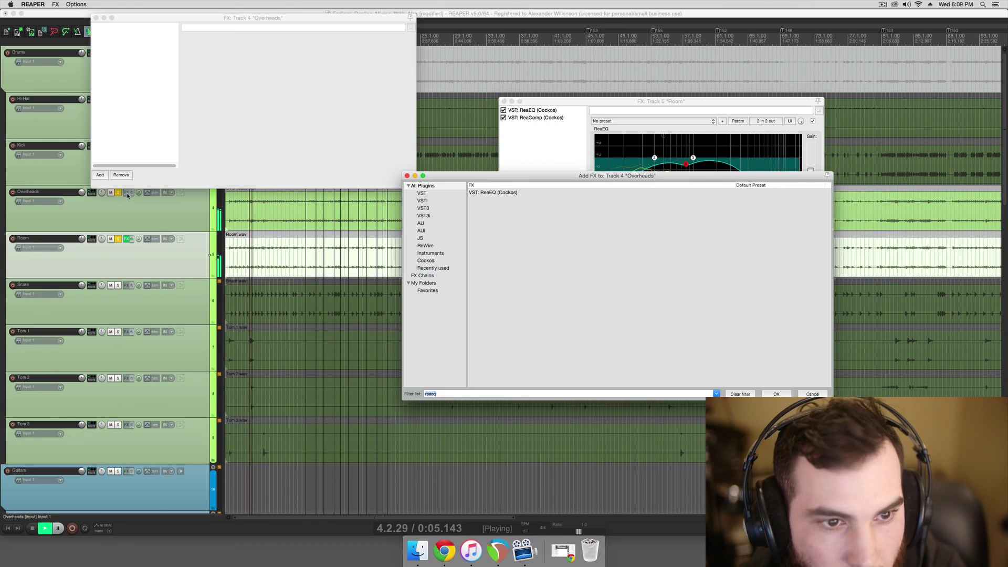
{"action": "double_click", "coordinate": [488, 196]}
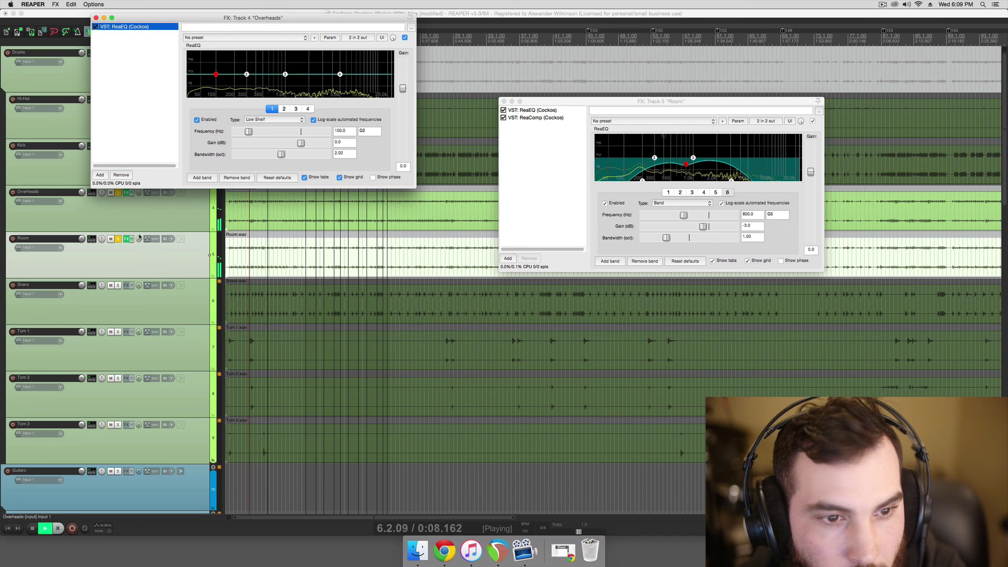
Unsolo Room and set band 3 of the Overheads ReaEQ to -1.0 dB at 418.4 Hz with a 1.49 octave bandwidth
{"action": "left_click", "coordinate": [139, 236]}
{"action": "left_click_drag", "start_coordinate": [252, 17], "coordinate": [421, 154]}
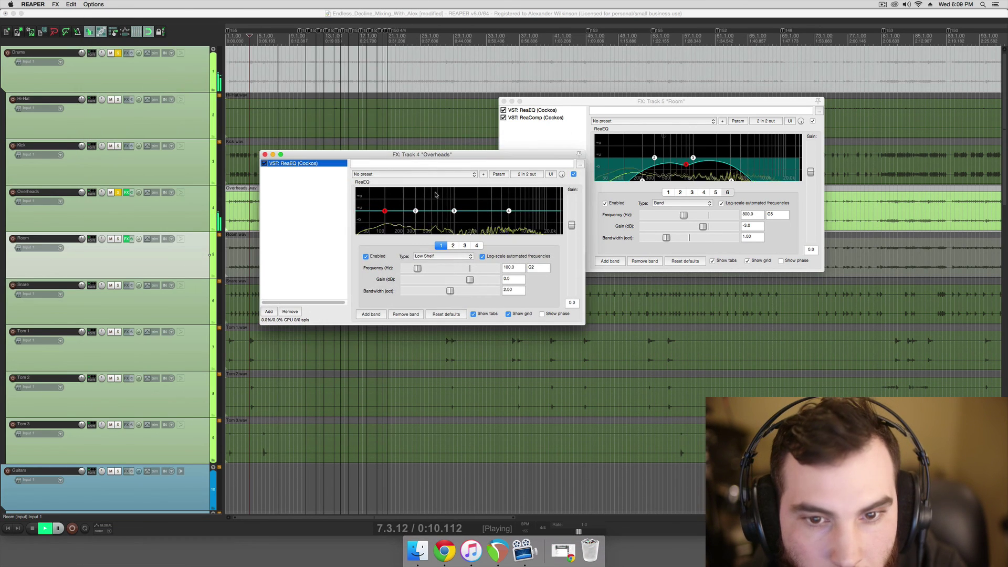
{"action": "left_click_drag", "start_coordinate": [454, 211], "coordinate": [427, 186]}
{"action": "left_click_drag", "start_coordinate": [496, 279], "coordinate": [468, 280]}
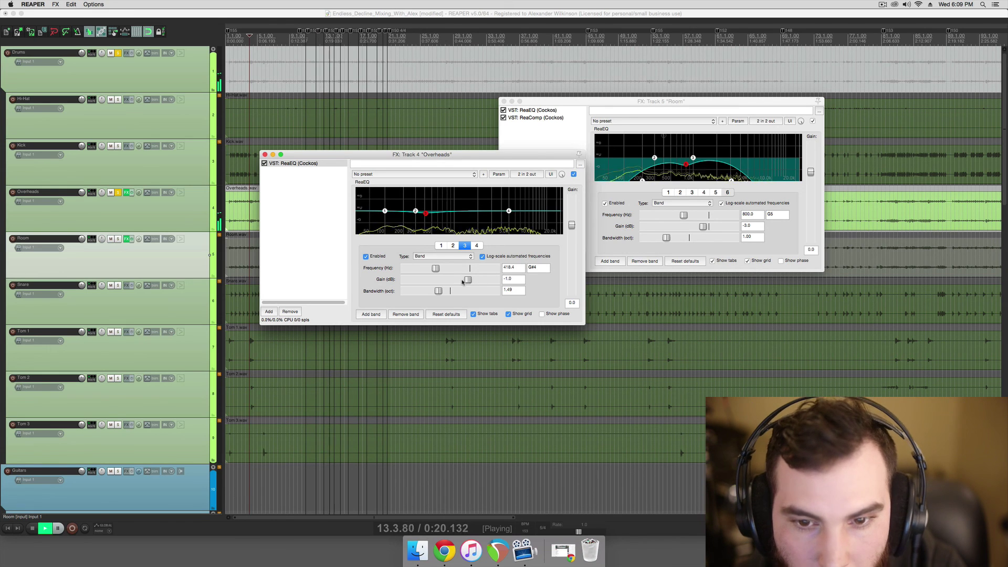
{"action": "key", "text": "space"}
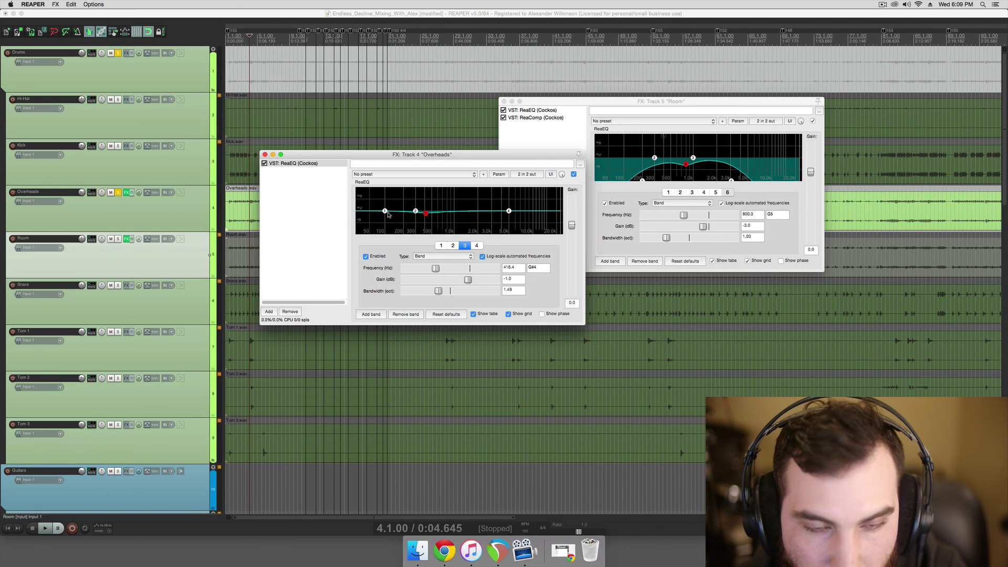
Move the Overheads FX window clear, play the Overheads from 3.1.00 and solo Room again to hear both
{"action": "left_click", "coordinate": [426, 166]}
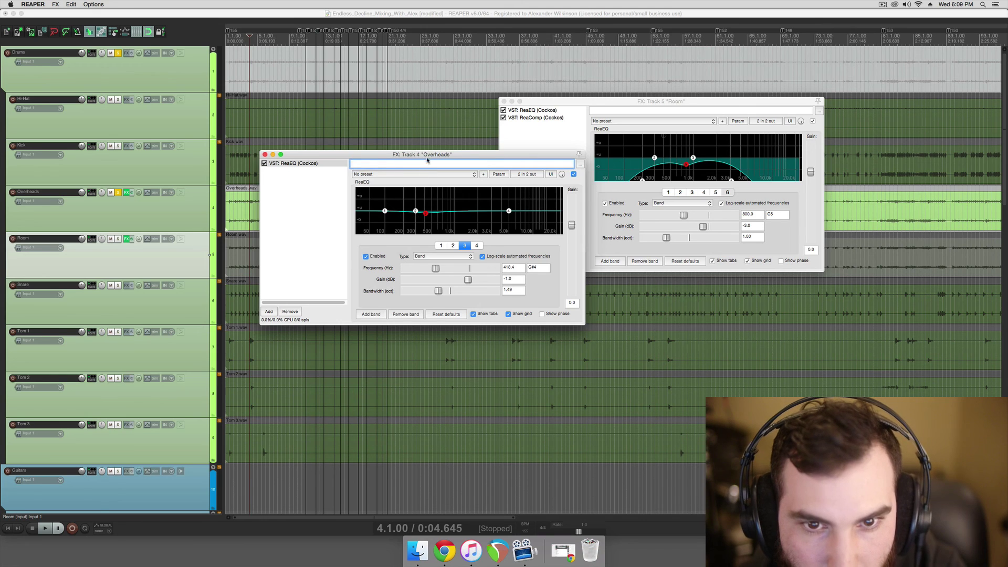
{"action": "left_click_drag", "start_coordinate": [427, 158], "coordinate": [421, 198]}
{"action": "left_click", "coordinate": [244, 207]}
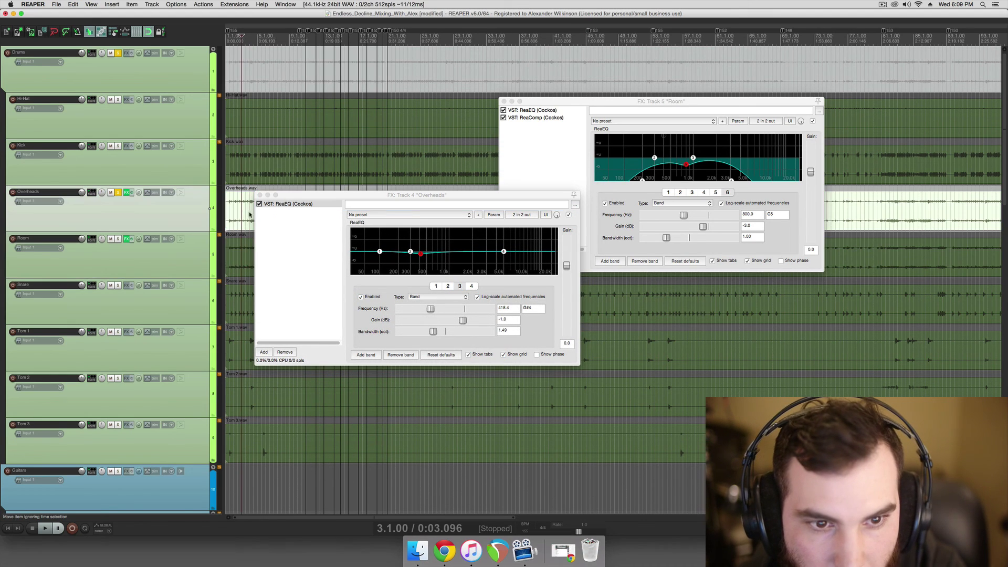
{"action": "key", "text": "space"}
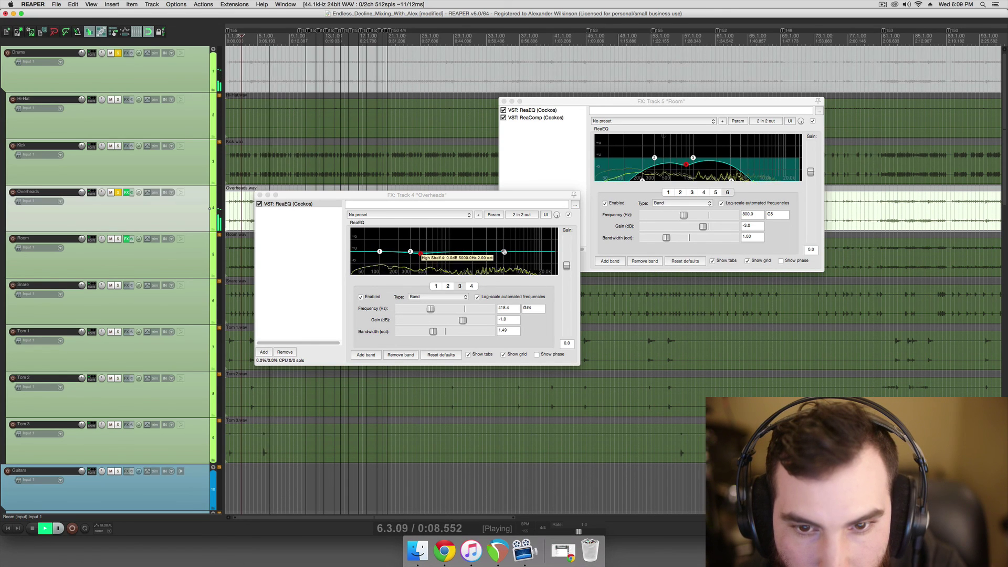
{"action": "left_click", "coordinate": [119, 239]}
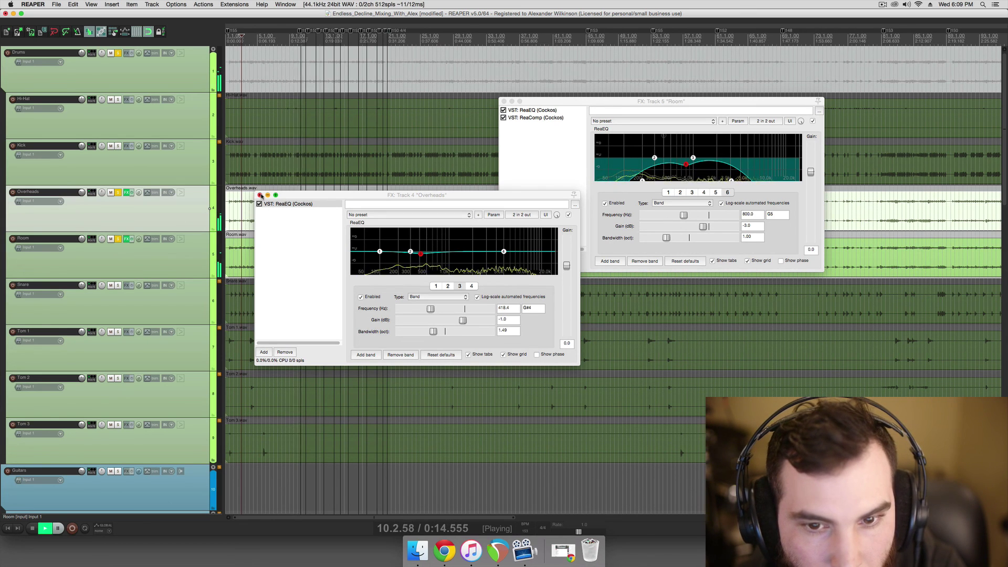
{"action": "key", "text": "space"}
Add a fifth band to the Overheads ReaEQ as a 3.8 dB boost at 2771.2 Hz with a 0.08 octave bandwidth
{"action": "left_click", "coordinate": [366, 355]}
{"action": "left_click_drag", "start_coordinate": [444, 252], "coordinate": [449, 247]}
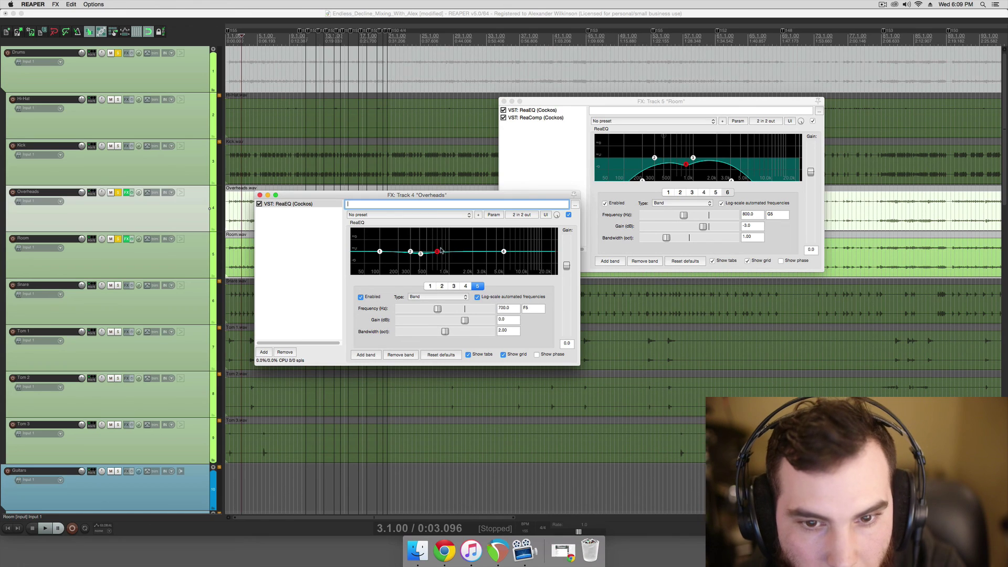
{"action": "scroll", "coordinate": [380, 257], "scroll_direction": "down", "scroll_amount": 5}
{"action": "left_click_drag", "start_coordinate": [380, 257], "coordinate": [477, 242]}
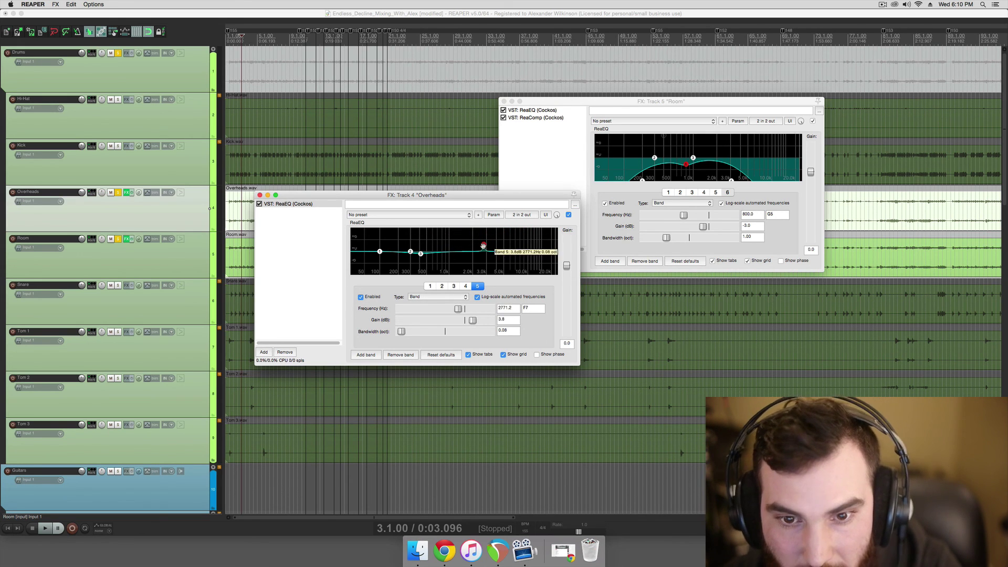
Sweep band 5 of the Overheads ReaEQ during playback and set it to -2.0 dB at 5989.6 Hz with a 0.06 octave bandwidth
{"action": "mouse_move", "coordinate": [488, 233]}
{"action": "left_mouse_down"}
{"action": "mouse_move", "coordinate": [476, 229]}
{"action": "mouse_move", "coordinate": [526, 225]}
{"action": "mouse_move", "coordinate": [502, 224]}
{"action": "left_mouse_up"}
{"action": "key", "text": "space"}
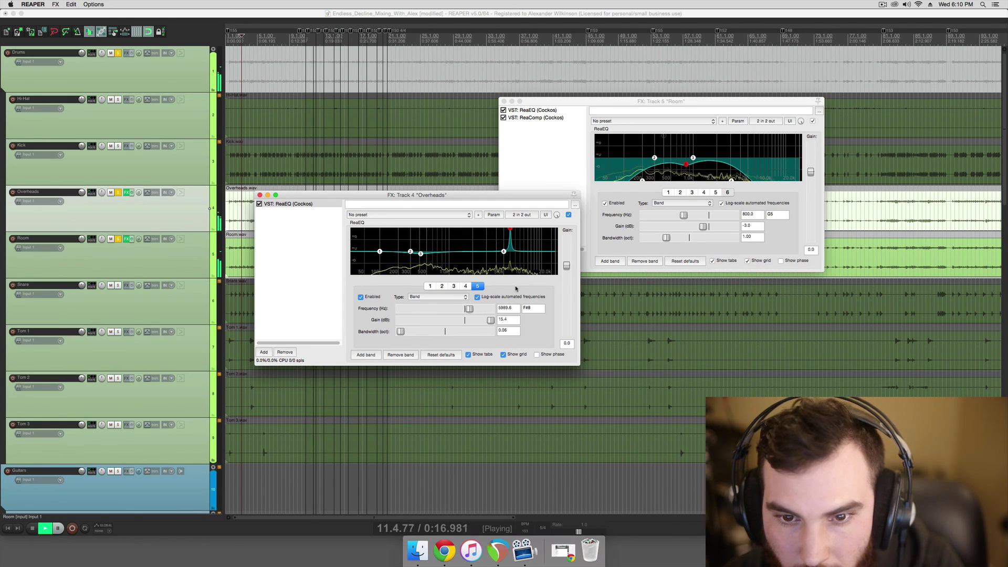
{"action": "key", "text": "space"}
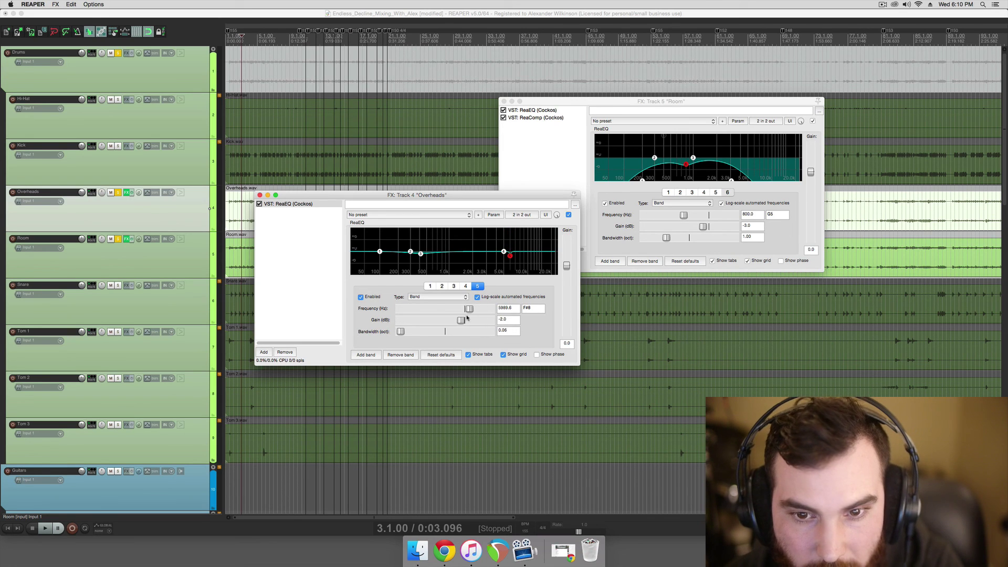
{"action": "key", "text": "space"}
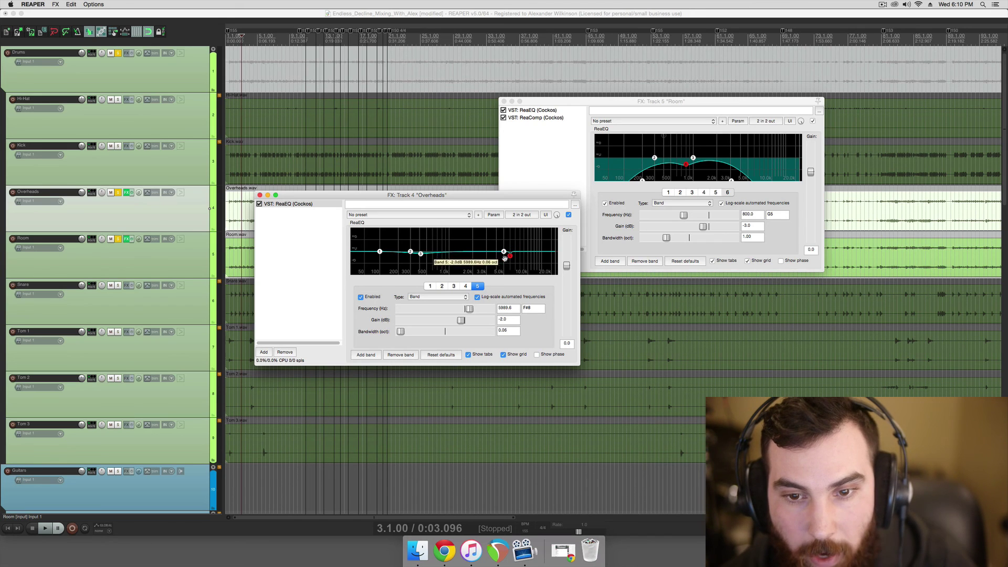
Add a sixth band to the Overheads ReaEQ, sweep it as a narrow boost around 2444 to 2807 Hz and disable it
{"action": "left_click", "coordinate": [369, 355]}
{"action": "left_click_drag", "start_coordinate": [442, 251], "coordinate": [383, 235]}
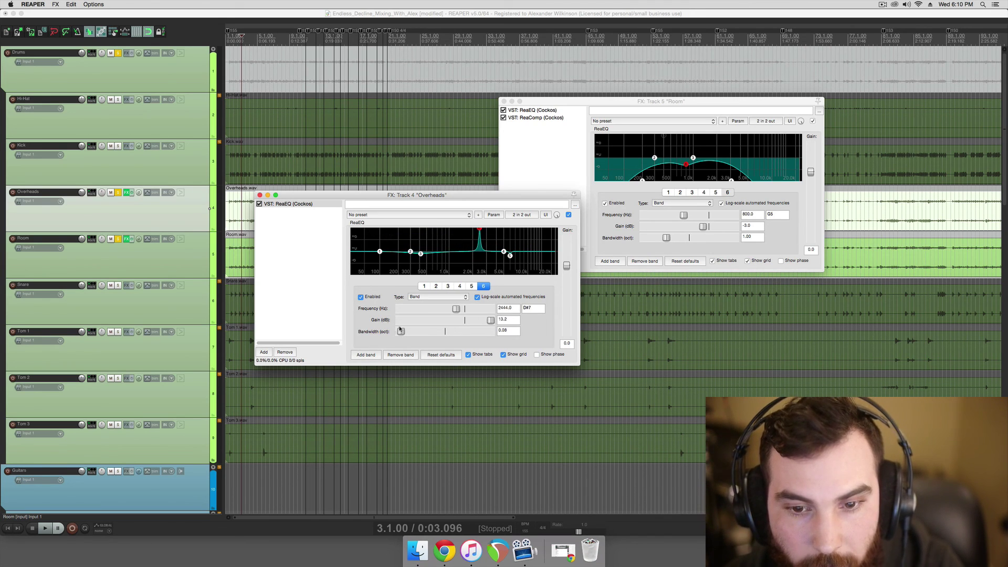
{"action": "left_click_drag", "start_coordinate": [483, 227], "coordinate": [484, 236]}
{"action": "double_click", "coordinate": [484, 236]}
{"action": "double_click", "coordinate": [483, 236]}
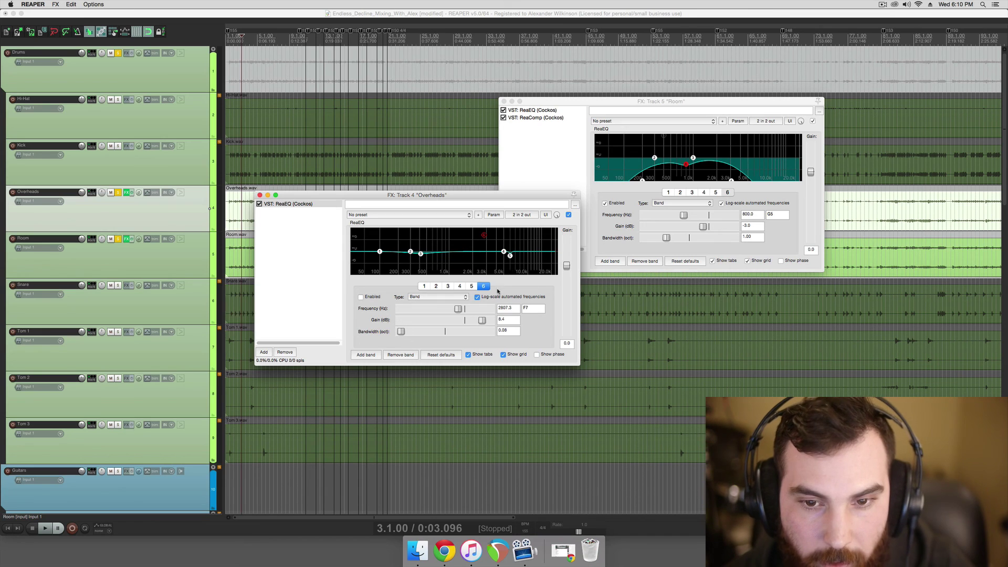
Reselect band 5 of the Overheads ReaEQ, fine-tune its gain and close the Overheads and Room FX windows
{"action": "left_click", "coordinate": [510, 255]}
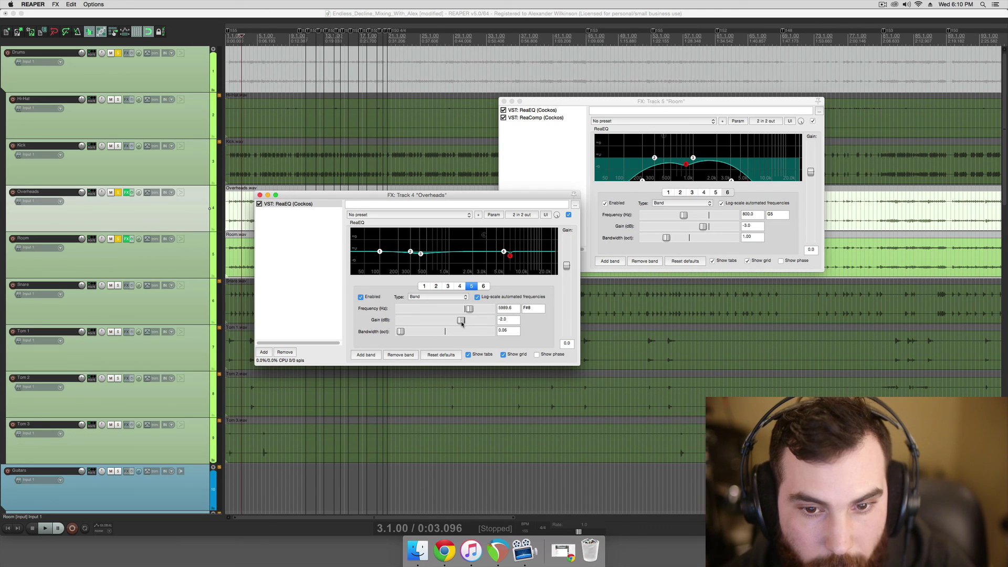
{"action": "mouse_move", "coordinate": [459, 322]}
{"action": "left_mouse_down"}
{"action": "mouse_move", "coordinate": [449, 323]}
{"action": "mouse_move", "coordinate": [460, 322]}
{"action": "left_mouse_up"}
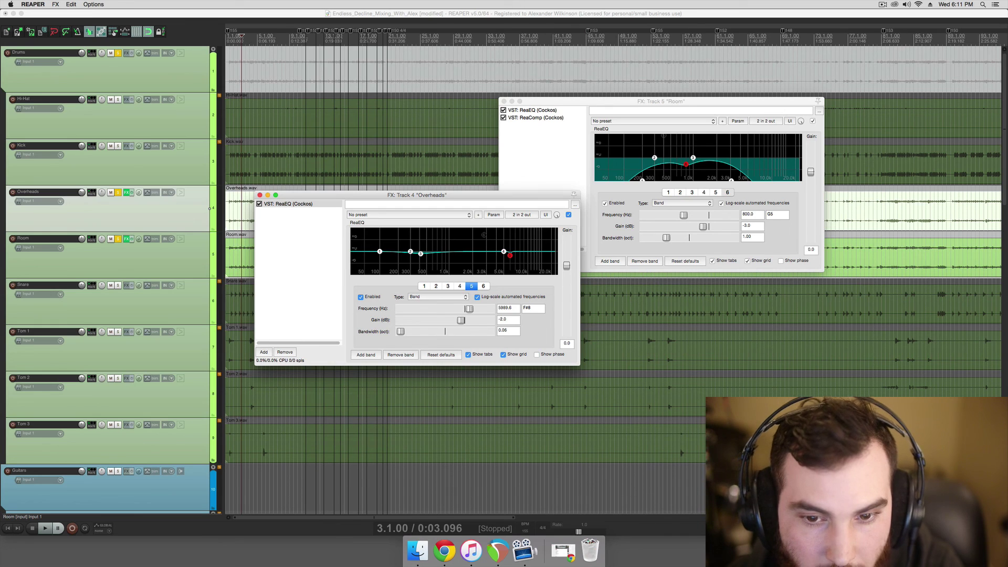
{"action": "left_click", "coordinate": [259, 196]}
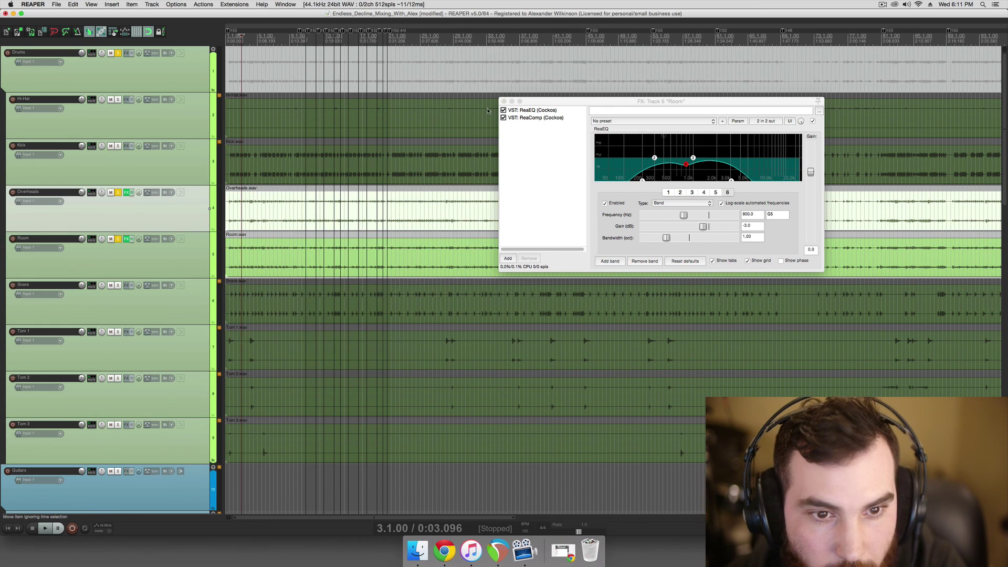
{"action": "left_click", "coordinate": [504, 102]}
Solo the Kick track alongside Overheads and Room and start playback from 9.3.00
{"action": "left_click", "coordinate": [140, 143]}
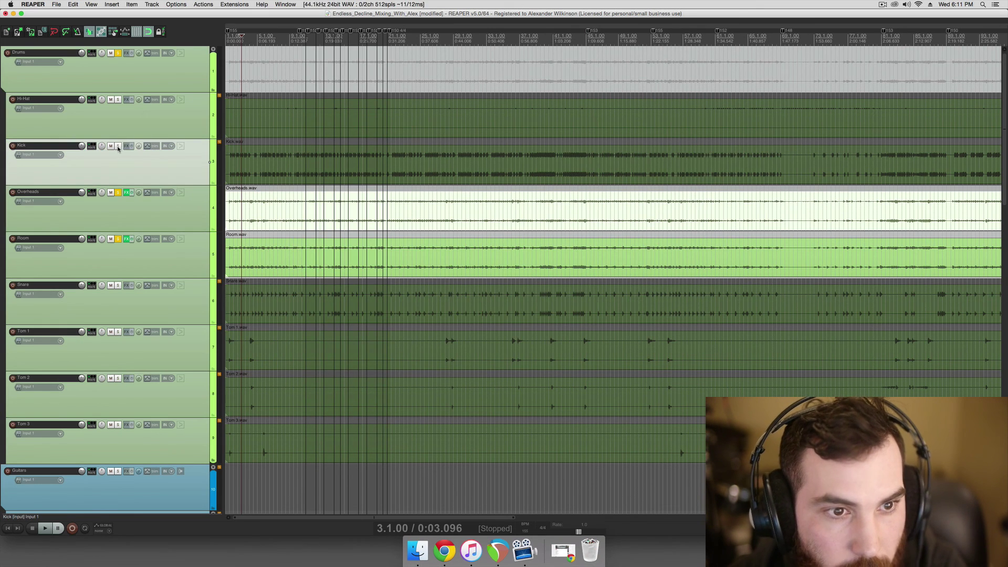
{"action": "left_click", "coordinate": [118, 146]}
{"action": "left_click", "coordinate": [294, 172]}
{"action": "key", "text": "space"}
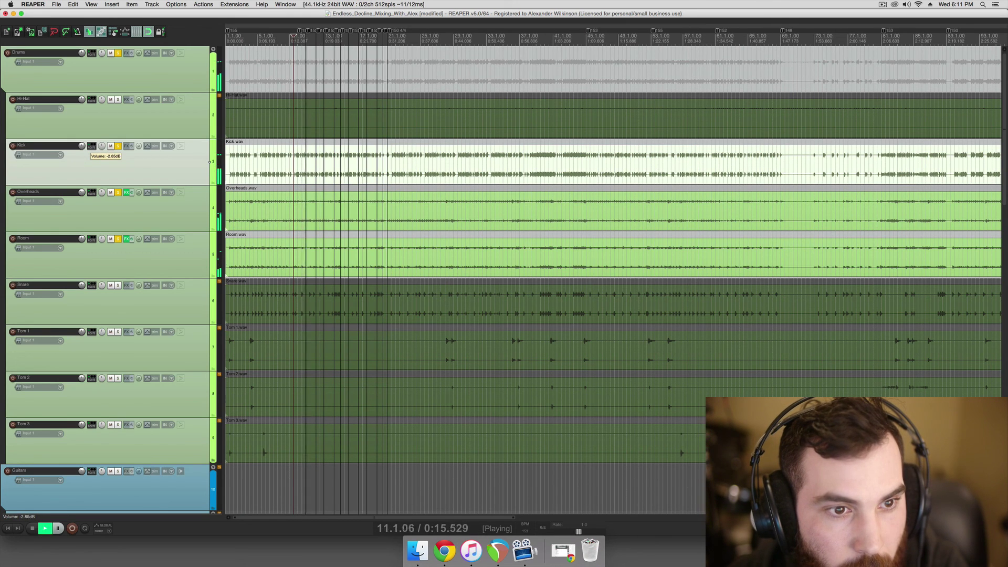
Unsolo Overheads and Room to hear Kick alone, and open and close the Kick FX chain without adding a plug-in
{"action": "left_click", "coordinate": [118, 192]}
{"action": "left_click", "coordinate": [118, 238]}
{"action": "left_click", "coordinate": [126, 146]}
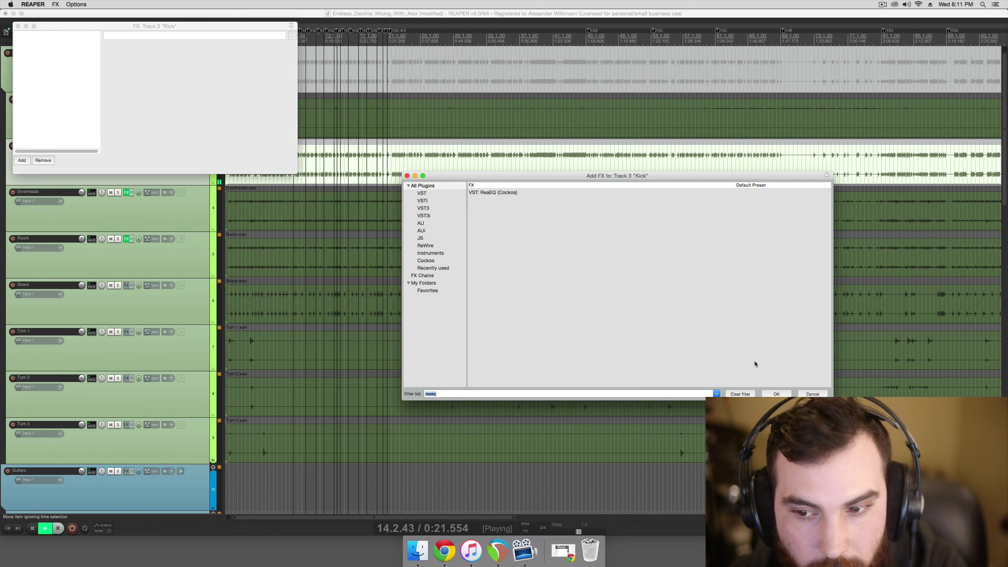
{"action": "key", "text": "Escape"}
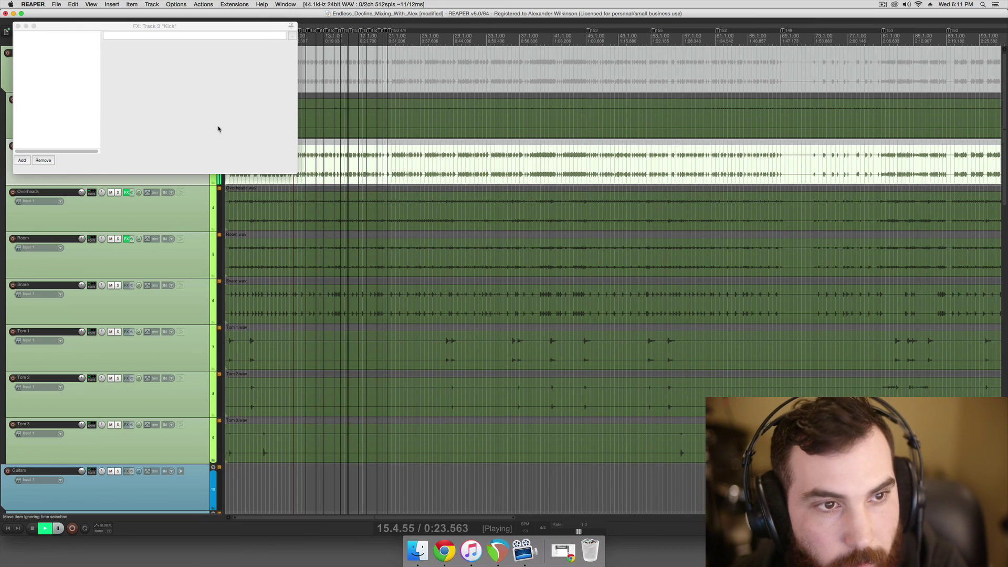
{"action": "left_click_drag", "start_coordinate": [86, 26], "coordinate": [386, 167]}
{"action": "left_click", "coordinate": [318, 166]}
{"action": "key", "text": "space"}
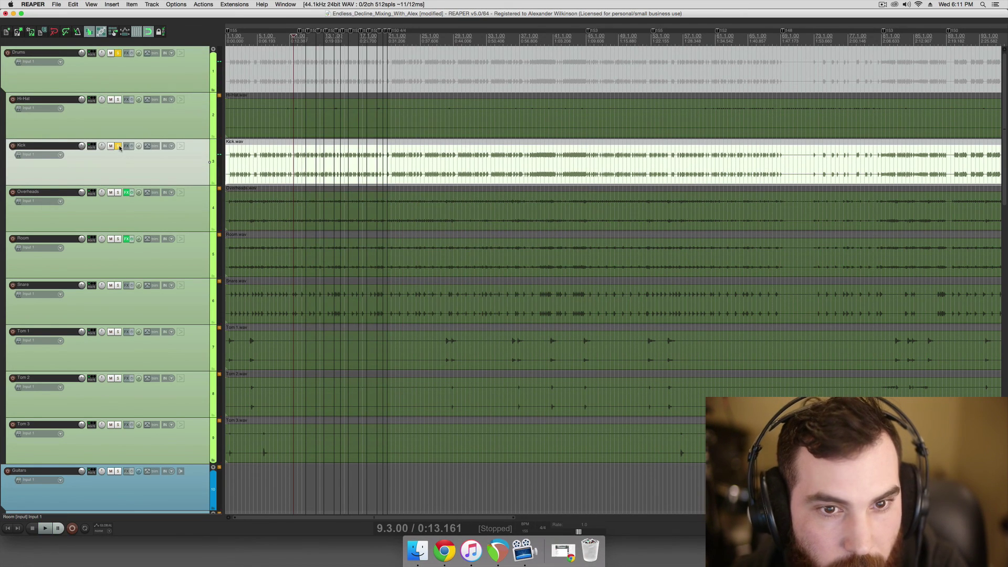
Switch the solo from Kick to Hi-Hat and play the Hi-Hat track from 8.3.00
{"action": "left_click", "coordinate": [118, 146]}
{"action": "left_click", "coordinate": [134, 130]}
{"action": "left_click", "coordinate": [118, 99]}
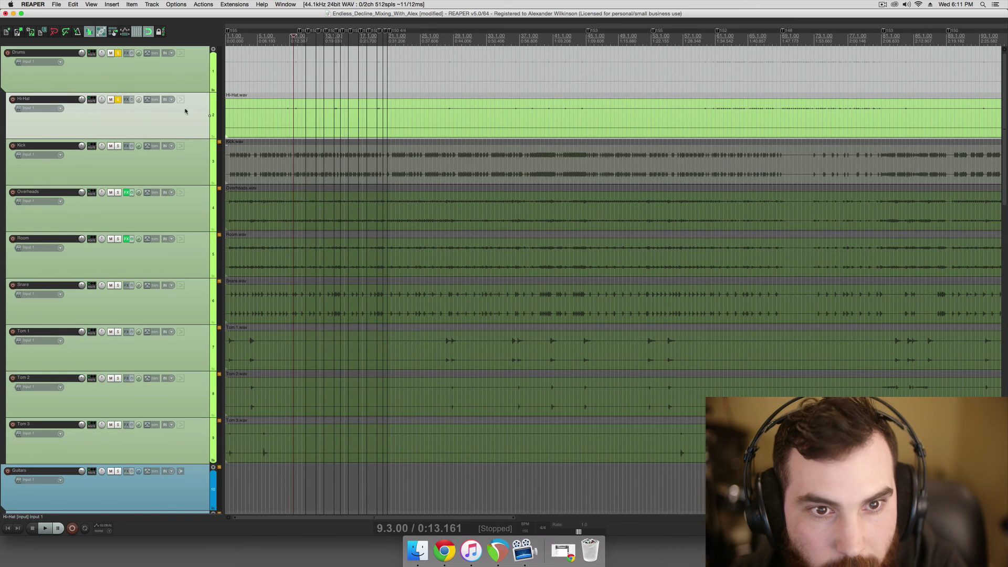
{"action": "left_click", "coordinate": [283, 124]}
{"action": "left_click", "coordinate": [286, 124]}
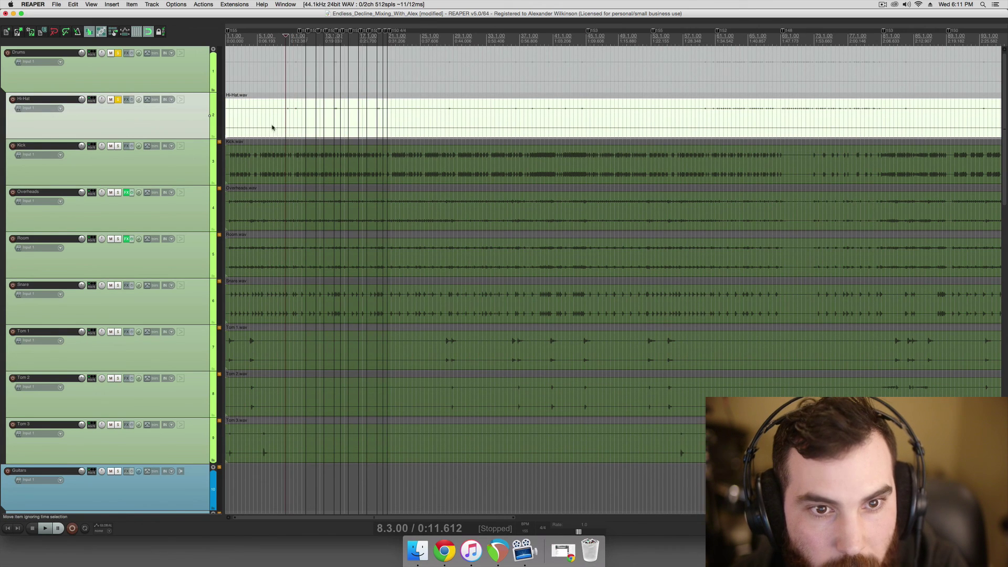
{"action": "key", "text": "space"}
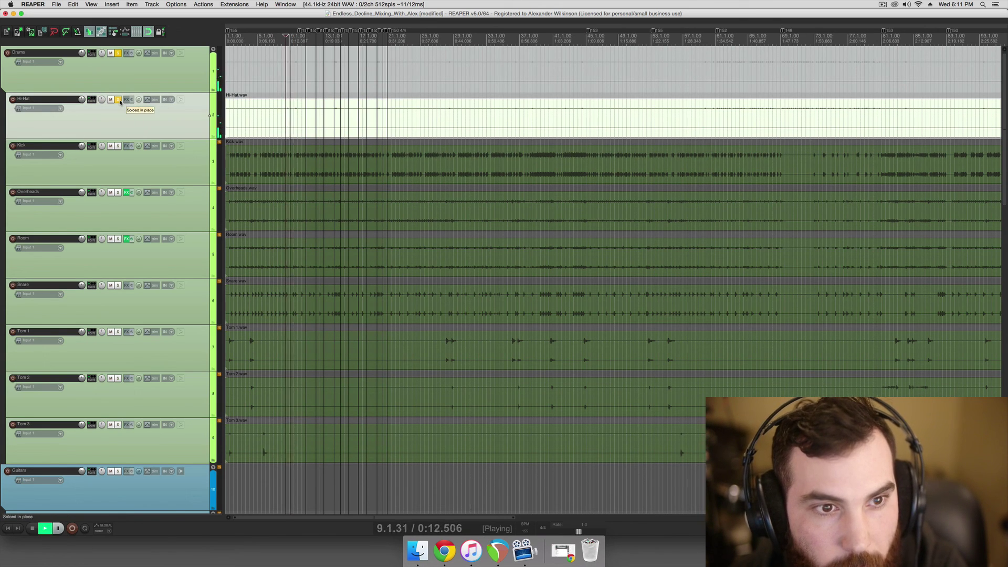
Add ReaEQ to the Hi-Hat track and move its FX window clear of the track controls
{"action": "left_click", "coordinate": [126, 99]}
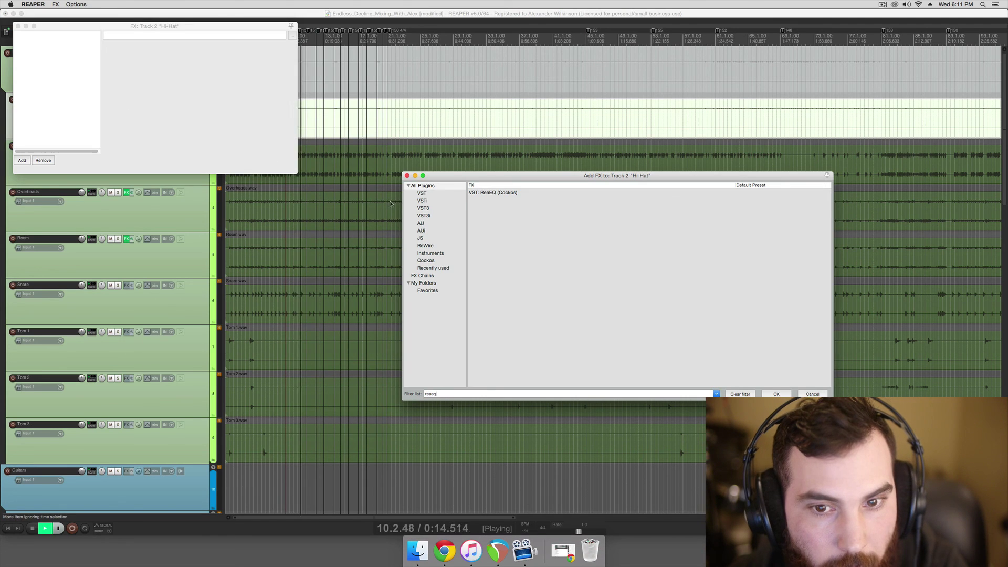
{"action": "double_click", "coordinate": [493, 192]}
{"action": "left_click_drag", "start_coordinate": [181, 26], "coordinate": [381, 158]}
{"action": "left_click", "coordinate": [136, 248]}
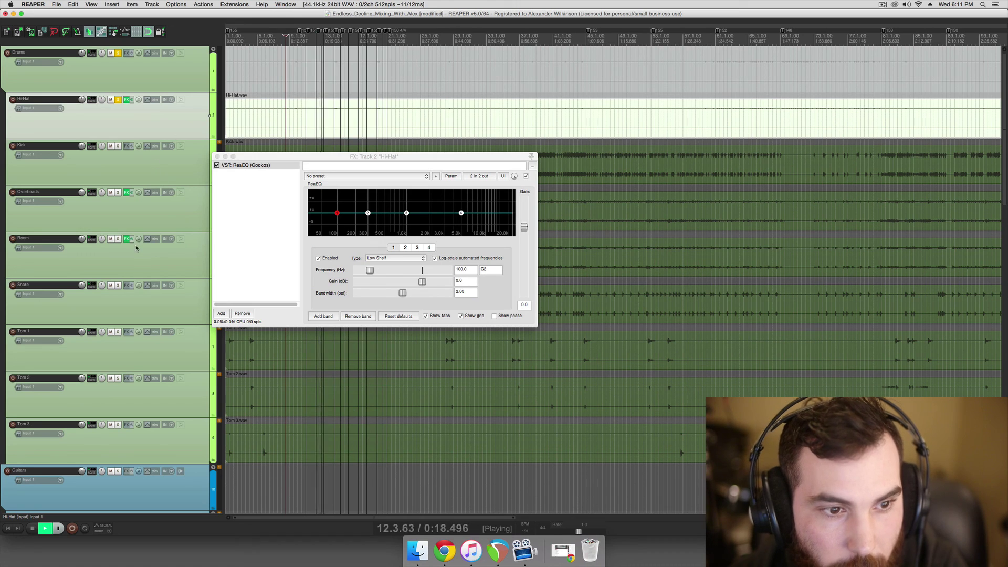
Solo Overheads and Room alongside Hi-Hat, stop playback and place the edit cursor at 8.3.00
{"action": "left_click", "coordinate": [118, 193]}
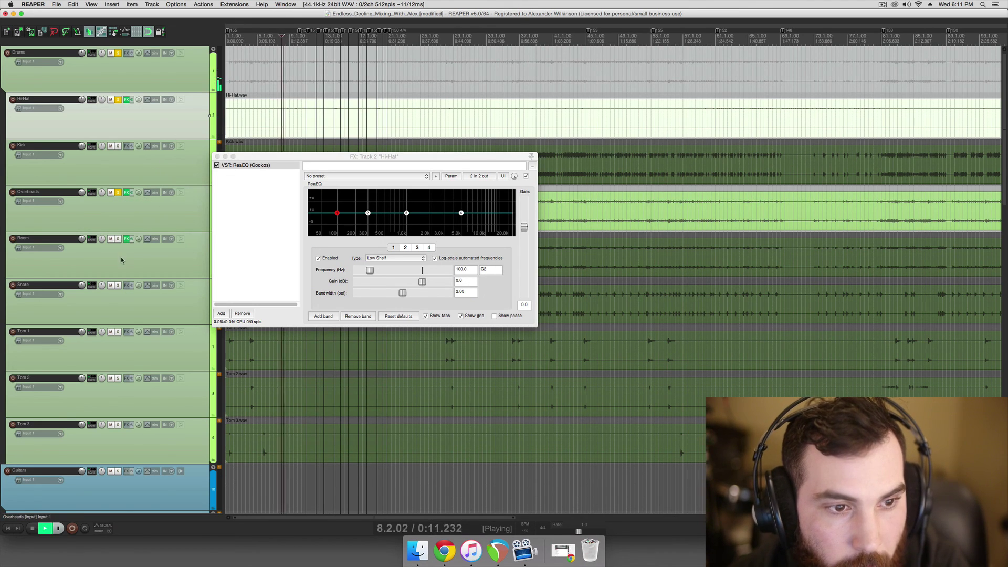
{"action": "left_click", "coordinate": [121, 260]}
{"action": "left_click", "coordinate": [119, 238]}
{"action": "key", "text": "space"}
{"action": "left_click", "coordinate": [281, 124]}
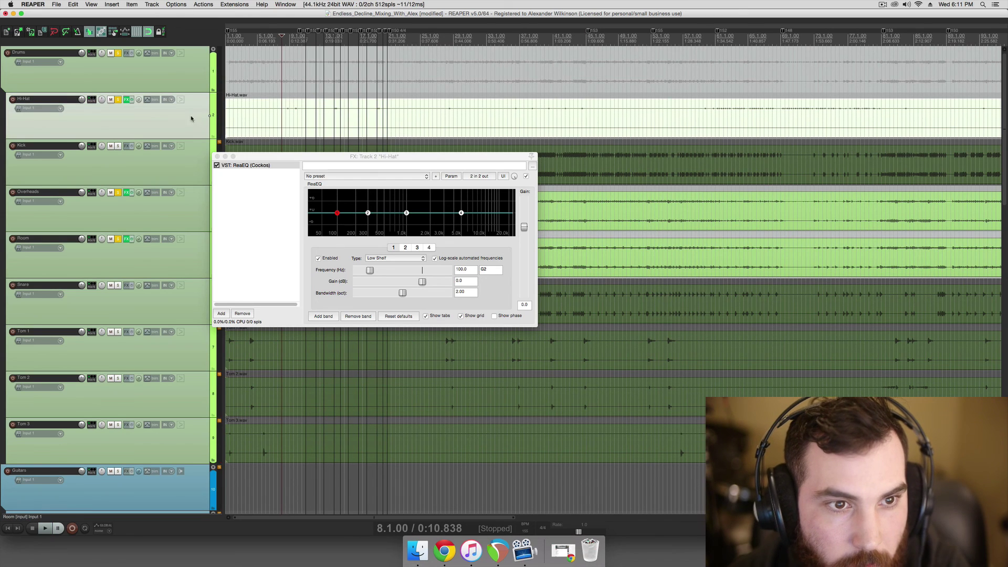
{"action": "mouse_move", "coordinate": [82, 100]}
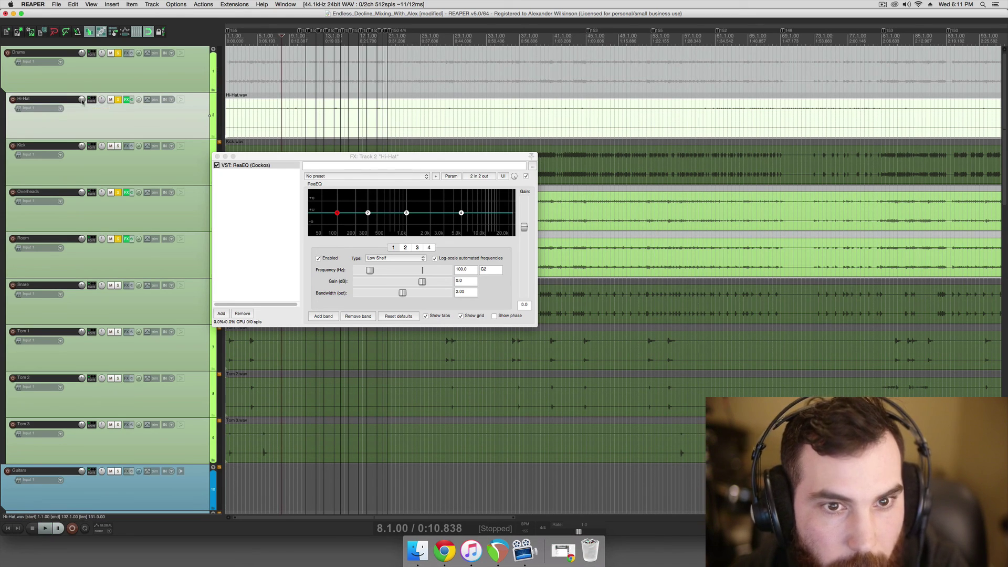
{"action": "left_click", "coordinate": [286, 118]}
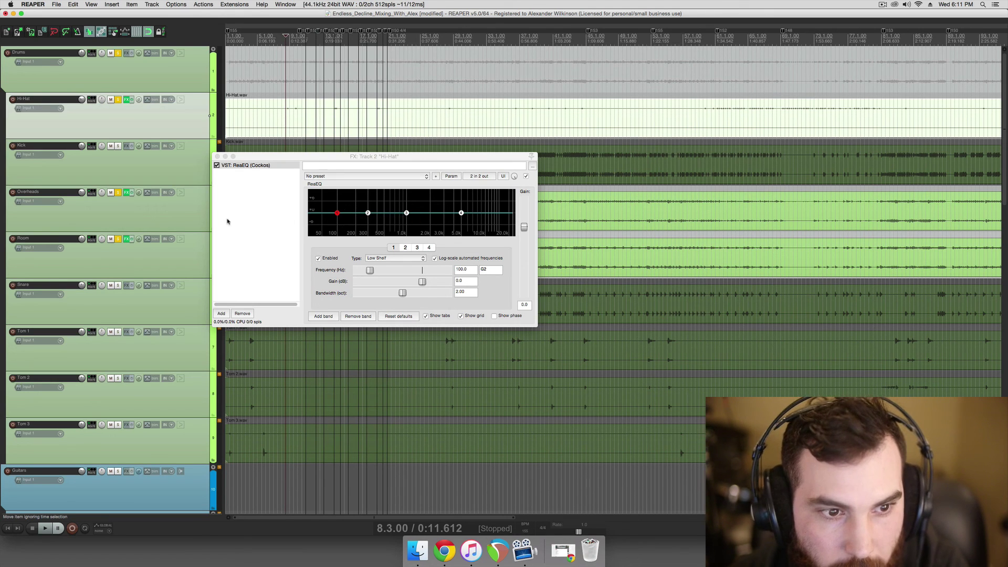
Add a seventh band to the Overheads ReaEQ as a high pass at 779.0 Hz with a 2.00 octave bandwidth
{"action": "left_click", "coordinate": [193, 216]}
{"action": "left_click", "coordinate": [127, 192]}
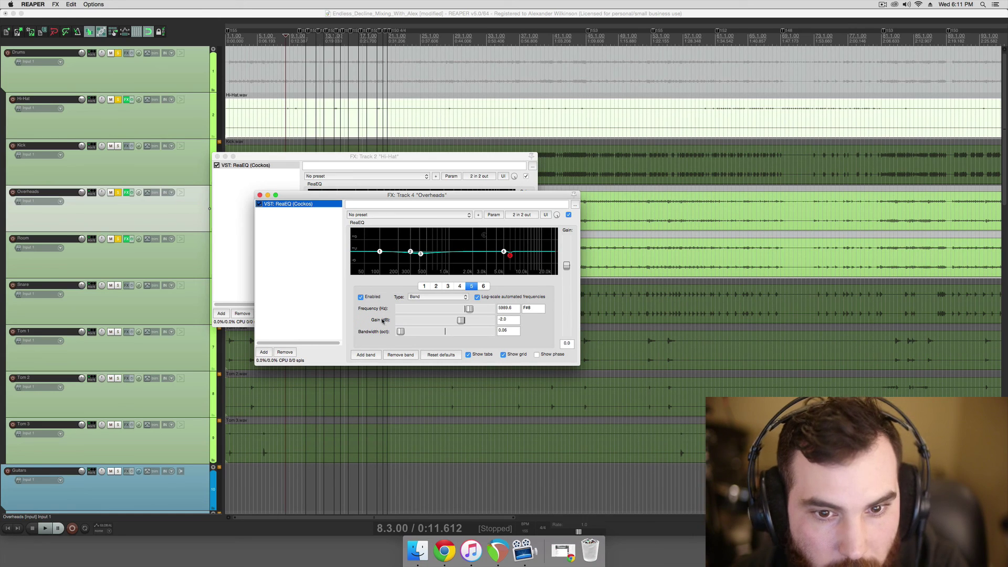
{"action": "left_click", "coordinate": [366, 355]}
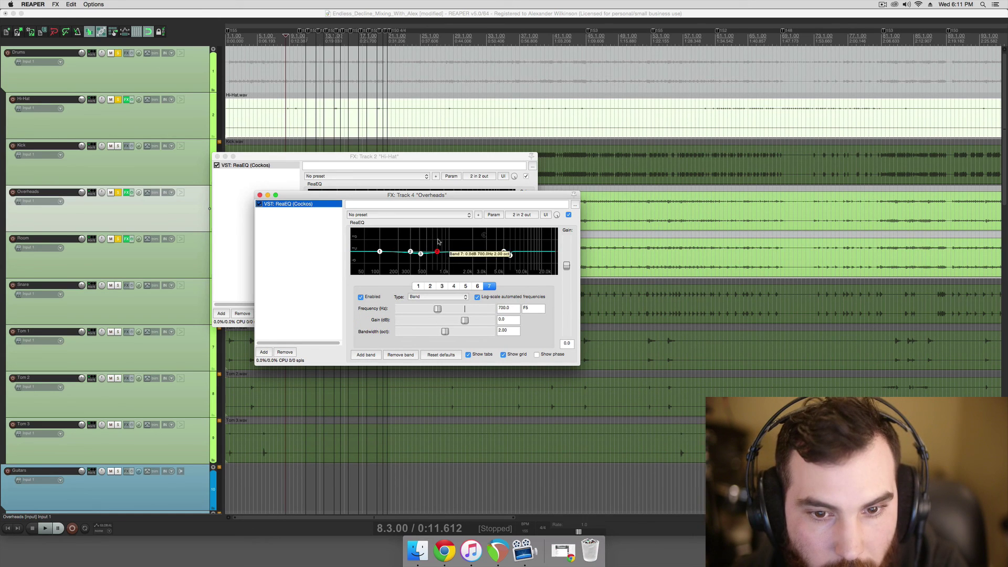
{"action": "left_click", "coordinate": [451, 297]}
{"action": "left_click", "coordinate": [443, 309]}
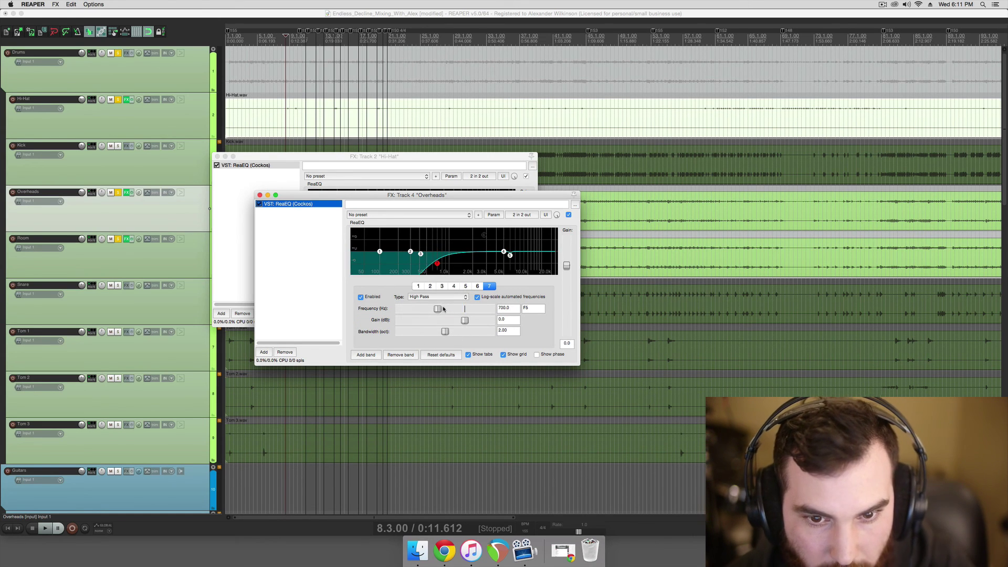
{"action": "left_click_drag", "start_coordinate": [443, 310], "coordinate": [437, 308]}
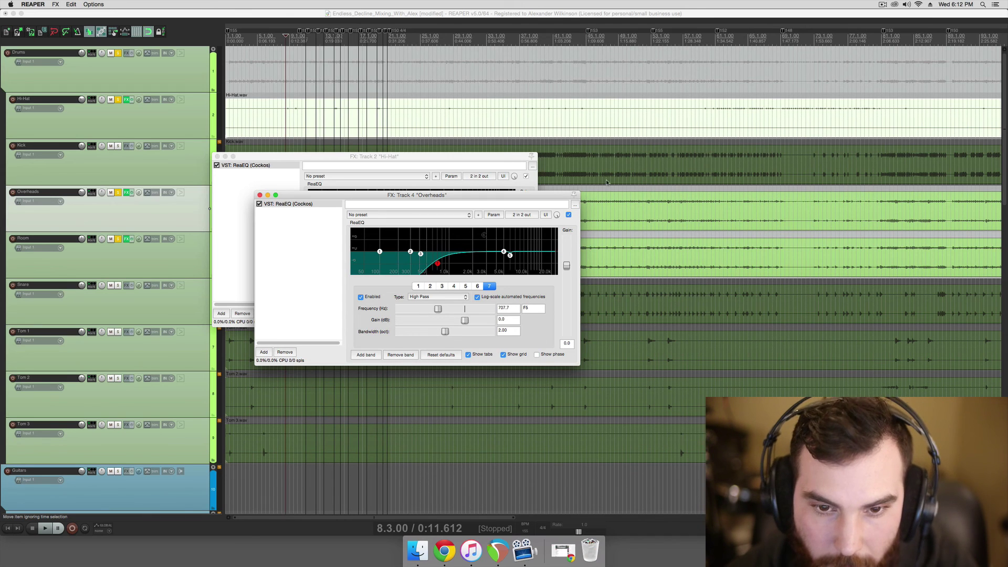
{"action": "left_click_drag", "start_coordinate": [443, 267], "coordinate": [445, 266]}
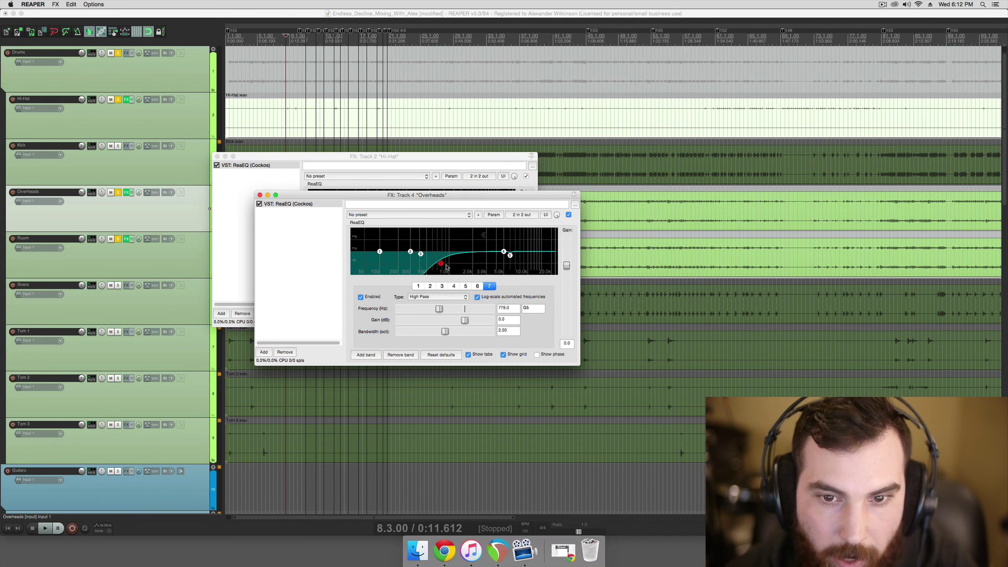
Unsolo Room and Hi-Hat, play Overheads alone and set its high-pass band to 769.7 Hz
{"action": "left_click", "coordinate": [119, 239]}
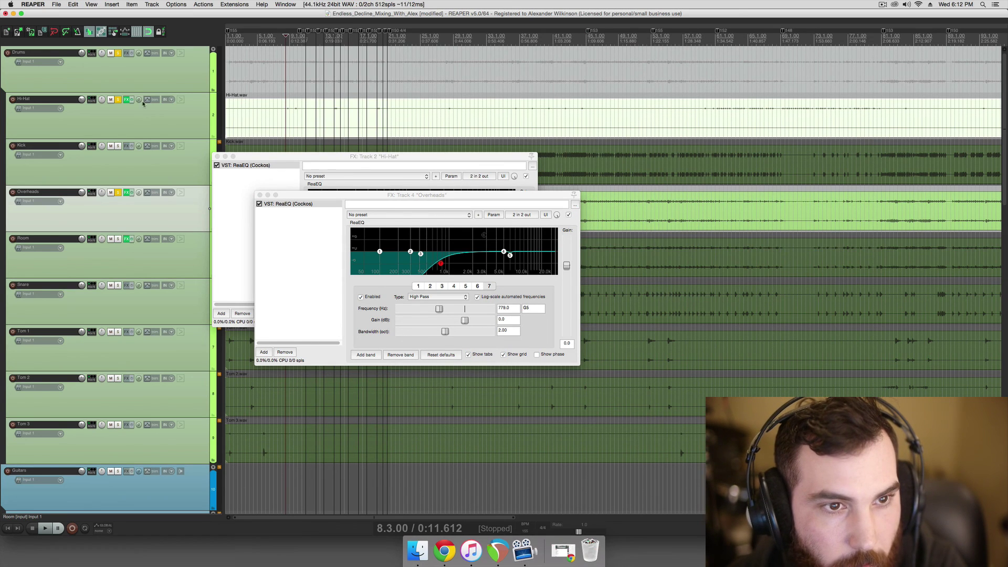
{"action": "left_click", "coordinate": [118, 98]}
{"action": "key", "text": "space"}
{"action": "left_click_drag", "start_coordinate": [441, 263], "coordinate": [440, 264]}
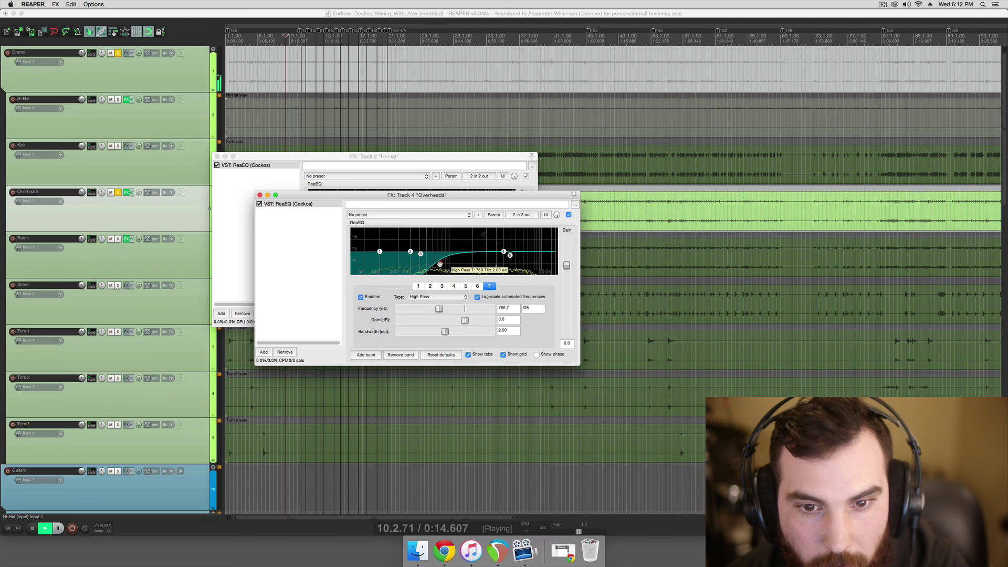
Disable the Overheads high-pass band, replay the track from 8.3.00 to compare, and close the Overheads and Hi-Hat FX windows
{"action": "right_click", "coordinate": [440, 264]}
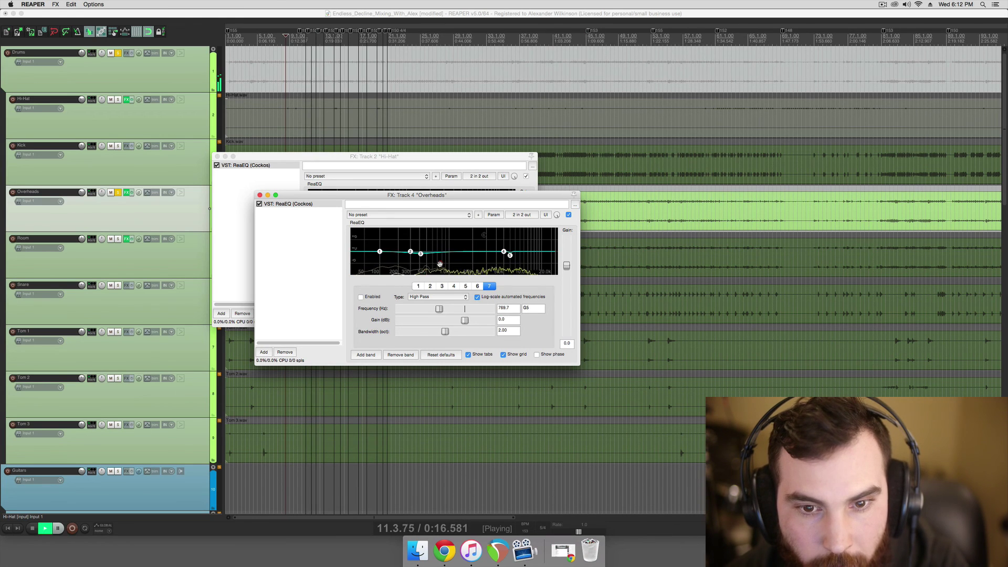
{"action": "key", "text": "space"}
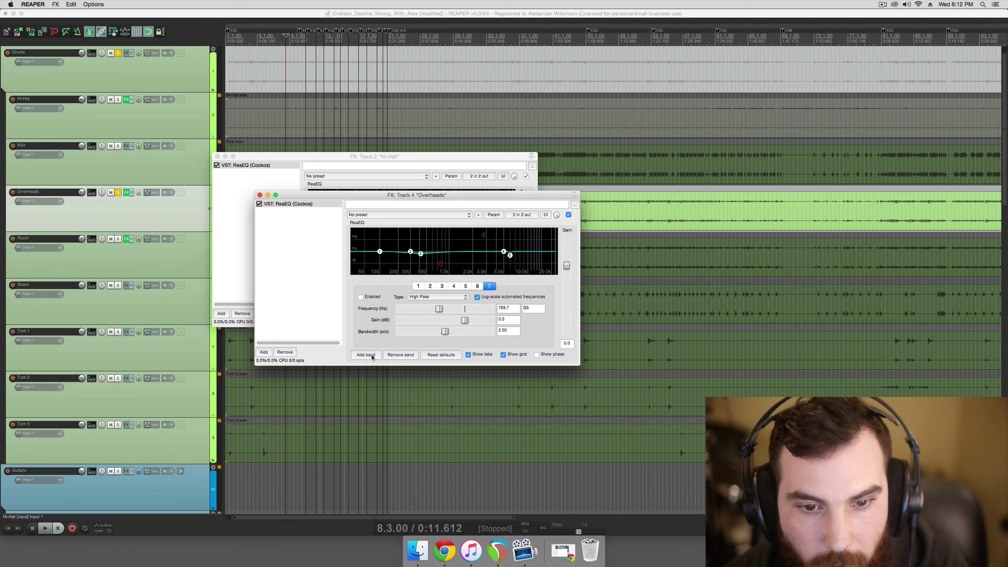
{"action": "key", "text": "space"}
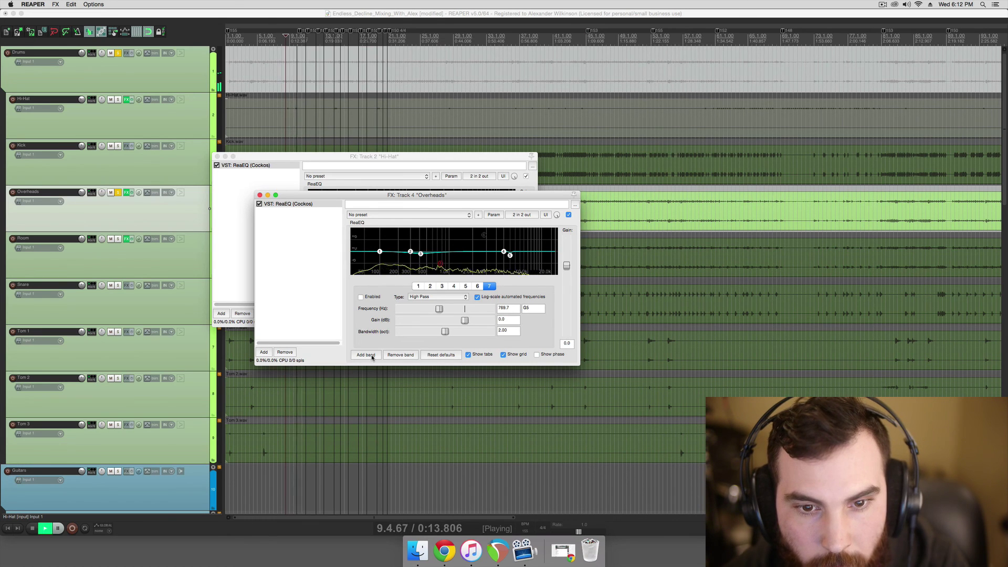
{"action": "key", "text": "space"}
{"action": "left_click", "coordinate": [260, 195]}
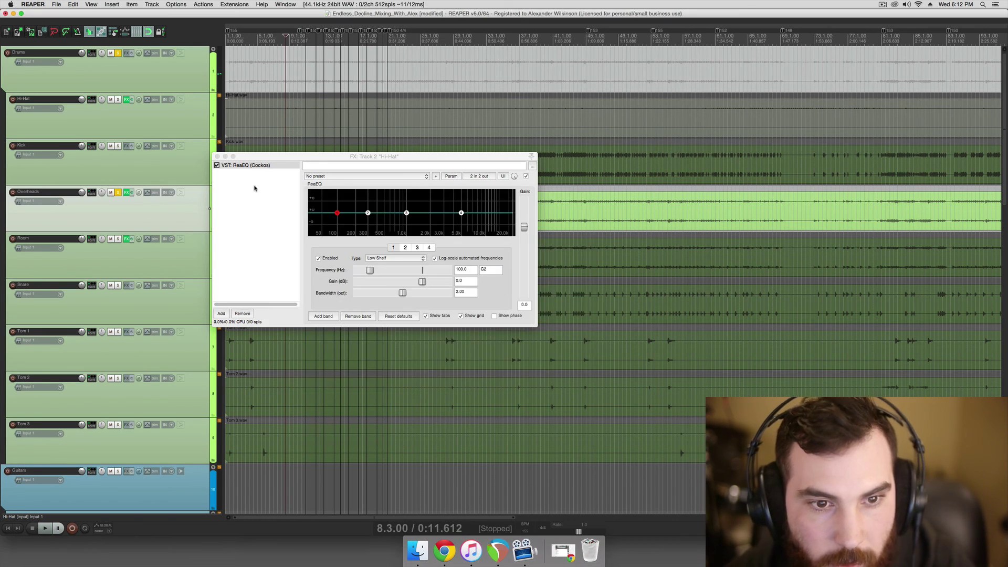
{"action": "left_click", "coordinate": [216, 157]}
Solo Kick alongside Overheads and place the edit cursor at 9.1.00
{"action": "left_click", "coordinate": [194, 167]}
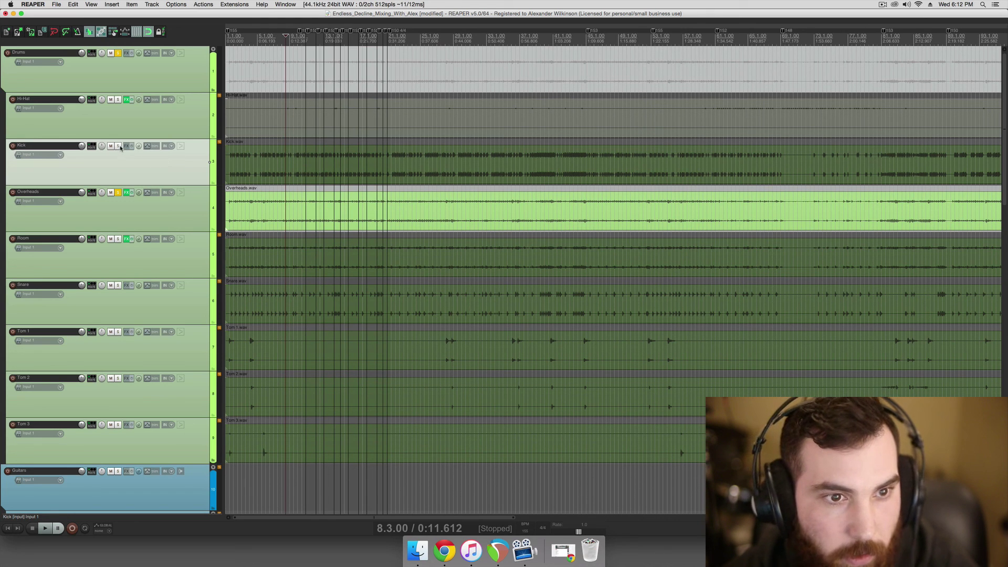
{"action": "left_click", "coordinate": [302, 178]}
{"action": "scroll", "coordinate": [302, 181], "scroll_direction": "up", "scroll_amount": 1}
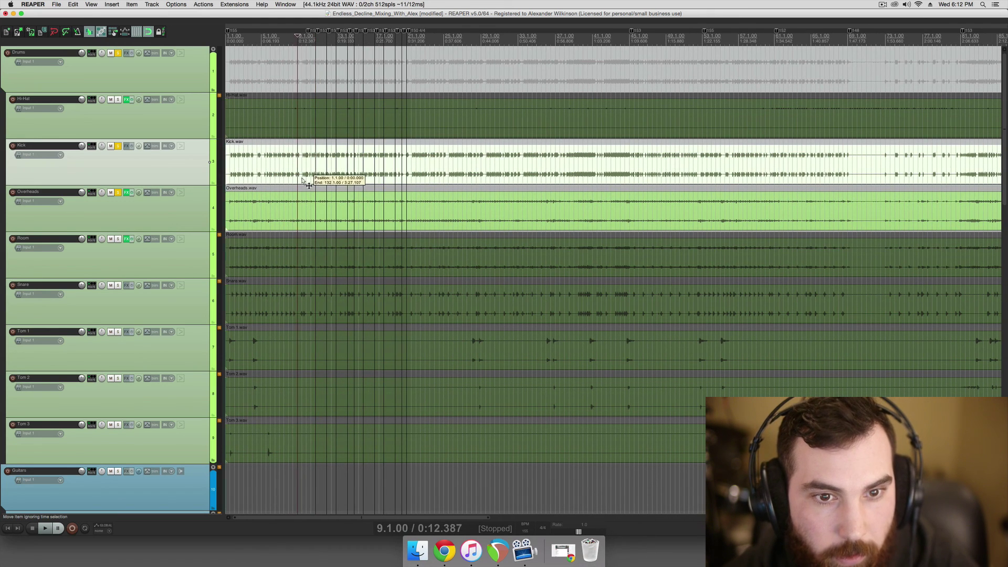
Play Kick and Overheads in solo from 9.1.00, solo Hi-Hat alongside them and replay from 9.3.00
{"action": "left_click", "coordinate": [302, 180]}
{"action": "key", "text": "space"}
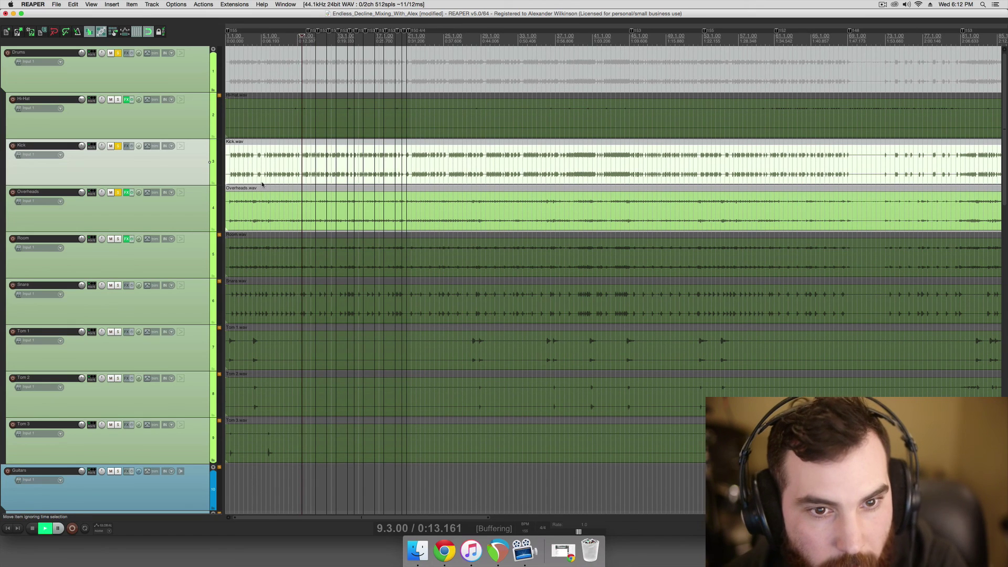
{"action": "key", "text": "space"}
{"action": "left_click", "coordinate": [147, 123]}
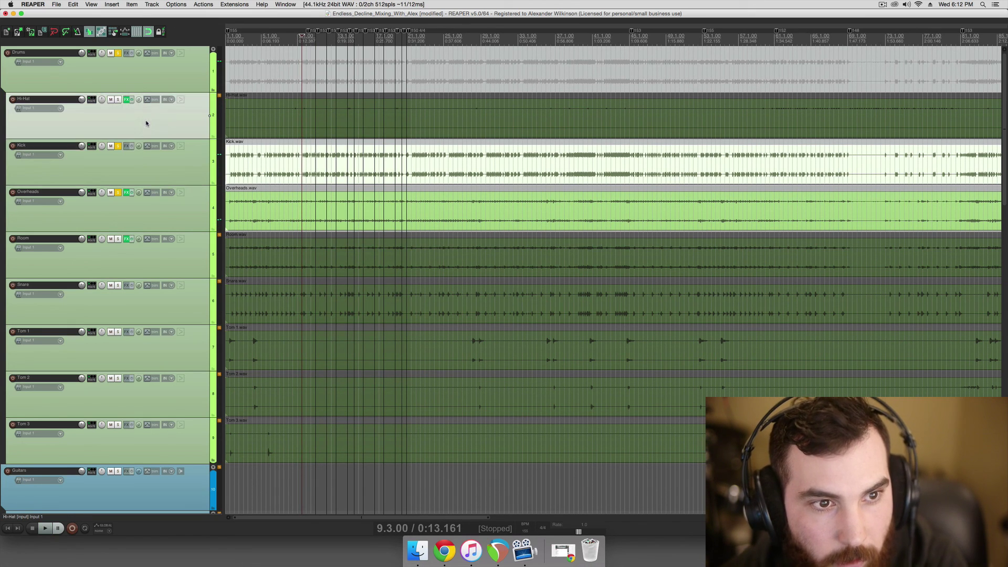
{"action": "key", "text": "space"}
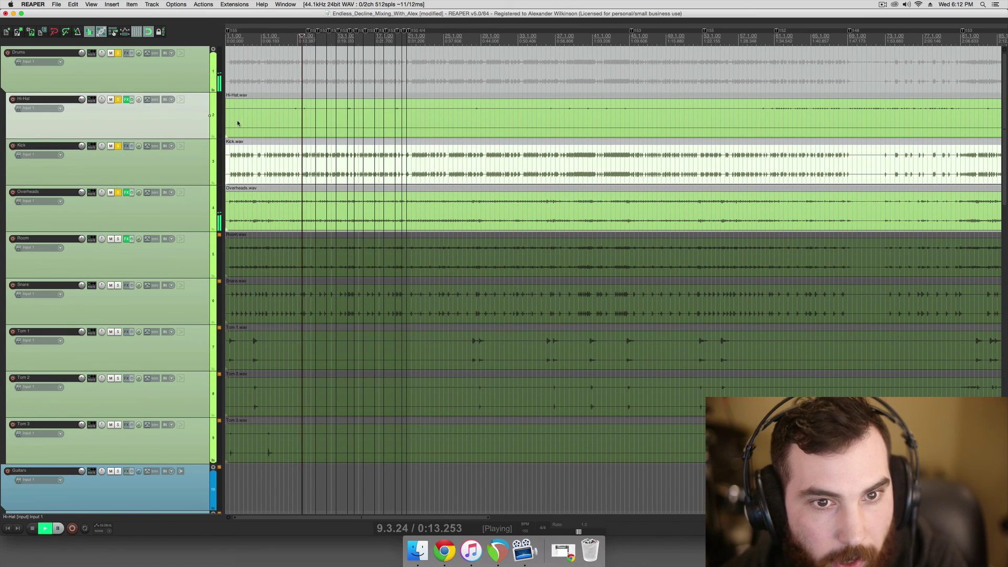
Set the Hi-Hat ReaEQ low shelf to 514.8 Hz with -inf gain during playback, and place the edit cursor at 14.1.00
{"action": "left_click", "coordinate": [126, 99]}
{"action": "left_click_drag", "start_coordinate": [337, 213], "coordinate": [384, 248]}
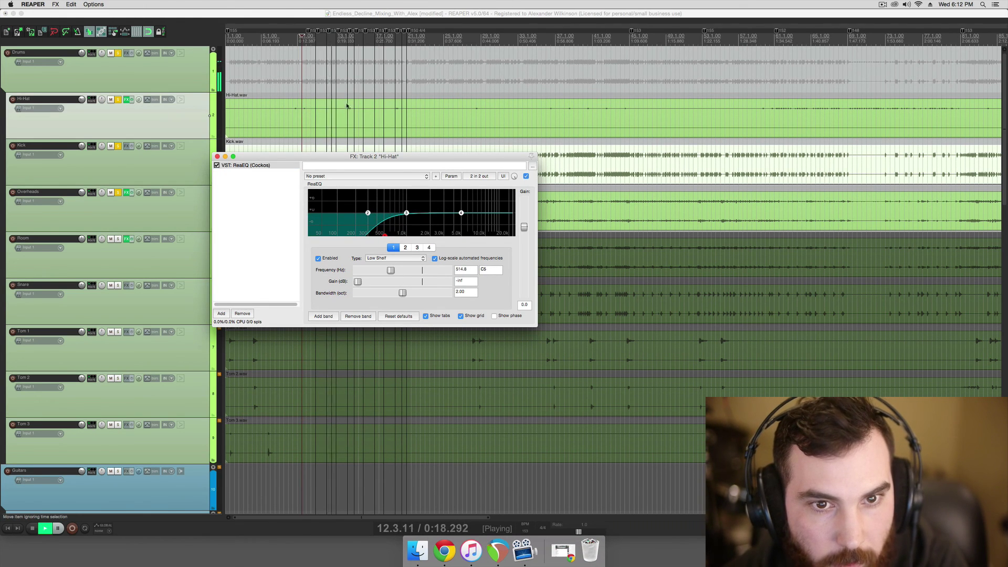
{"action": "left_click", "coordinate": [348, 36]}
{"action": "key", "text": "space"}
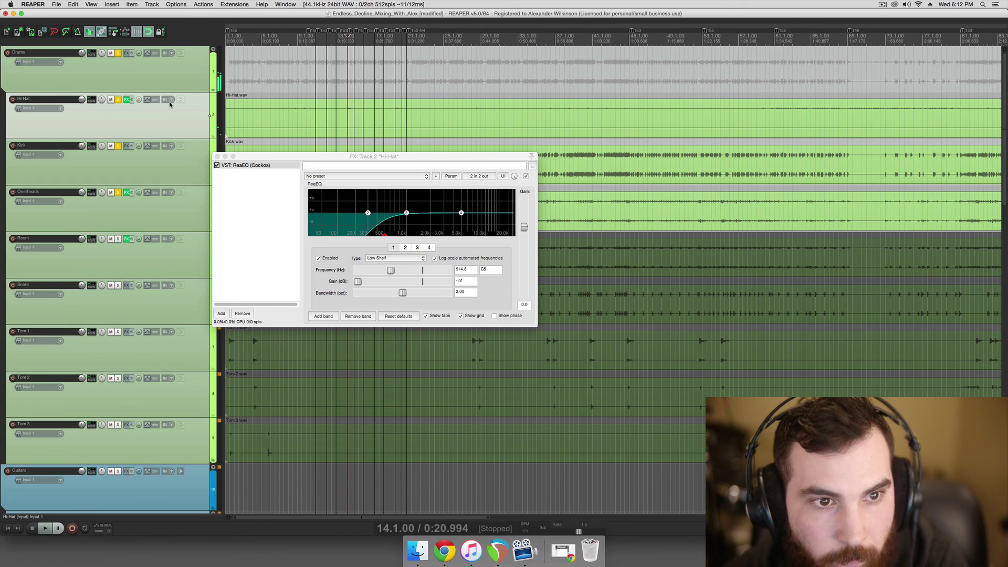
Replay the soloed Hi-Hat, Kick and Overheads from 14.1.00 and adjust the Hi-Hat volume to about -12.2 dB
{"action": "key", "text": "space"}
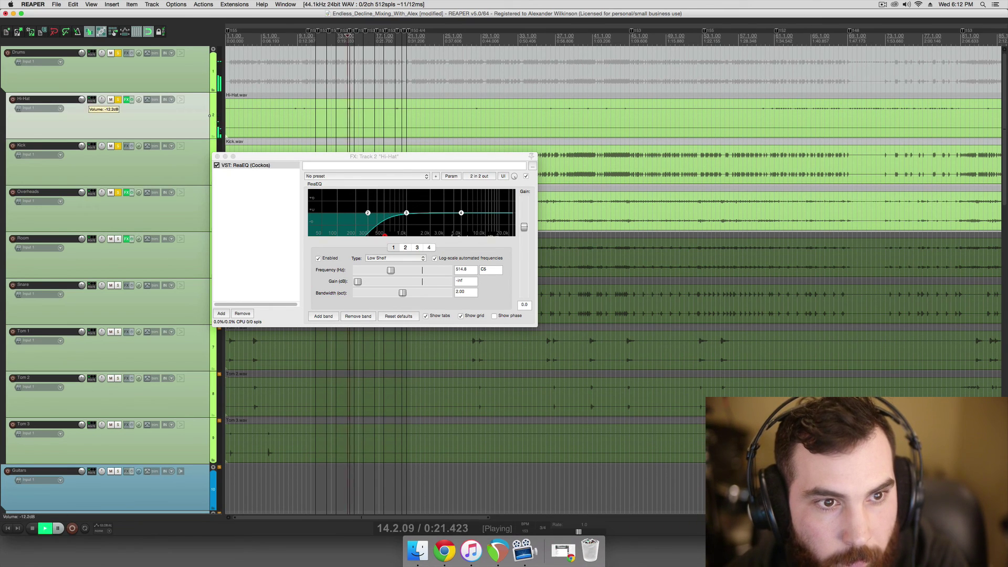
{"action": "key", "text": "space"}
{"action": "key", "text": "space"}
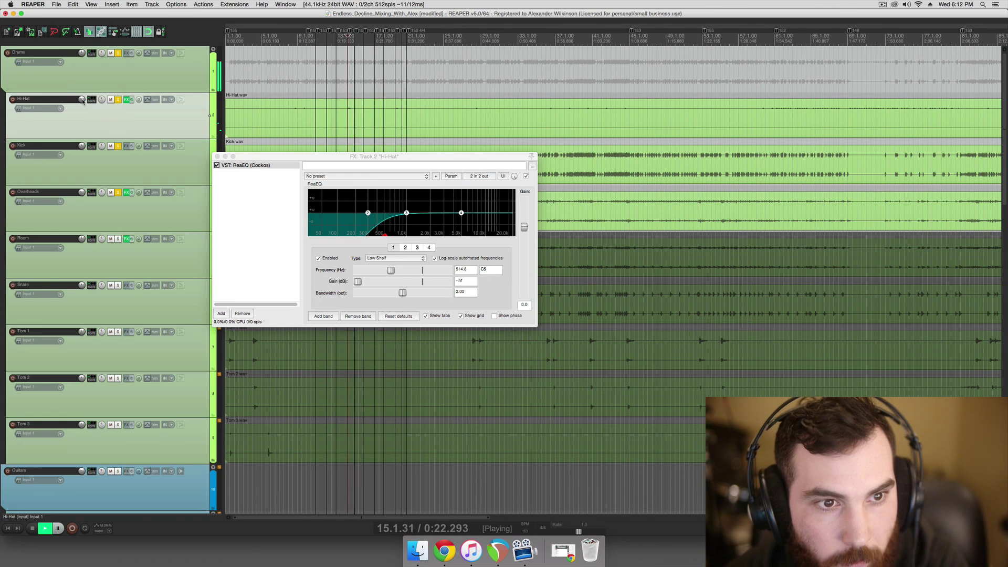
Stop playback, close the Hi-Hat FX window and clear all track solos
{"action": "key", "text": "space"}
{"action": "left_click", "coordinate": [217, 157]}
{"action": "left_click", "coordinate": [118, 99]}
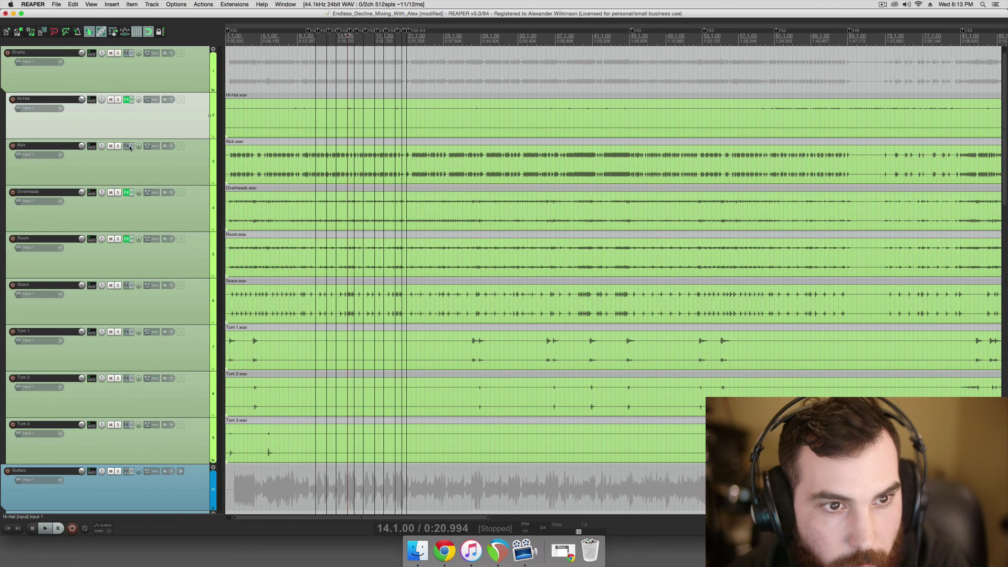
Place the edit cursor at 10.1.00 on Snare and play the track in solo
{"action": "left_click", "coordinate": [186, 249]}
{"action": "left_click", "coordinate": [199, 298]}
{"action": "left_click", "coordinate": [322, 289]}
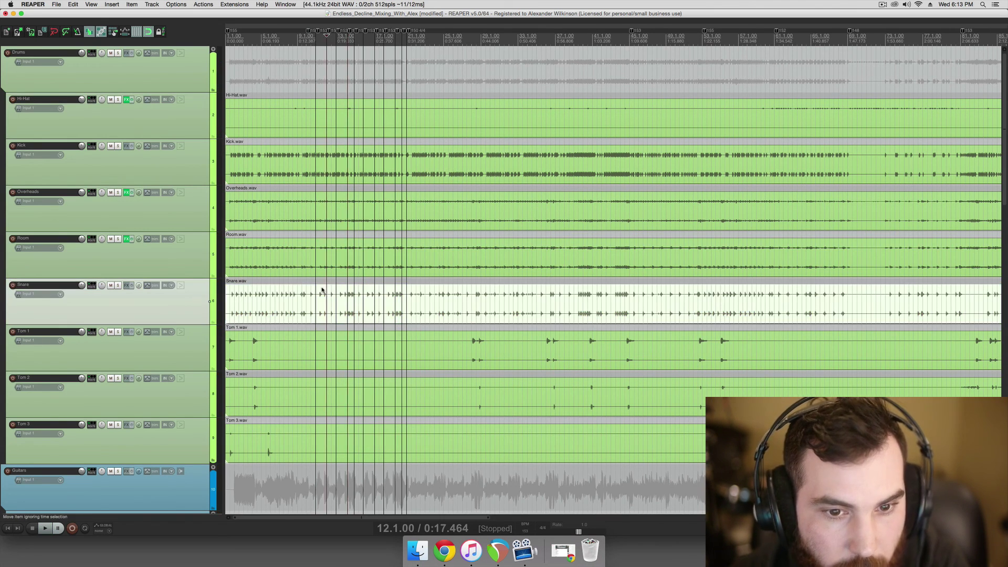
{"action": "left_click", "coordinate": [308, 296]}
{"action": "left_click", "coordinate": [117, 285]}
{"action": "key", "text": "space"}
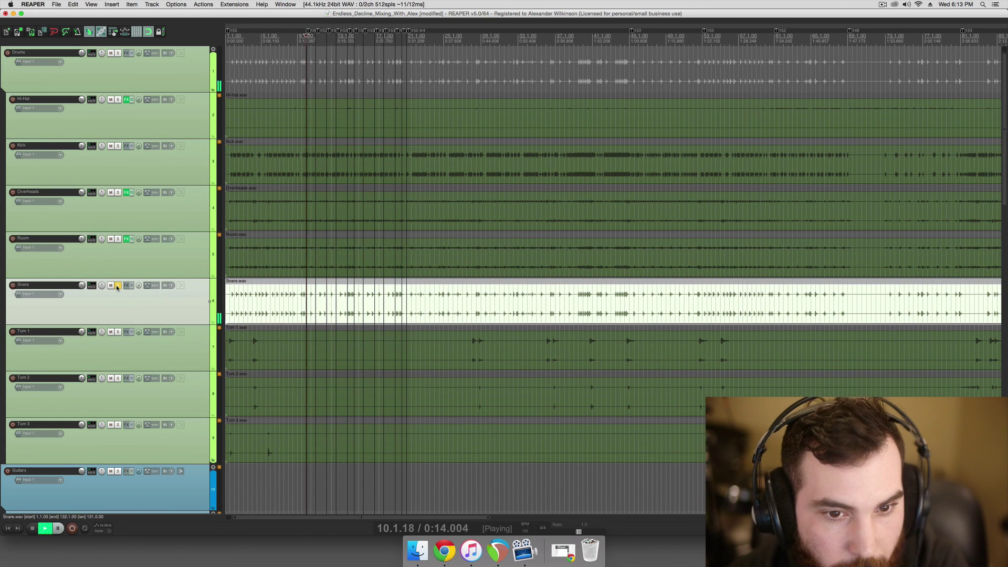
{"action": "key", "text": "space"}
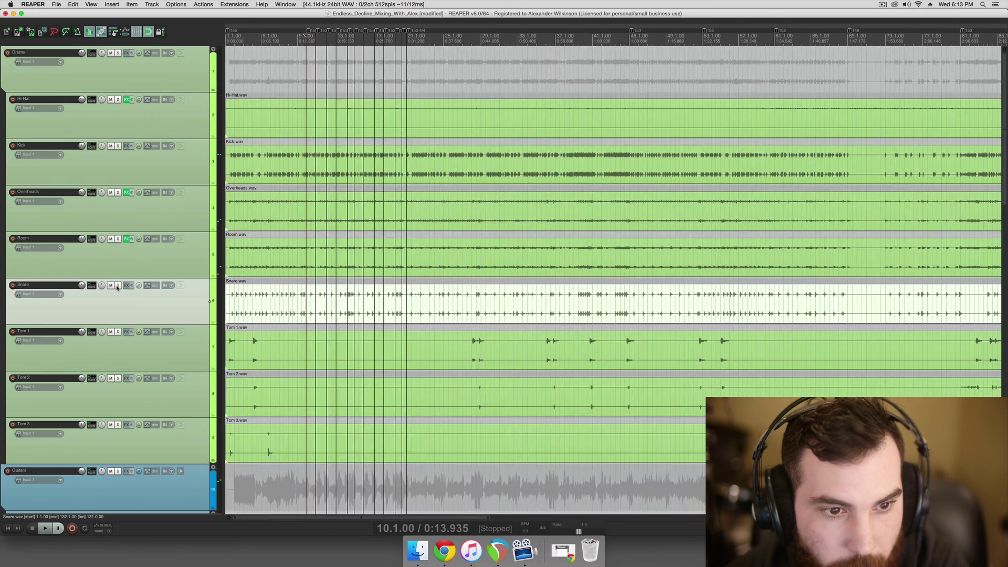
Play Kick and Snare together in solo from 10.1.00, clear the solos and save the project
{"action": "left_click", "coordinate": [117, 146]}
{"action": "key", "text": "space"}
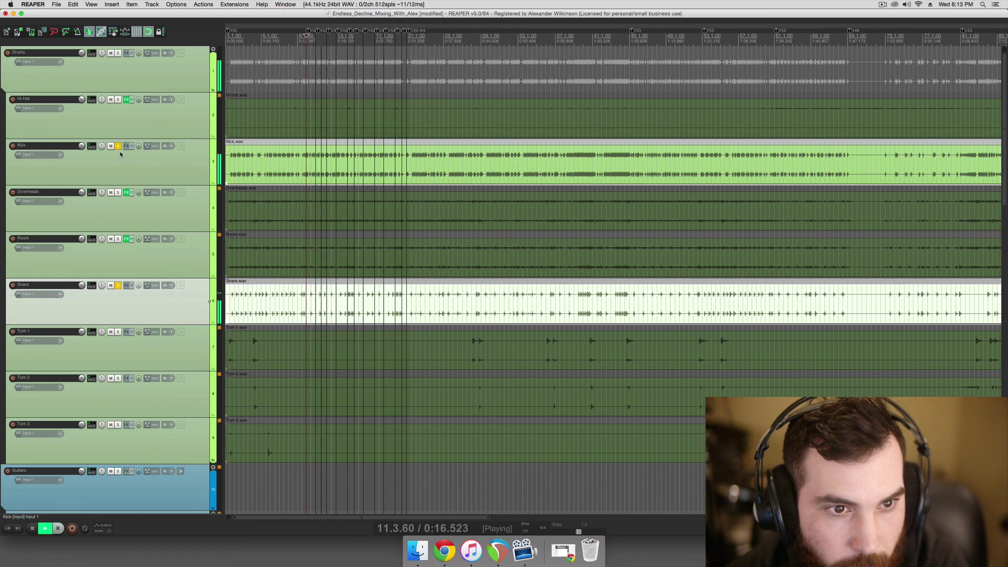
{"action": "mouse_move", "coordinate": [82, 285]}
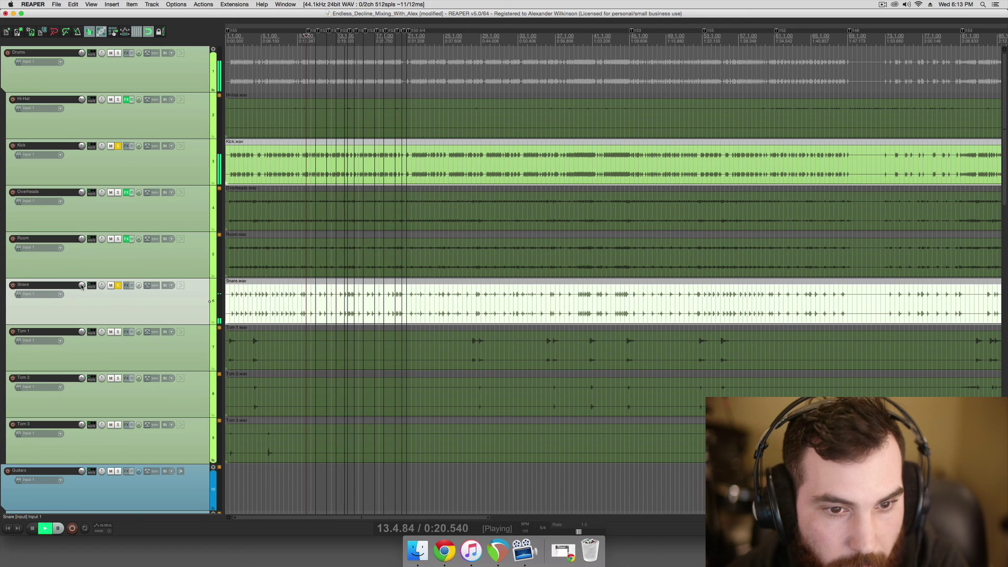
{"action": "key", "text": "space"}
{"action": "left_click", "coordinate": [118, 285]}
{"action": "key", "text": "super+s"}
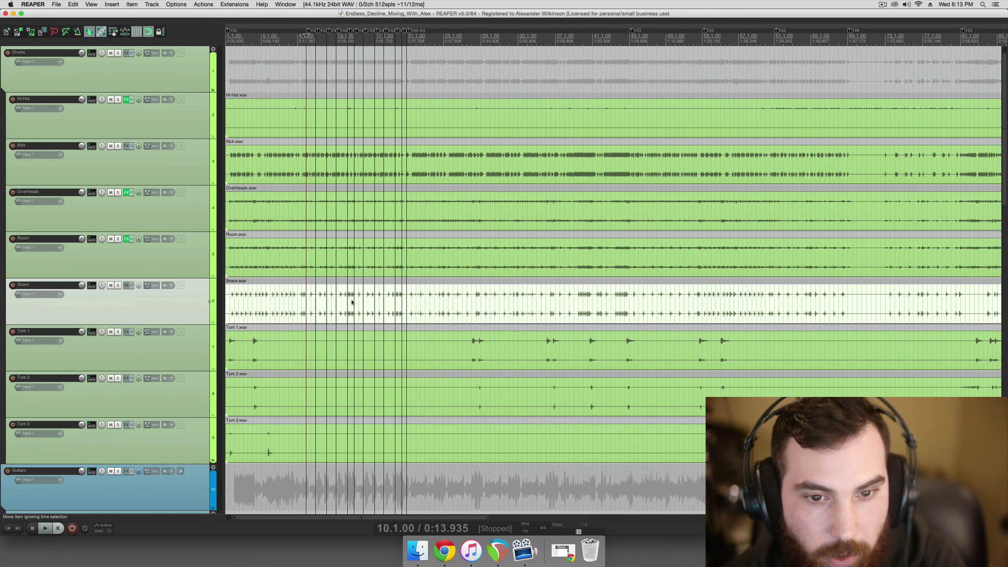
Examine the Snare hits between 3.4.00 and 21.3.00 and select the Hi-Hat through Snare items
{"action": "left_click", "coordinate": [368, 299]}
{"action": "left_click", "coordinate": [378, 303]}
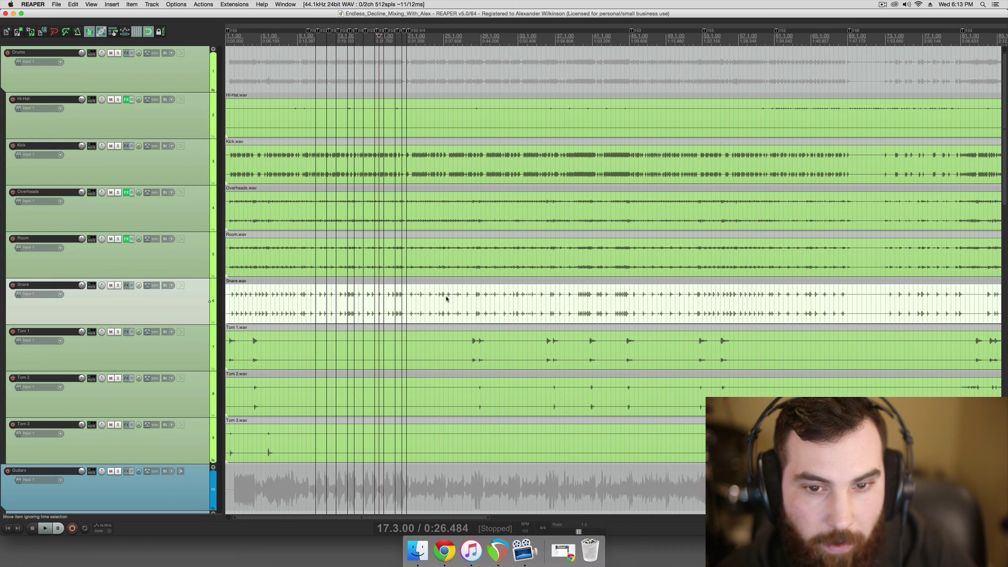
{"action": "scroll", "coordinate": [445, 304], "scroll_direction": "down", "scroll_amount": 1}
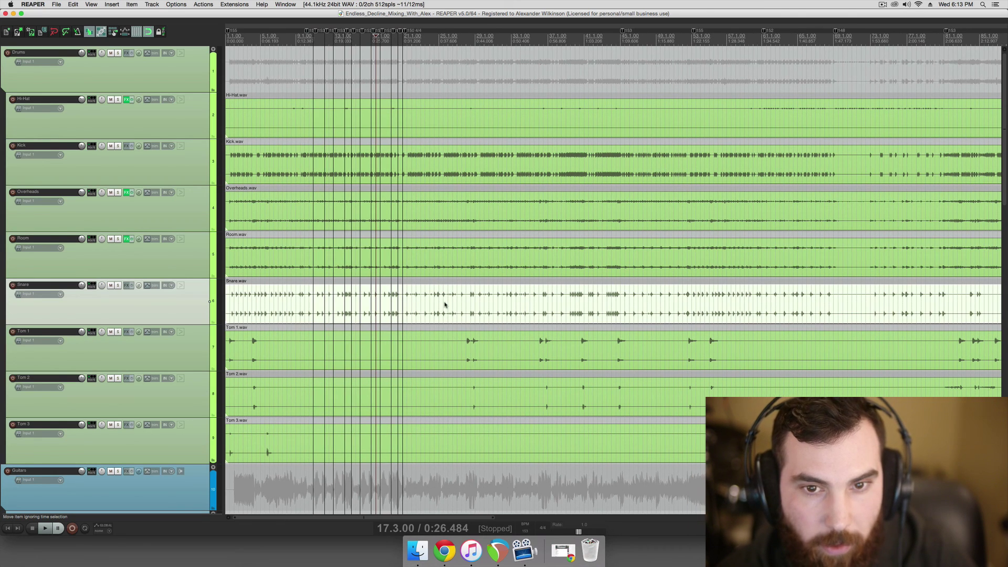
{"action": "left_click", "coordinate": [405, 303]}
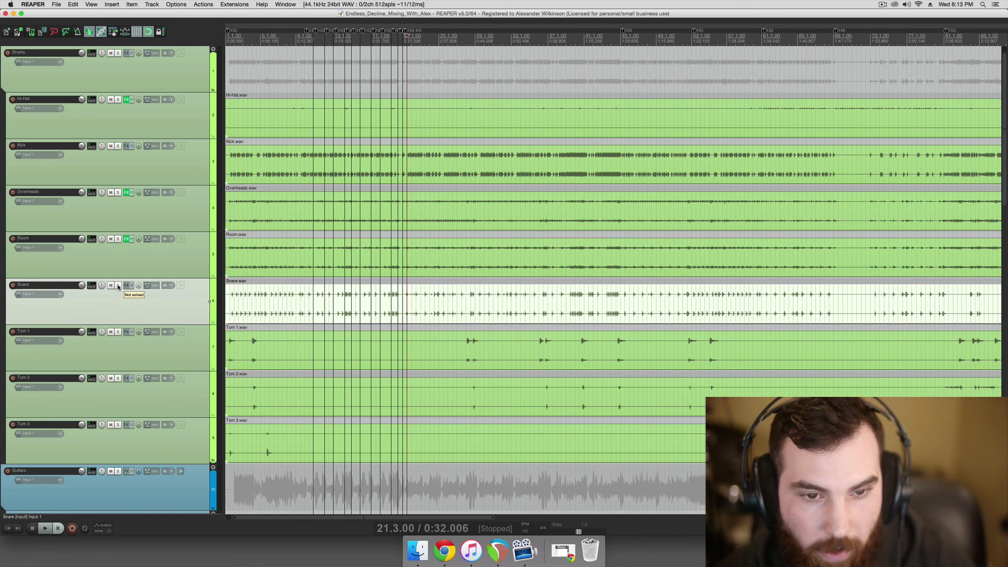
{"action": "left_click", "coordinate": [313, 298]}
{"action": "scroll", "coordinate": [310, 295], "scroll_direction": "up", "scroll_amount": 4}
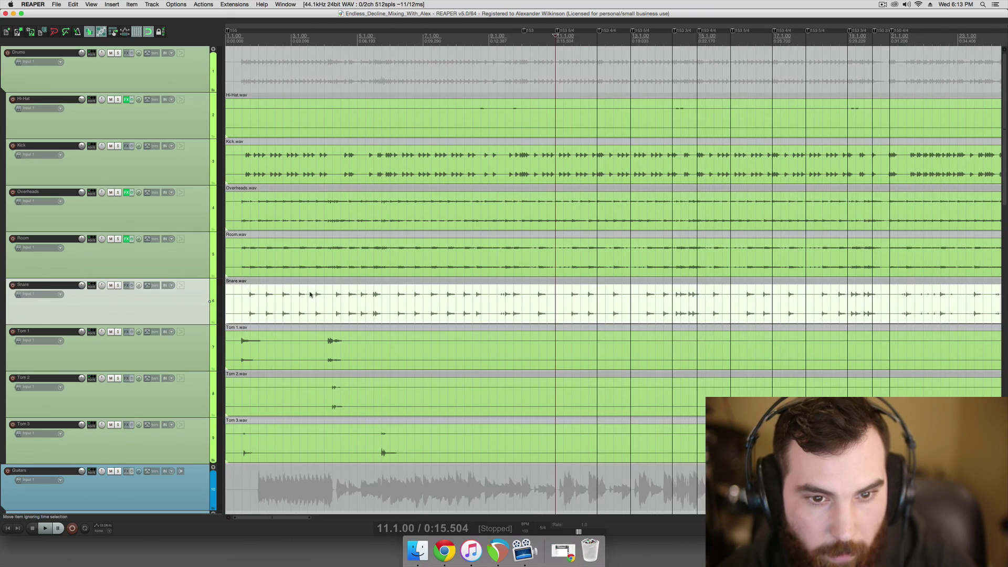
{"action": "scroll", "coordinate": [312, 295], "scroll_direction": "down", "scroll_amount": 1}
{"action": "left_click", "coordinate": [325, 300]}
{"action": "scroll", "coordinate": [325, 300], "scroll_direction": "down", "scroll_amount": 2}
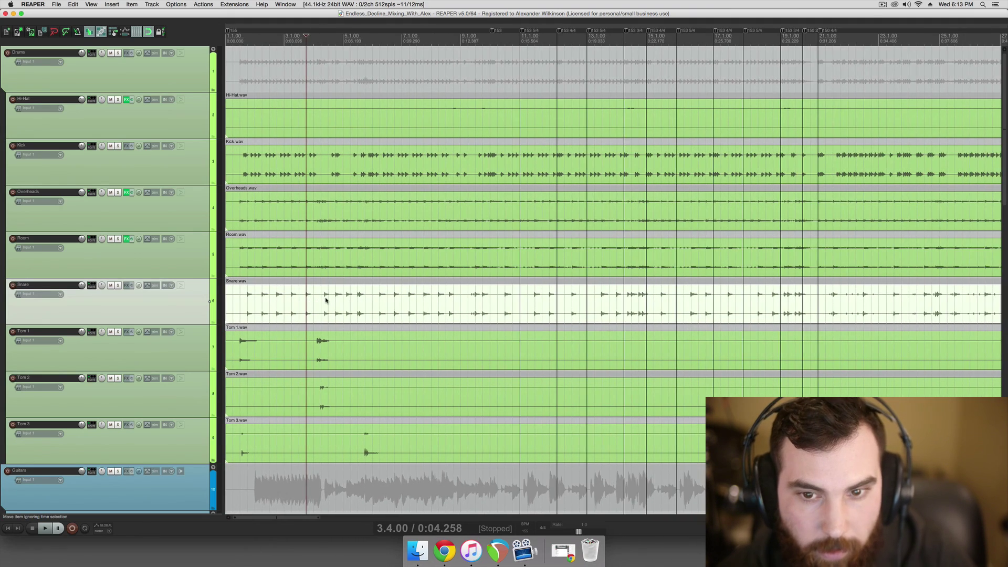
{"action": "scroll", "coordinate": [326, 300], "scroll_direction": "down", "scroll_amount": 3}
{"action": "left_click", "coordinate": [323, 300]}
{"action": "scroll", "coordinate": [322, 300], "scroll_direction": "down", "scroll_amount": 1}
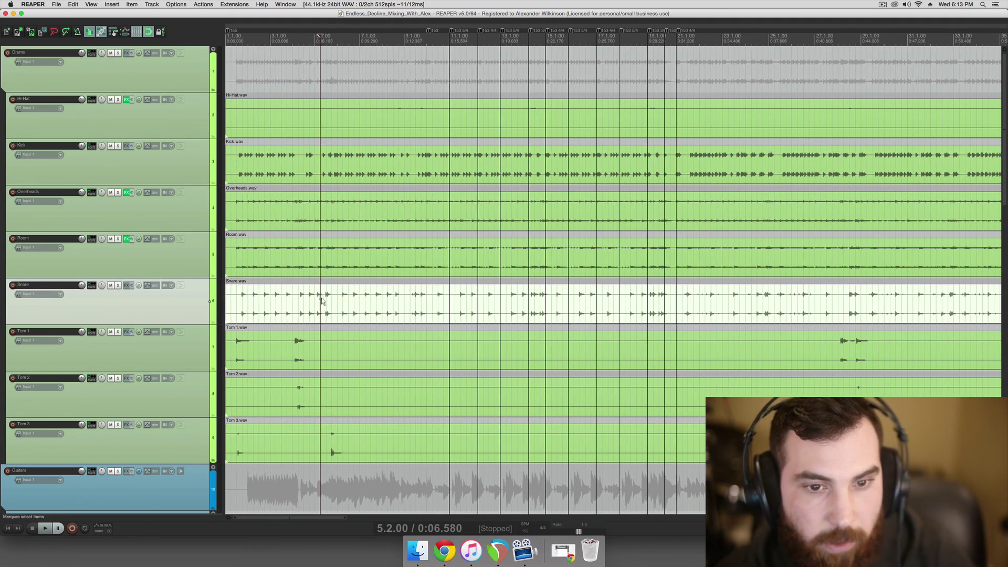
{"action": "left_click_drag", "start_coordinate": [322, 300], "coordinate": [313, 126]}
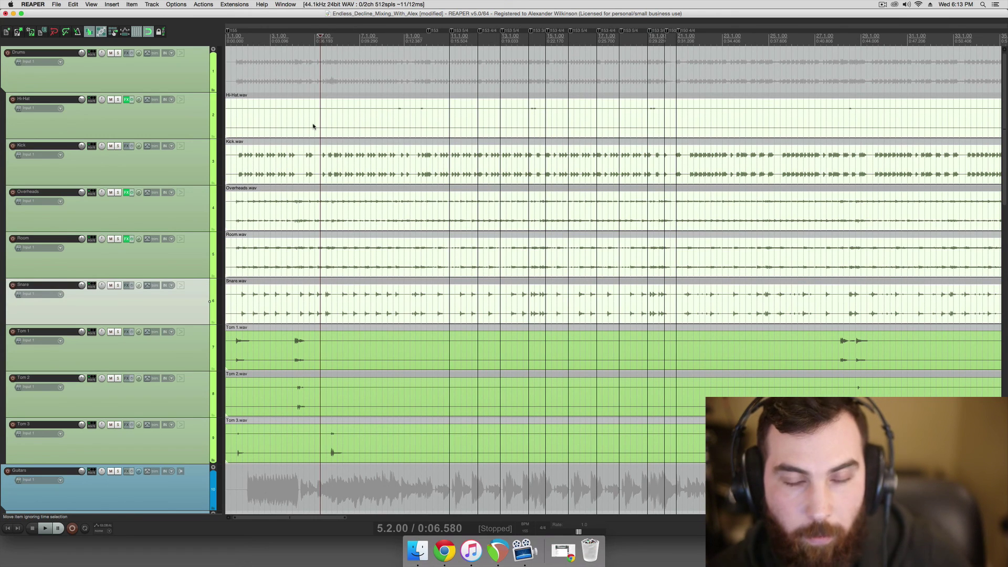
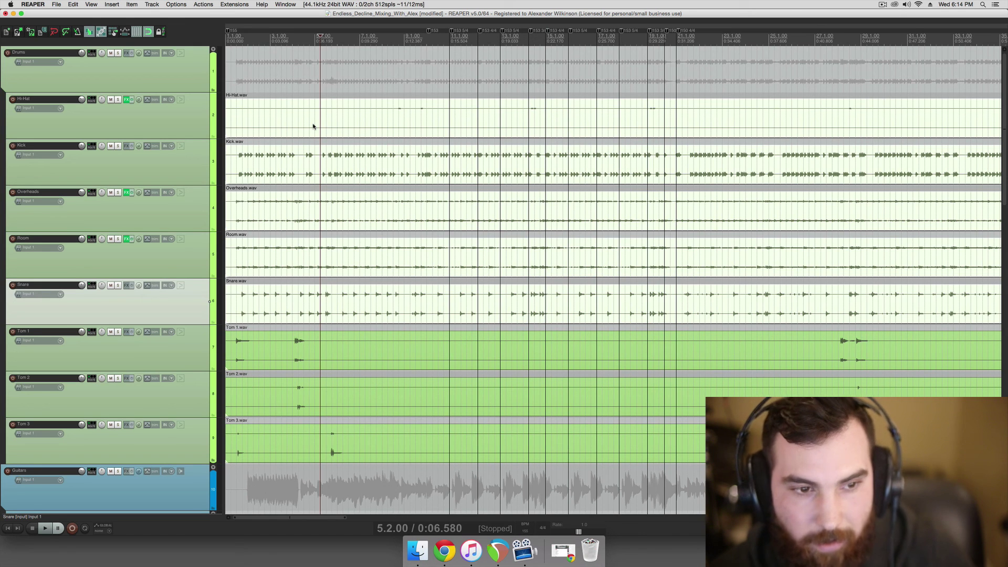
Select the Tom 1 item, solo the track and play its second set of hits from 4.1.00
{"action": "left_click", "coordinate": [309, 341]}
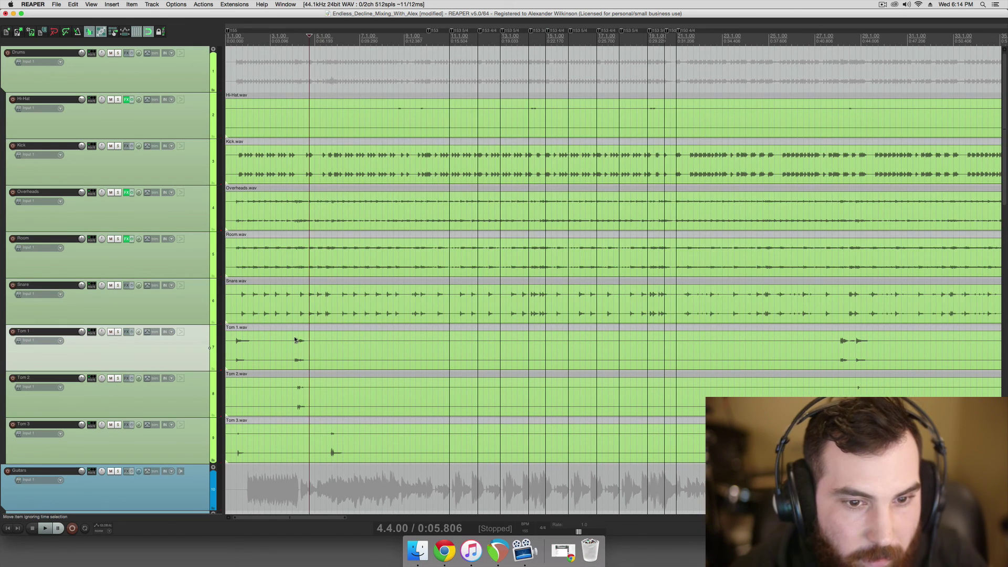
{"action": "scroll", "coordinate": [309, 341], "scroll_direction": "up", "scroll_amount": 4}
{"action": "left_click_drag", "start_coordinate": [347, 344], "coordinate": [401, 342]}
{"action": "scroll", "coordinate": [371, 343], "scroll_direction": "down", "scroll_amount": 1}
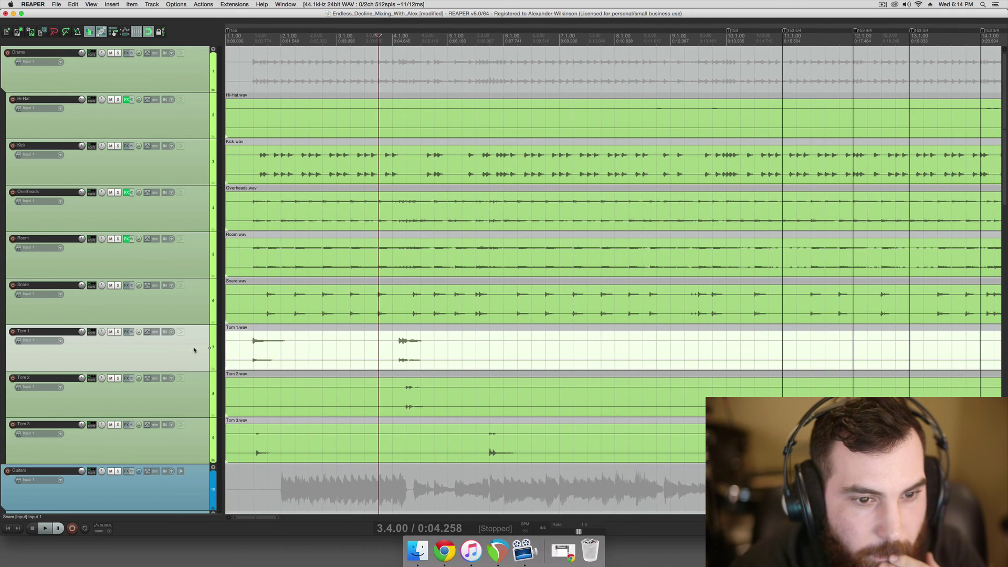
{"action": "scroll", "coordinate": [194, 354], "scroll_direction": "down", "scroll_amount": 3}
{"action": "scroll", "coordinate": [293, 325], "scroll_direction": "down", "scroll_amount": 2}
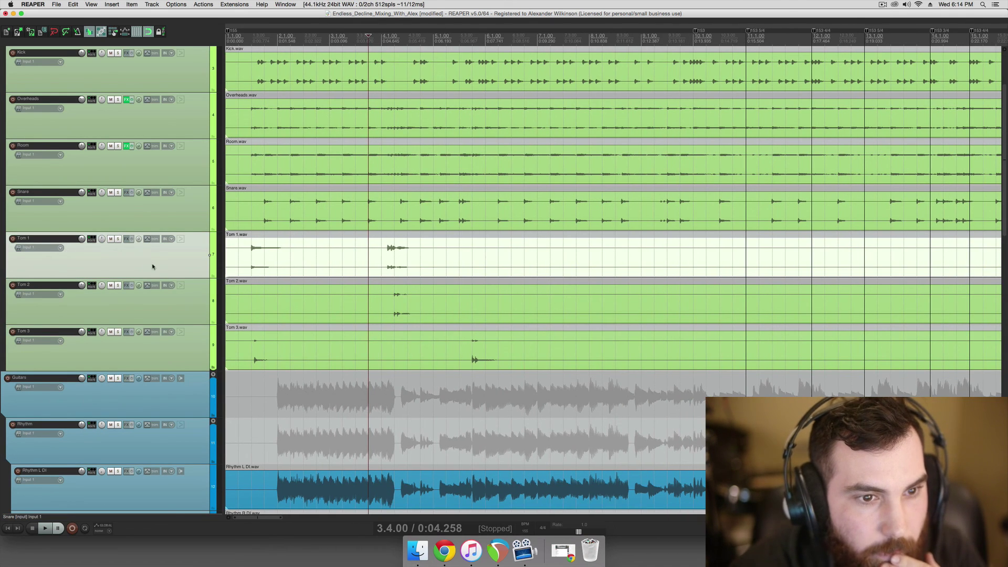
{"action": "left_click", "coordinate": [118, 239]}
{"action": "scroll", "coordinate": [363, 264], "scroll_direction": "right", "scroll_amount": 2}
{"action": "key", "text": "space"}
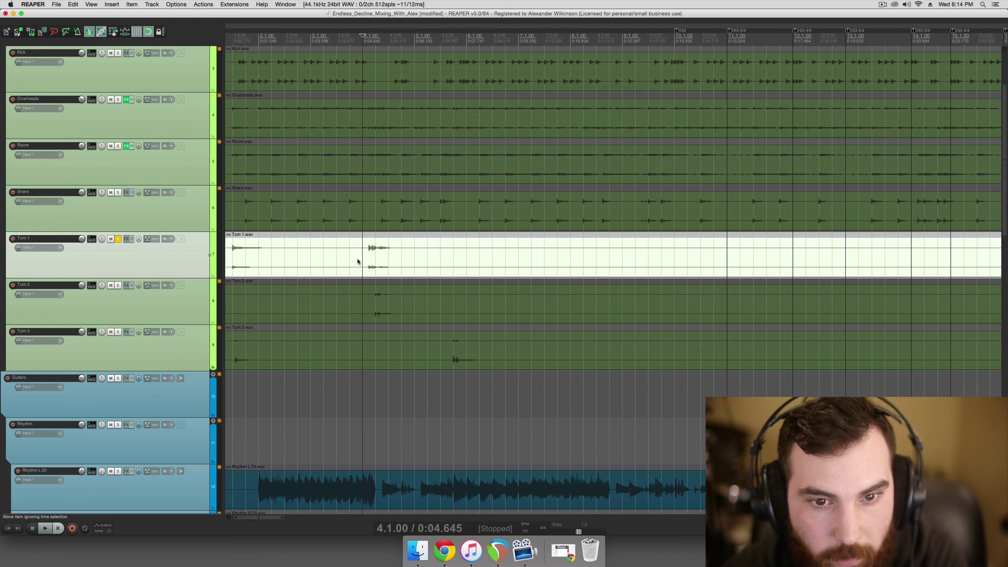
{"action": "key", "text": "space"}
Add ReaEQ to Tom 1 and play the soloed track from 4.1.00 with the default bands
{"action": "left_click", "coordinate": [127, 240]}
{"action": "double_click", "coordinate": [493, 196]}
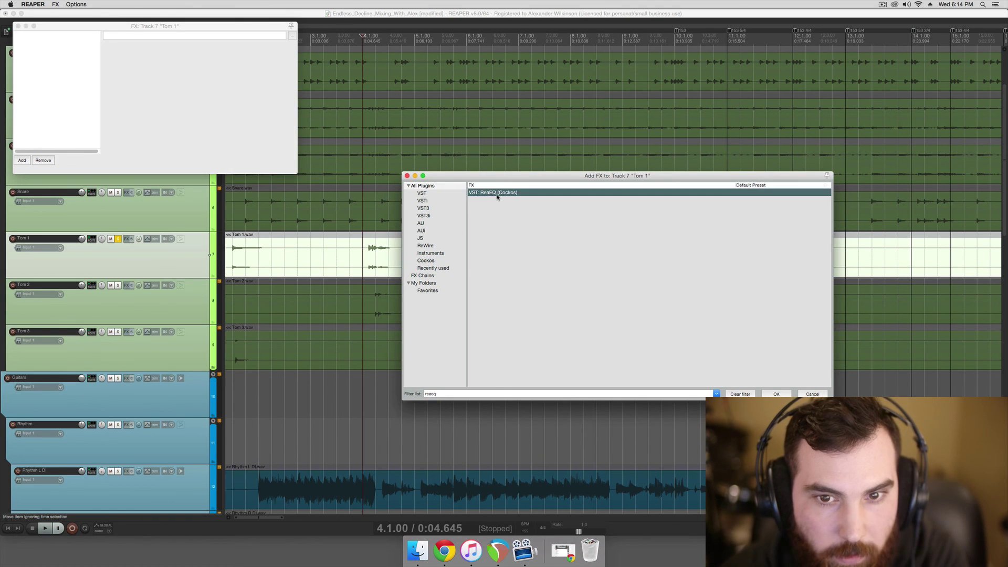
{"action": "key", "text": "space"}
{"action": "key", "text": "space"}
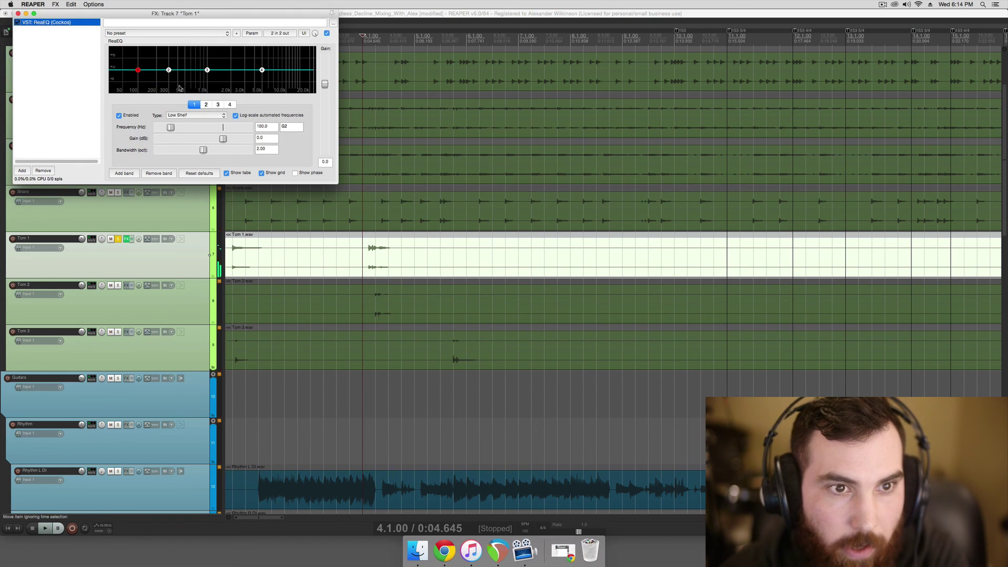
{"action": "key", "text": "space"}
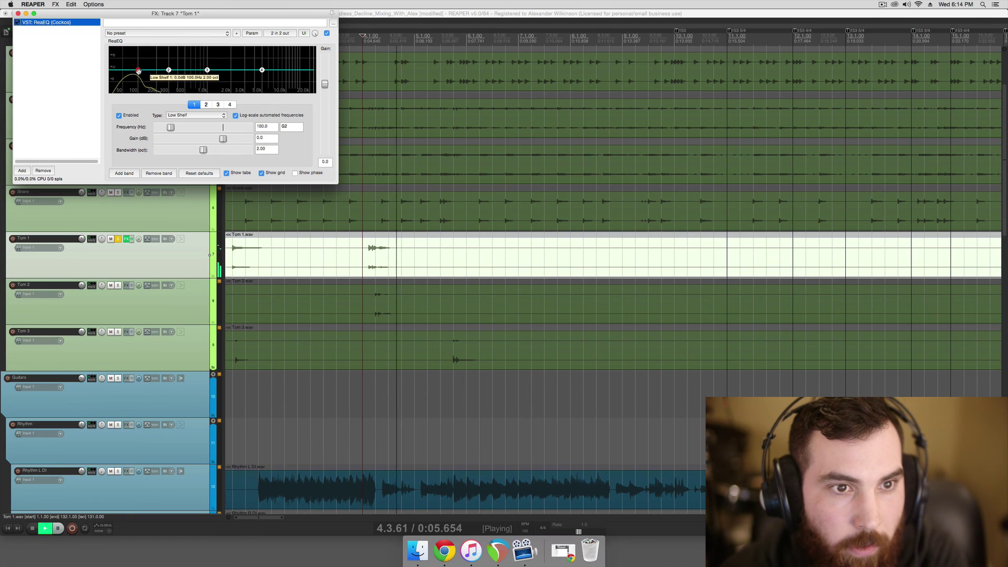
{"action": "key", "text": "space"}
Boost band 2 of the Tom 1 ReaEQ to 11.8 dB at 69.4 Hz with a 0.55 octave bandwidth and listen
{"action": "left_click_drag", "start_coordinate": [168, 70], "coordinate": [131, 47]}
{"action": "key", "text": "space"}
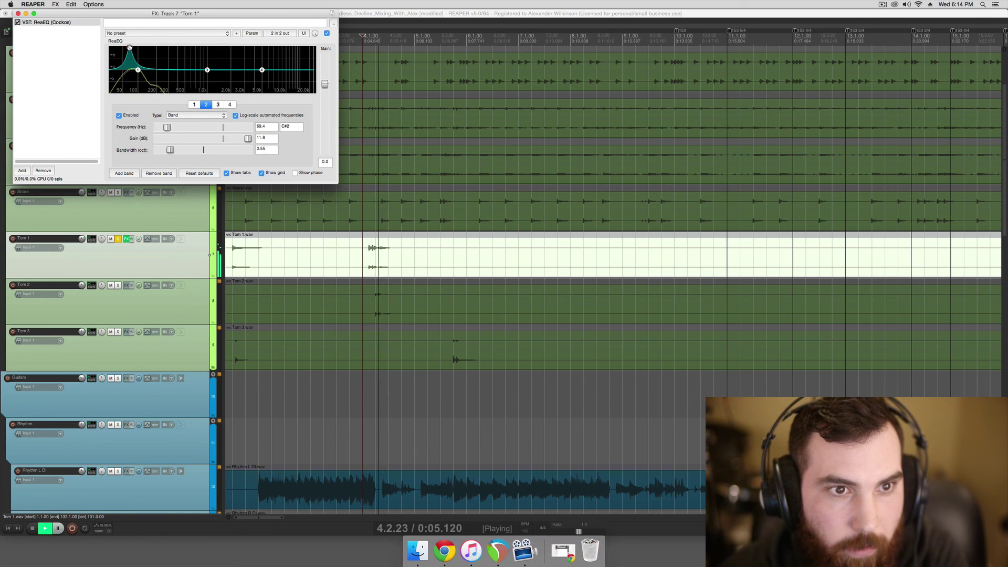
{"action": "key", "text": "space"}
Turn Tom 1's EQ band 2 into a -3.2 dB cut at 79.7 Hz with a 1.10 octave bandwidth
{"action": "left_click_drag", "start_coordinate": [248, 138], "coordinate": [218, 141]}
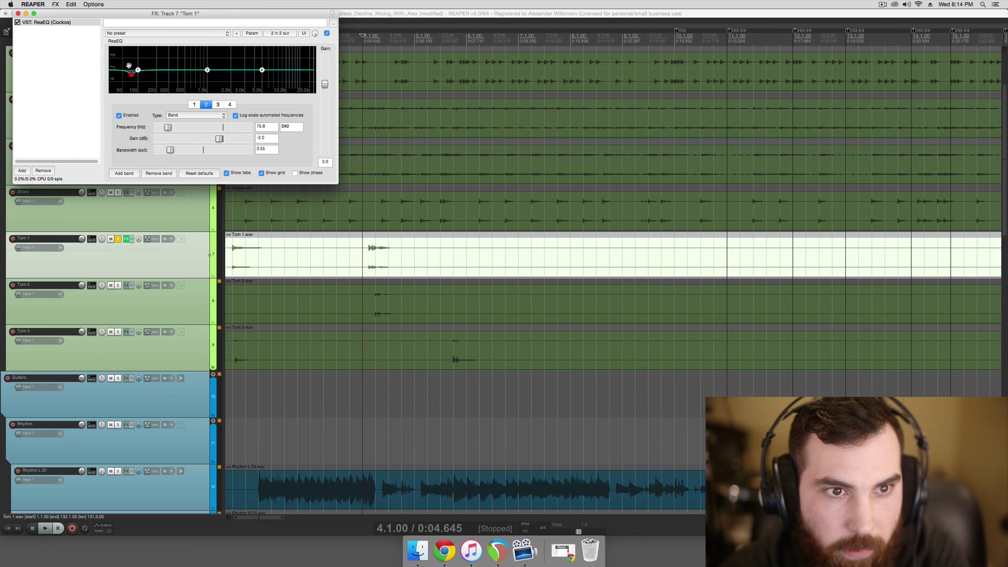
{"action": "key", "text": "space"}
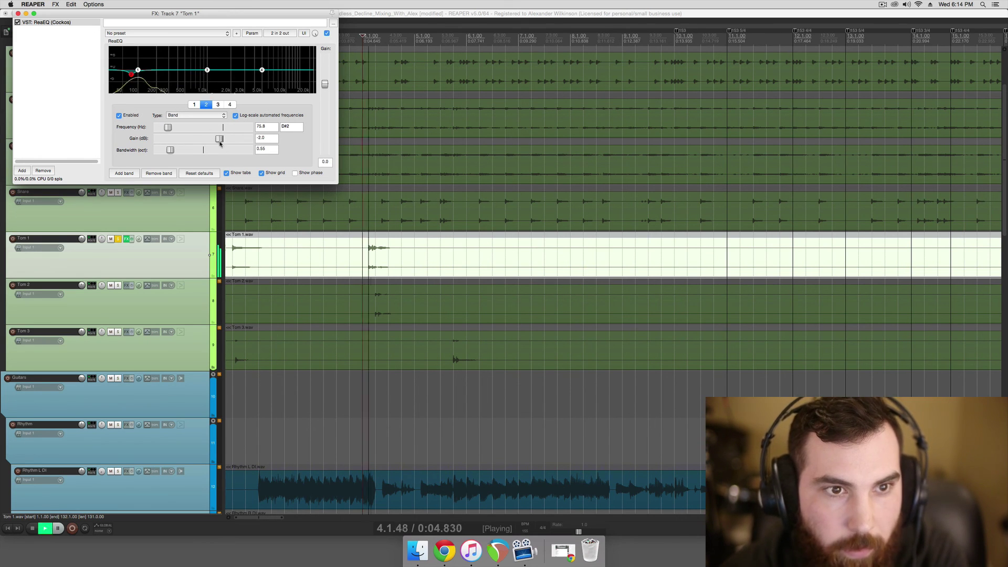
{"action": "key", "text": "space"}
{"action": "left_click_drag", "start_coordinate": [171, 151], "coordinate": [183, 150]}
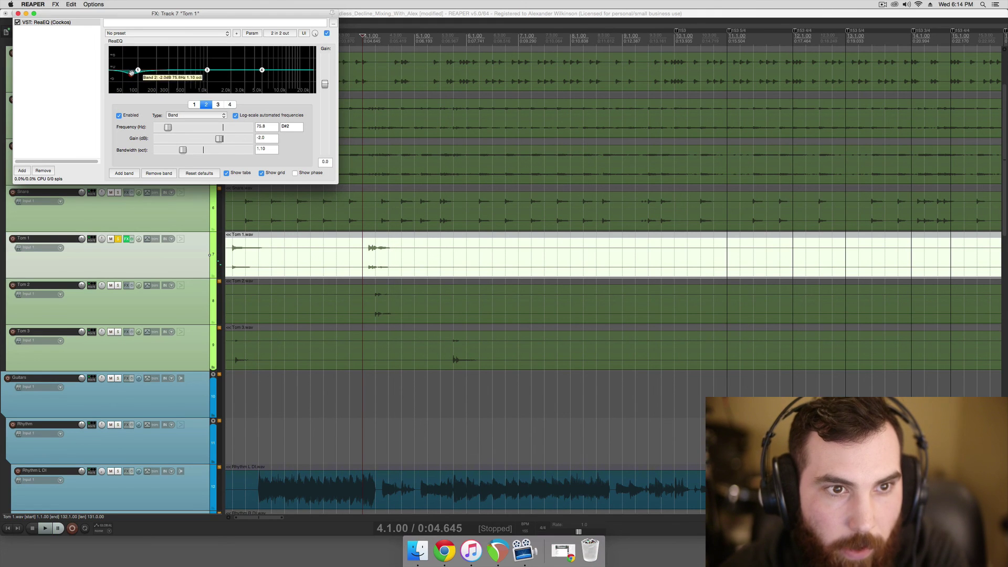
{"action": "left_click_drag", "start_coordinate": [131, 74], "coordinate": [131, 80]}
Disable band 2 of the Tom 1 ReaEQ and replay the track from 4.1.00 to compare
{"action": "mouse_move", "coordinate": [130, 75]}
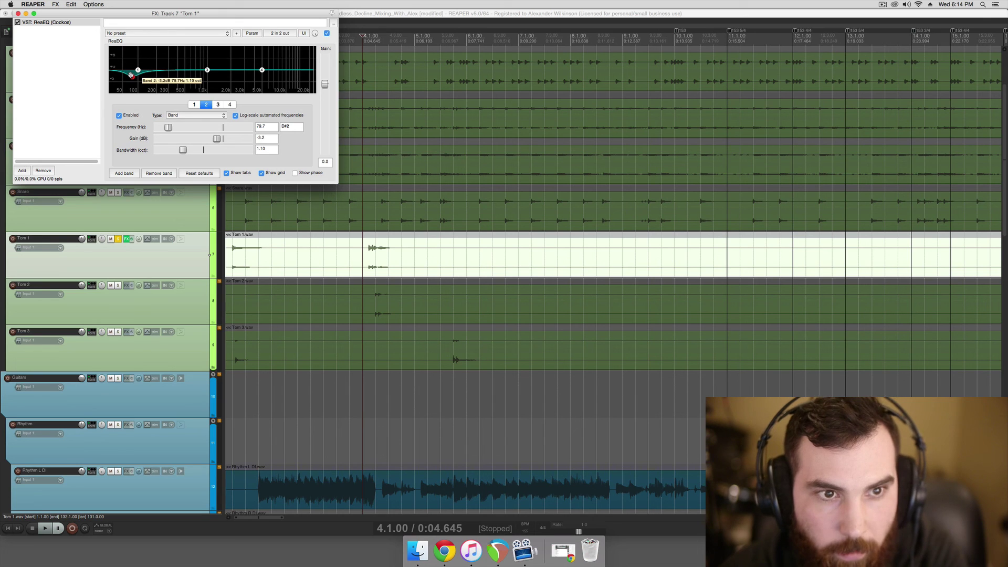
{"action": "double_click", "coordinate": [131, 75]}
{"action": "key", "text": "space"}
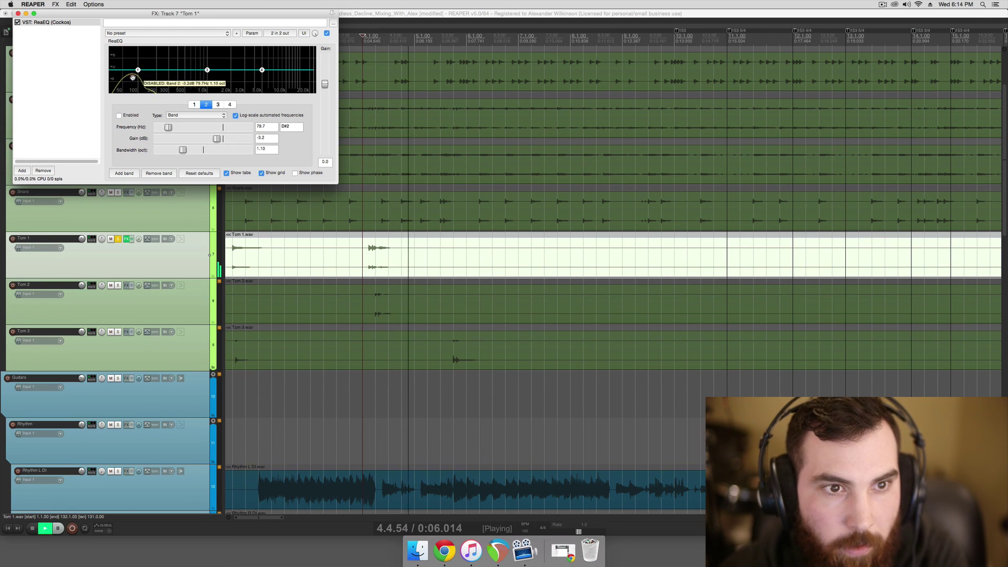
Close Tom 1's effects, clear all solos and play the full mix from 3.4.00
{"action": "key", "text": "space"}
{"action": "left_click", "coordinate": [18, 14]}
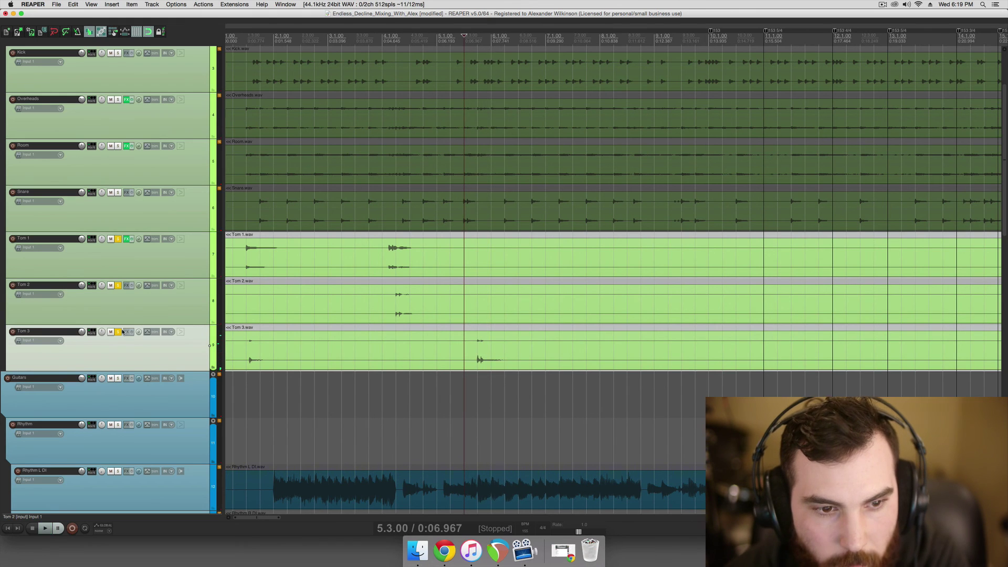
{"action": "key", "text": "ctrl+alt+s"}
{"action": "left_click", "coordinate": [340, 318]}
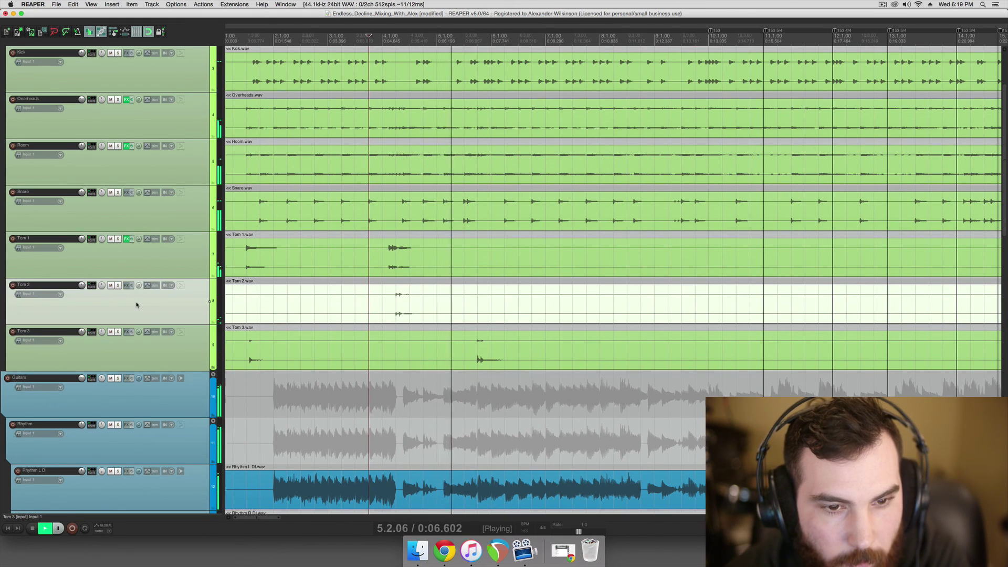
{"action": "key", "text": "space"}
Solo Tom 1, Tom 2 and Tom 3 together, listen from 3.4.00, and unsolo them
{"action": "left_click", "coordinate": [183, 339]}
{"action": "left_click", "coordinate": [112, 244], "text": "shift"}
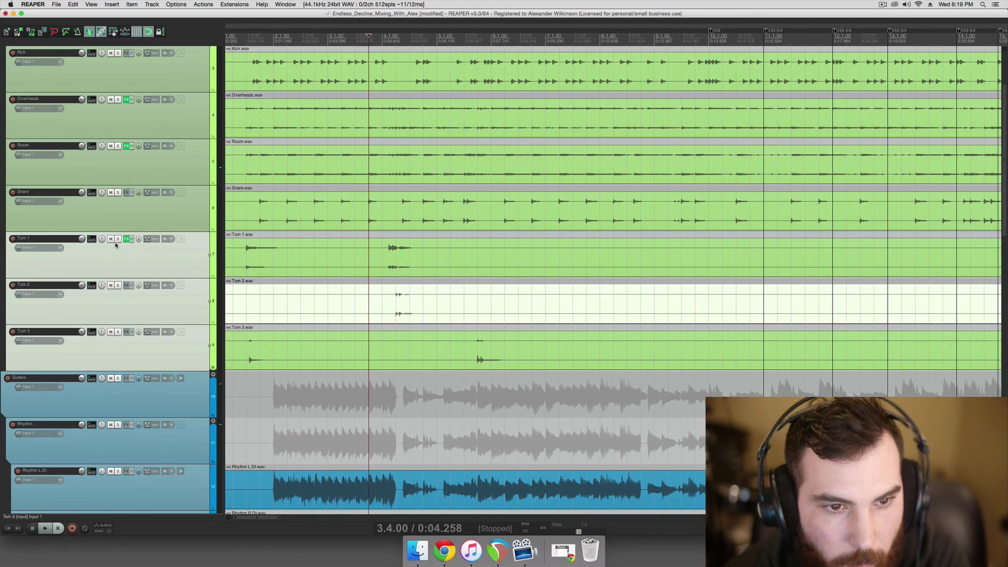
{"action": "left_click", "coordinate": [118, 239]}
{"action": "left_click", "coordinate": [403, 254]}
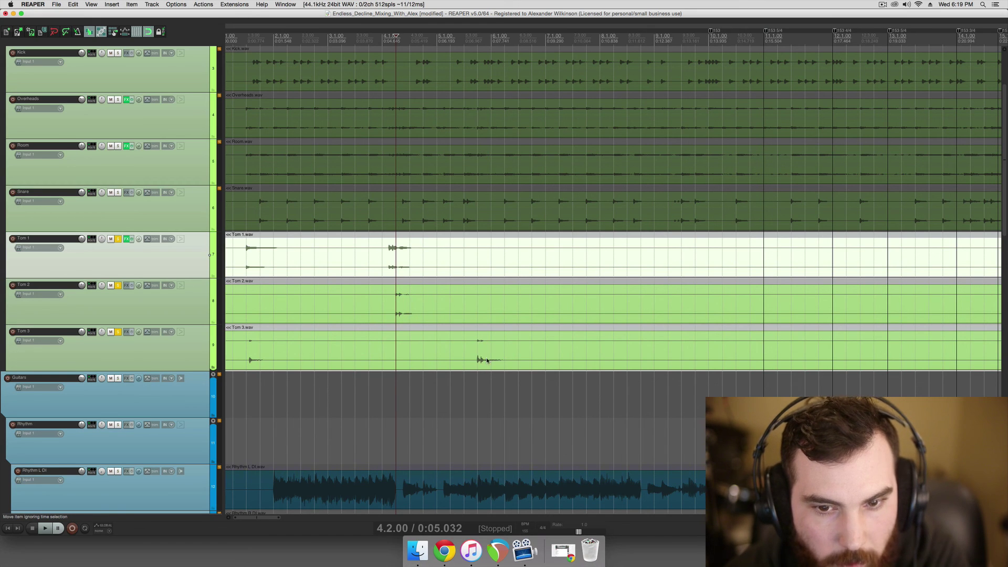
{"action": "left_click", "coordinate": [370, 307]}
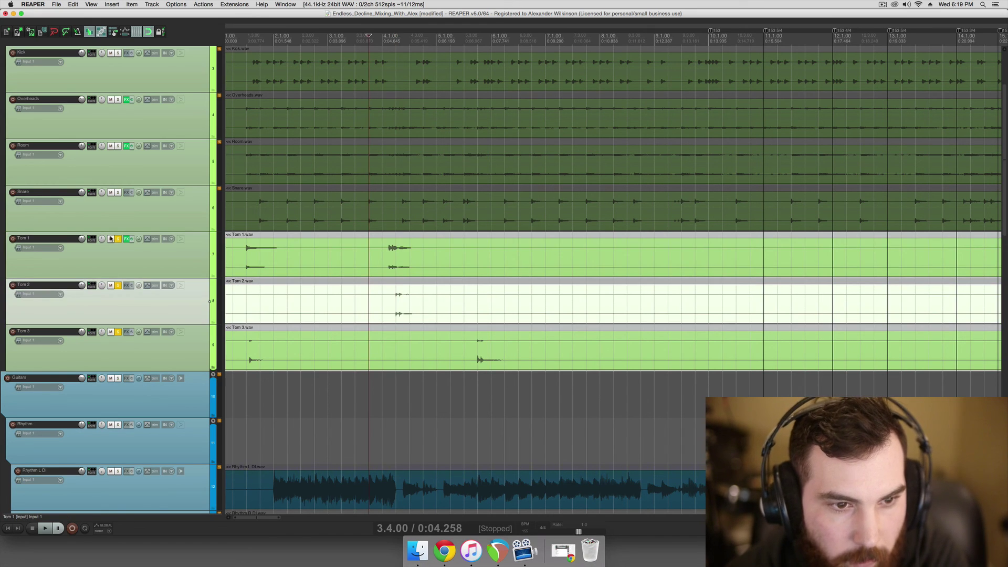
{"action": "key", "text": "space"}
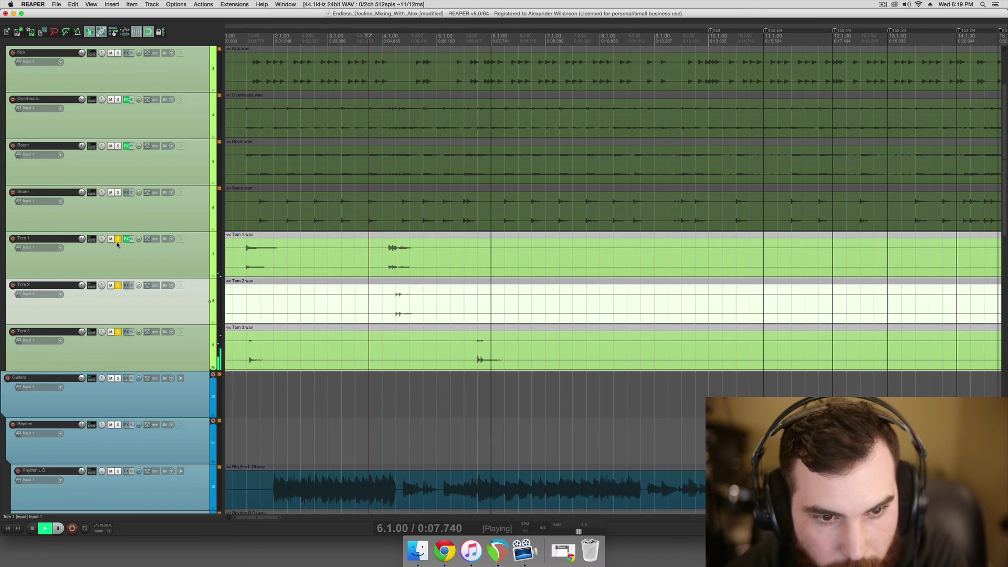
{"action": "key", "text": "space"}
{"action": "left_click", "coordinate": [118, 239]}
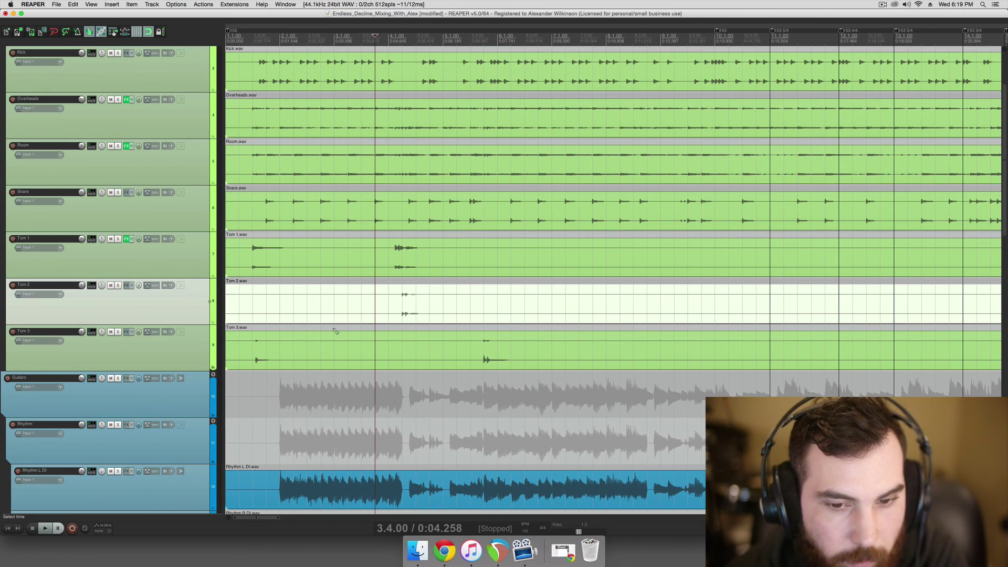
Add ReaComp to the Drums folder track
{"action": "scroll", "coordinate": [335, 330], "scroll_direction": "down", "scroll_amount": 4}
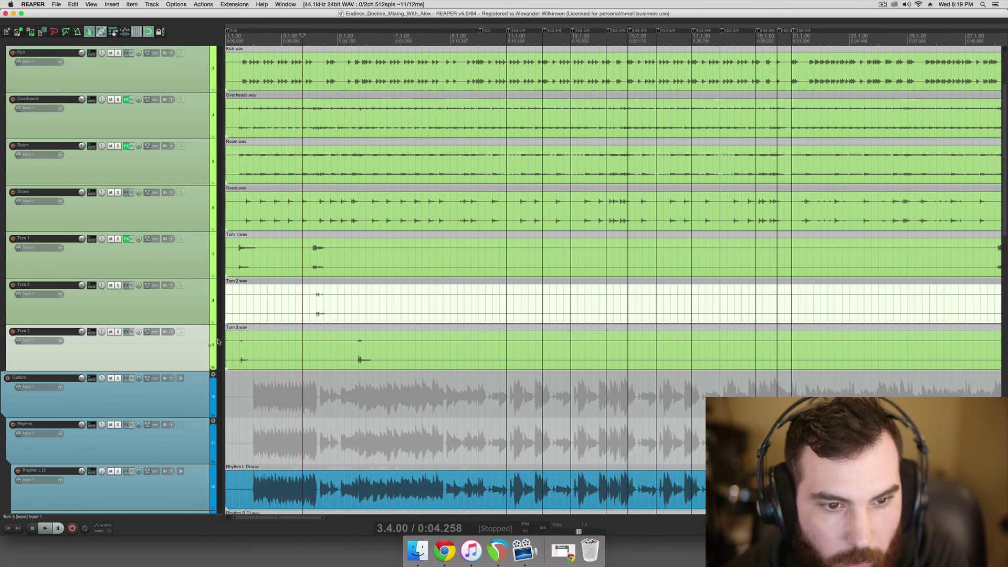
{"action": "scroll", "coordinate": [1001, 172], "scroll_direction": "up", "scroll_amount": 3}
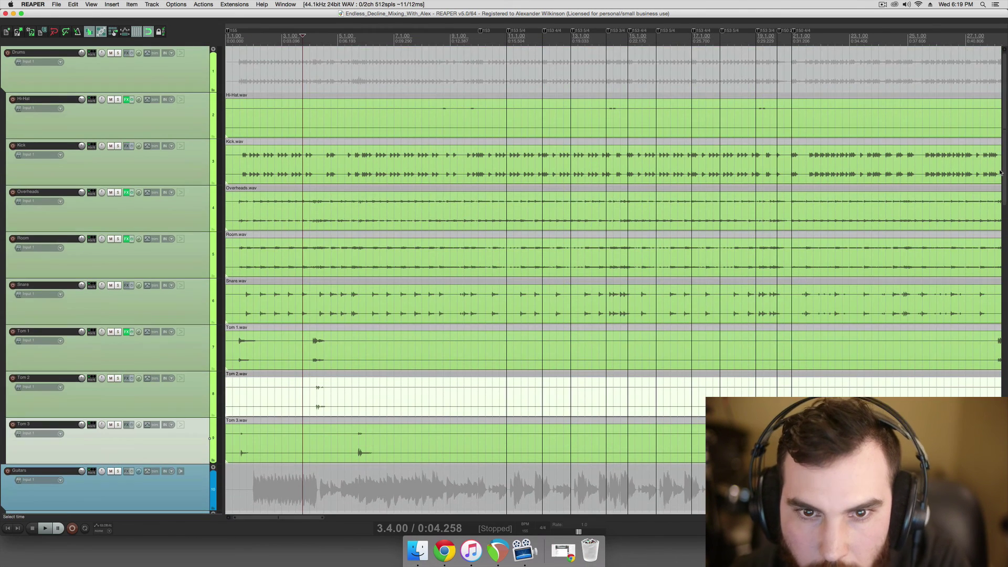
{"action": "left_click", "coordinate": [159, 59]}
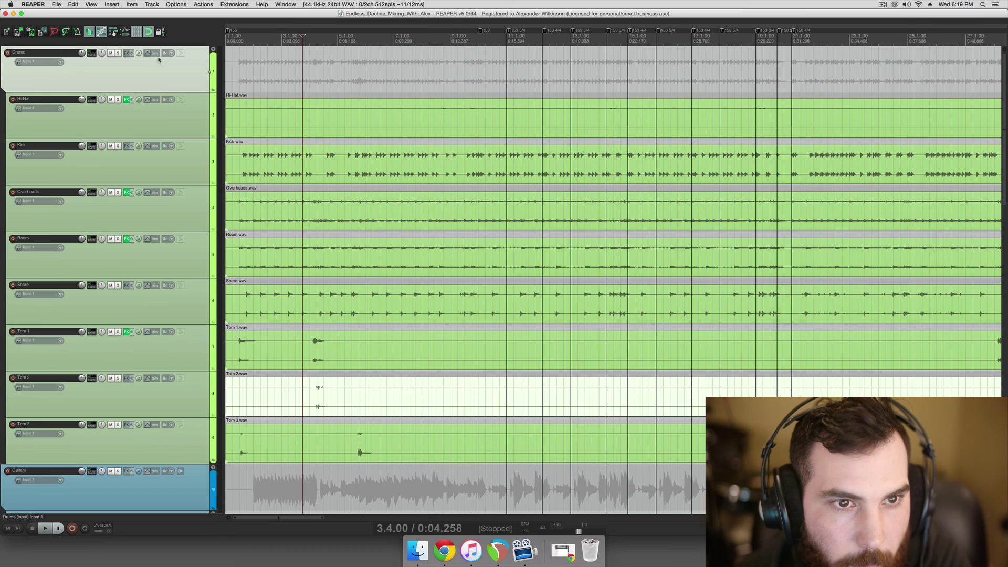
{"action": "left_click", "coordinate": [128, 54]}
{"action": "double_click", "coordinate": [496, 192]}
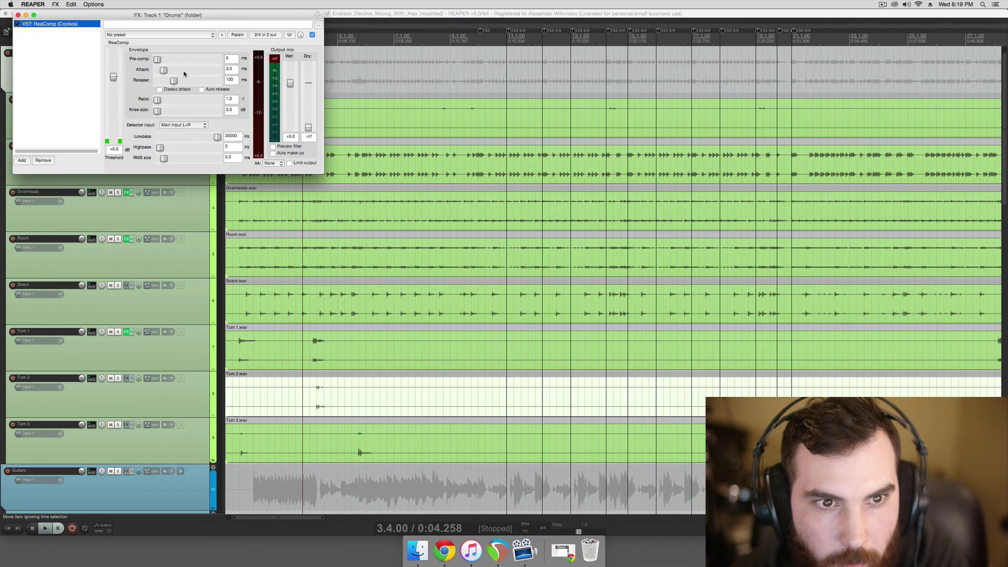
Set the drum compressor to 0 ms attack, 0 ms release and infinite ratio, lowering the threshold to -21.6 dB while playing
{"action": "left_click_drag", "start_coordinate": [163, 70], "coordinate": [218, 100]}
{"action": "key", "text": "space"}
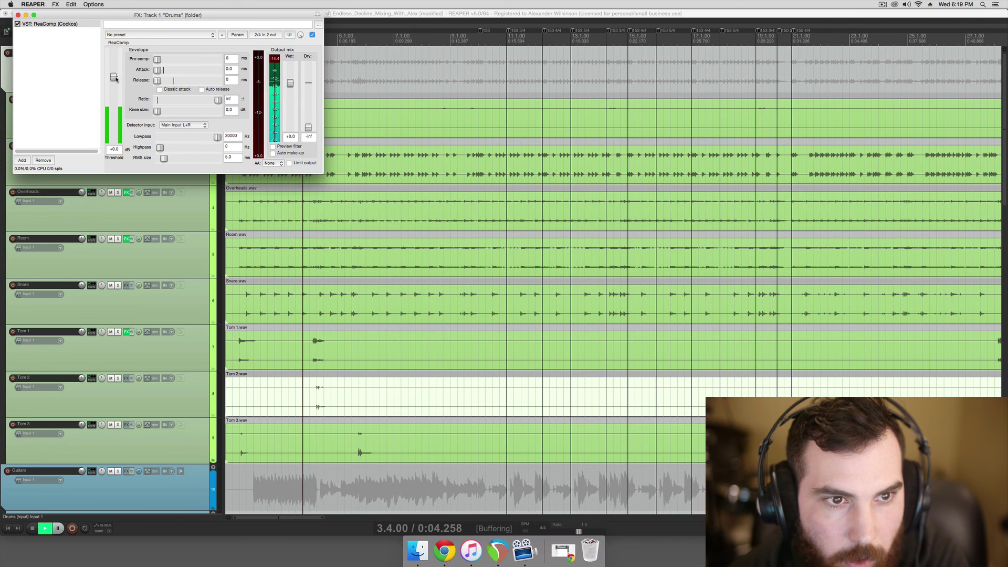
{"action": "left_click_drag", "start_coordinate": [114, 79], "coordinate": [116, 95]}
{"action": "key", "text": "space"}
{"action": "left_click_drag", "start_coordinate": [151, 17], "coordinate": [407, 122]}
{"action": "key", "text": "space"}
{"action": "left_click_drag", "start_coordinate": [408, 198], "coordinate": [410, 218]}
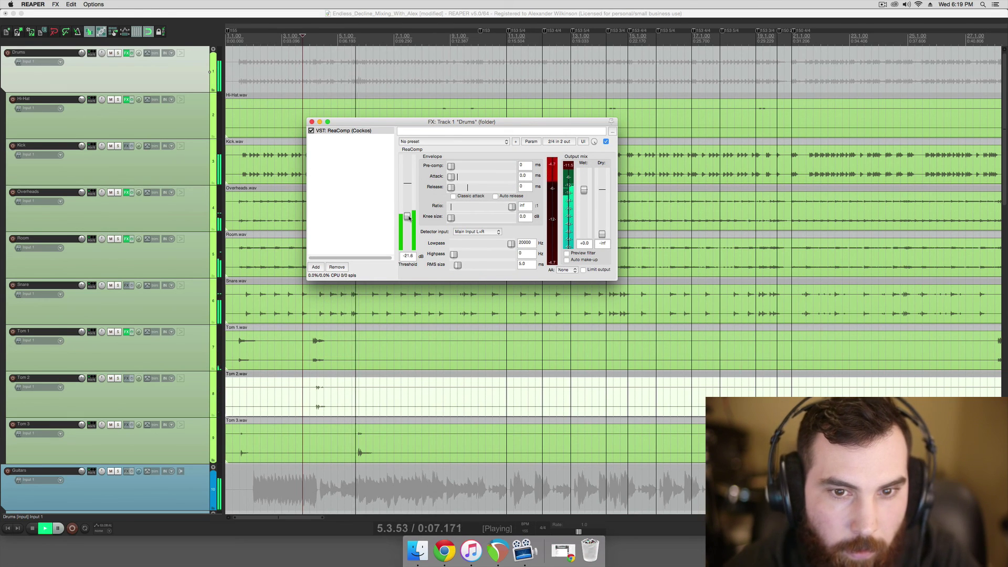
{"action": "key", "text": "space"}
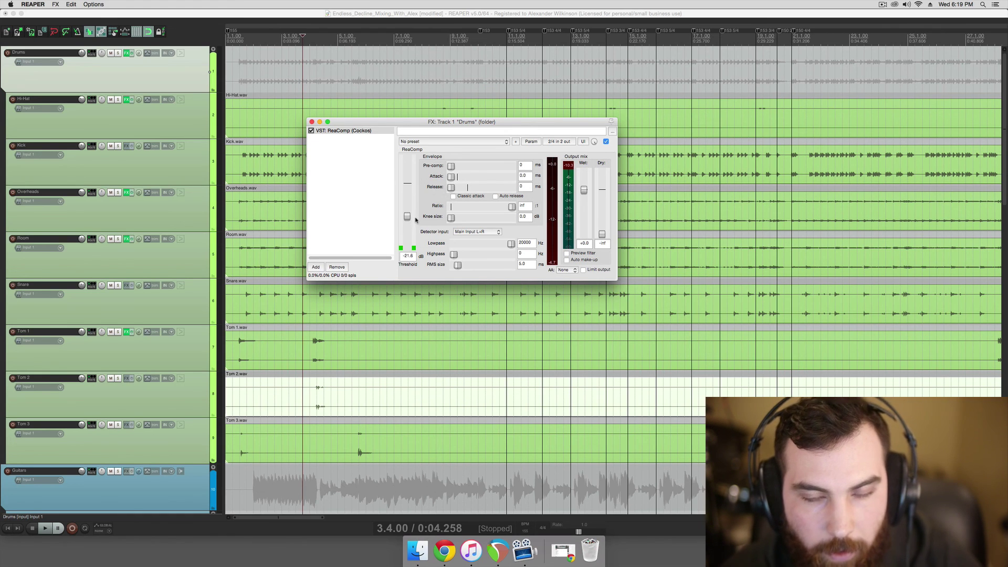
Replay the drums from 3.4.00 while lowering the compressor threshold to -37.8 dB
{"action": "key", "text": "space"}
{"action": "left_click_drag", "start_coordinate": [408, 217], "coordinate": [407, 230]}
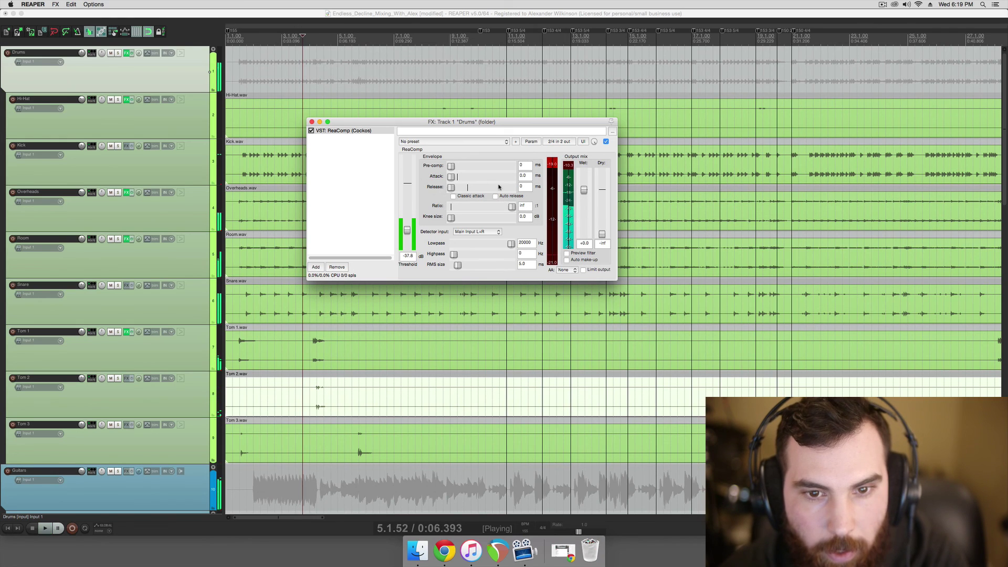
{"action": "key", "text": "space"}
Set the compressor's attack to 8.2 ms and release to 18 ms, and raise the threshold to -29.4 dB during playback
{"action": "left_click_drag", "start_coordinate": [450, 177], "coordinate": [461, 192]}
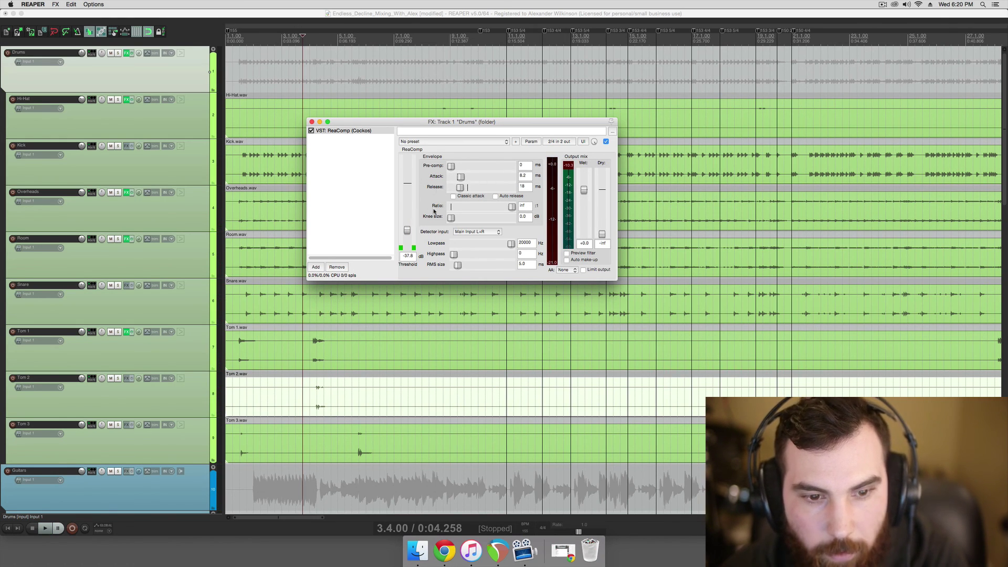
{"action": "key", "text": "space"}
{"action": "left_click_drag", "start_coordinate": [407, 230], "coordinate": [408, 224]}
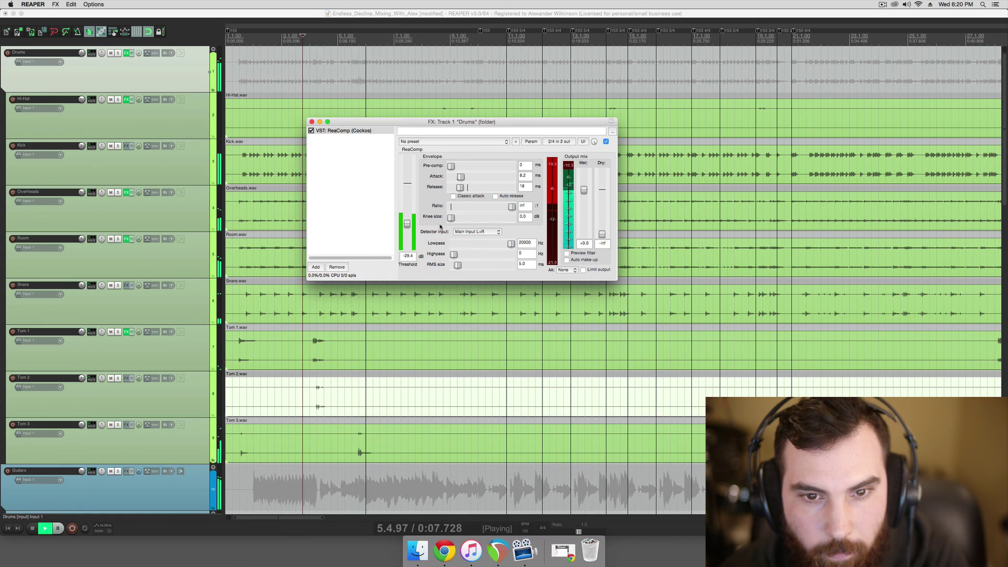
{"action": "key", "text": "space"}
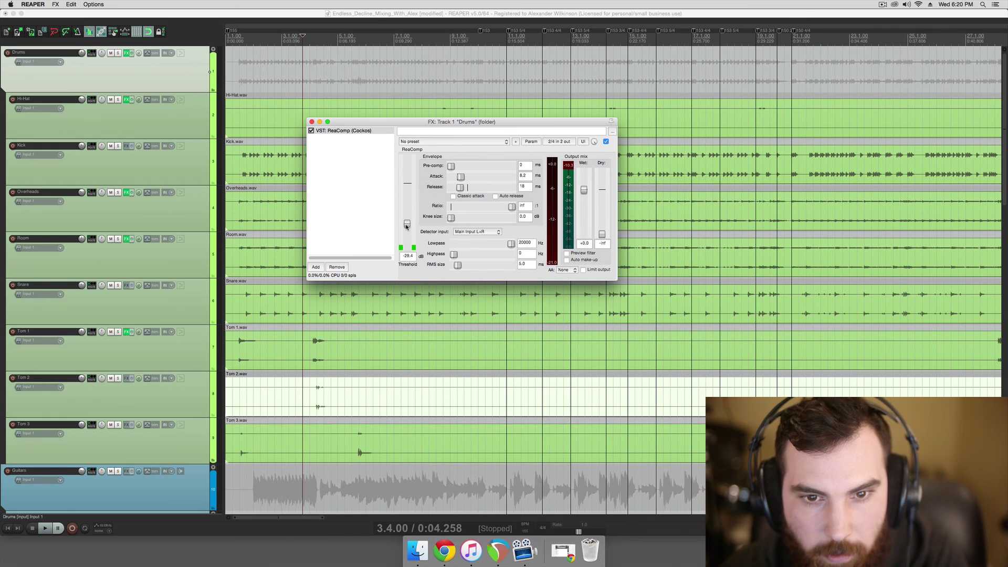
Blend in the dry signal at +0.0 dB and adjust the threshold to -29.5 dB during playback
{"action": "left_click_drag", "start_coordinate": [604, 234], "coordinate": [603, 189]}
{"action": "key", "text": "space"}
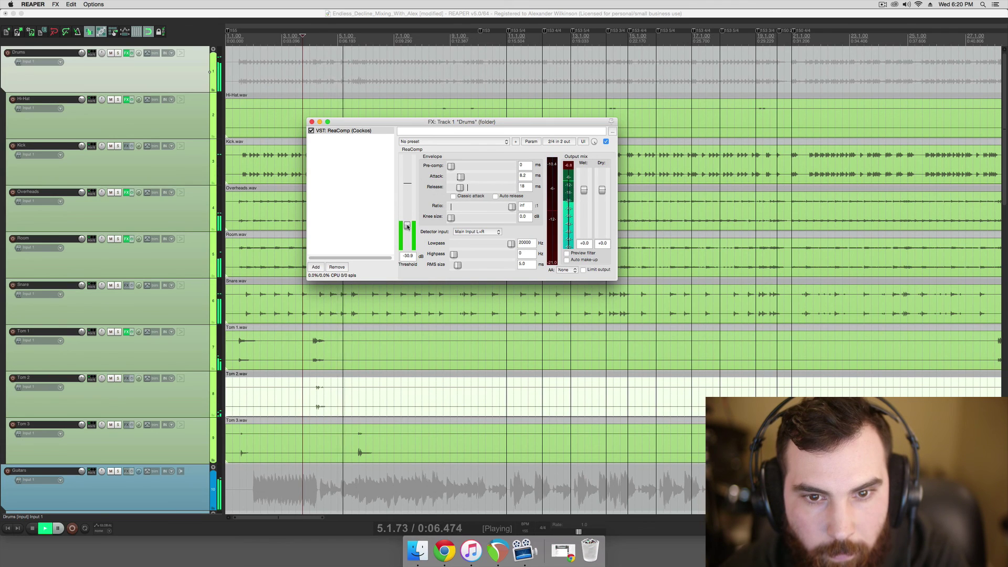
{"action": "left_click", "coordinate": [408, 224]}
{"action": "key", "text": "space"}
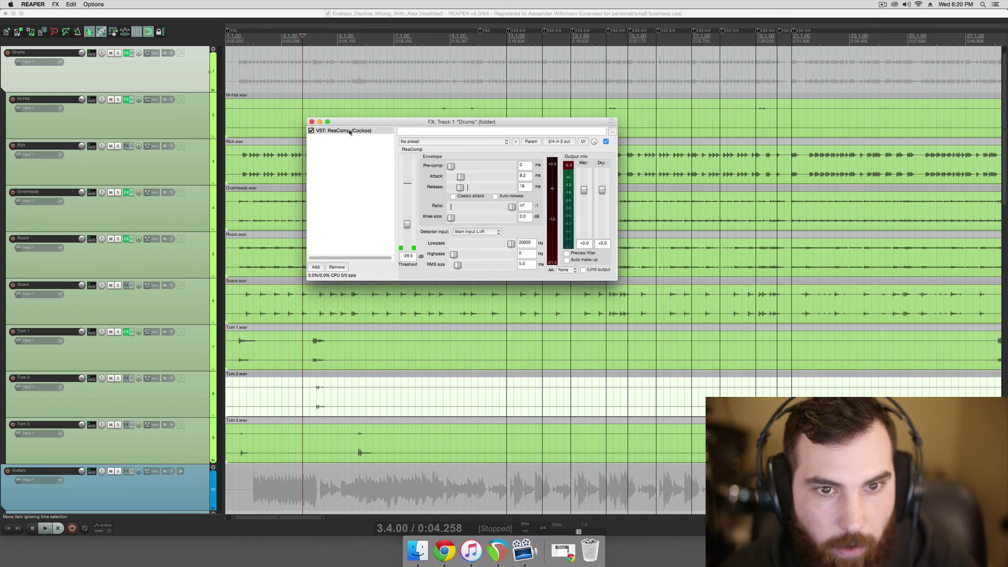
Set the drum compressor's ratio to 1.1:1, audition a -49.3 dB threshold, and readjust the threshold to -47.6 dB
{"action": "left_click_drag", "start_coordinate": [364, 125], "coordinate": [382, 137]}
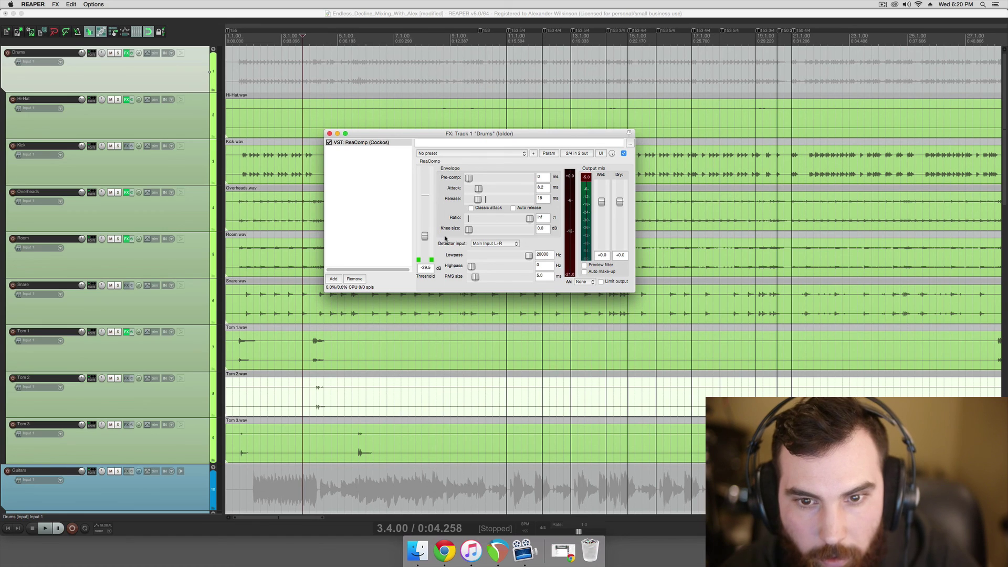
{"action": "double_click", "coordinate": [542, 217]}
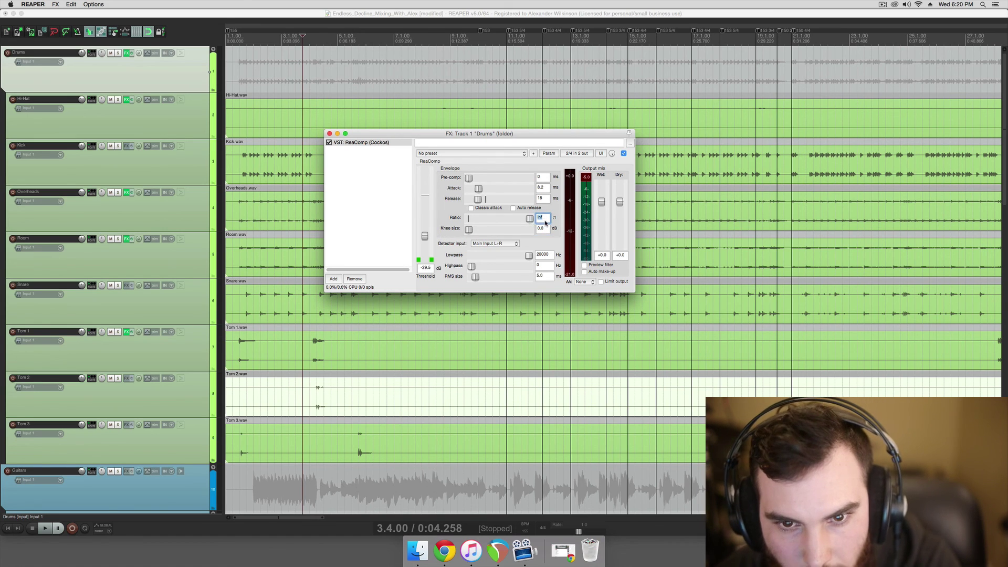
{"action": "type", "text": "1.1"}
{"action": "key", "text": "Return"}
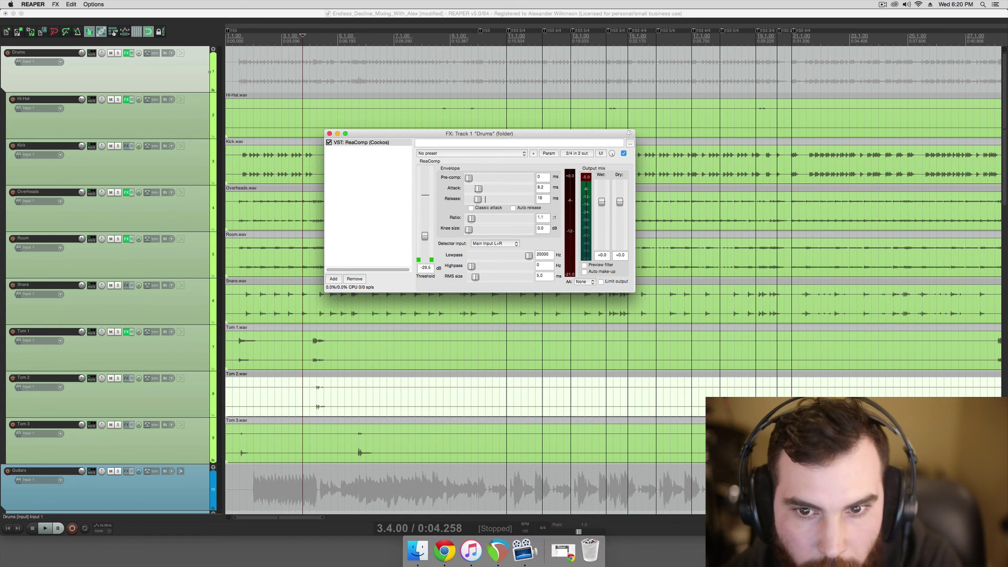
{"action": "key", "text": "space"}
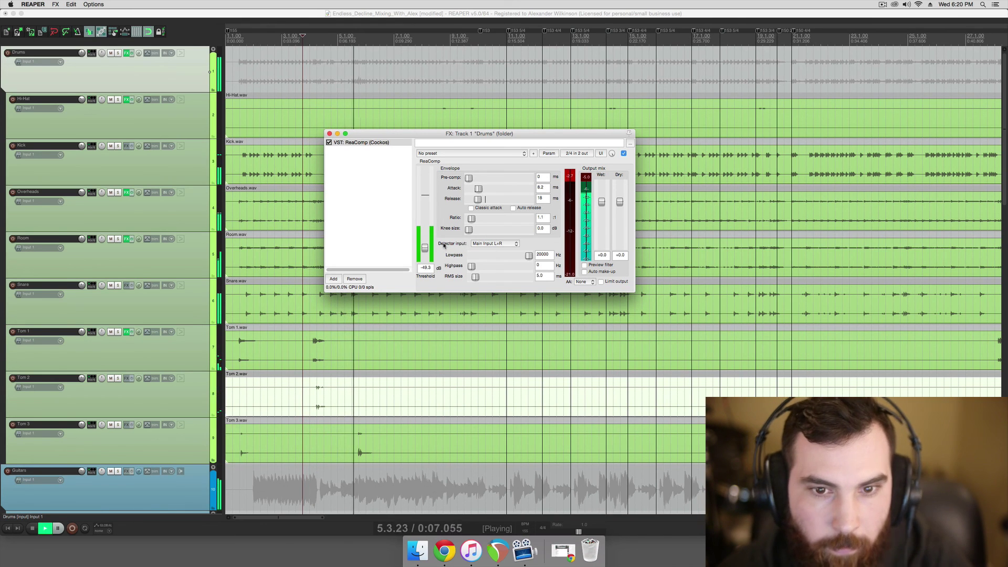
{"action": "key", "text": "space"}
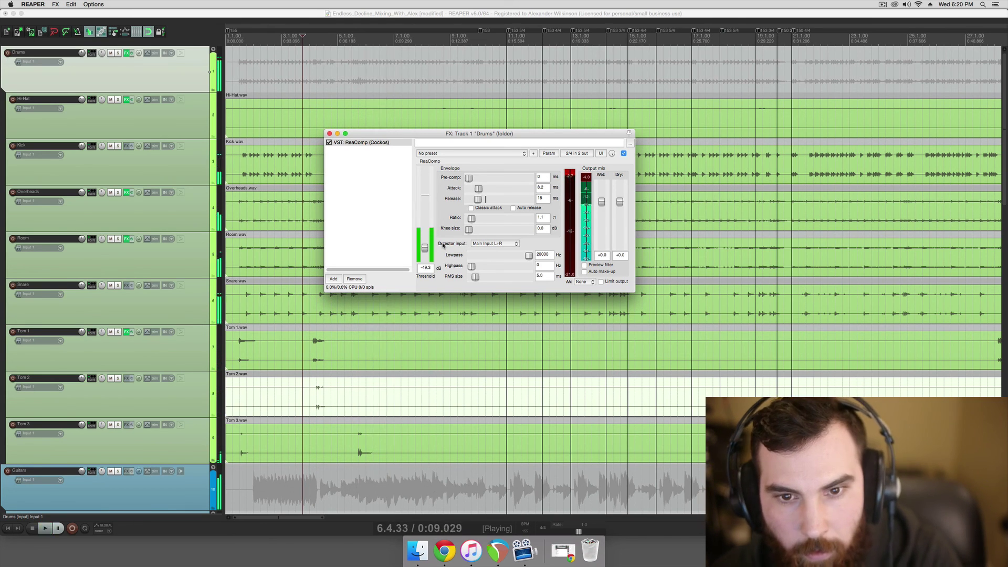
{"action": "left_click", "coordinate": [426, 248]}
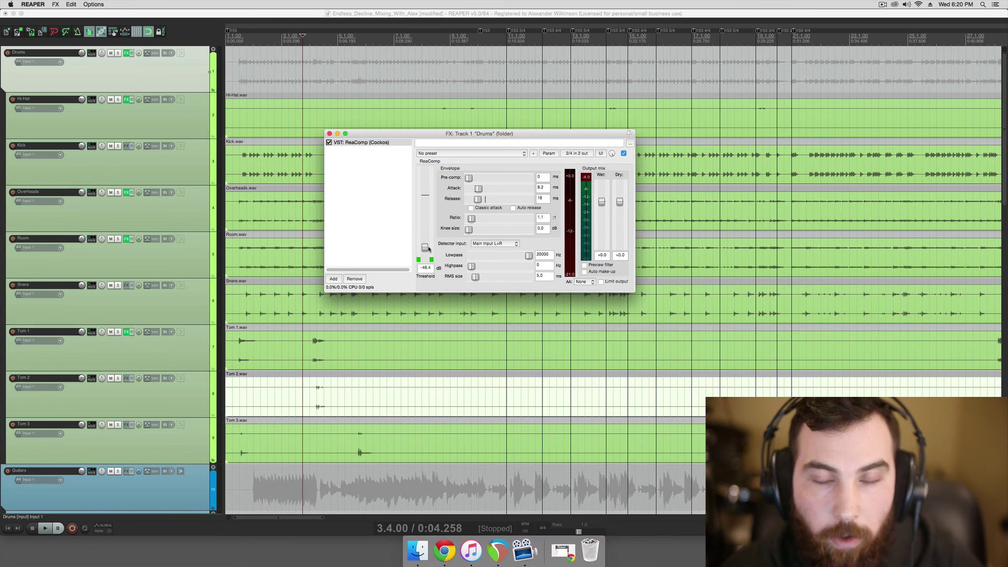
{"action": "left_click_drag", "start_coordinate": [426, 249], "coordinate": [427, 250]}
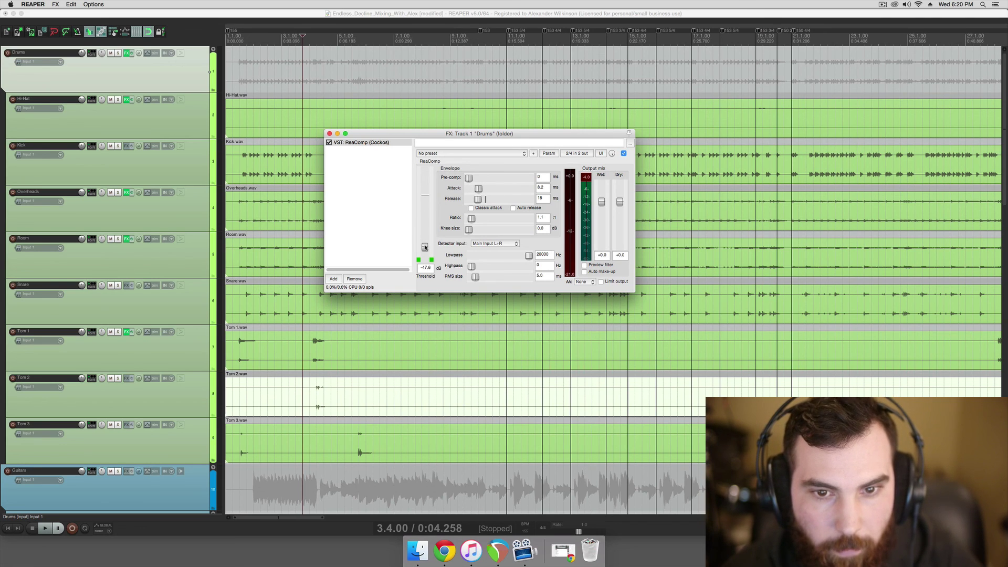
Reset attack and release to 0 ms, turn the dry signal down to -inf, and set the ratio to 1.1:1
{"action": "left_click_drag", "start_coordinate": [477, 189], "coordinate": [521, 224]}
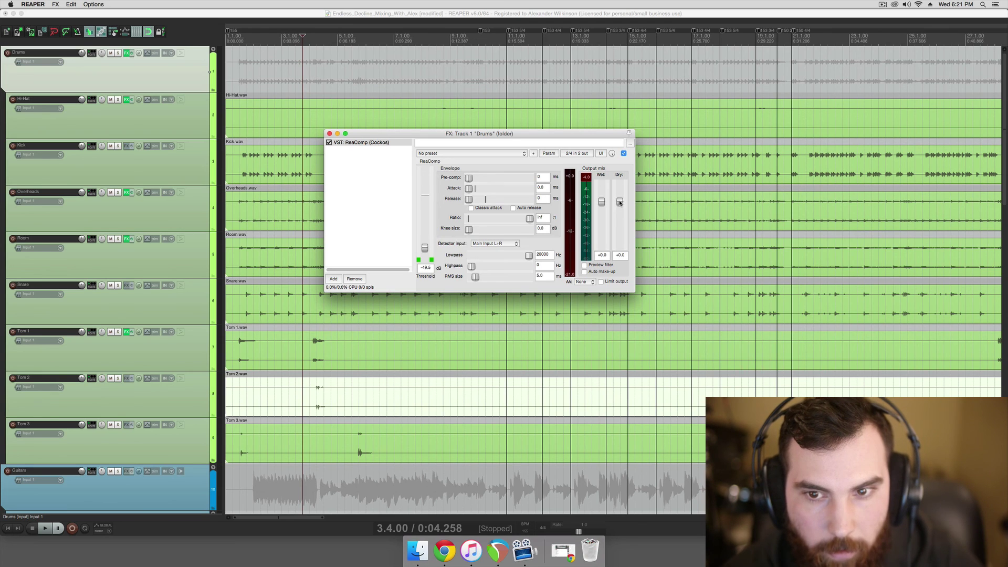
{"action": "left_click_drag", "start_coordinate": [619, 202], "coordinate": [621, 267]}
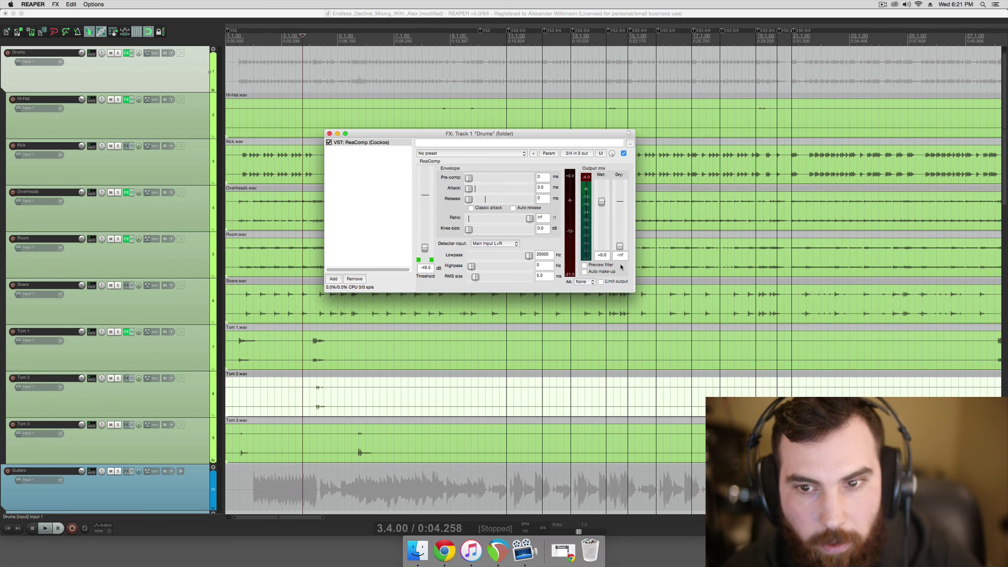
{"action": "double_click", "coordinate": [542, 218]}
{"action": "type", "text": "1.1"}
{"action": "key", "text": "Return"}
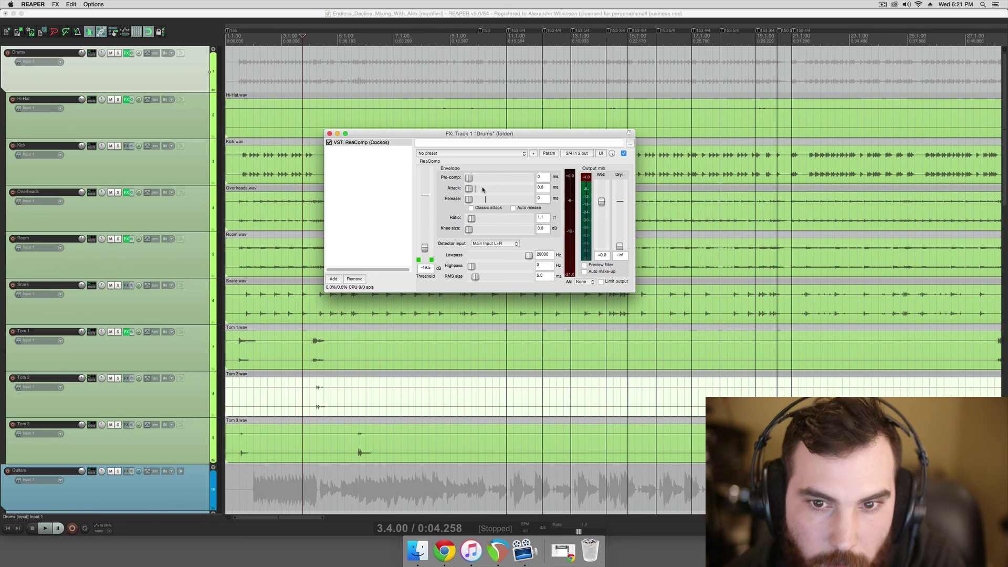
Set the compressor's attack to 4.8 ms, release to 12 ms and threshold to -56.5 dB while playing from 3.4.00
{"action": "key", "text": "space"}
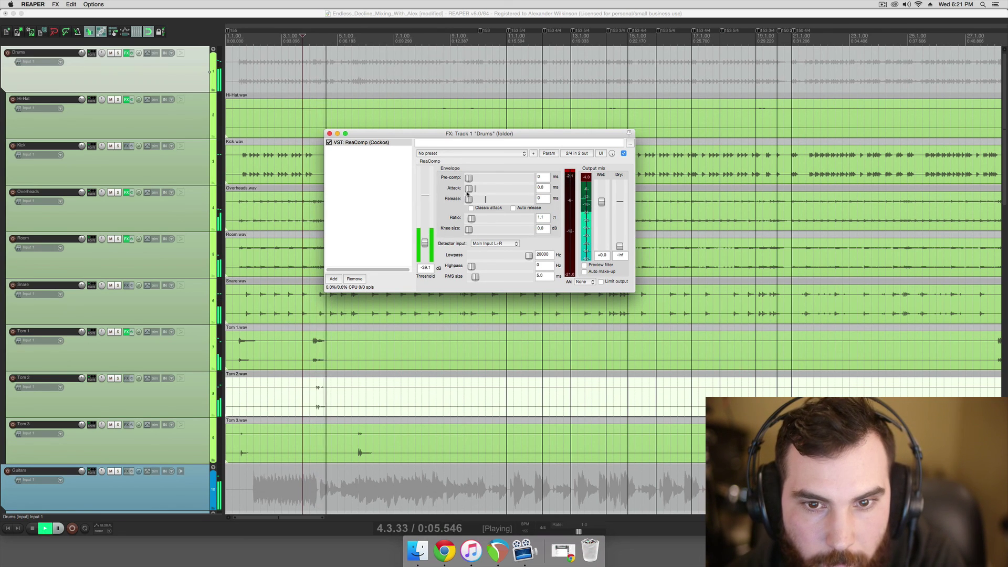
{"action": "mouse_move", "coordinate": [467, 189]}
{"action": "left_mouse_down"}
{"action": "mouse_move", "coordinate": [475, 200]}
{"action": "mouse_move", "coordinate": [477, 189]}
{"action": "left_mouse_up"}
{"action": "left_click_drag", "start_coordinate": [475, 199], "coordinate": [477, 199]}
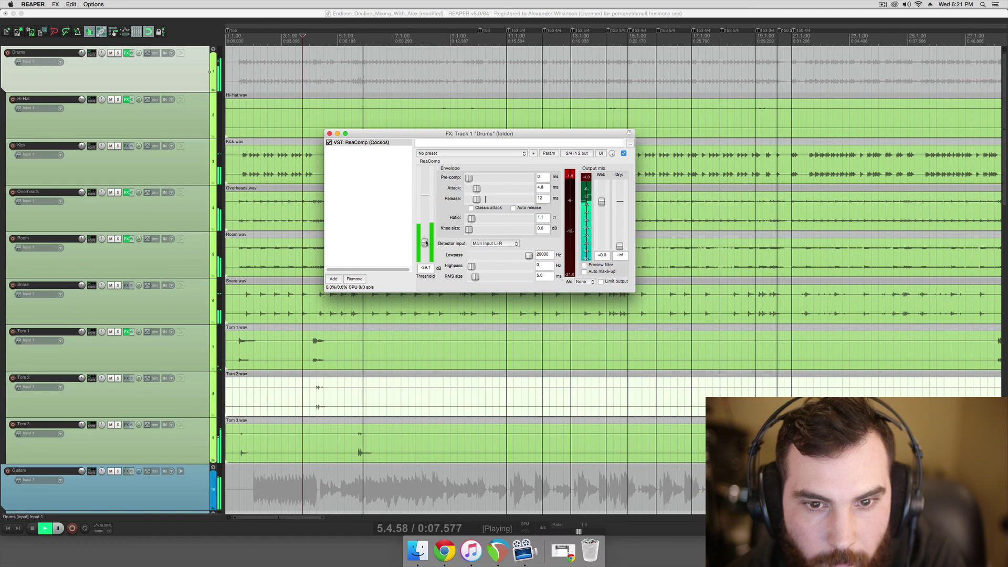
{"action": "left_click_drag", "start_coordinate": [425, 242], "coordinate": [425, 250]}
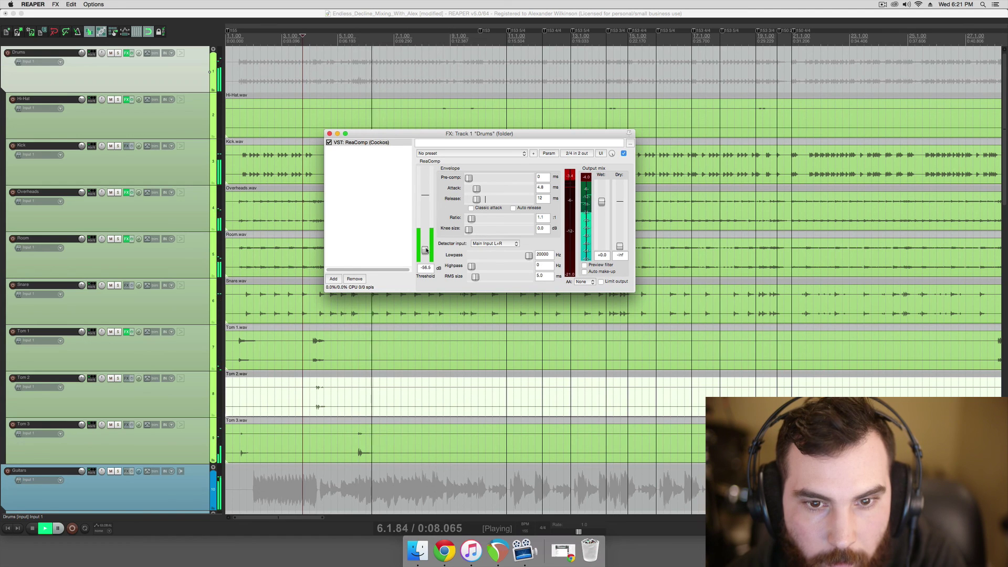
Solo the Drums folder and replay the compressed drums from 3.4.00
{"action": "left_click", "coordinate": [118, 53]}
{"action": "key", "text": "space"}
{"action": "key", "text": "space"}
{"action": "left_click_drag", "start_coordinate": [425, 250], "coordinate": [426, 250]}
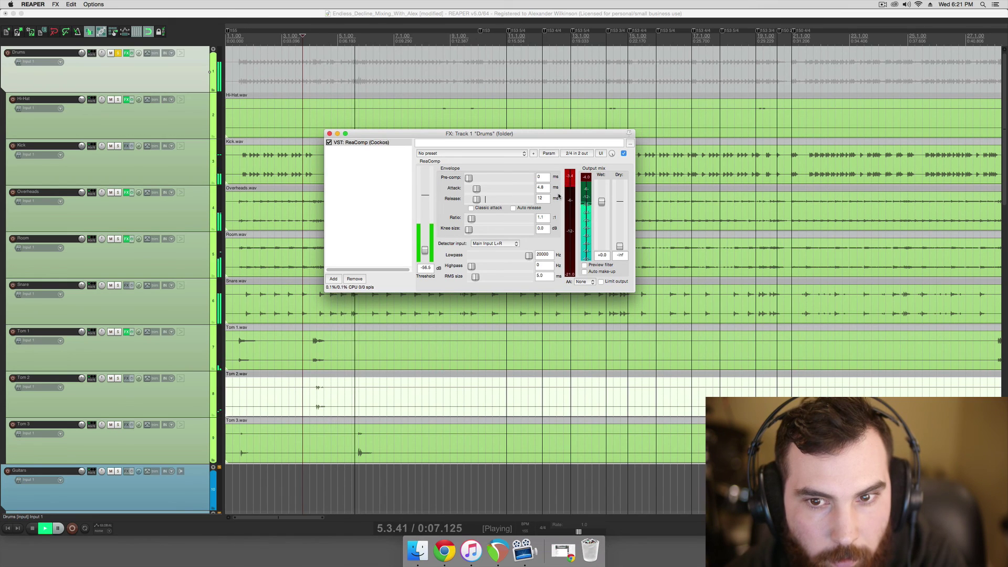
{"action": "key", "text": "space"}
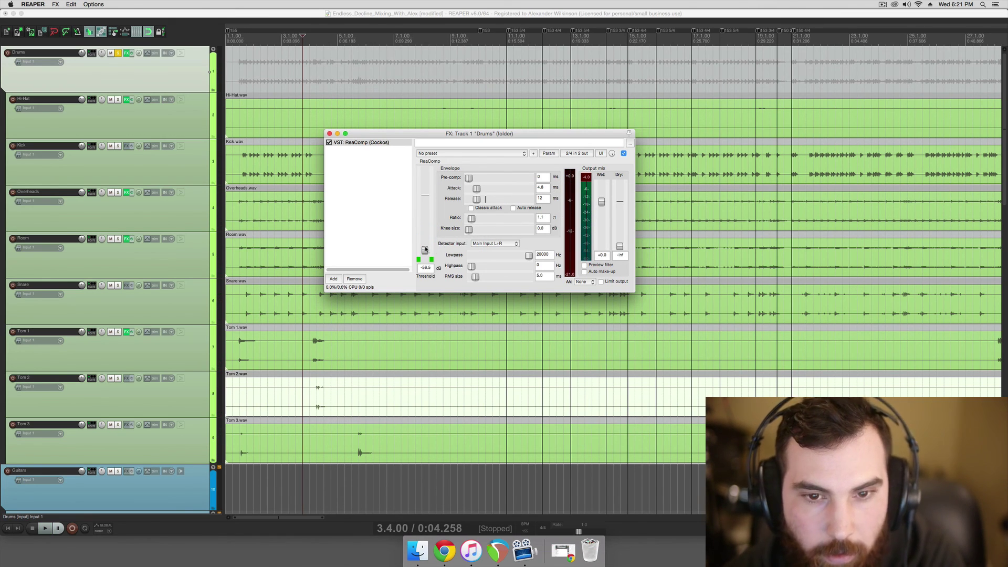
Reset the drum compressor's attack and release to 0 ms, restore the dry signal to +0.0 dB, and audition a -31.9 dB threshold
{"action": "left_click_drag", "start_coordinate": [475, 190], "coordinate": [466, 189]}
{"action": "left_click_drag", "start_coordinate": [476, 199], "coordinate": [467, 200]}
{"action": "key", "text": "space"}
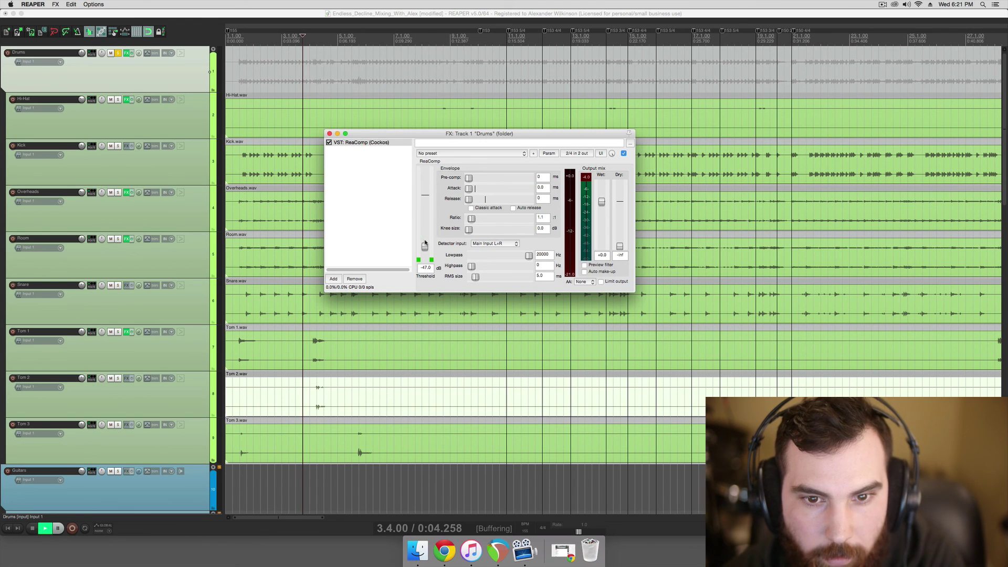
{"action": "key", "text": "space"}
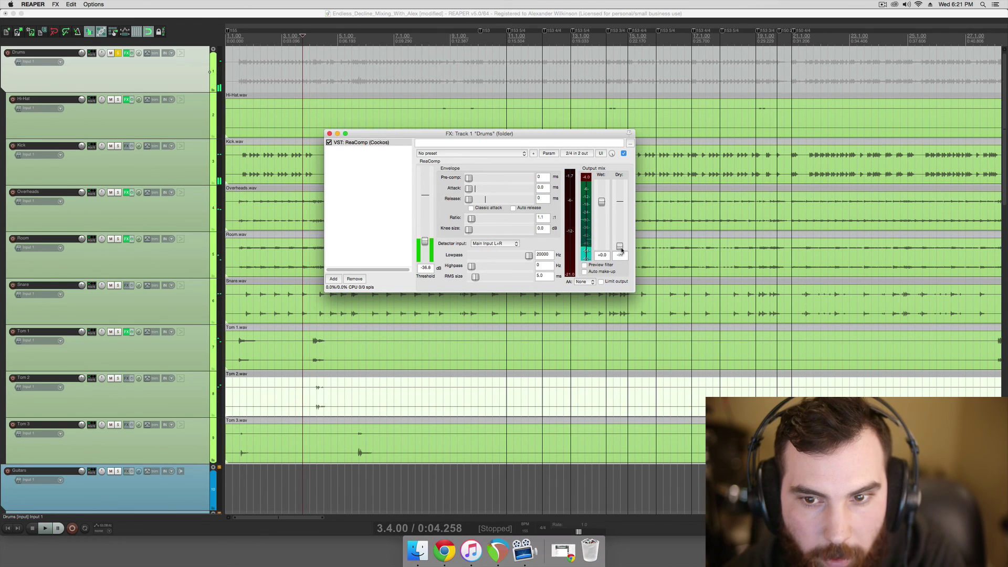
{"action": "left_click_drag", "start_coordinate": [619, 246], "coordinate": [620, 202]}
{"action": "key", "text": "space"}
{"action": "left_click_drag", "start_coordinate": [425, 242], "coordinate": [425, 238]}
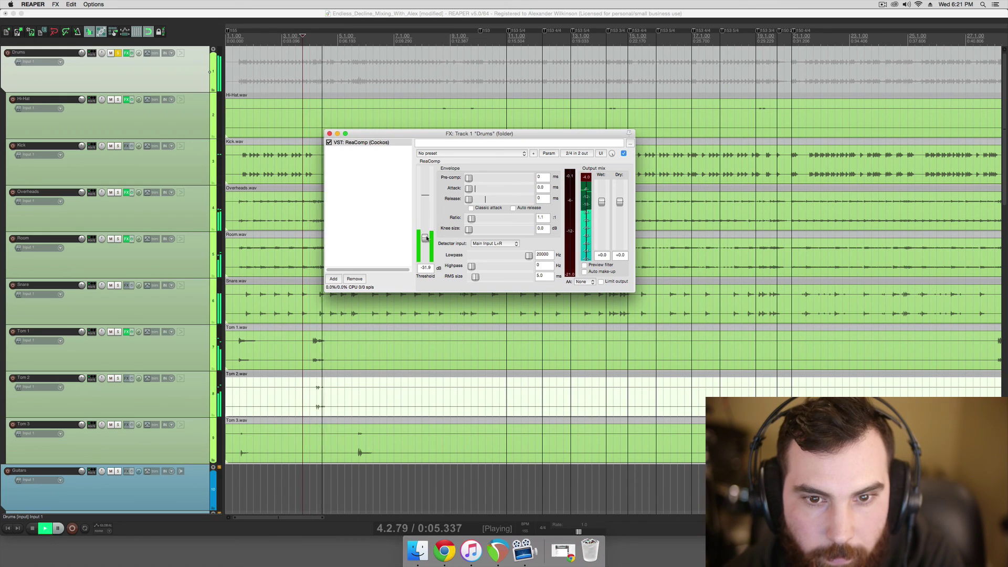
Replay the drums from 3.4.00 while moving the compressor's threshold to -47.4 dB, and turn the dry signal down to -inf
{"action": "key", "text": "space"}
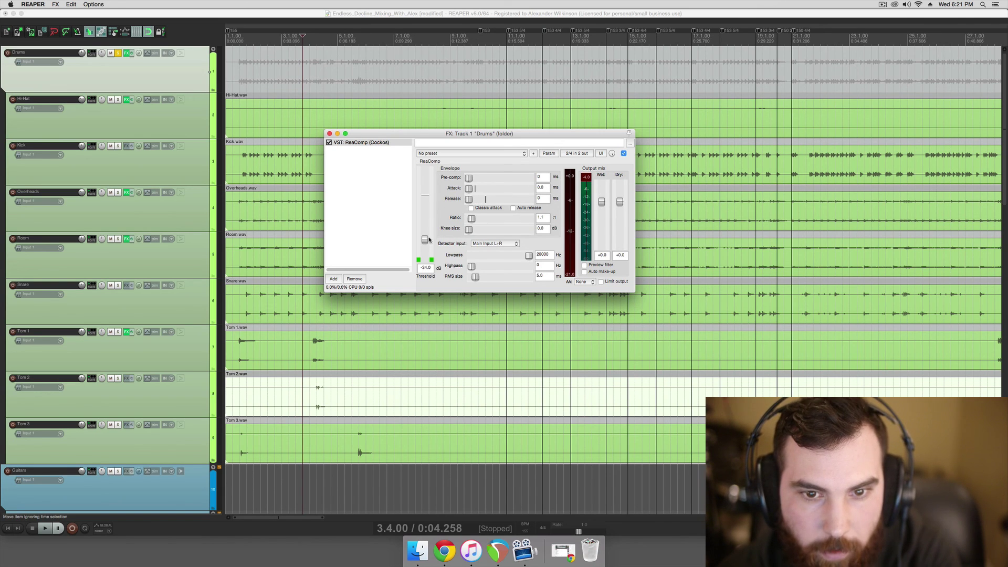
{"action": "key", "text": "space"}
{"action": "left_click_drag", "start_coordinate": [428, 240], "coordinate": [427, 248]}
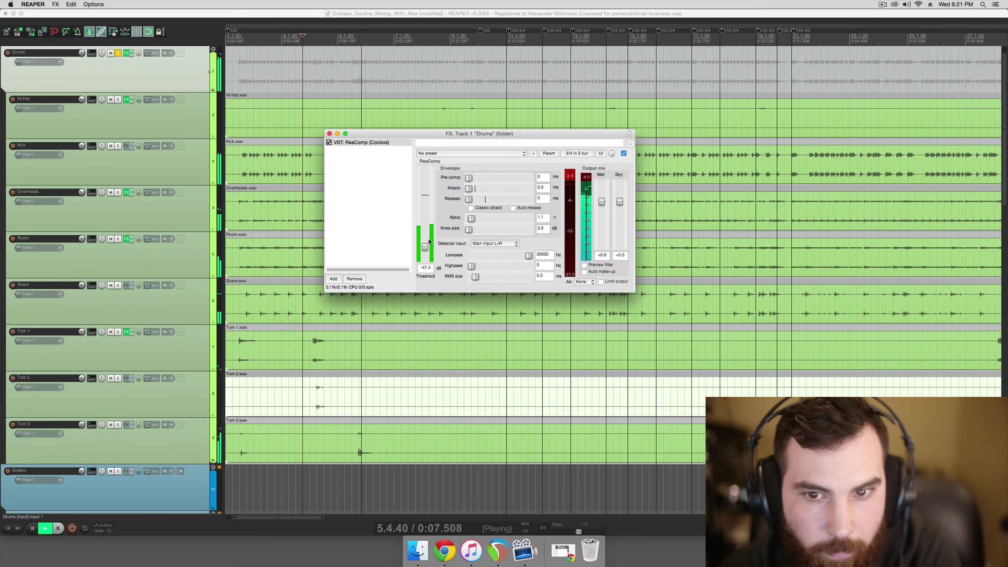
{"action": "key", "text": "space"}
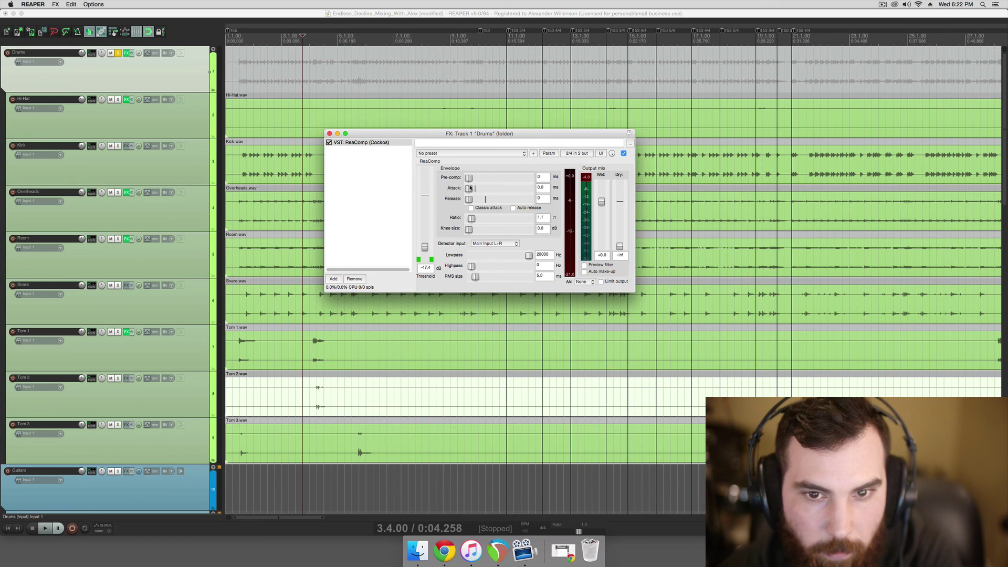
Set the drum compressor's ratio to inf:1, attack to 15.5 ms and release to 16 ms while auditioning from 3.4.00
{"action": "left_click_drag", "start_coordinate": [470, 189], "coordinate": [588, 227]}
{"action": "key", "text": "space"}
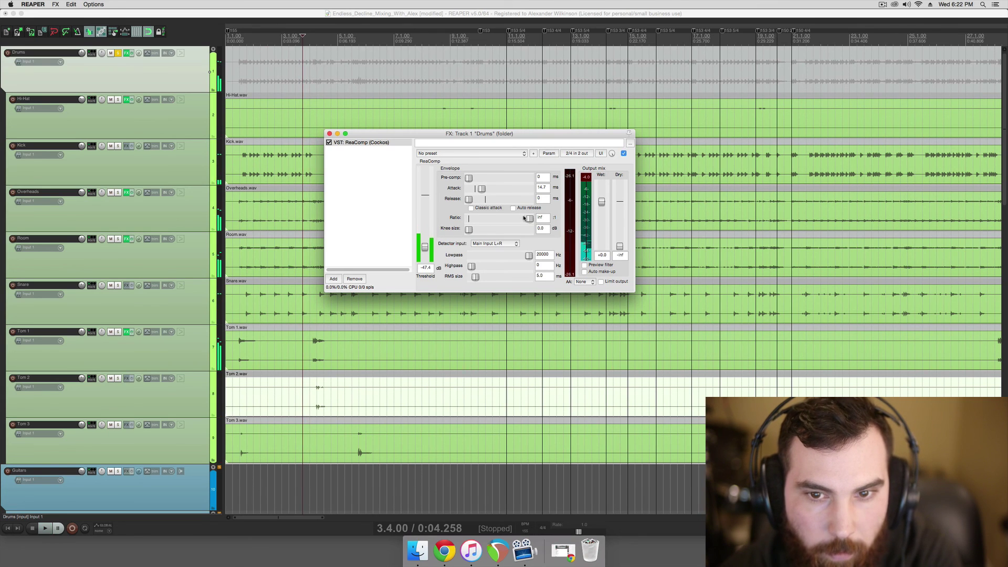
{"action": "key", "text": "space"}
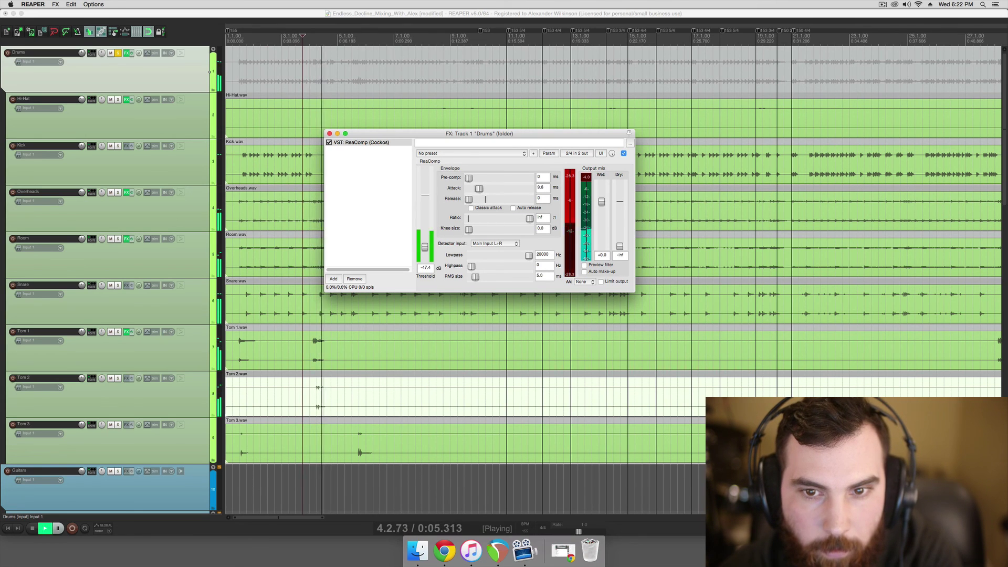
{"action": "left_click_drag", "start_coordinate": [481, 190], "coordinate": [476, 199]}
{"action": "key", "text": "space"}
{"action": "key", "text": "space"}
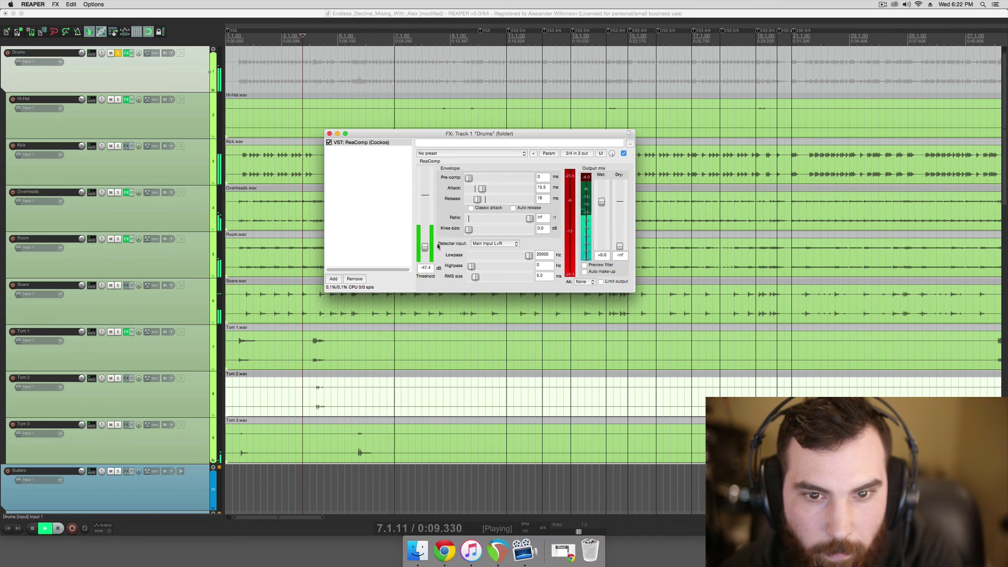
Set the compressor's threshold to -26.7 dB during playback and restore the dry signal to +0.0 dB
{"action": "key", "text": "space"}
{"action": "key", "text": "space"}
{"action": "left_click_drag", "start_coordinate": [424, 247], "coordinate": [426, 235]}
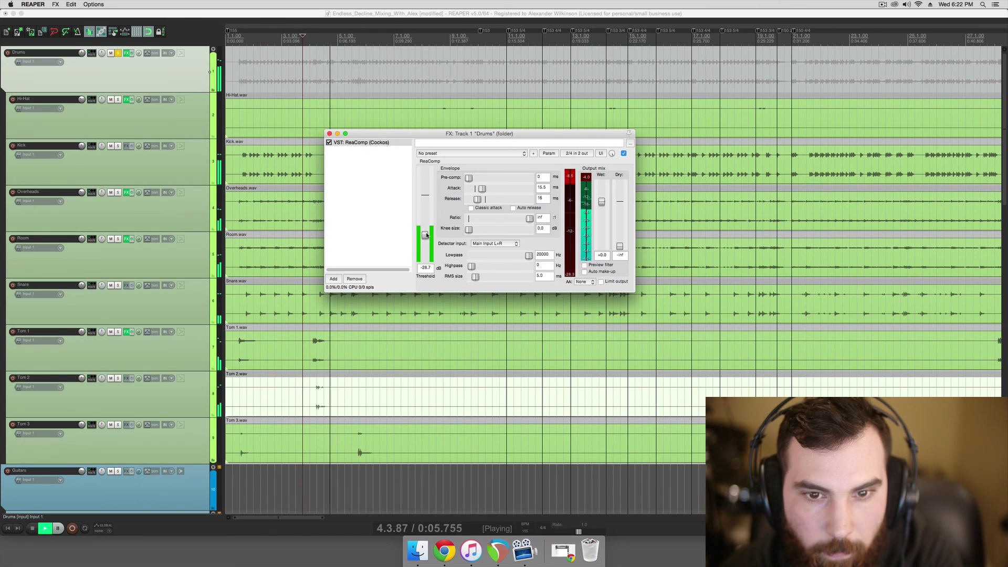
{"action": "double_click", "coordinate": [619, 247]}
{"action": "left_click_drag", "start_coordinate": [425, 235], "coordinate": [426, 237]}
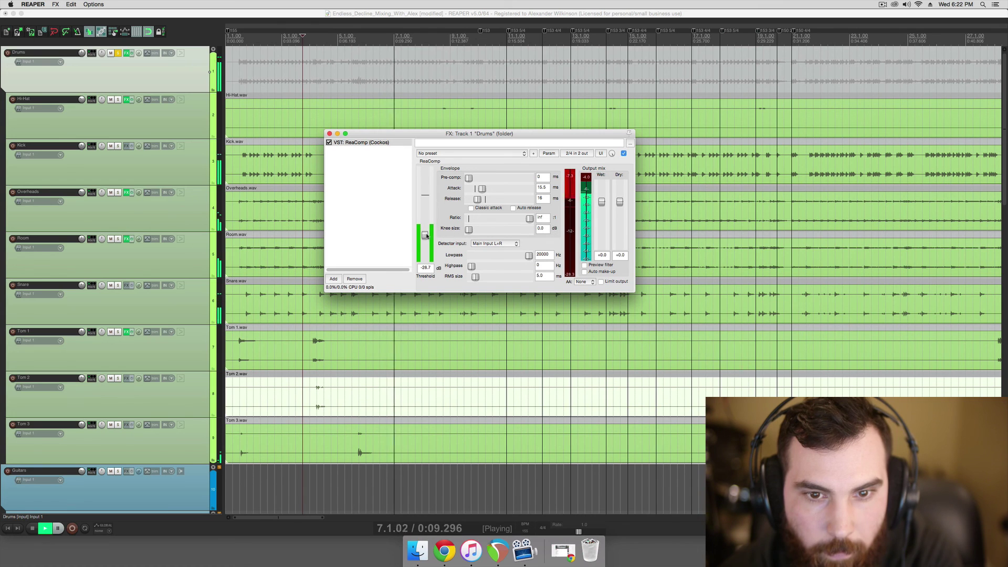
Close the drum compressor's window and play the compressed drums from 7.3.00
{"action": "left_click", "coordinate": [329, 133]}
{"action": "key", "text": "space"}
{"action": "left_click", "coordinate": [366, 169]}
{"action": "scroll", "coordinate": [366, 163], "scroll_direction": "down", "scroll_amount": 5}
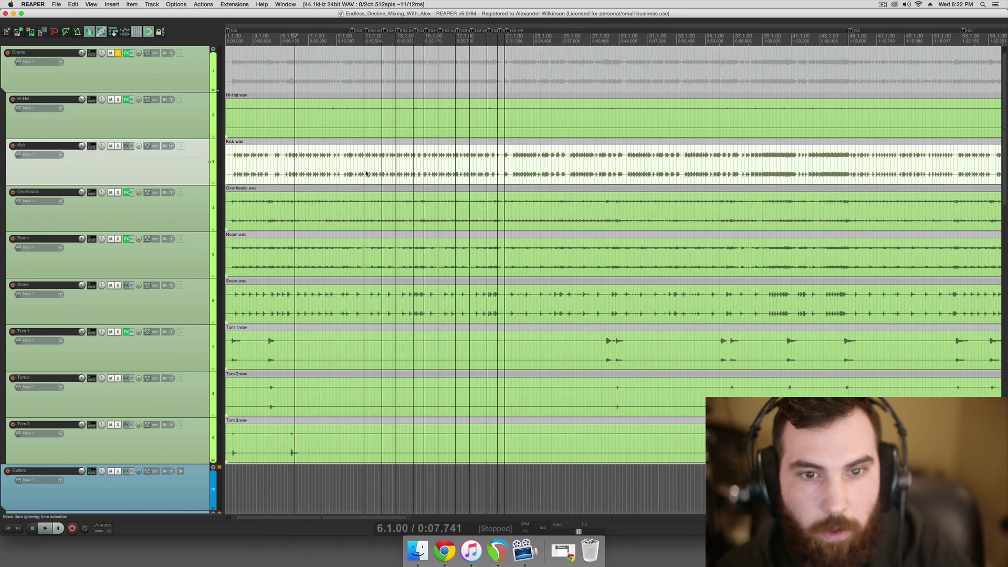
{"action": "left_click", "coordinate": [346, 124]}
{"action": "left_click", "coordinate": [333, 135]}
{"action": "left_click", "coordinate": [321, 136]}
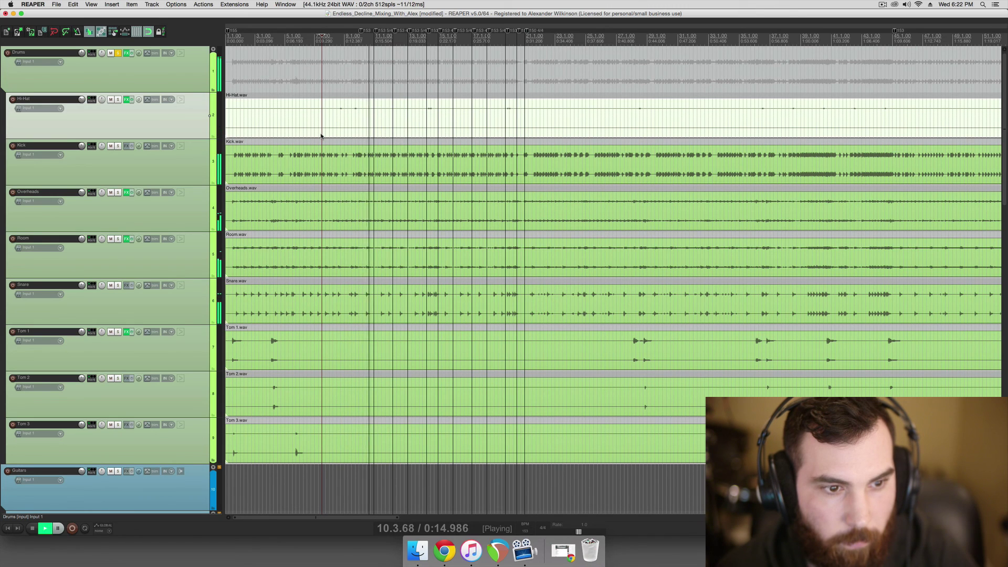
{"action": "key", "text": "space"}
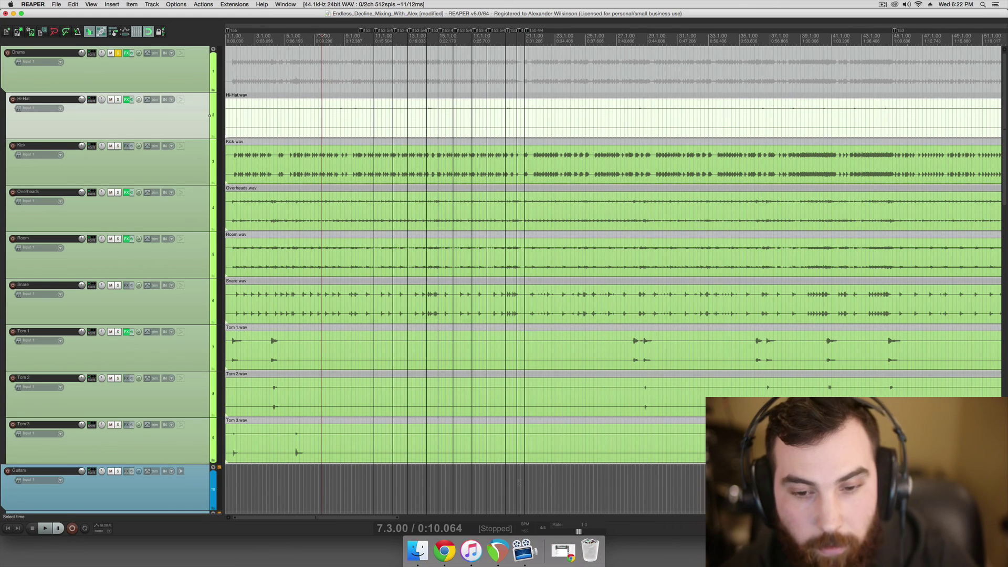
Bring up the iTunes library, return to REAPER, and play the drums from 4.2.00
{"action": "left_click", "coordinate": [472, 550]}
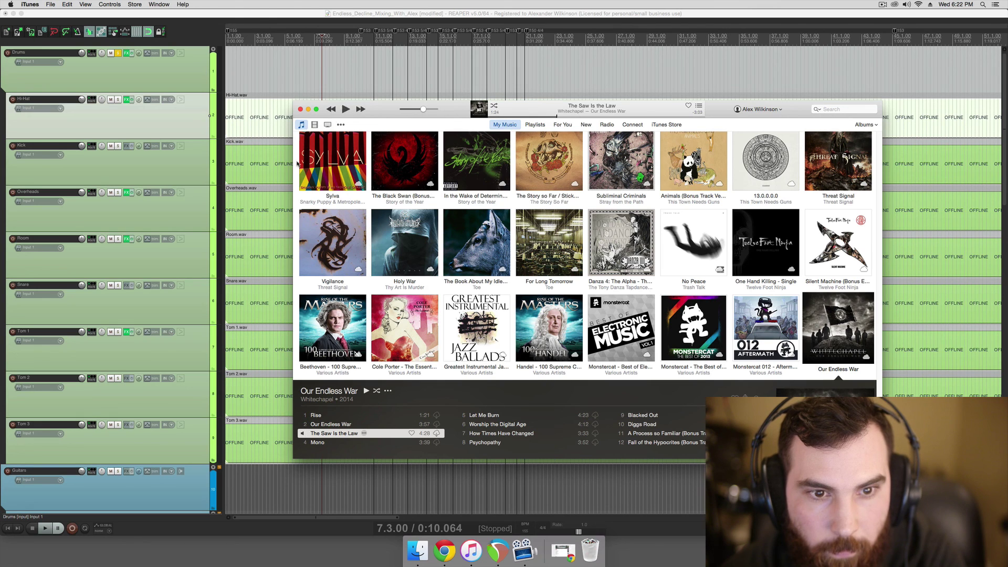
{"action": "left_click", "coordinate": [273, 210]}
{"action": "key", "text": "space"}
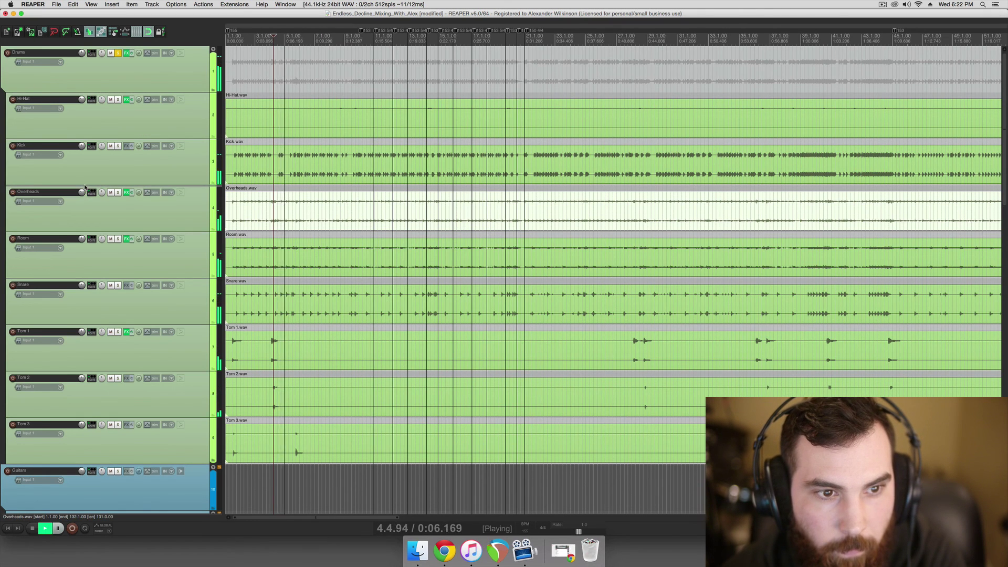
Set the Overheads track's volume to -11.0 dB during playback from 4.2.00 and save the project
{"action": "left_click", "coordinate": [84, 207]}
{"action": "key", "text": "space"}
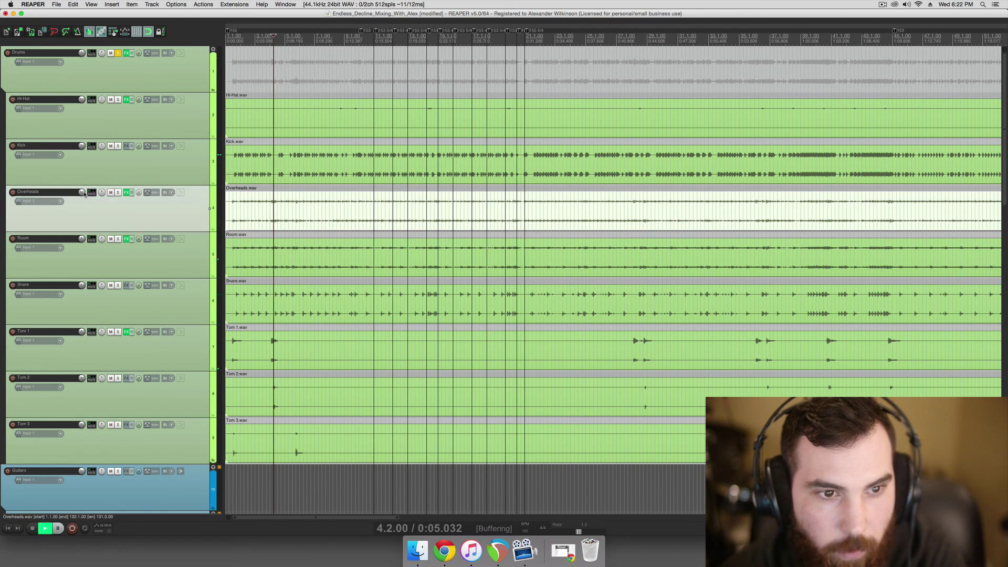
{"action": "key", "text": "space"}
{"action": "scroll", "coordinate": [81, 192], "scroll_direction": "up", "scroll_amount": 5}
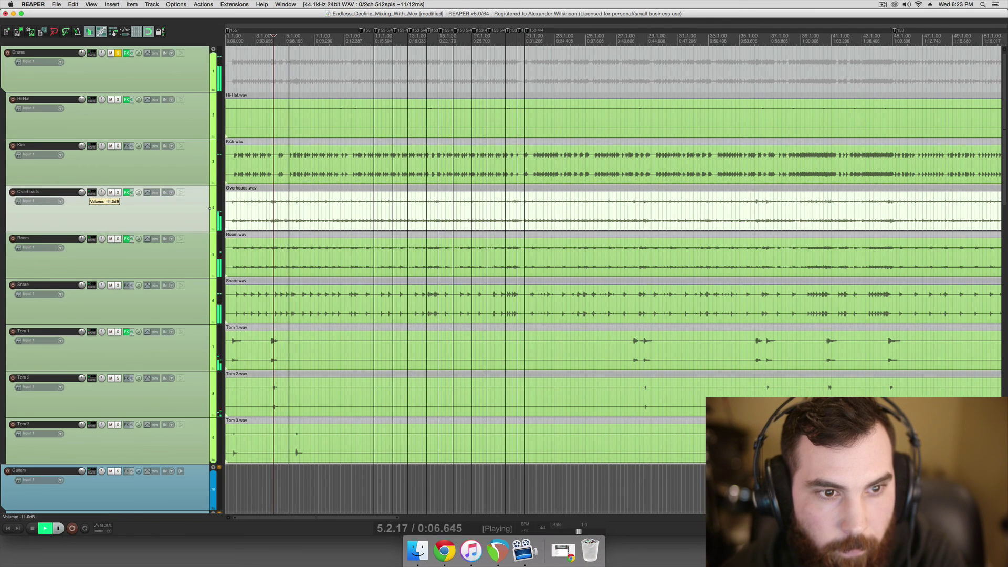
{"action": "key", "text": "super+s"}
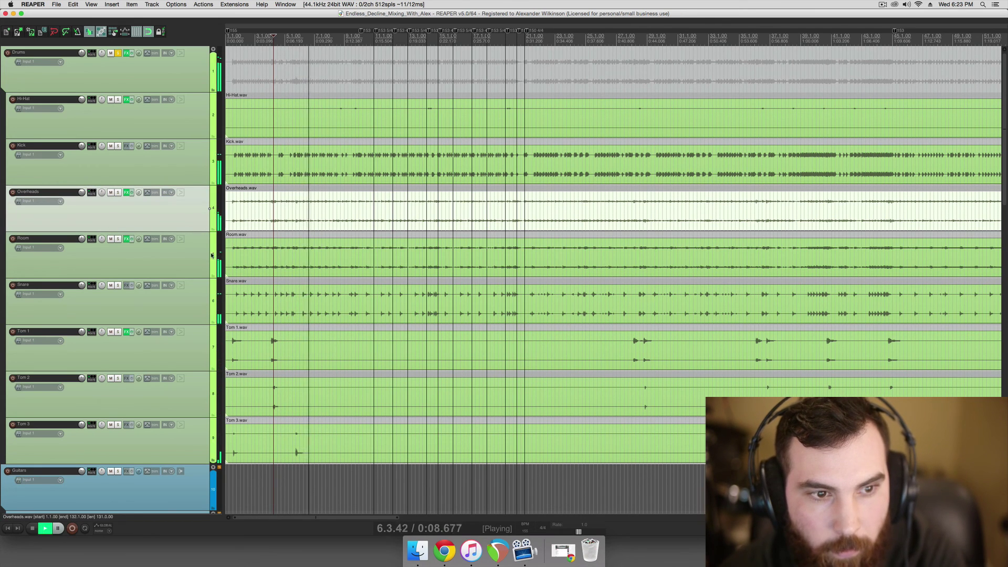
Audition the Room track's volume at -inf and -32.4 dB while playing the drums from 4.2.00
{"action": "left_click", "coordinate": [189, 254]}
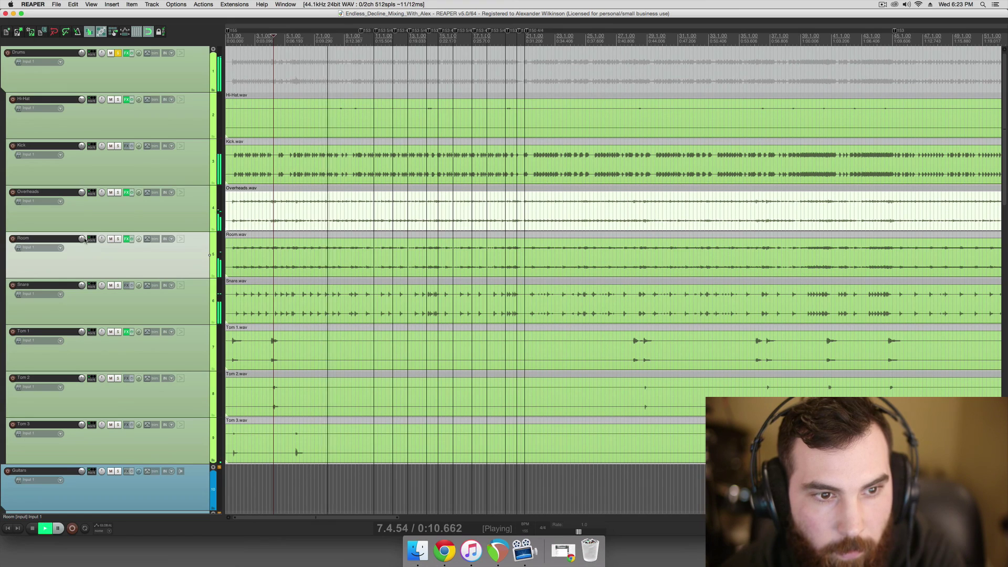
{"action": "key", "text": "space"}
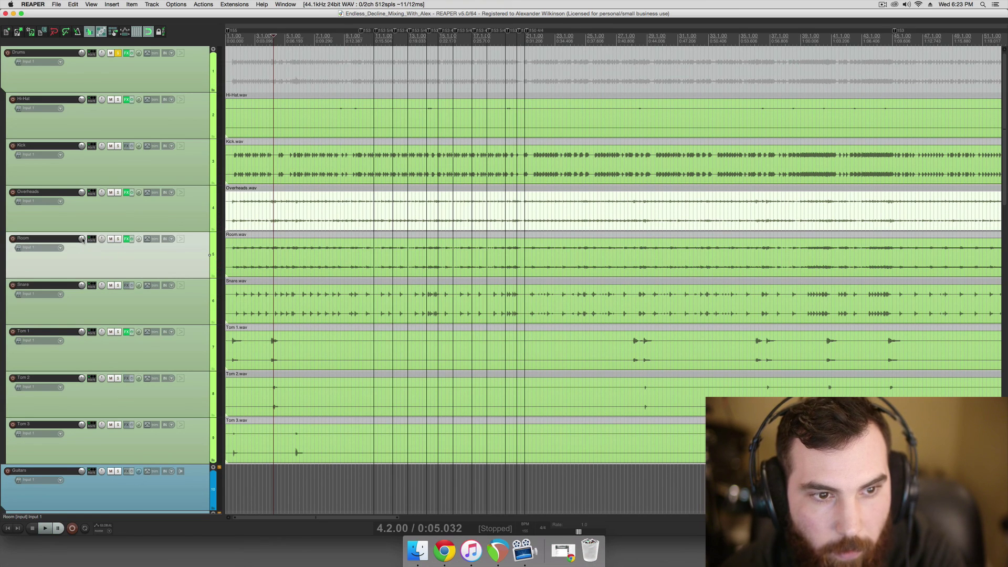
{"action": "double_click", "coordinate": [82, 239]}
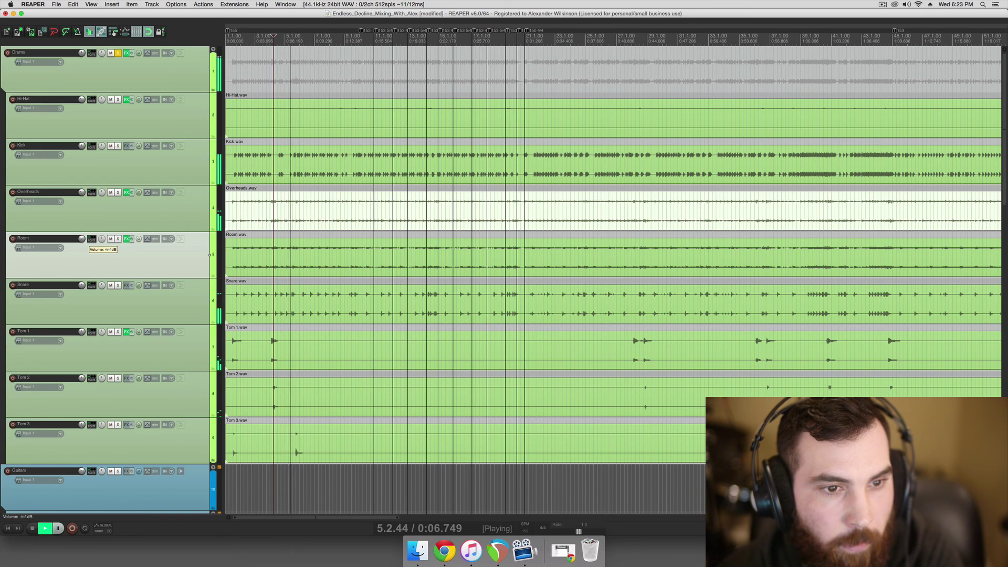
{"action": "key", "text": "space"}
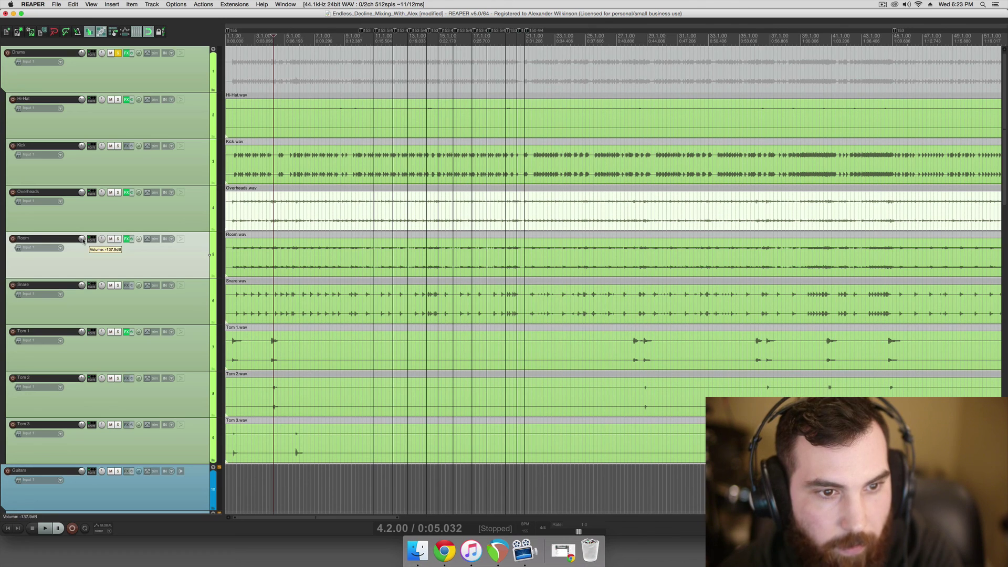
{"action": "key", "text": "space"}
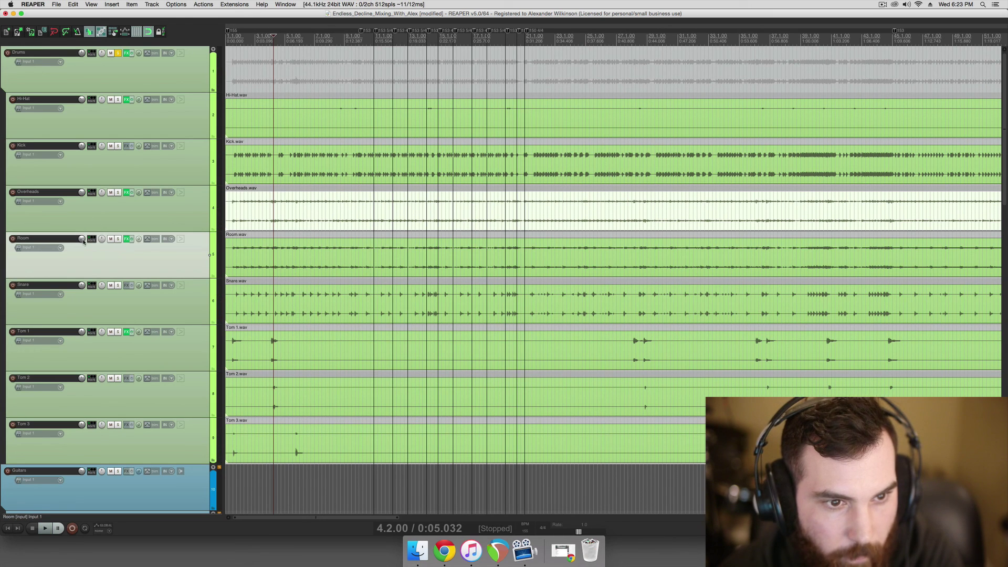
{"action": "key", "text": "space"}
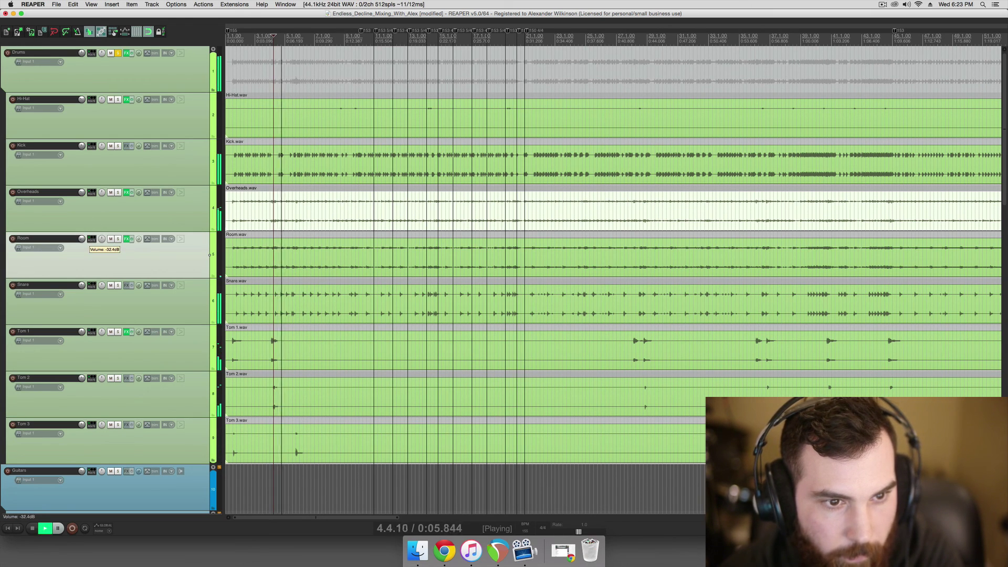
{"action": "left_click_drag", "start_coordinate": [102, 239], "coordinate": [102, 176]}
{"action": "double_click", "coordinate": [81, 240]}
{"action": "key", "text": "space"}
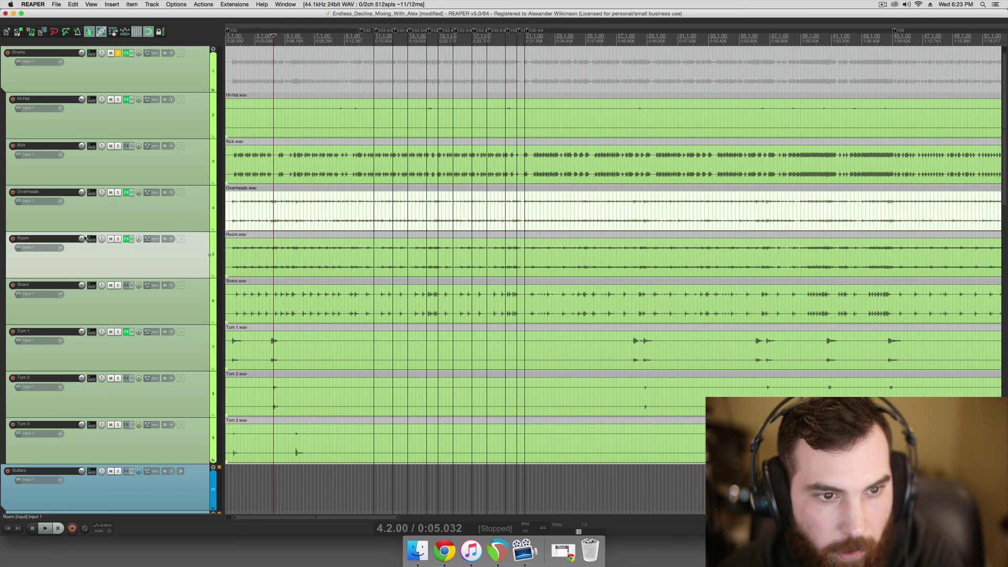
Solo the Room track, listen to it from 4.2.00, and unsolo it
{"action": "left_click", "coordinate": [118, 240]}
{"action": "key", "text": "space"}
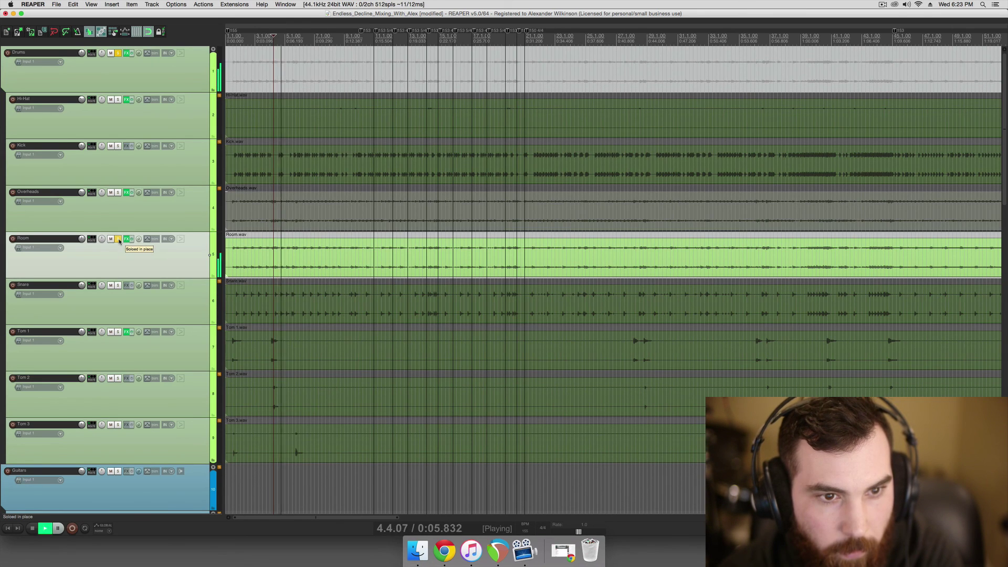
{"action": "key", "text": "space"}
{"action": "left_click", "coordinate": [118, 239]}
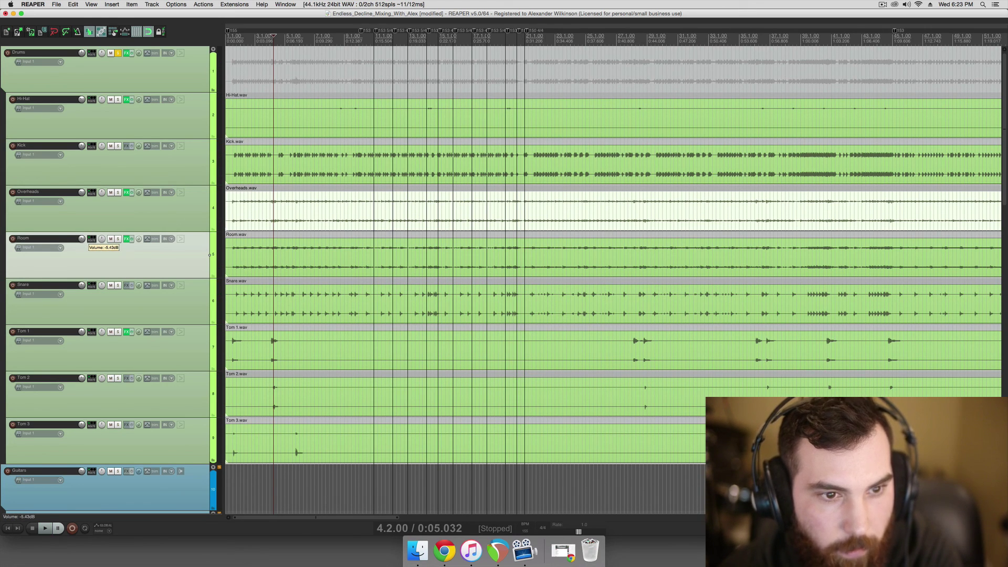
Set the Room track's volume to -4.47 dB, comparing the drums with the track muted and unmuted from 6.2.00
{"action": "left_click_drag", "start_coordinate": [81, 239], "coordinate": [83, 241]}
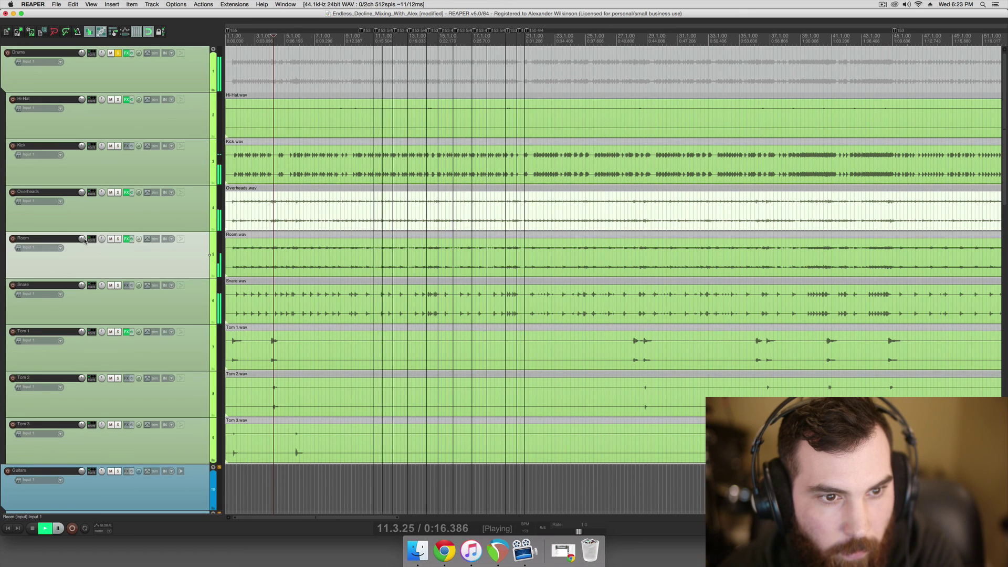
{"action": "key", "text": "space"}
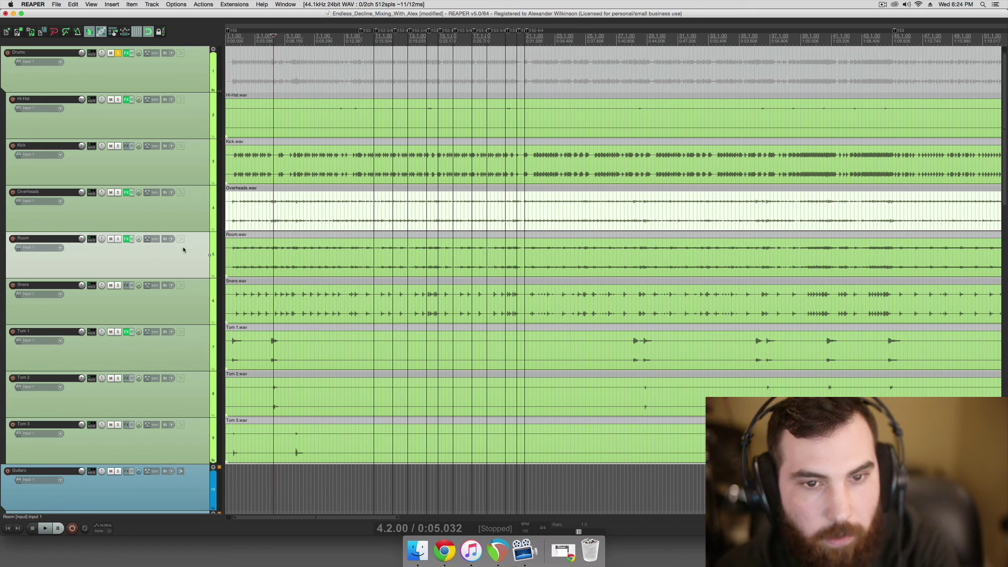
{"action": "left_click", "coordinate": [304, 262]}
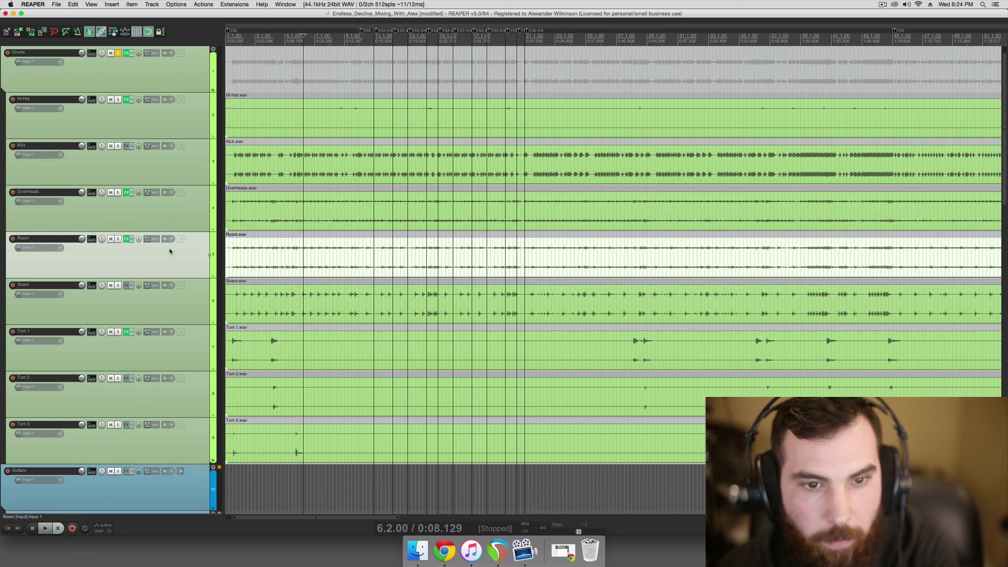
{"action": "left_click", "coordinate": [111, 240]}
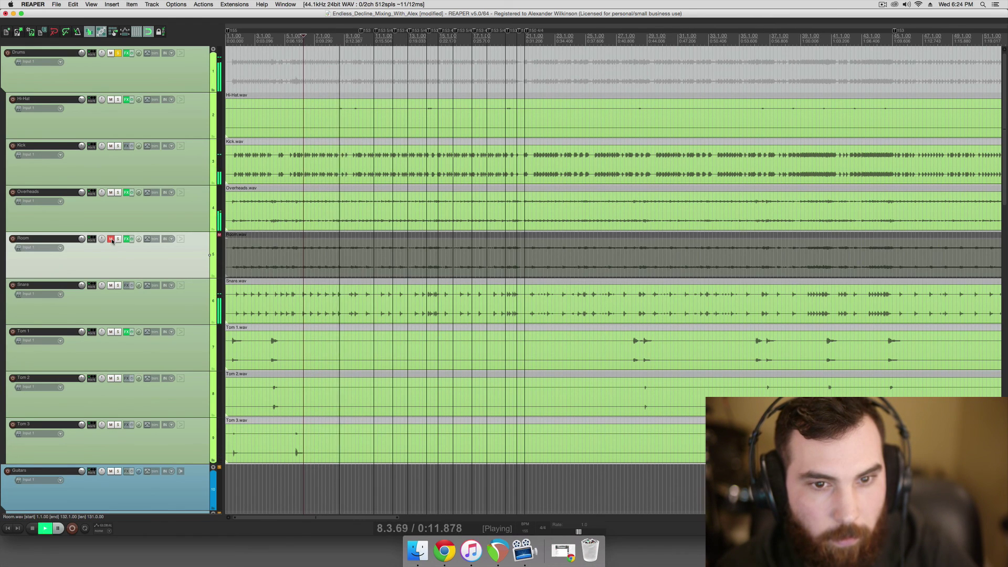
{"action": "left_click", "coordinate": [111, 240]}
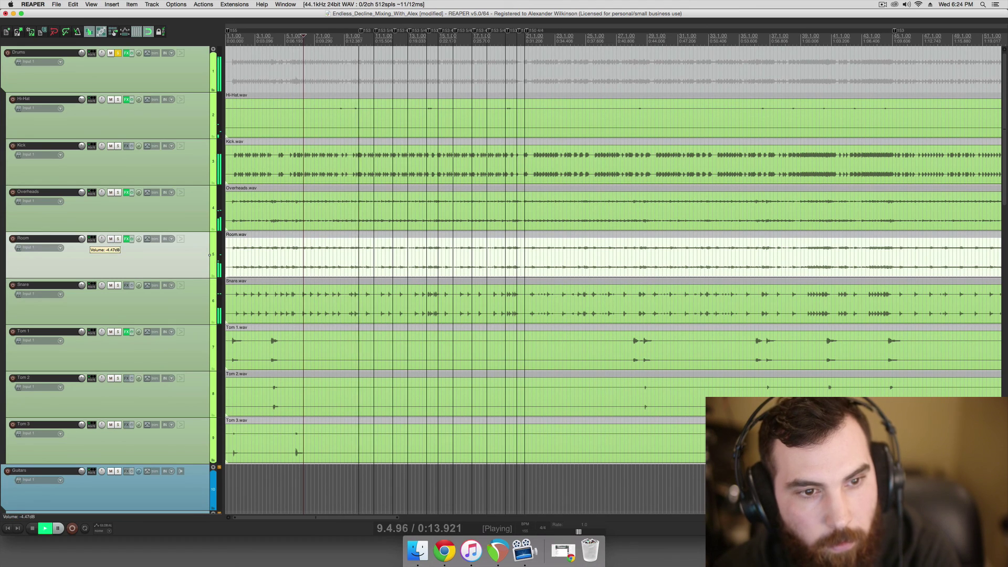
Mute and unmute the Room track once more during playback, stop, and place the edit cursor at 9.3.00
{"action": "left_click", "coordinate": [111, 240]}
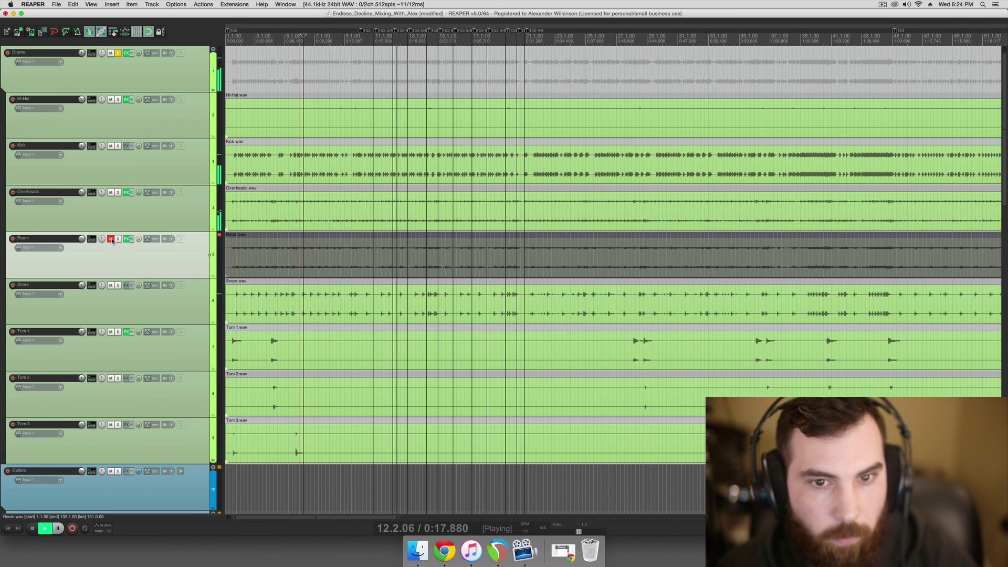
{"action": "left_click", "coordinate": [112, 240]}
{"action": "key", "text": "space"}
{"action": "left_click", "coordinate": [337, 237]}
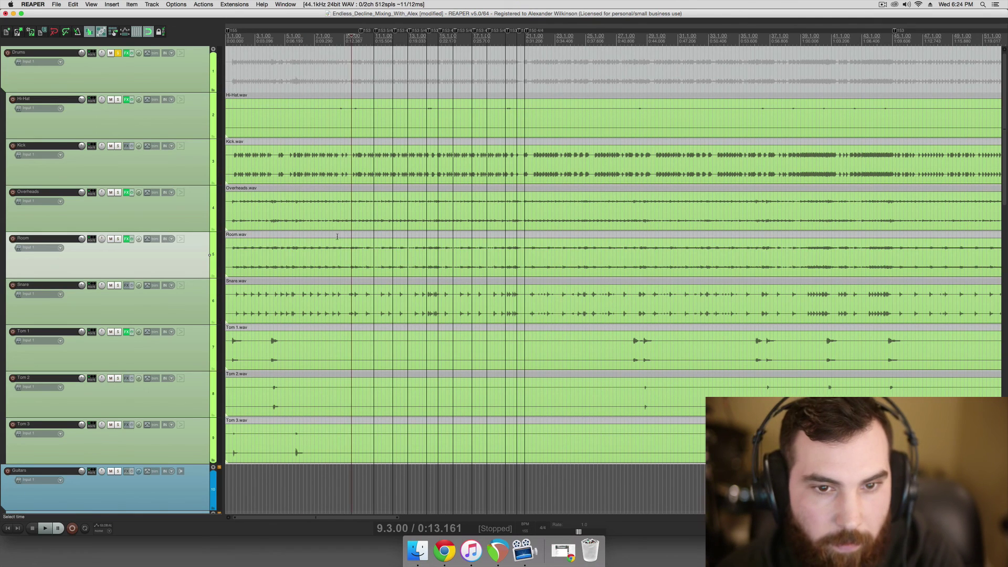
Select the Overheads track, listen to the drum mix from 9.3.00, stop playback, and view more of the song's timeline
{"action": "left_click", "coordinate": [173, 214]}
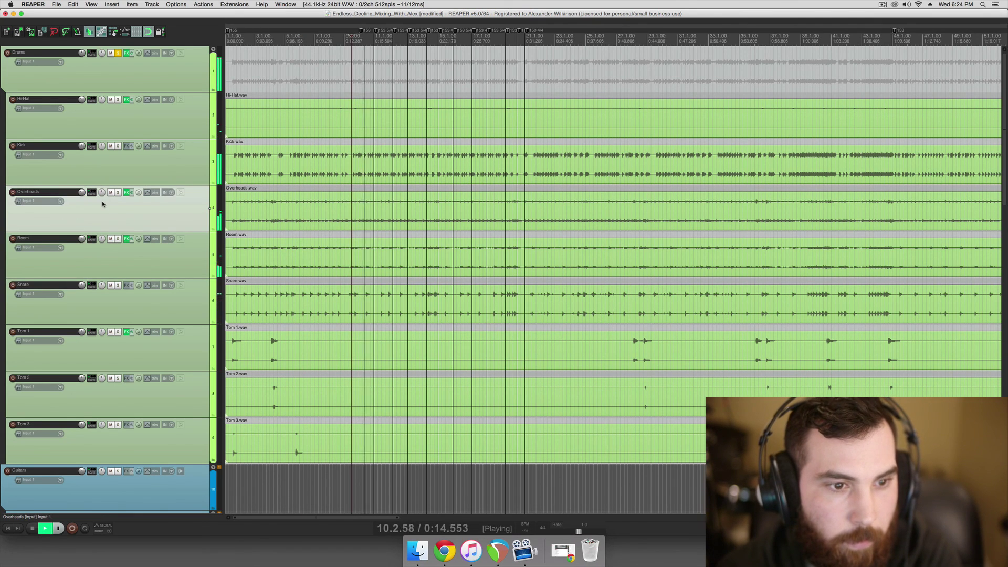
{"action": "scroll", "coordinate": [272, 229], "scroll_direction": "right", "scroll_amount": 3}
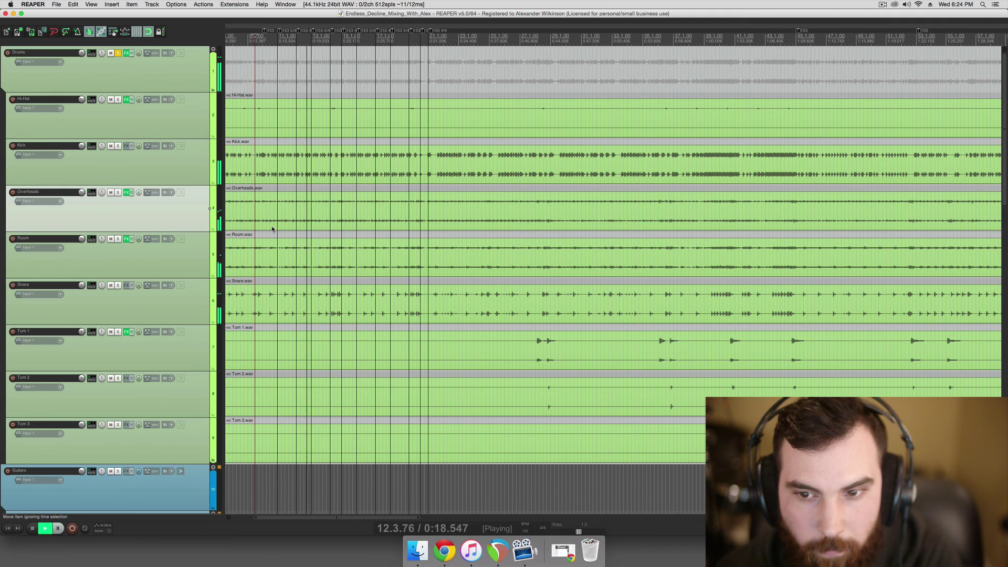
{"action": "key", "text": "space"}
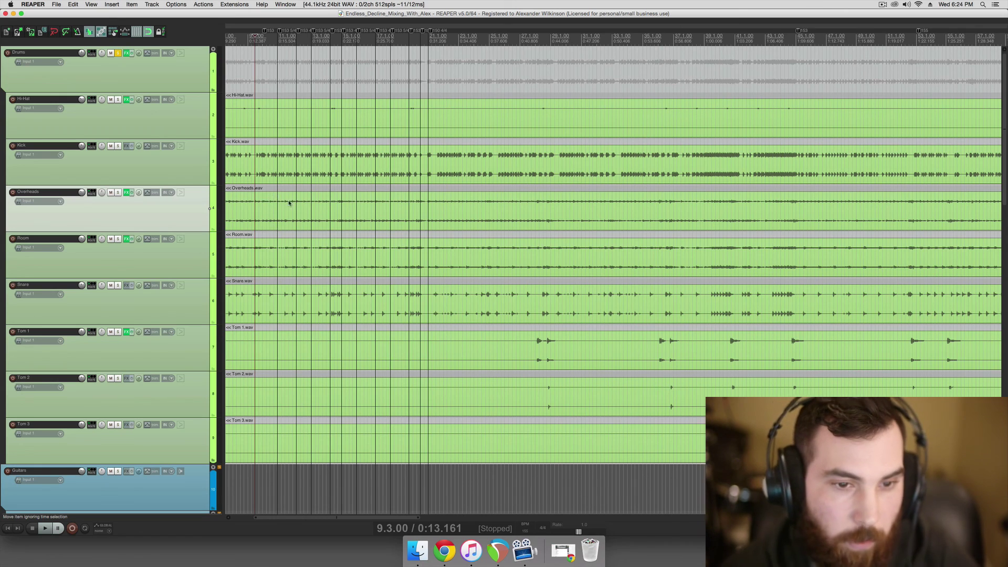
{"action": "scroll", "coordinate": [288, 202], "scroll_direction": "down", "scroll_amount": 5}
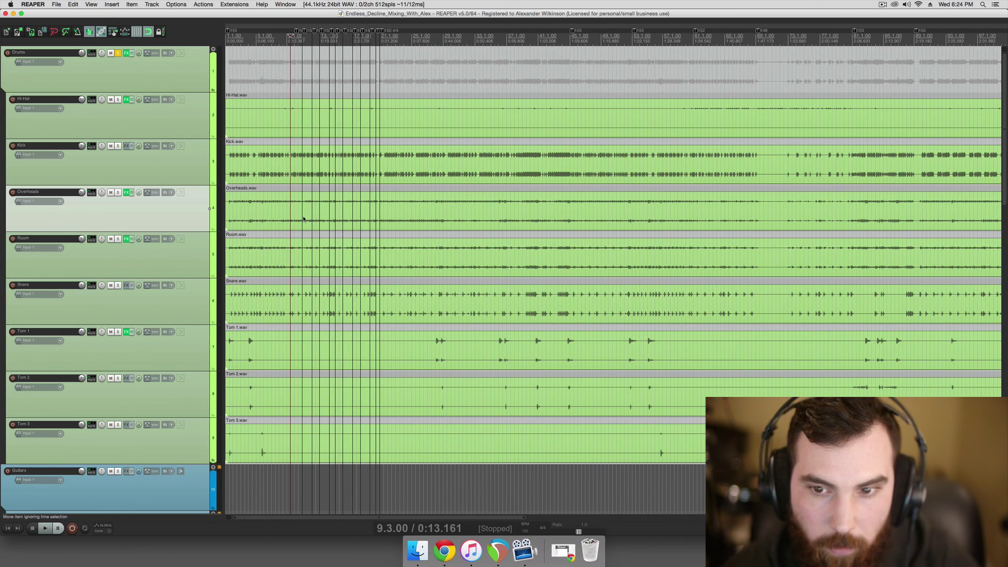
{"action": "scroll", "coordinate": [355, 134], "scroll_direction": "down", "scroll_amount": 5}
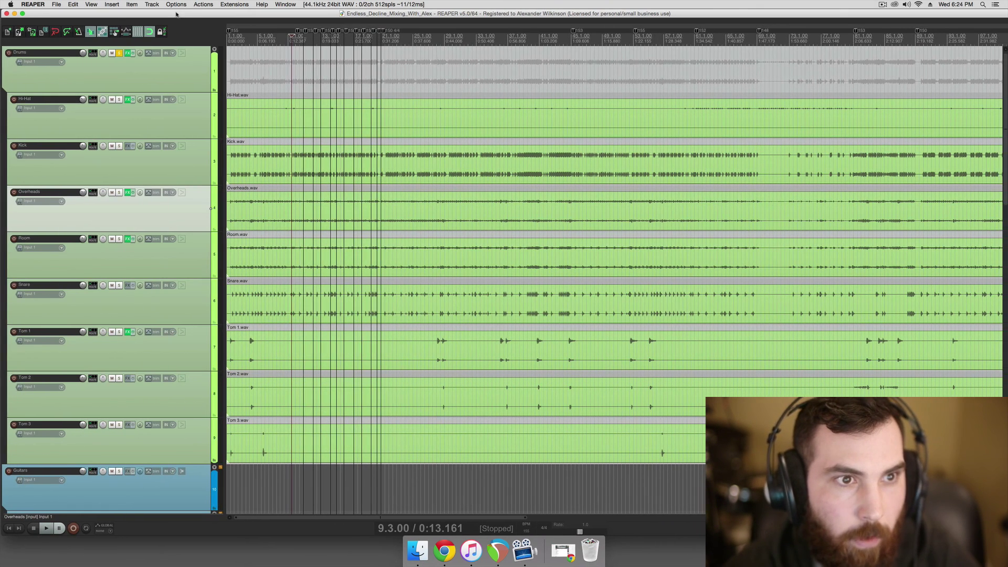
{"action": "scroll", "coordinate": [355, 134], "scroll_direction": "down", "scroll_amount": 3}
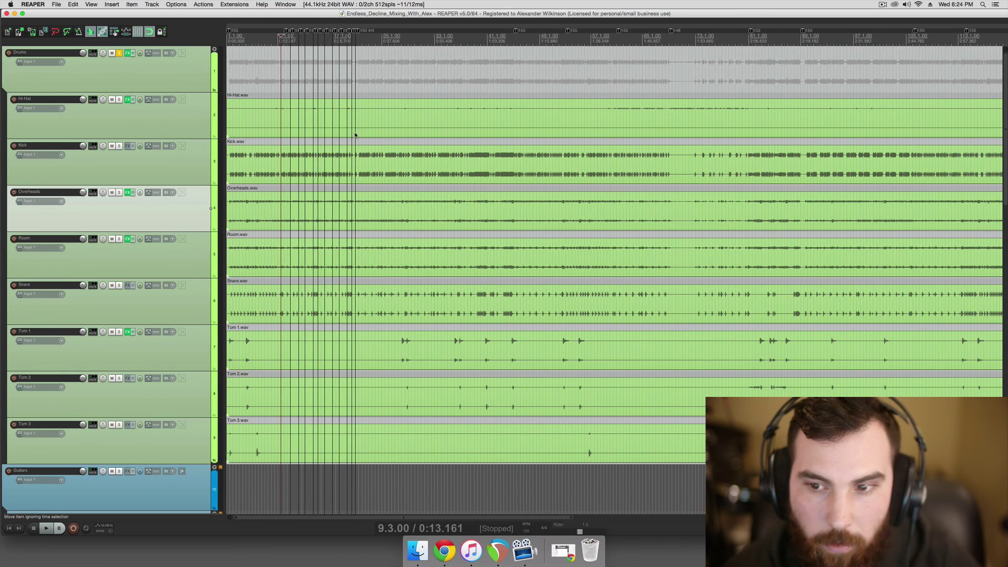